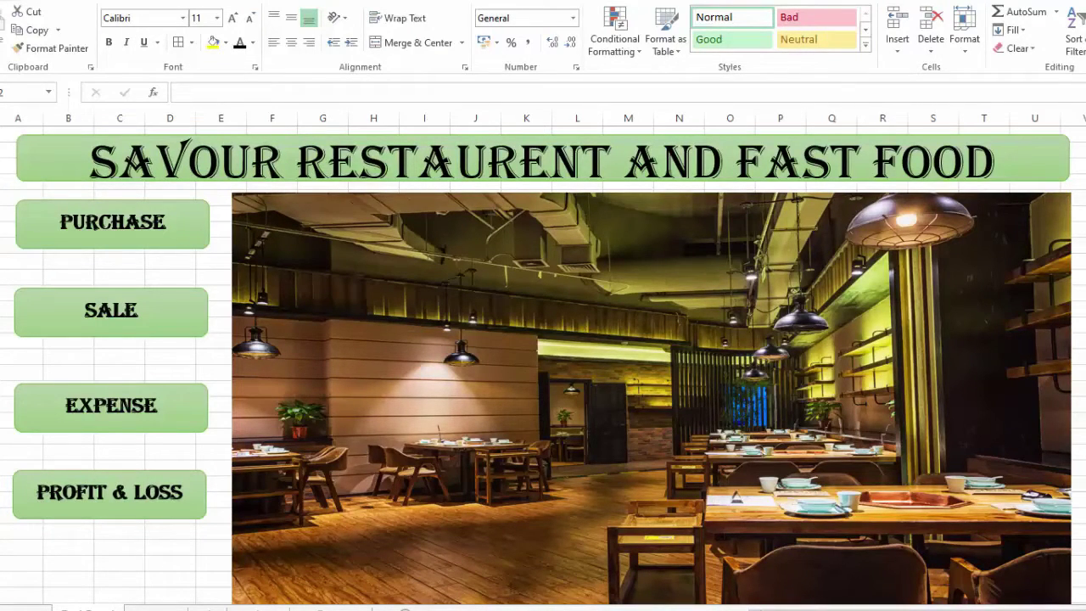
# Step: Preview the Purchase, Sales, Expense and Profit & Loss sheets, returning to the dashboard after each
pyautogui.click(138, 228)
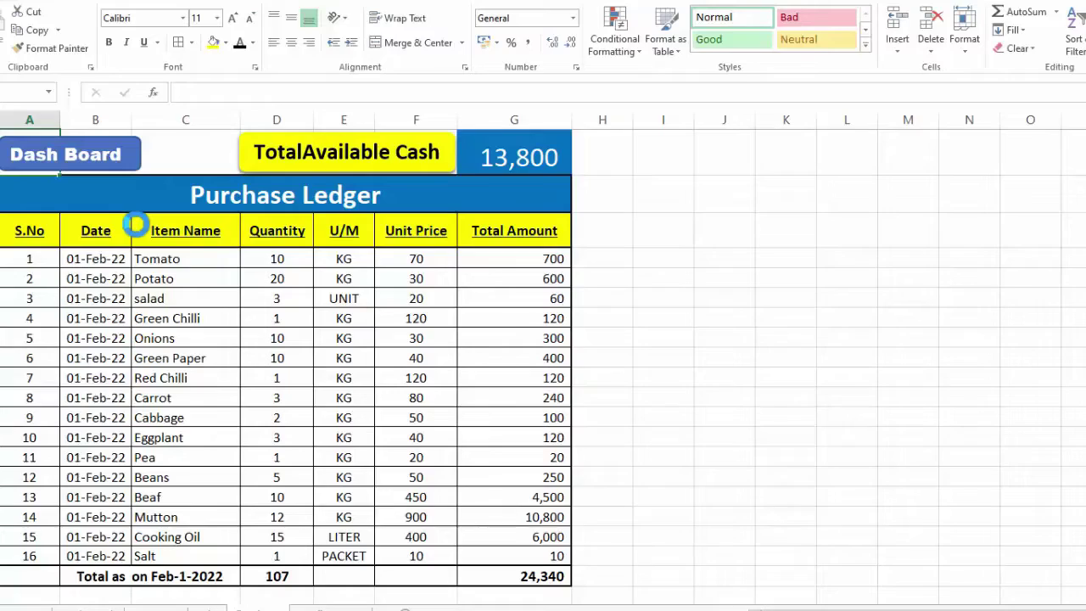
pyautogui.click(99, 173)
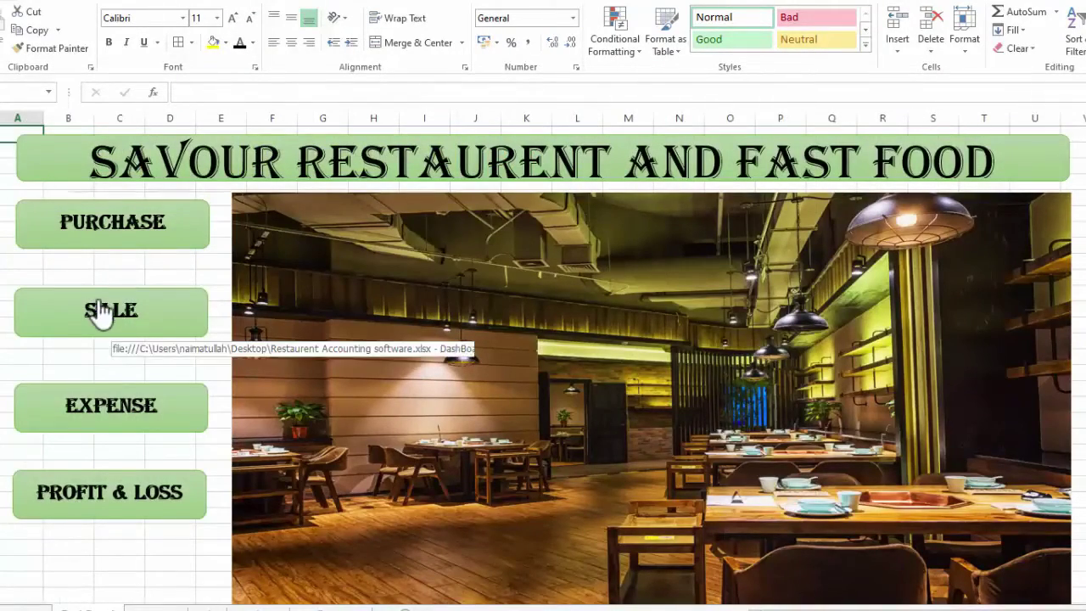
pyautogui.click(110, 317)
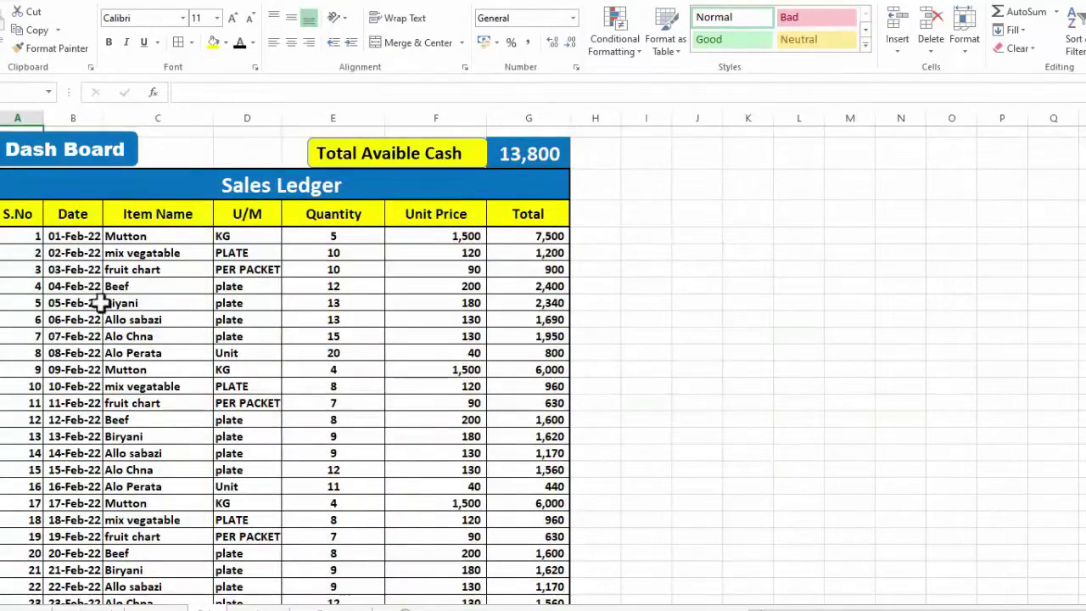
pyautogui.click(113, 162)
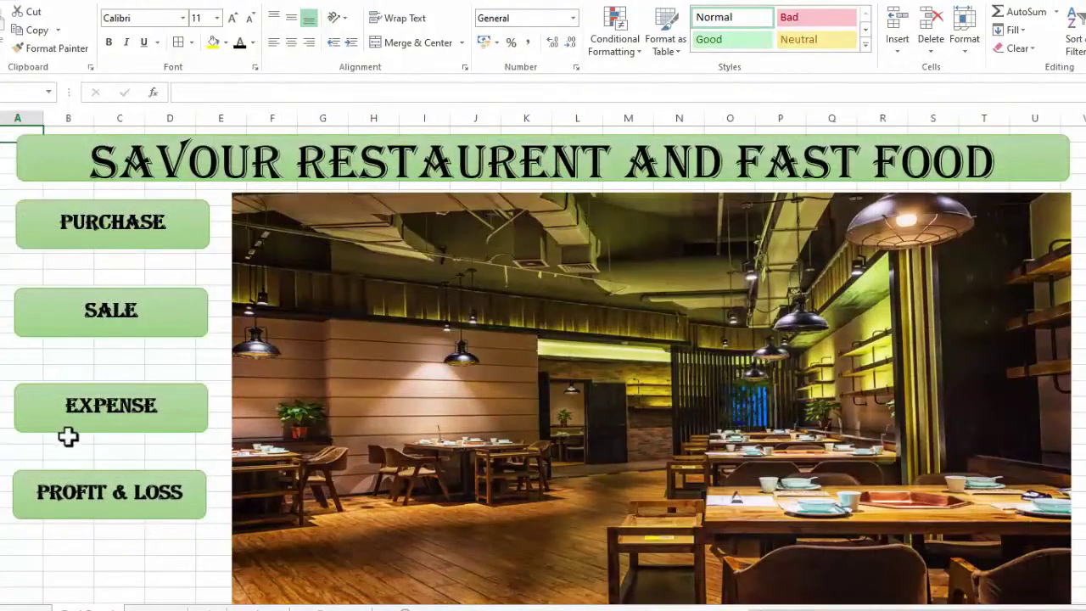
pyautogui.click(117, 429)
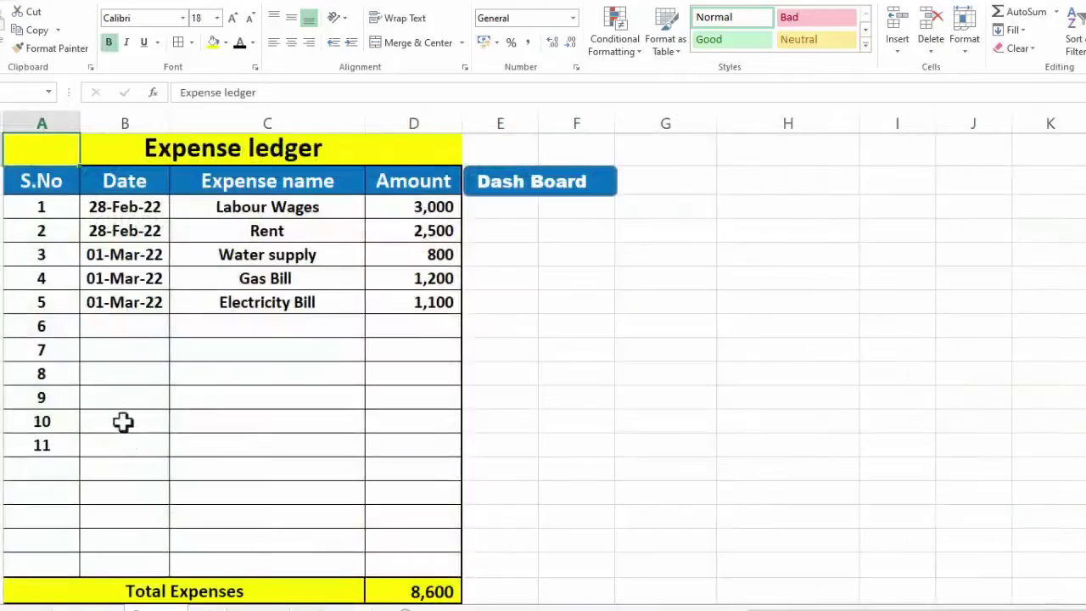
pyautogui.click(529, 188)
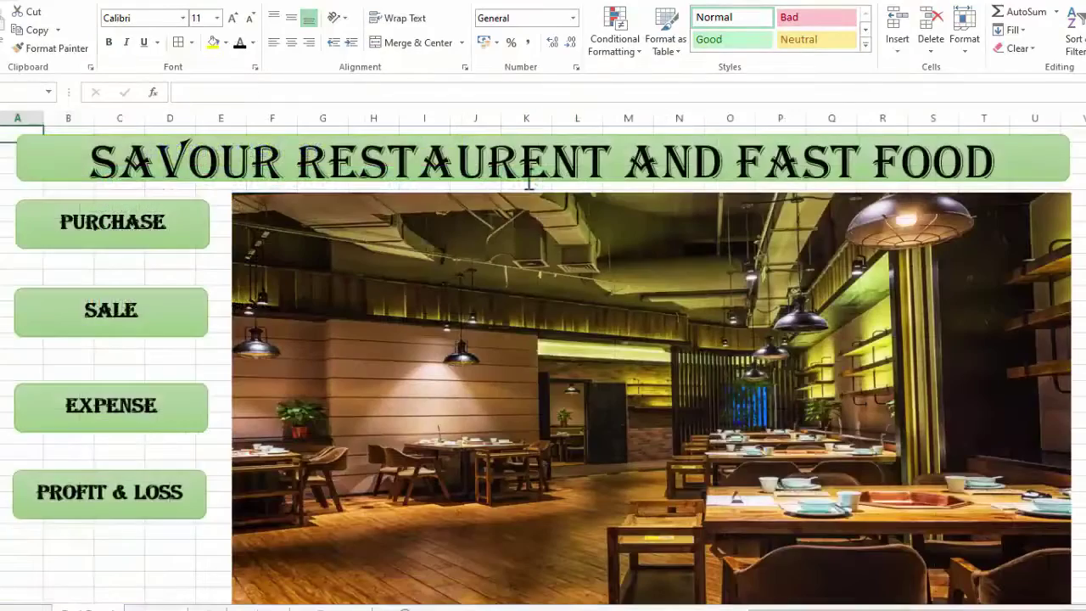
pyautogui.click(123, 500)
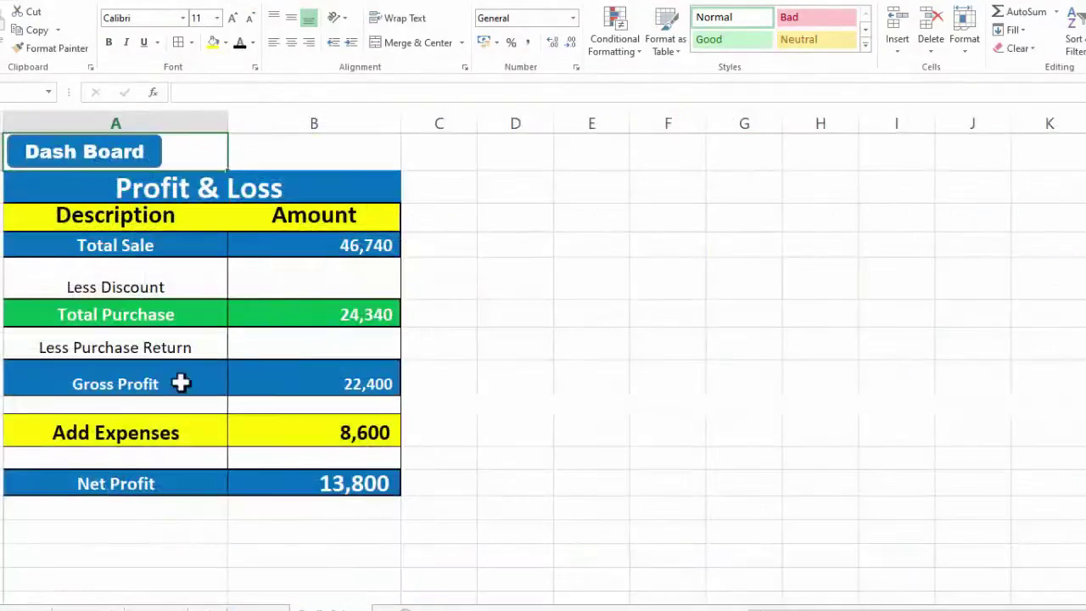
pyautogui.click(116, 158)
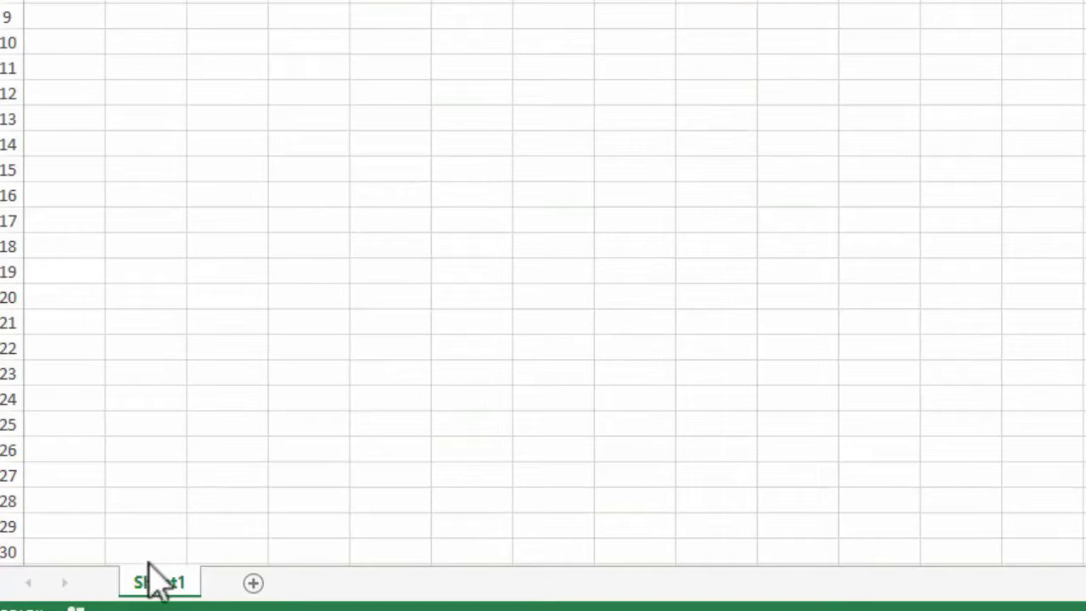
# Step: Add three new worksheets and rename Sheet1 to 'Dash Board'
pyautogui.click(253, 583)
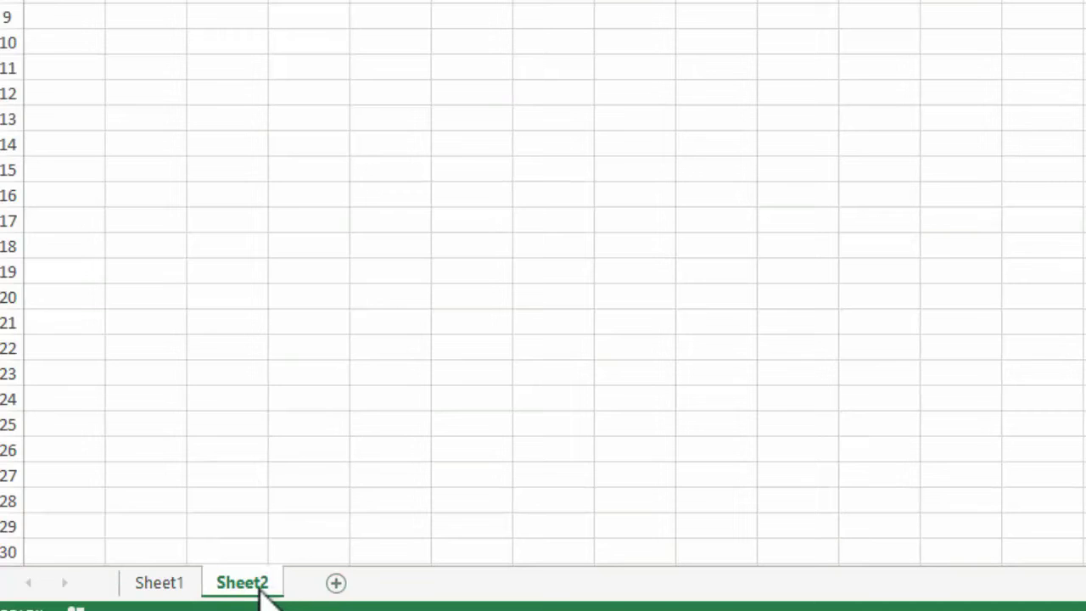
pyautogui.click(335, 584)
pyautogui.click(417, 585)
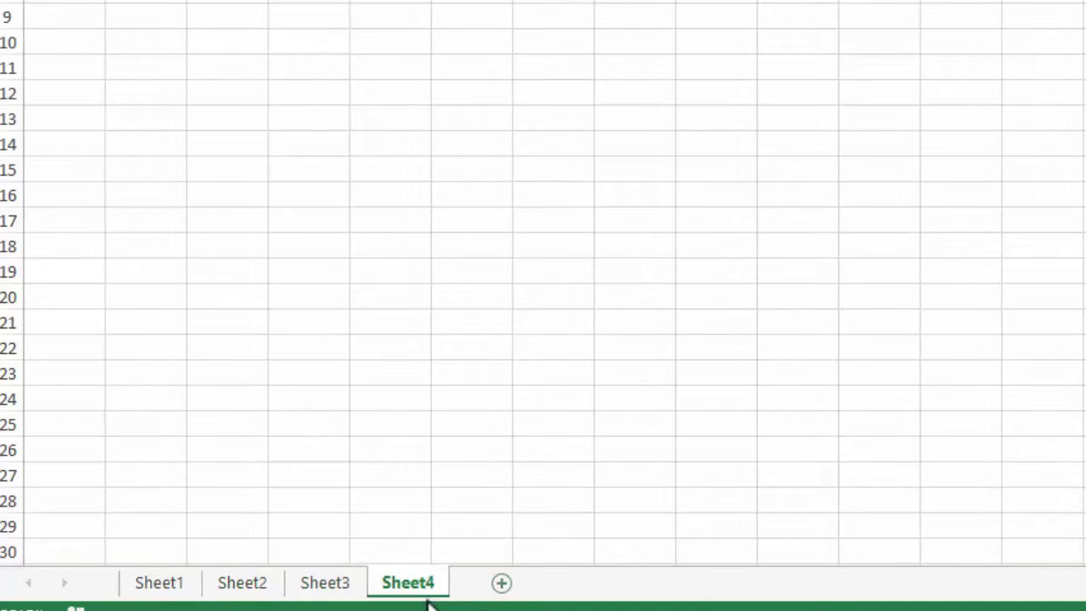
pyautogui.rightClick(164, 582)
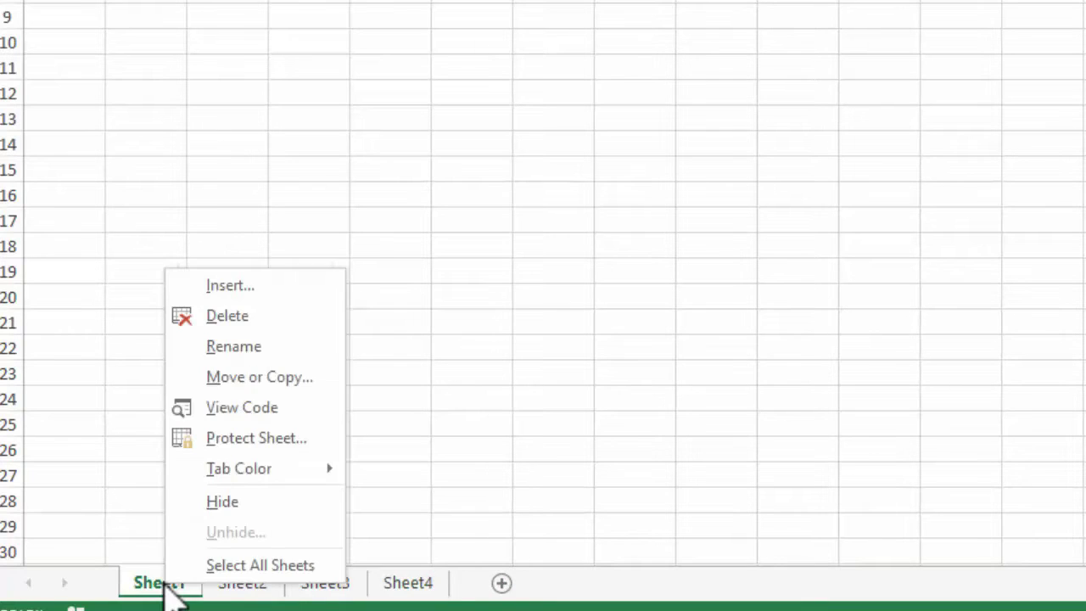
pyautogui.click(232, 348)
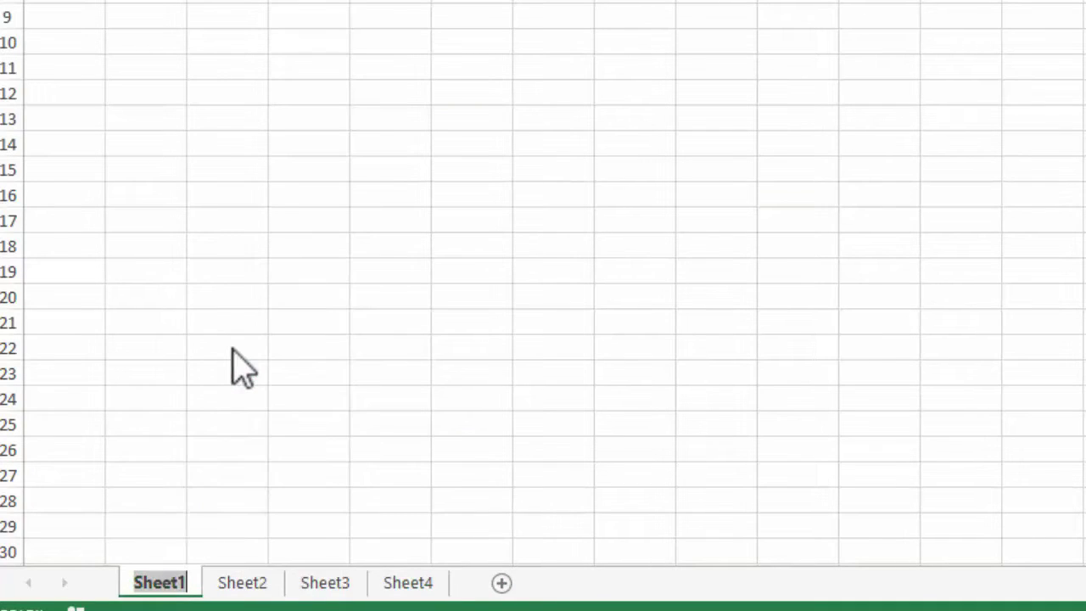
pyautogui.write('Das')
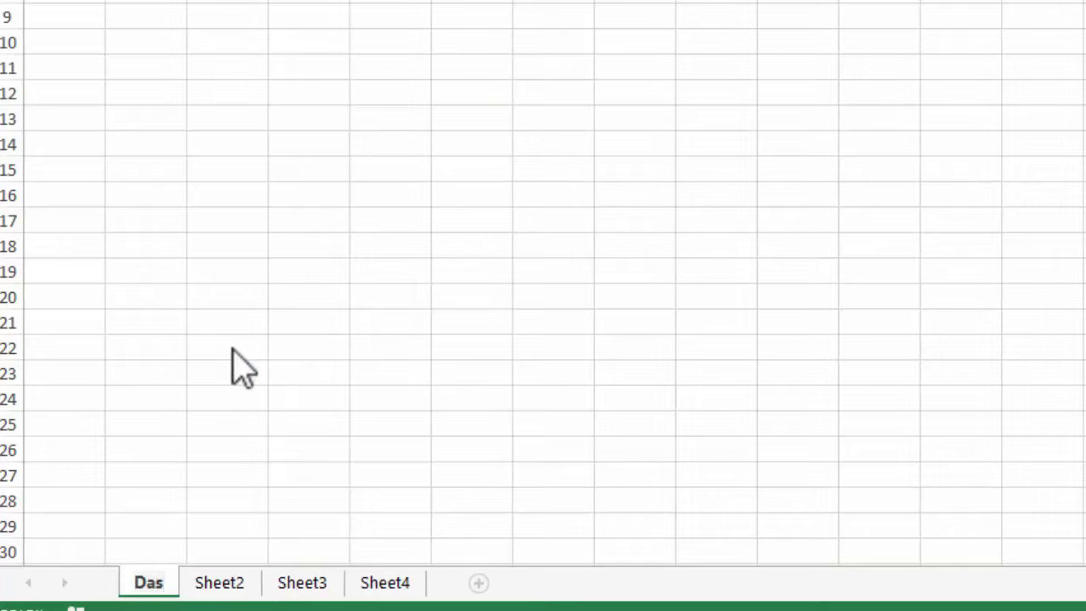
pyautogui.write('h Board')
pyautogui.press('Return')
# Step: Rename Sheet2 to 'Purchase' and Sheet3 to 'Sales'
pyautogui.rightClick(284, 582)
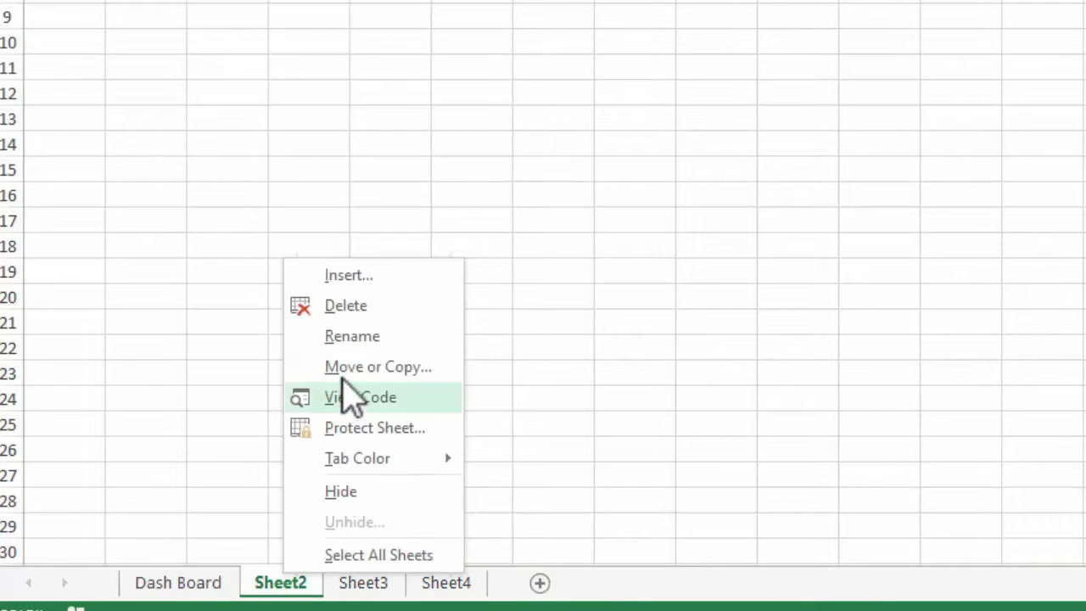
pyautogui.click(347, 340)
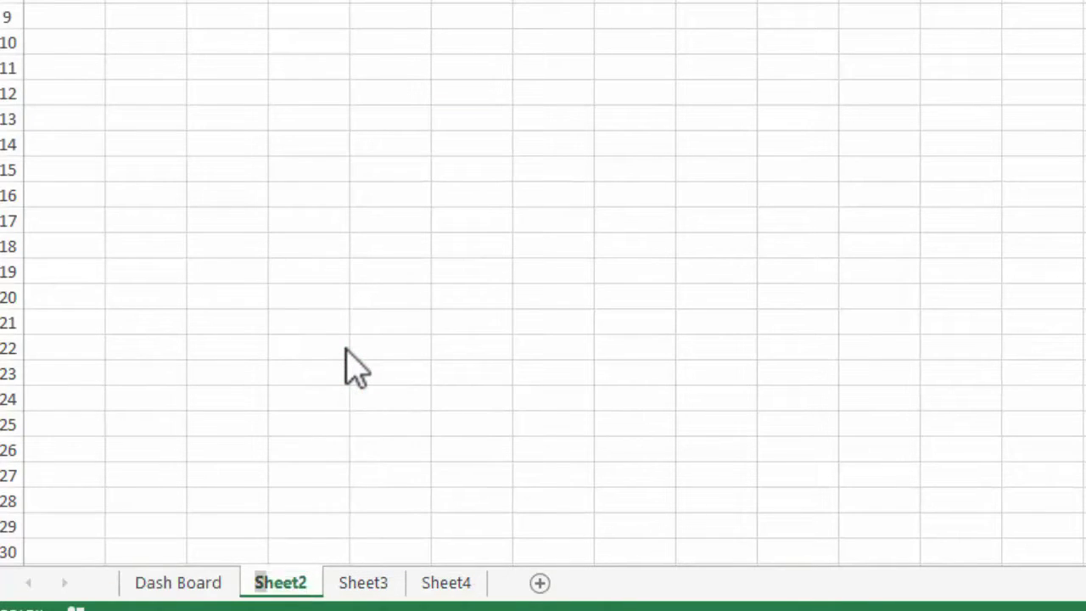
pyautogui.write('Purchase')
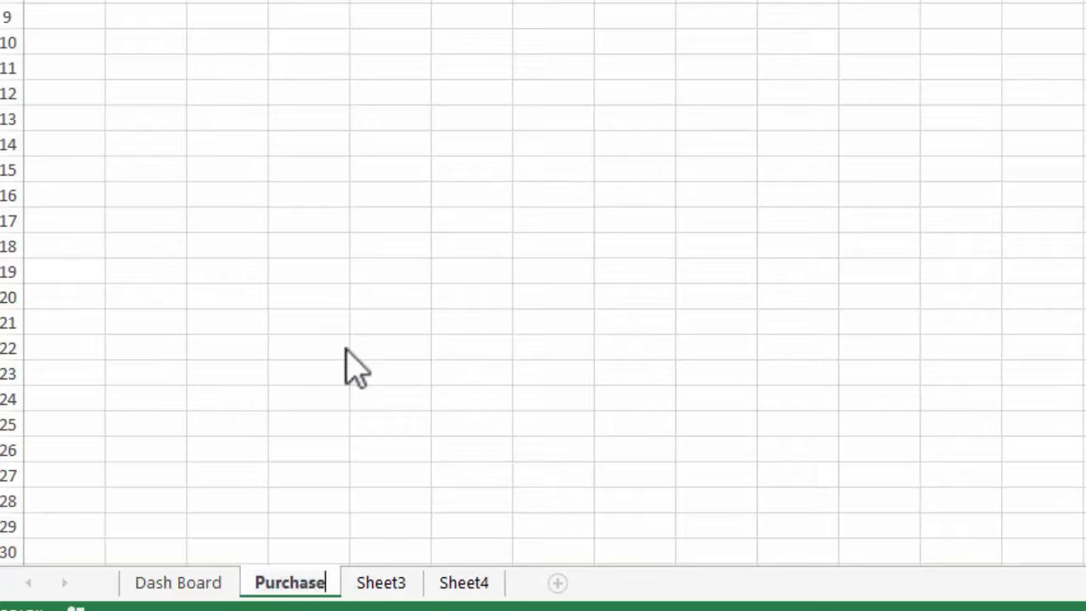
pyautogui.press('Return')
pyautogui.click(380, 587)
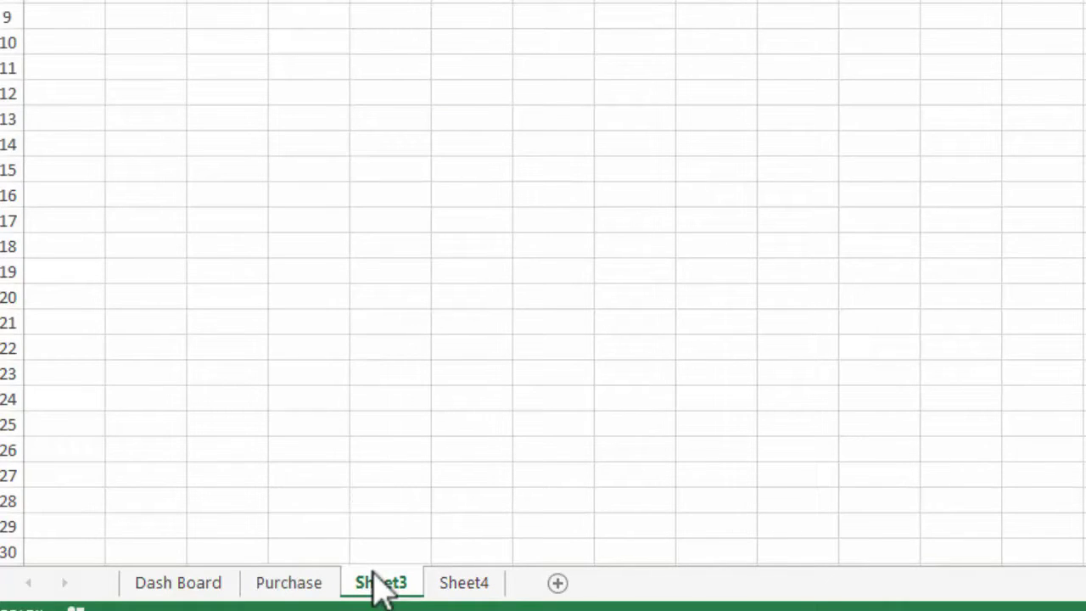
pyautogui.rightClick(379, 587)
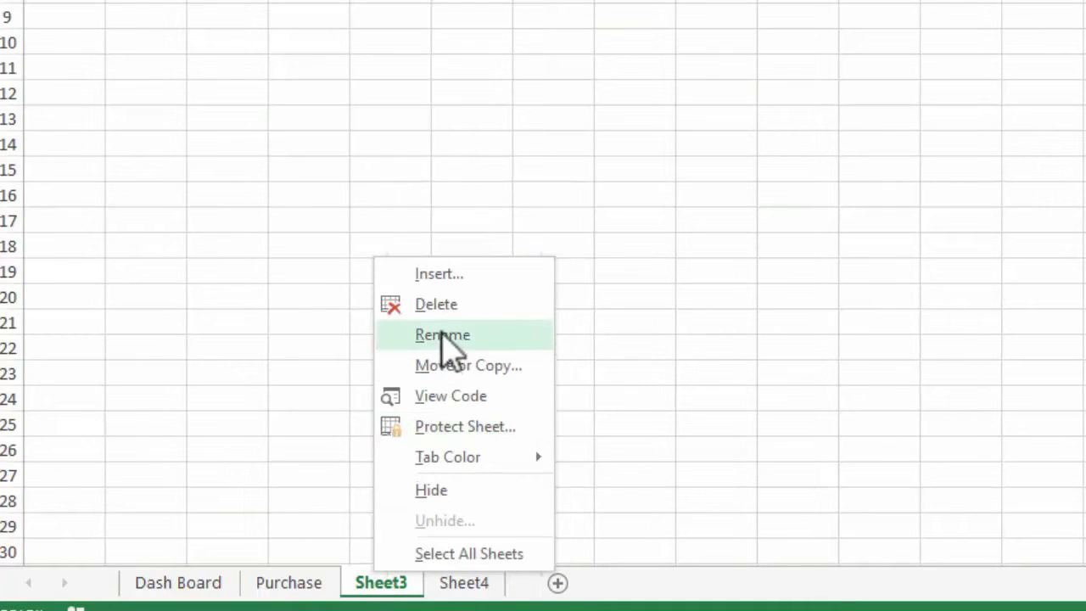
pyautogui.click(443, 333)
pyautogui.write('Sal')
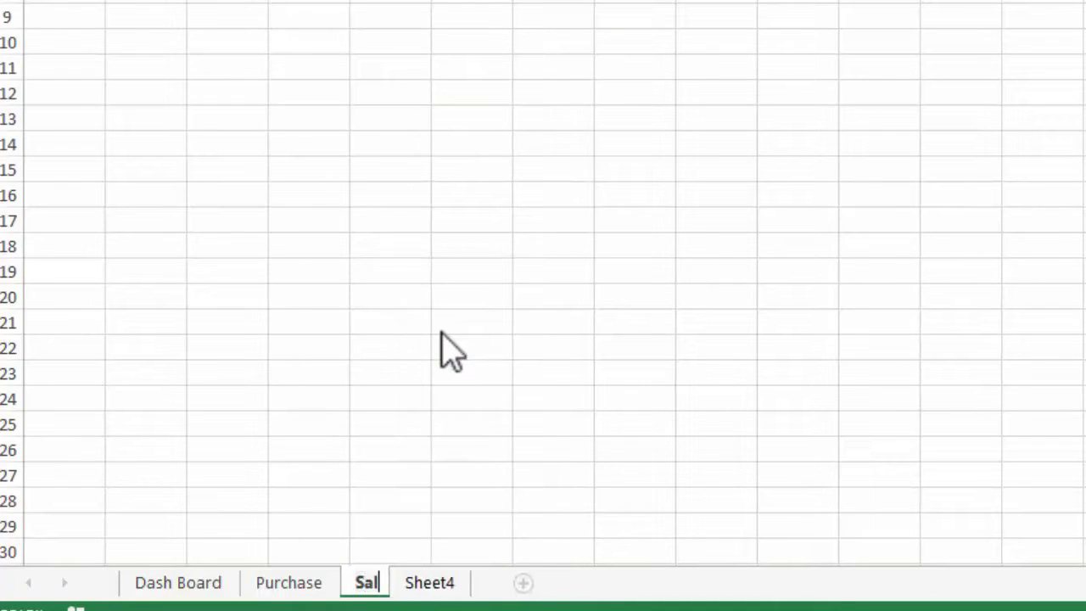
pyautogui.write('es')
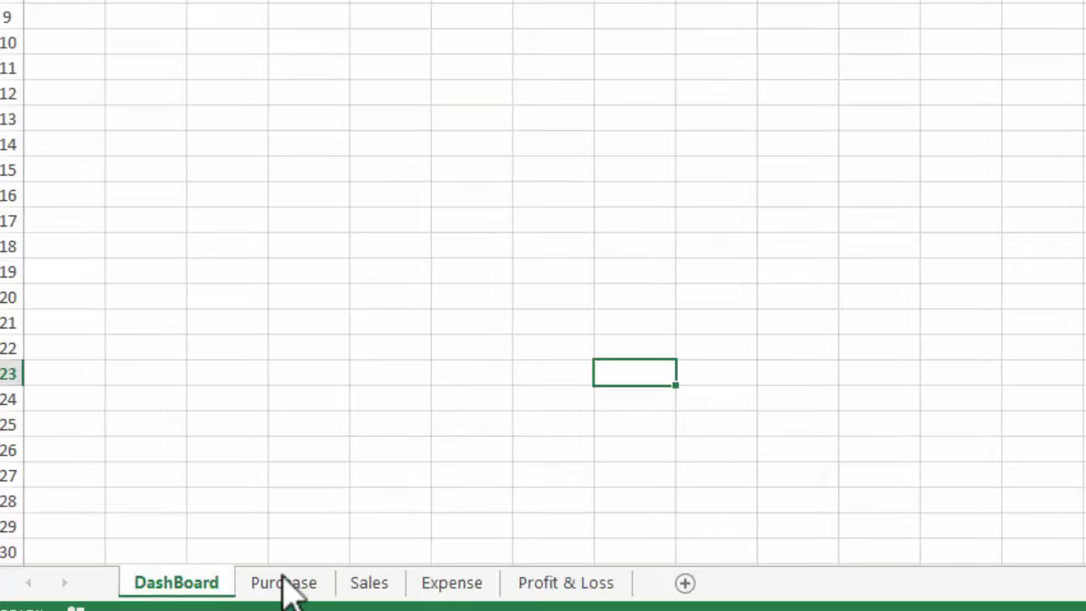
pyautogui.click(288, 585)
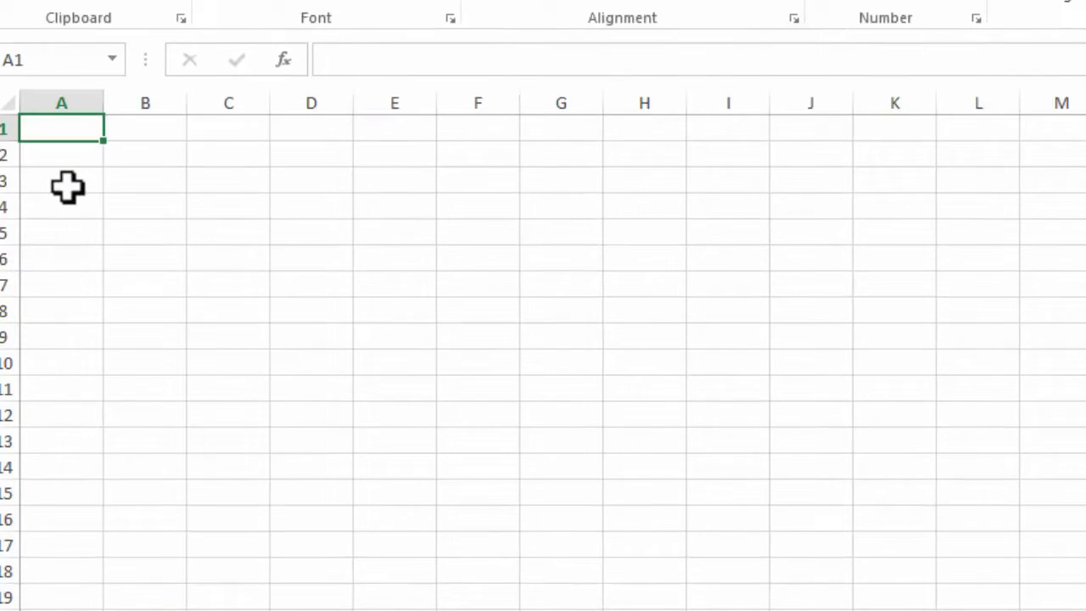
# Step: Enter the row 5 headers S.no, Date, Item Name, Quantity, Unit Price, U/M and Total from A5
pyautogui.click(68, 182)
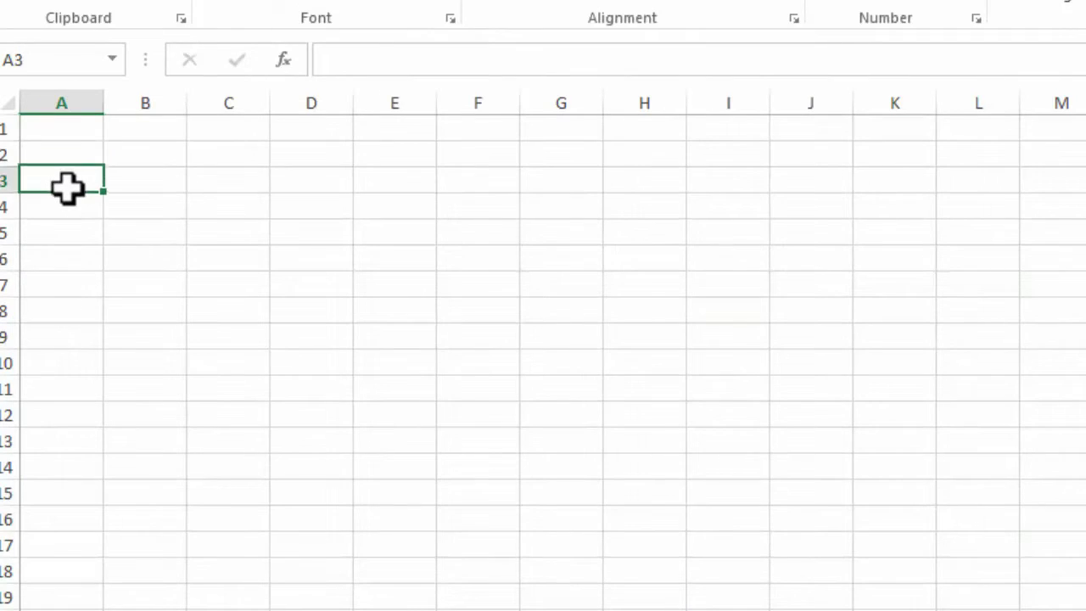
pyautogui.click(66, 231)
pyautogui.write('S.no')
pyautogui.press('Tab')
pyautogui.write('Date')
pyautogui.press('Tab')
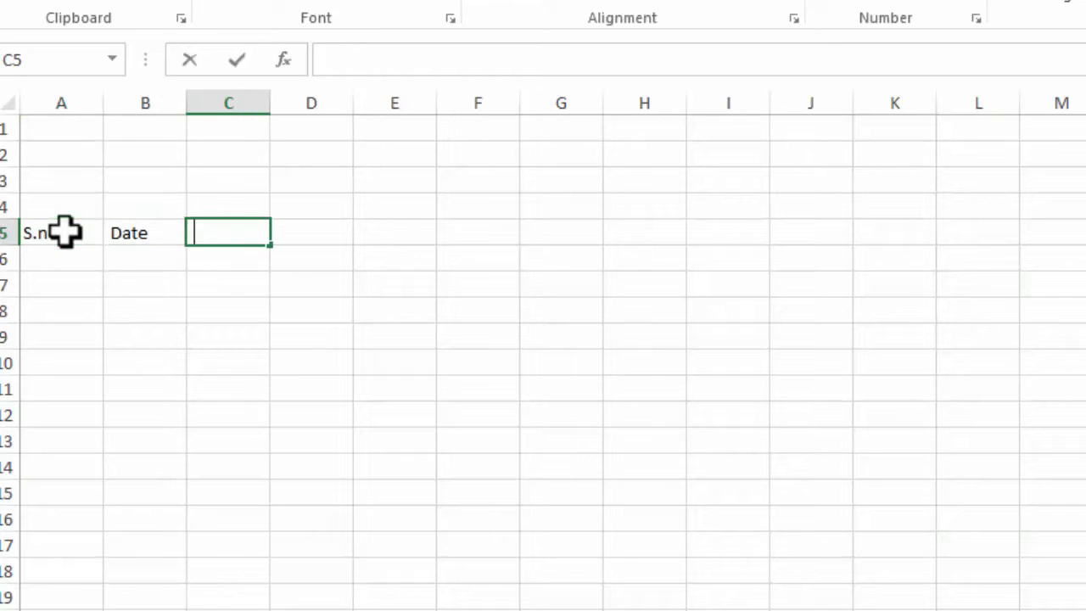
pyautogui.write('Item Name')
pyautogui.press('Tab')
pyautogui.write('Quantity')
pyautogui.press('Tab')
pyautogui.write('Unit Price')
pyautogui.press('Tab')
pyautogui.write('U/M')
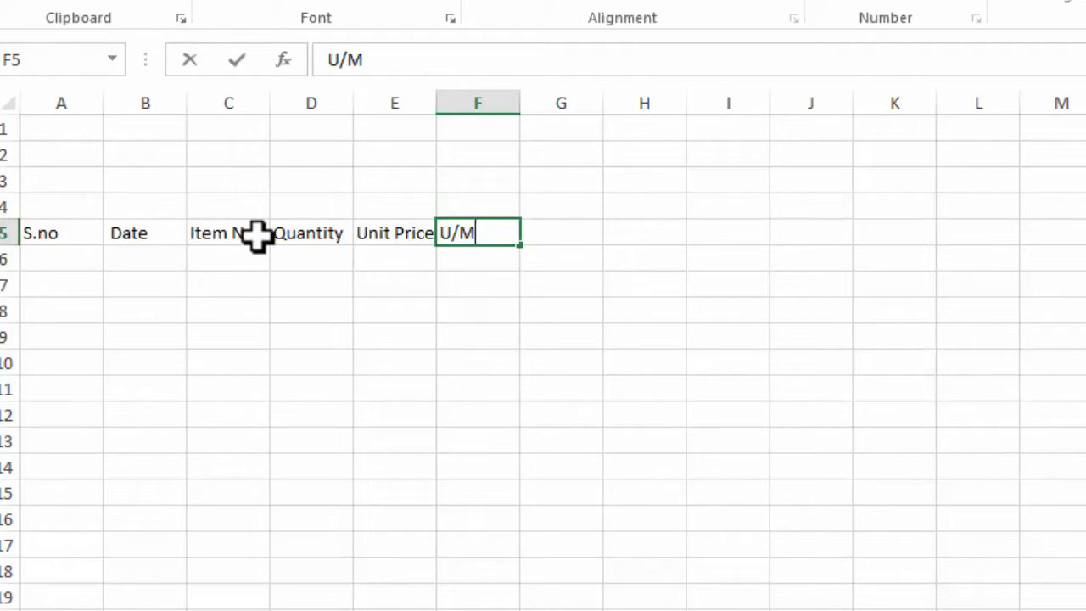
pyautogui.press('Tab')
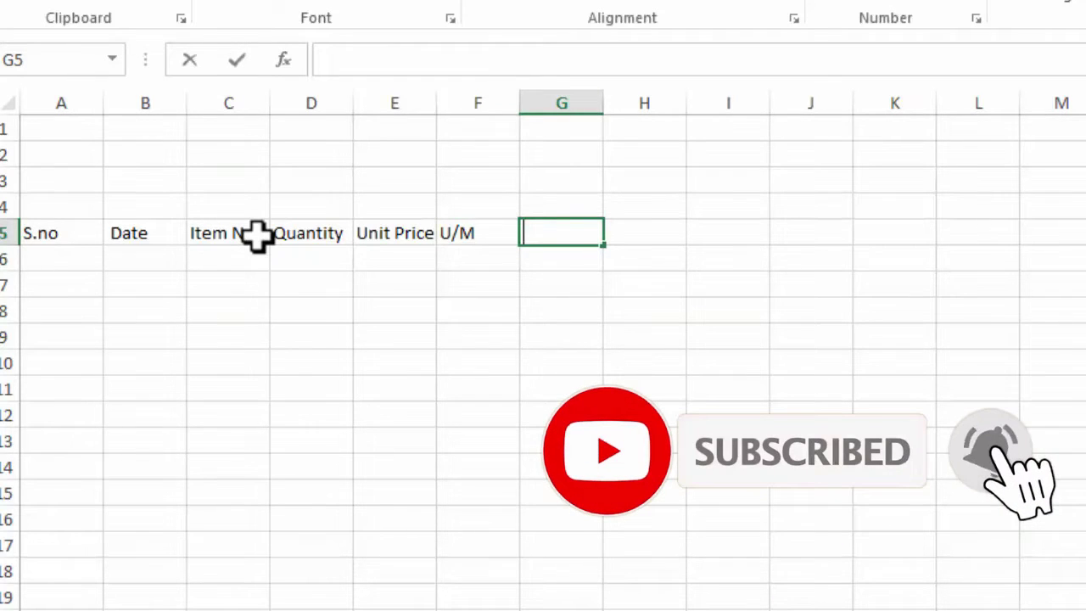
pyautogui.write('toal')
pyautogui.moveTo(40, 233)
pyautogui.mouseDown()
pyautogui.moveTo(606, 555)
pyautogui.moveTo(606, 573)
pyautogui.mouseUp()
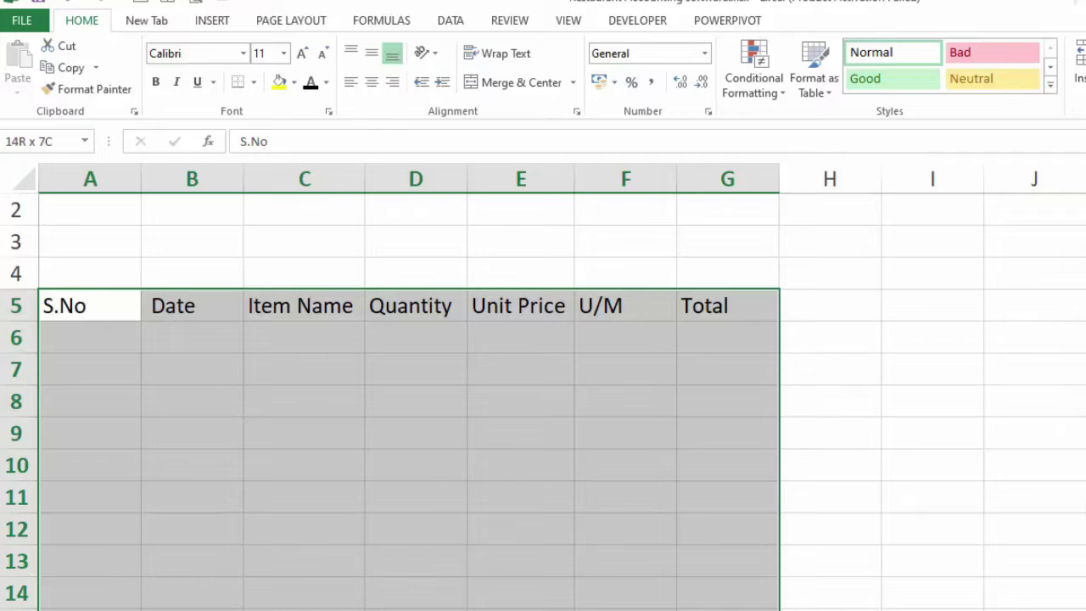
# Step: Give the table A5:G20 borders on every cell plus a thick box outline
pyautogui.moveTo(729, 604); pyautogui.dragTo(694, 545)
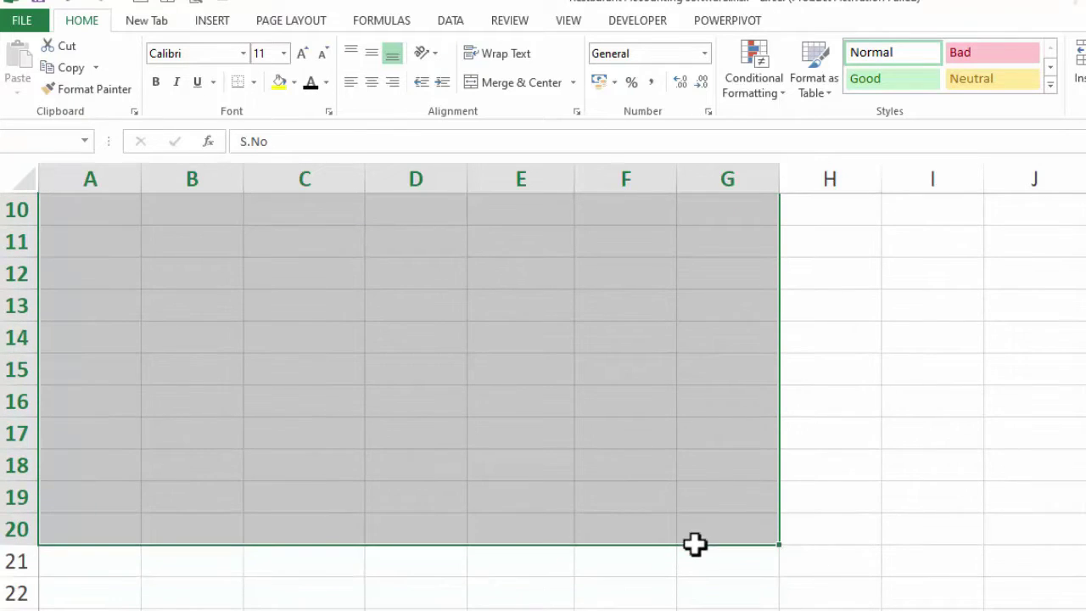
pyautogui.scroll(3, 407, 398)
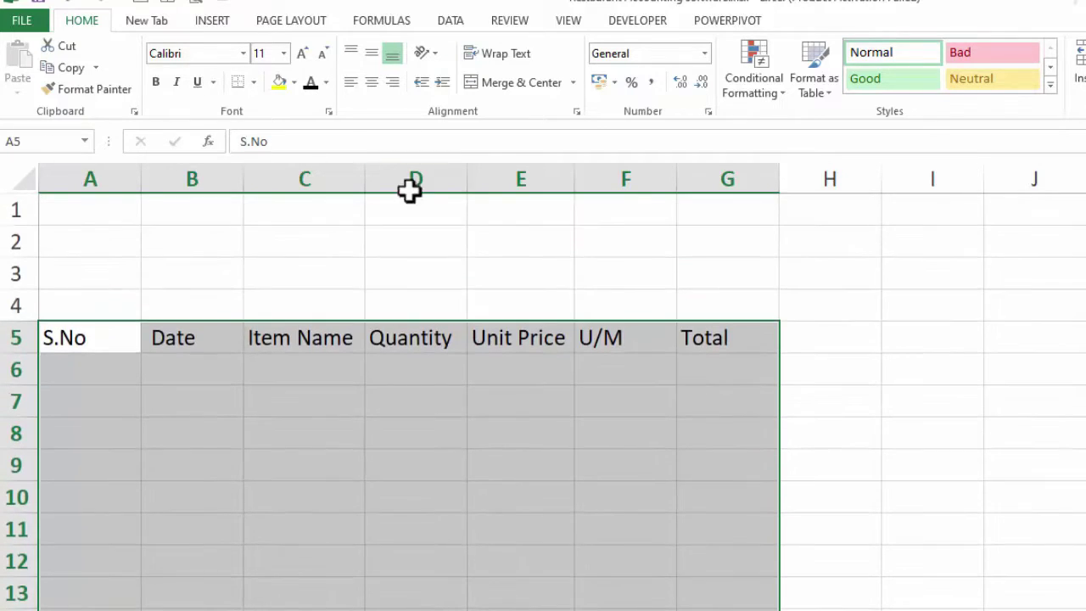
pyautogui.click(252, 85)
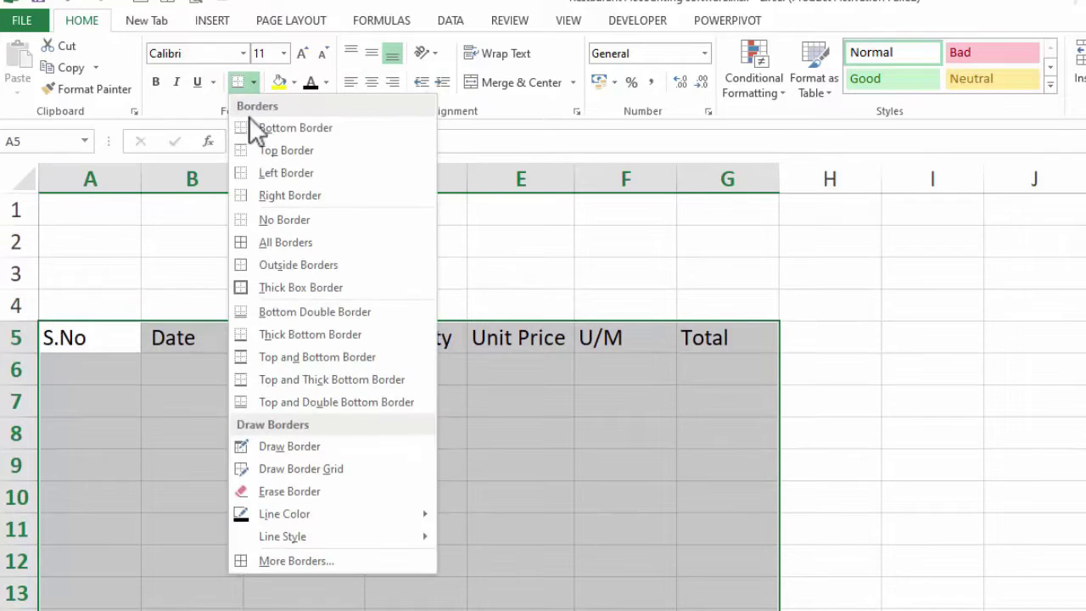
pyautogui.click(265, 241)
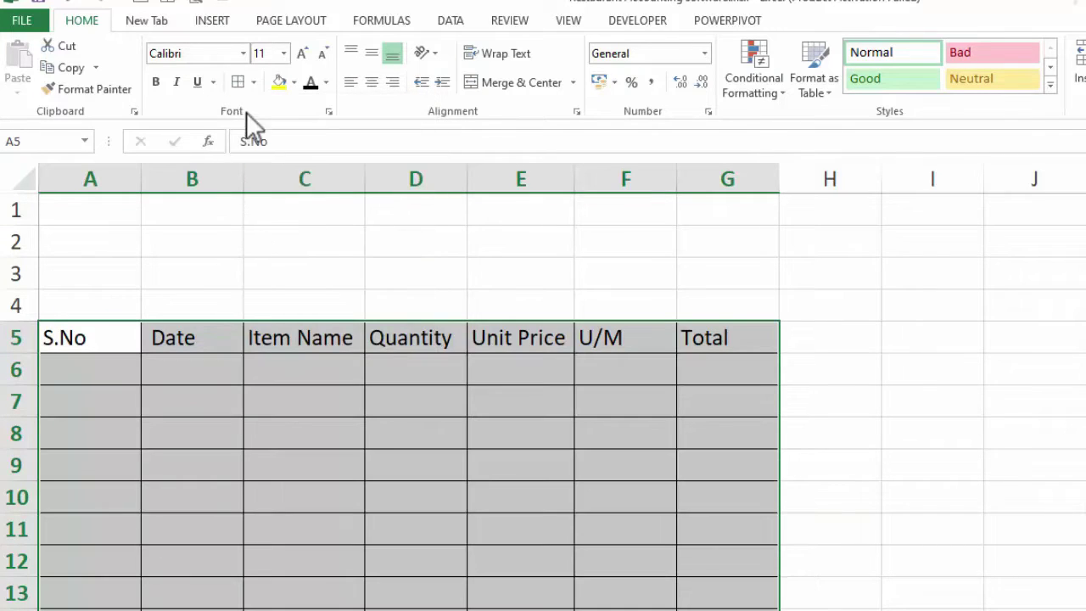
pyautogui.click(253, 82)
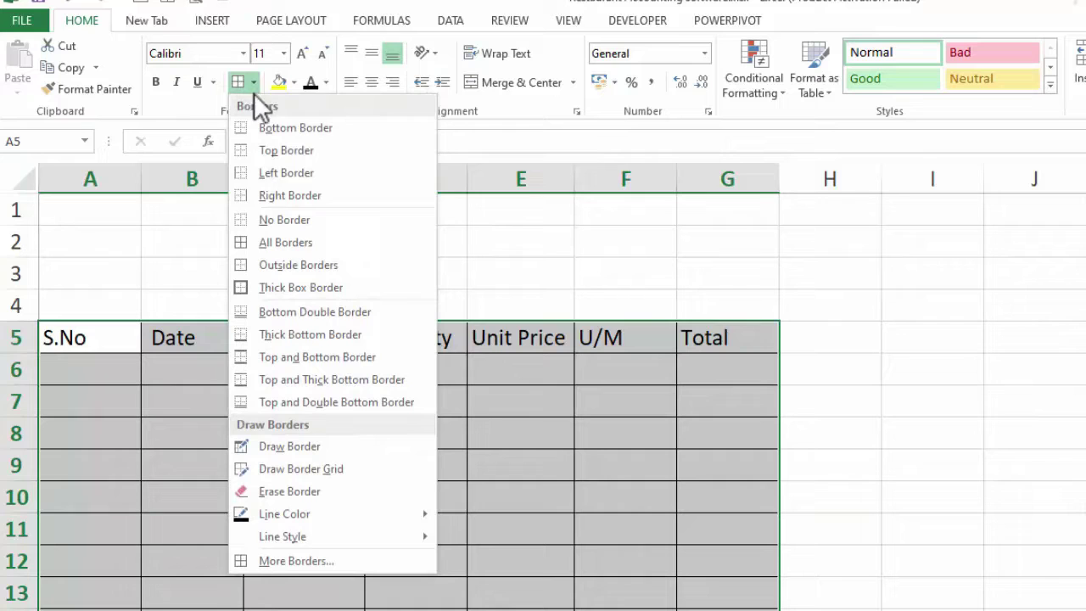
pyautogui.click(263, 282)
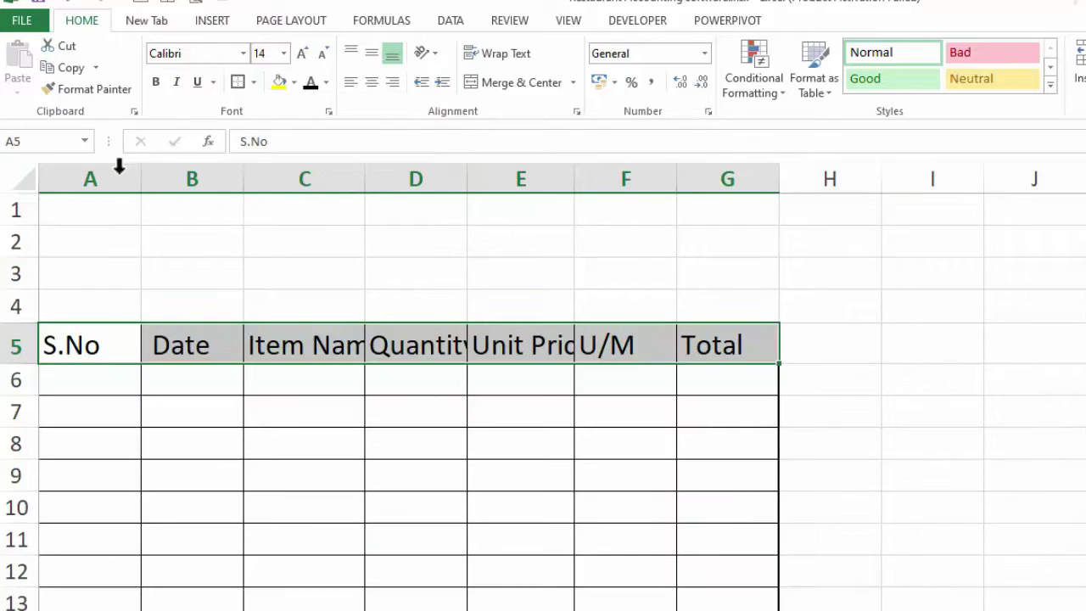
# Step: Auto-fit columns A to G and make the header row bold with a yellow fill
pyautogui.moveTo(119, 174); pyautogui.dragTo(743, 194)
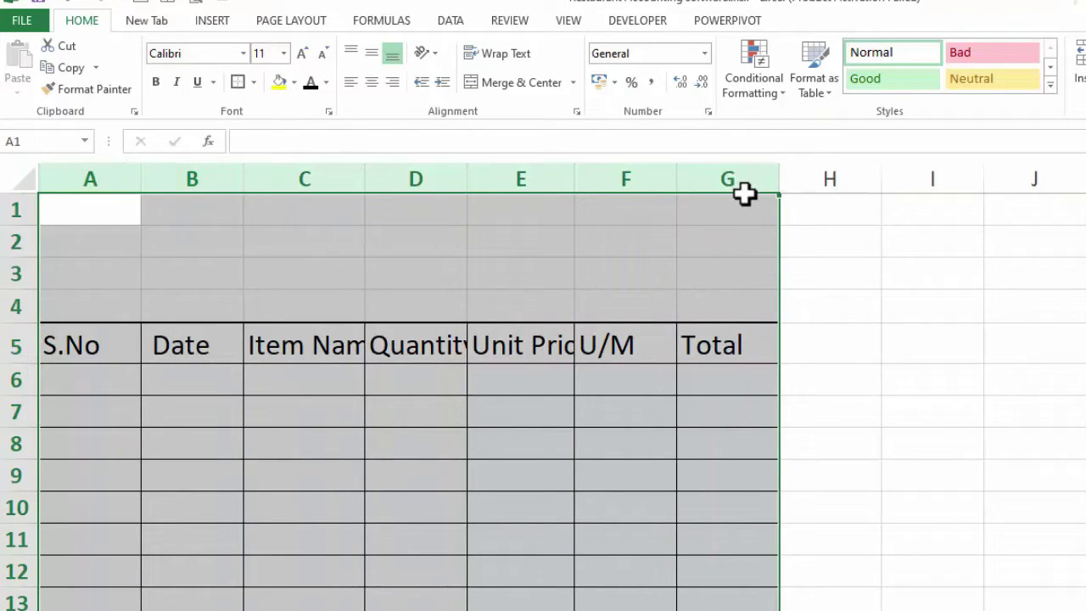
pyautogui.click(863, 370)
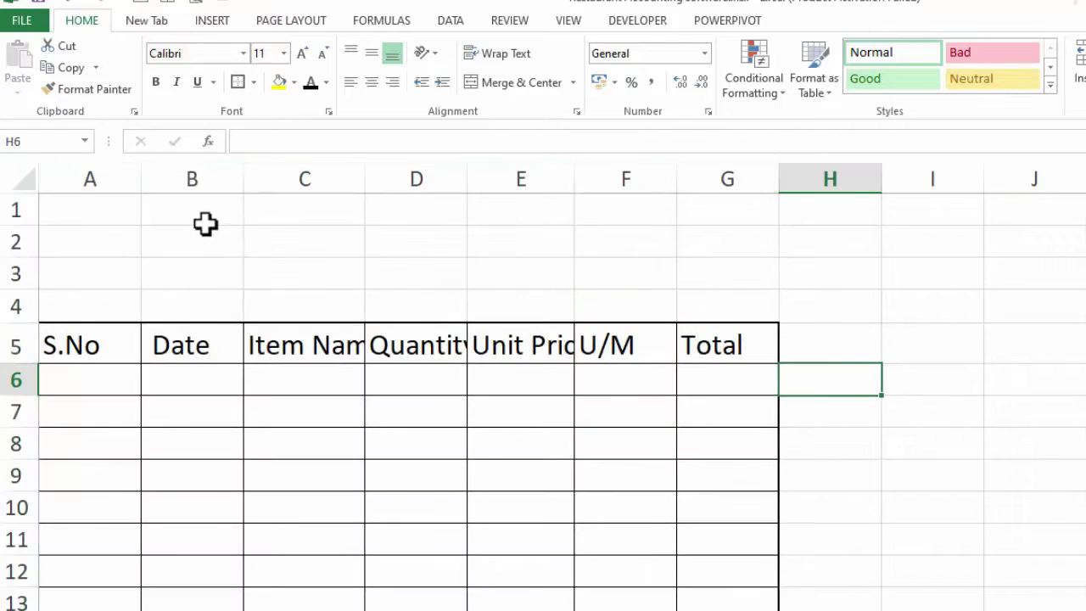
pyautogui.moveTo(119, 170)
pyautogui.mouseDown()
pyautogui.moveTo(516, 213)
pyautogui.moveTo(786, 218)
pyautogui.moveTo(740, 221)
pyautogui.mouseUp()
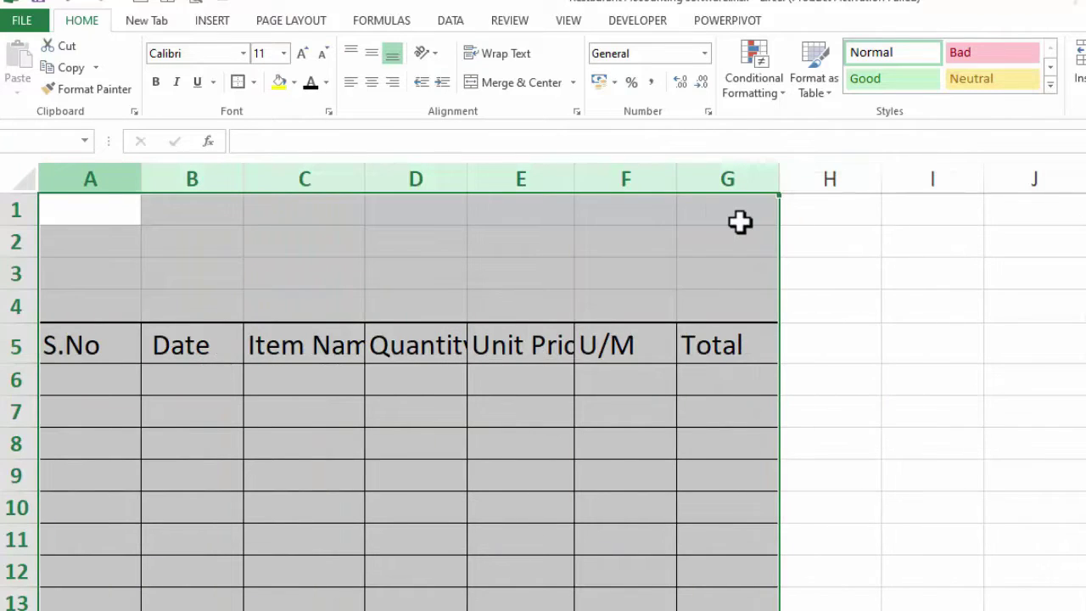
pyautogui.doubleClick(365, 179)
pyautogui.click(368, 178)
pyautogui.click(993, 420)
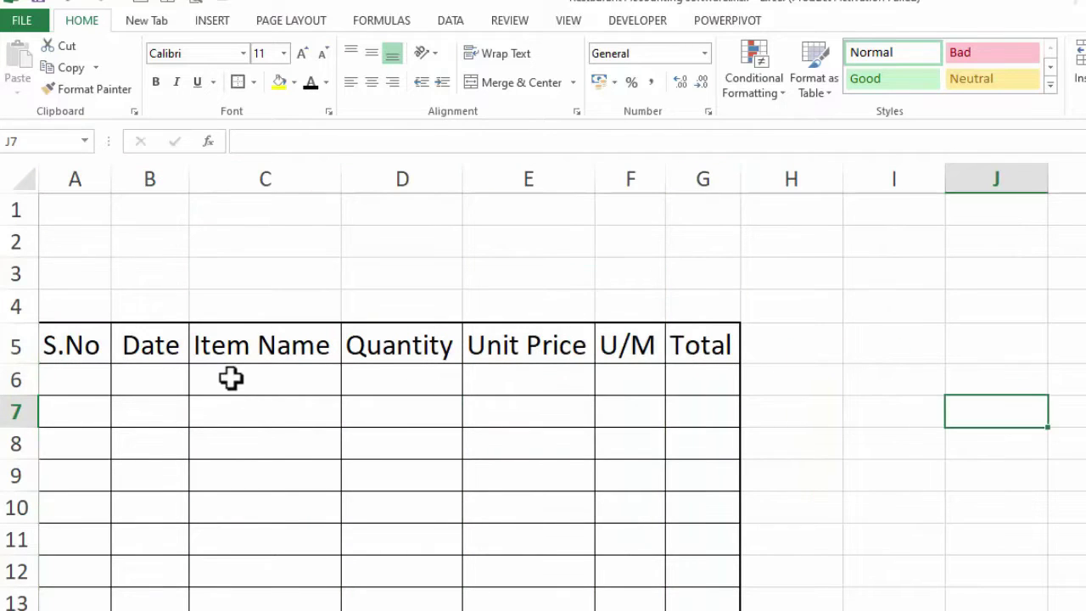
pyautogui.moveTo(99, 347)
pyautogui.mouseDown()
pyautogui.moveTo(396, 332)
pyautogui.moveTo(674, 342)
pyautogui.mouseUp()
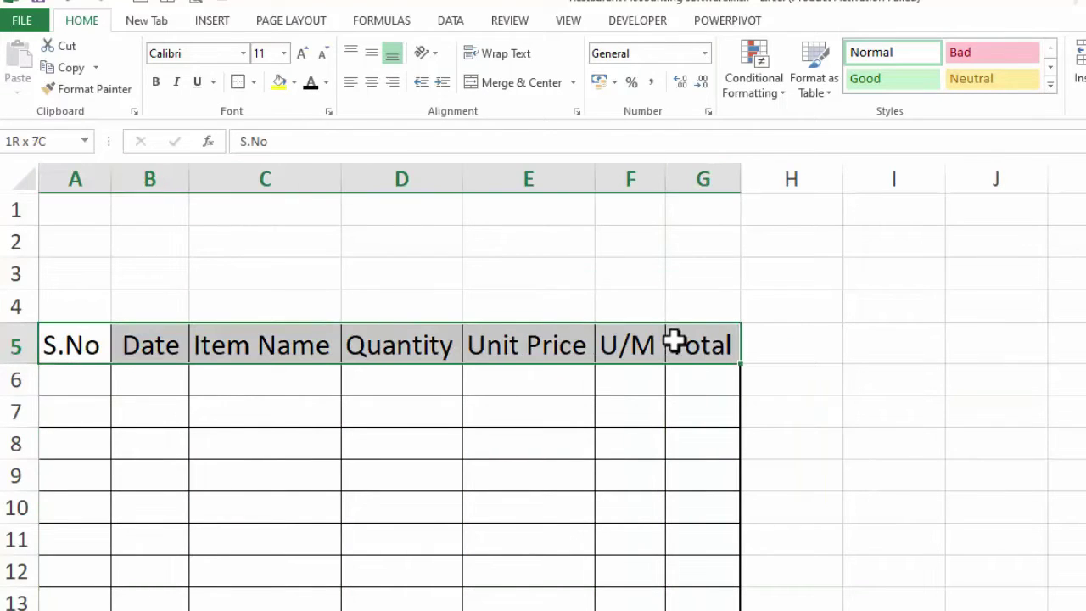
pyautogui.click(284, 85)
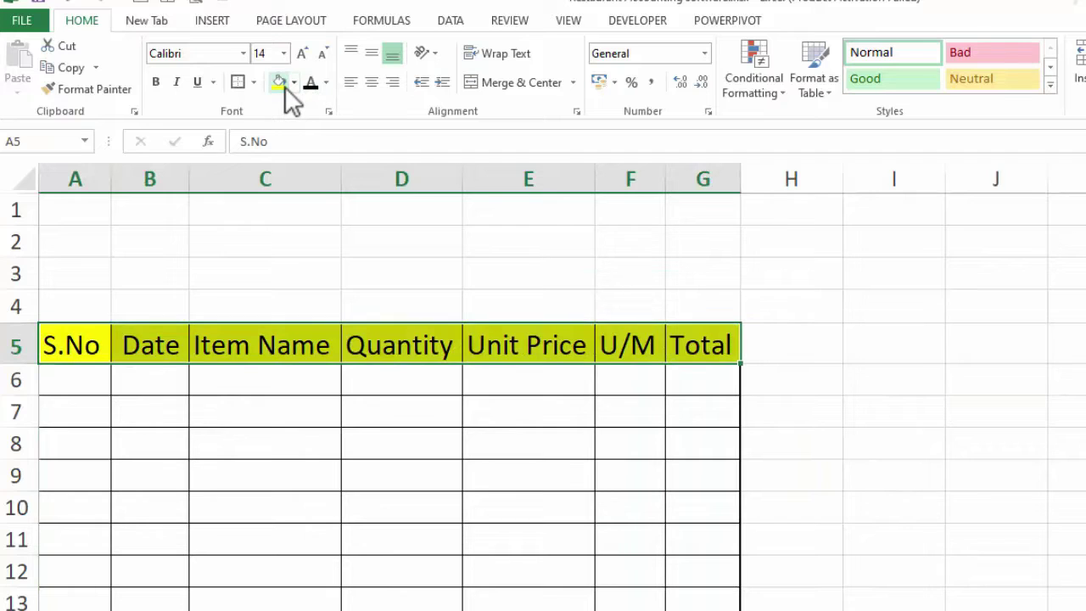
pyautogui.click(155, 82)
# Step: Number the S.No column 1 to 10 from A6 and slightly widen the Date column
pyautogui.click(98, 375)
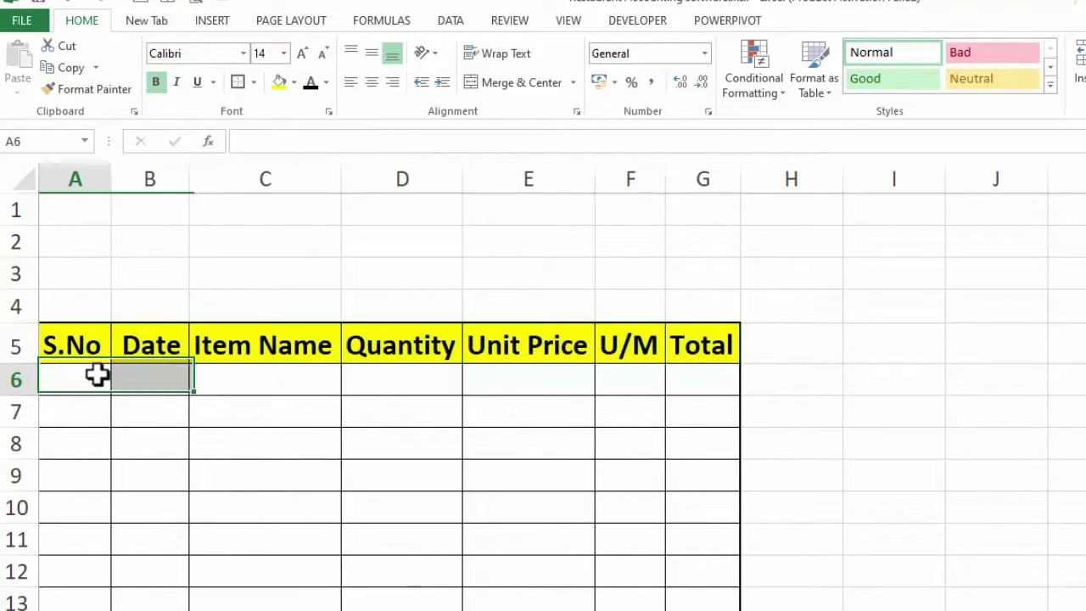
pyautogui.write('1')
pyautogui.press('Return')
pyautogui.write('2')
pyautogui.press('Return')
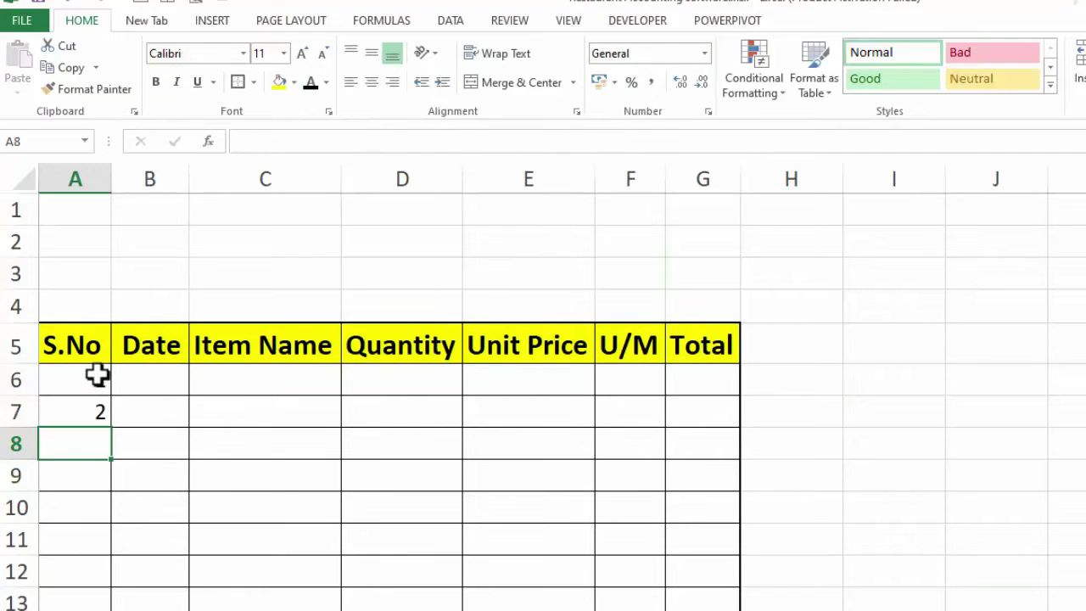
pyautogui.moveTo(97, 375); pyautogui.dragTo(85, 604)
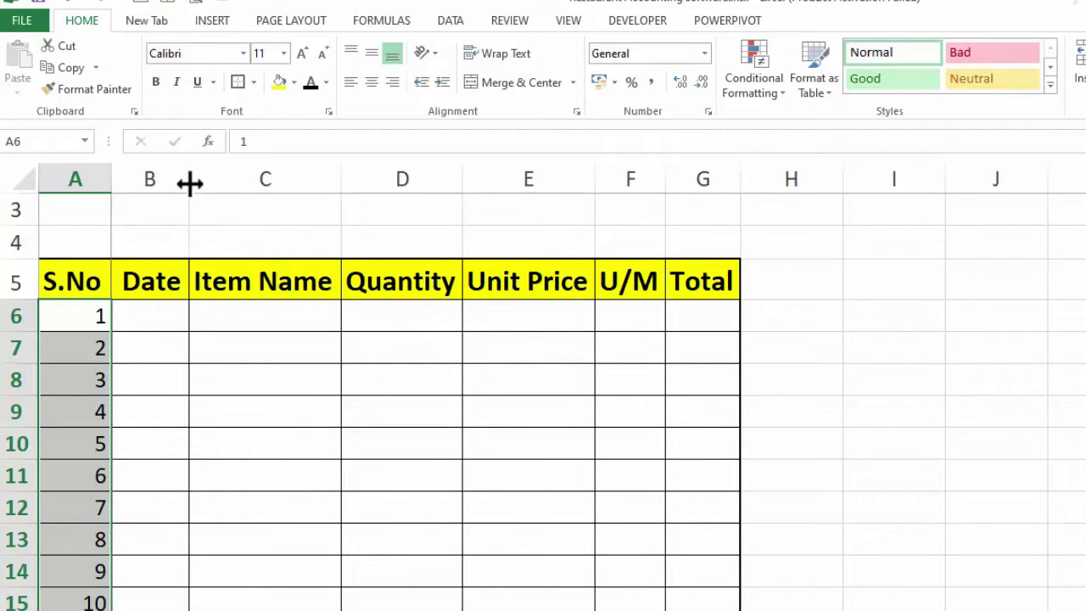
pyautogui.moveTo(190, 182); pyautogui.dragTo(194, 183)
pyautogui.click(158, 312)
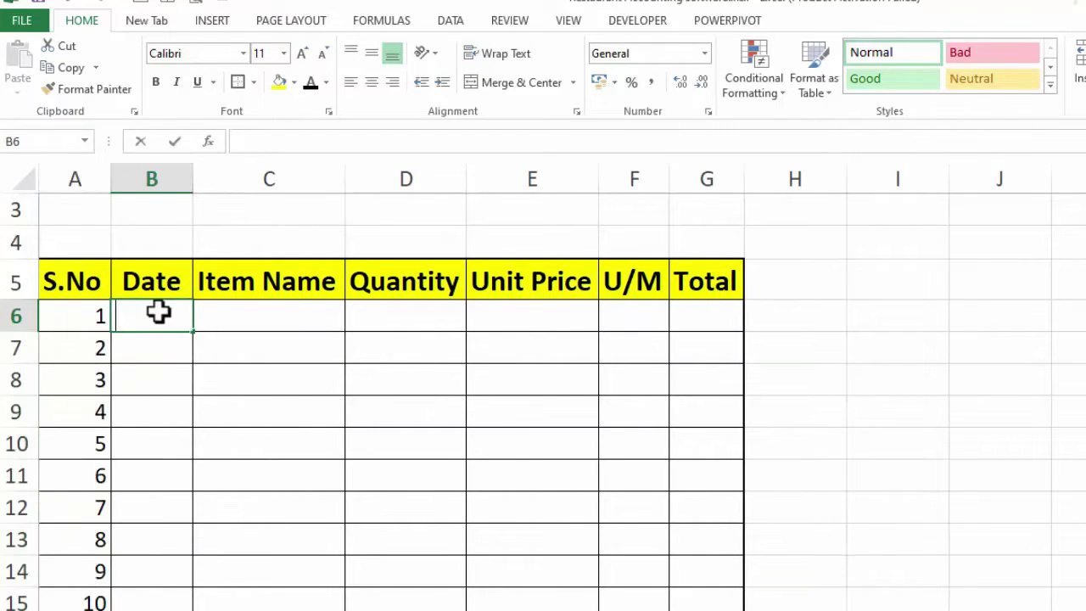
# Step: Enter 01/02/2022 in B6, copy it down the Date column, and format the dates as 01-Feb-22
pyautogui.write('1/2/20')
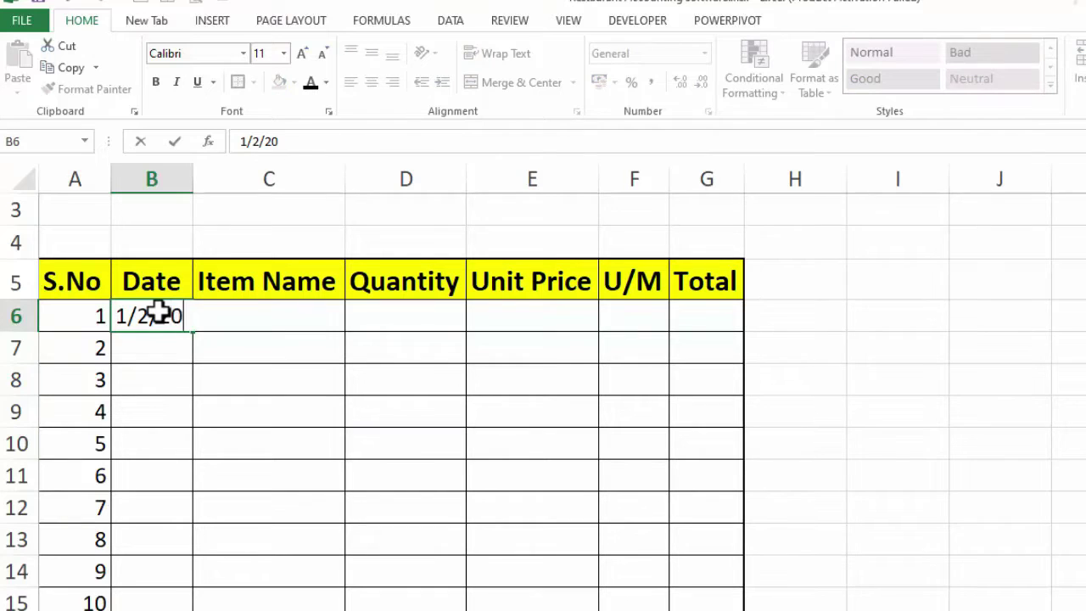
pyautogui.write('2/2')
pyautogui.press('Return')
pyautogui.click(161, 312)
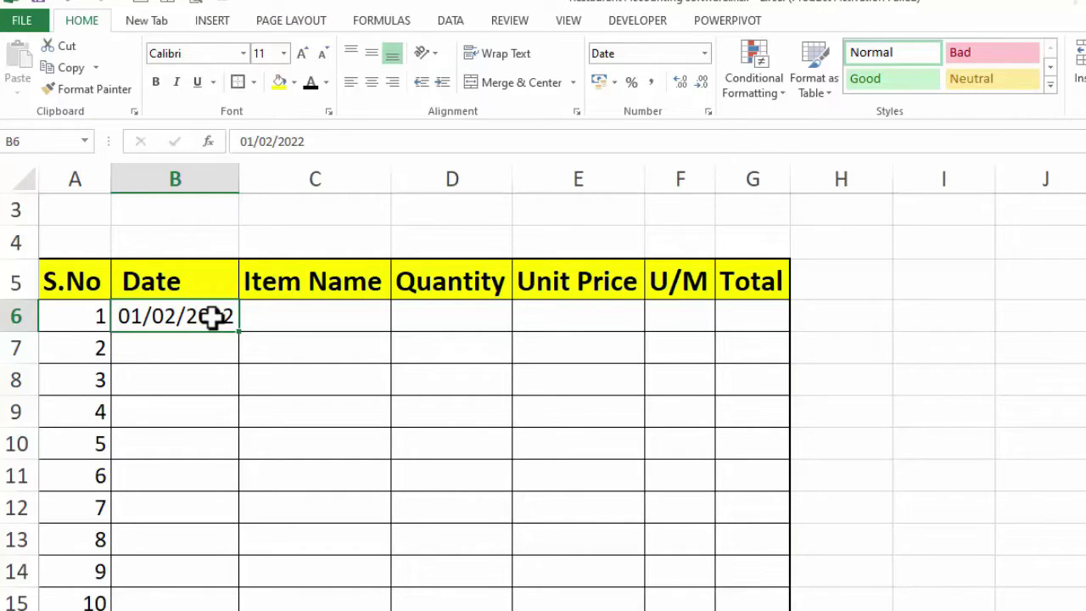
pyautogui.hotkey('ctrl', 'c')
pyautogui.moveTo(196, 349); pyautogui.dragTo(208, 594)
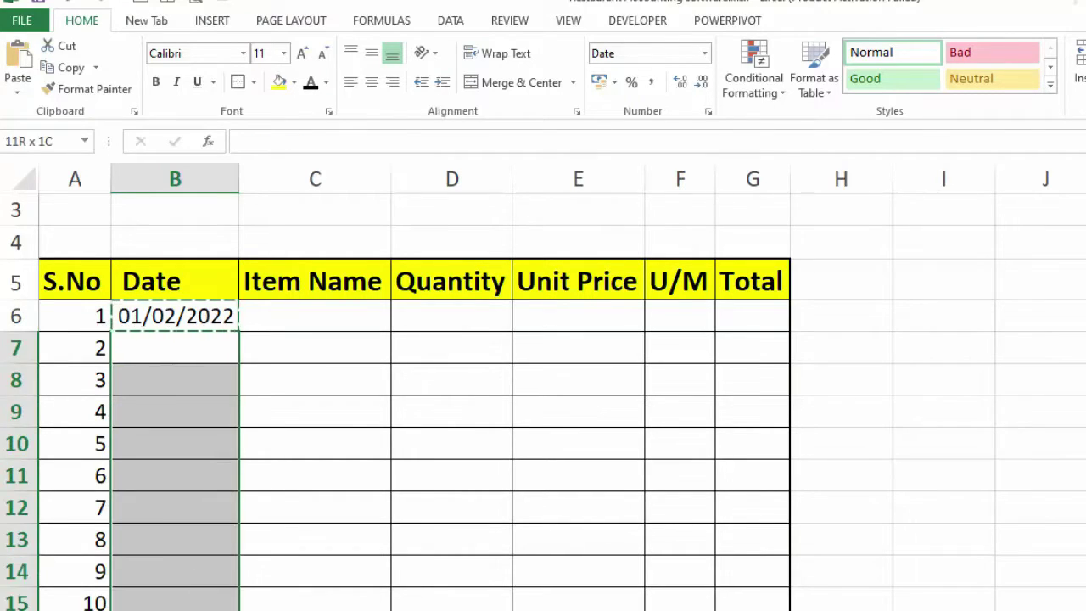
pyautogui.hotkey('ctrl', 'v')
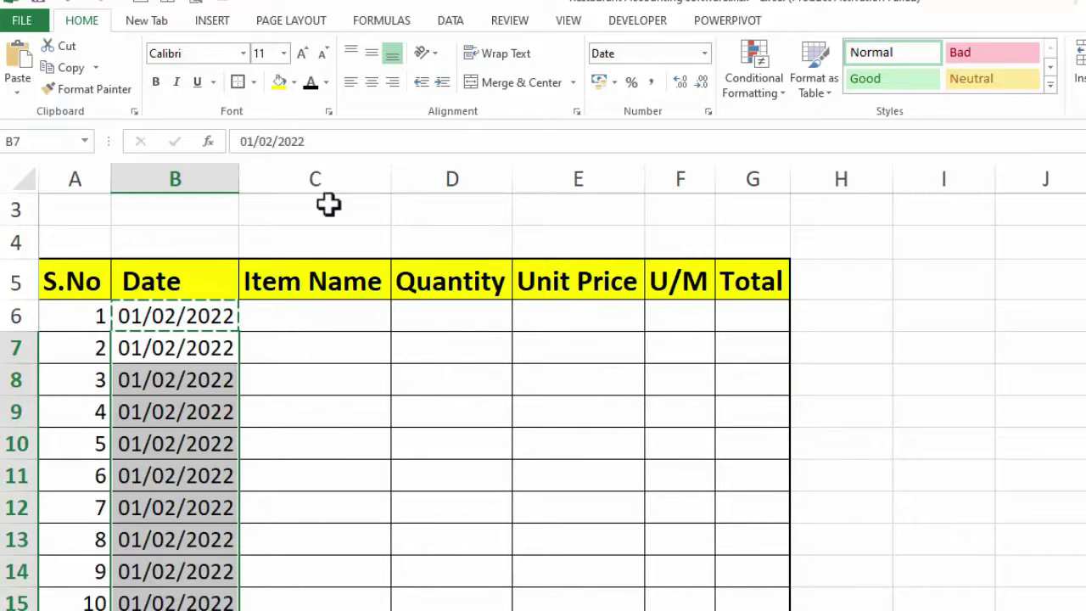
pyautogui.press('Escape')
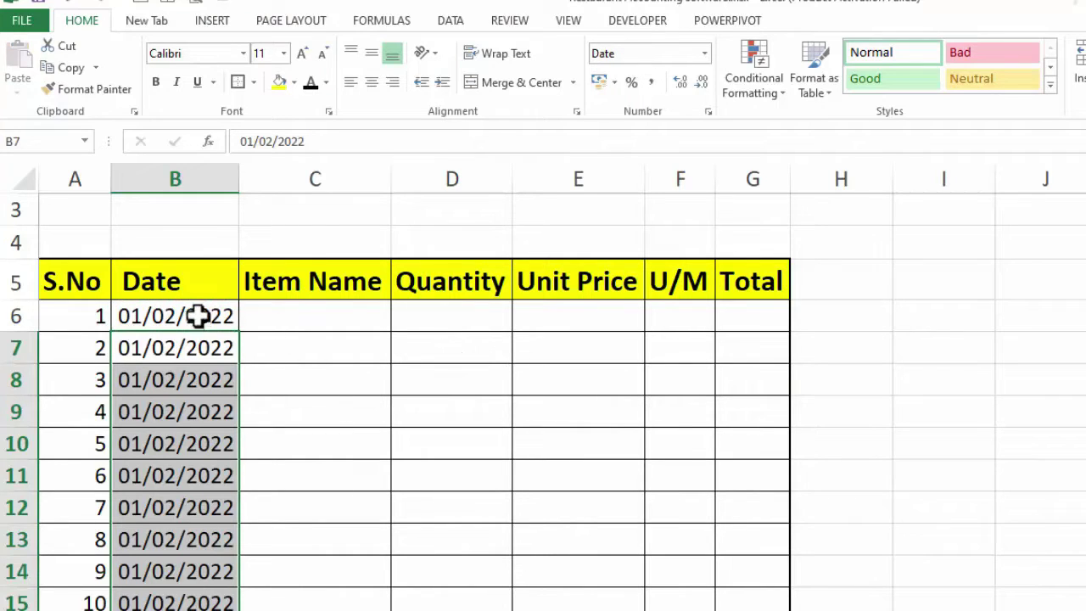
pyautogui.moveTo(198, 315); pyautogui.dragTo(203, 605)
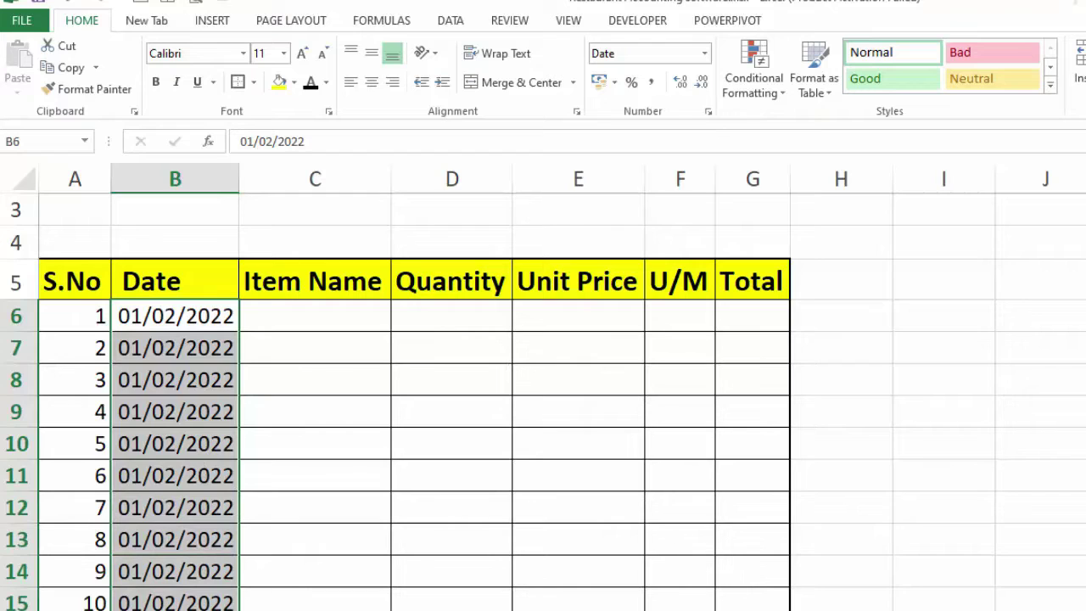
pyautogui.hotkey('ctrl', 'shift', '3')
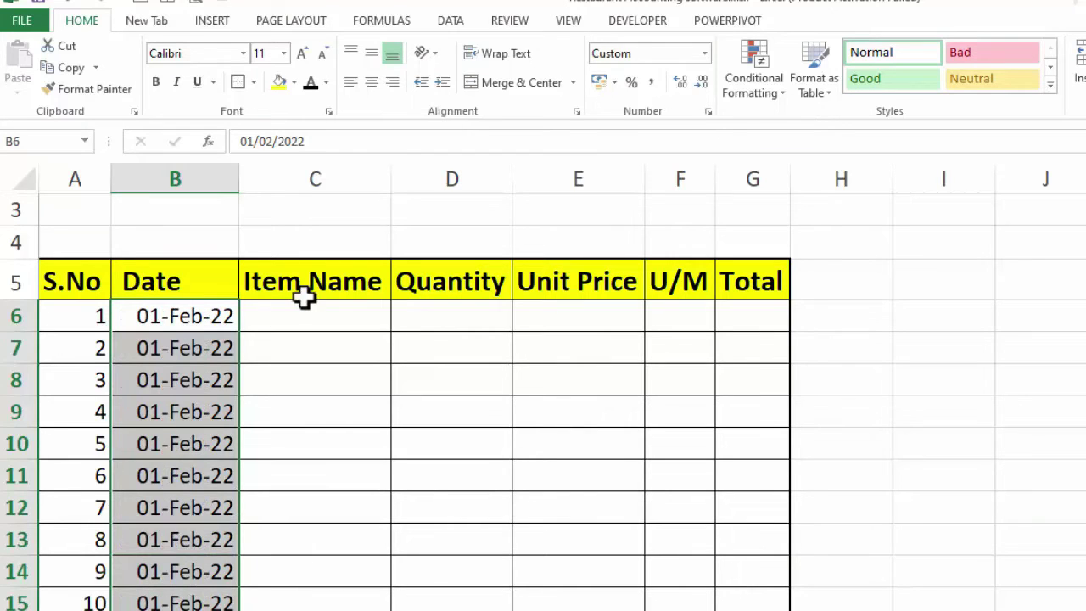
pyautogui.click(310, 318)
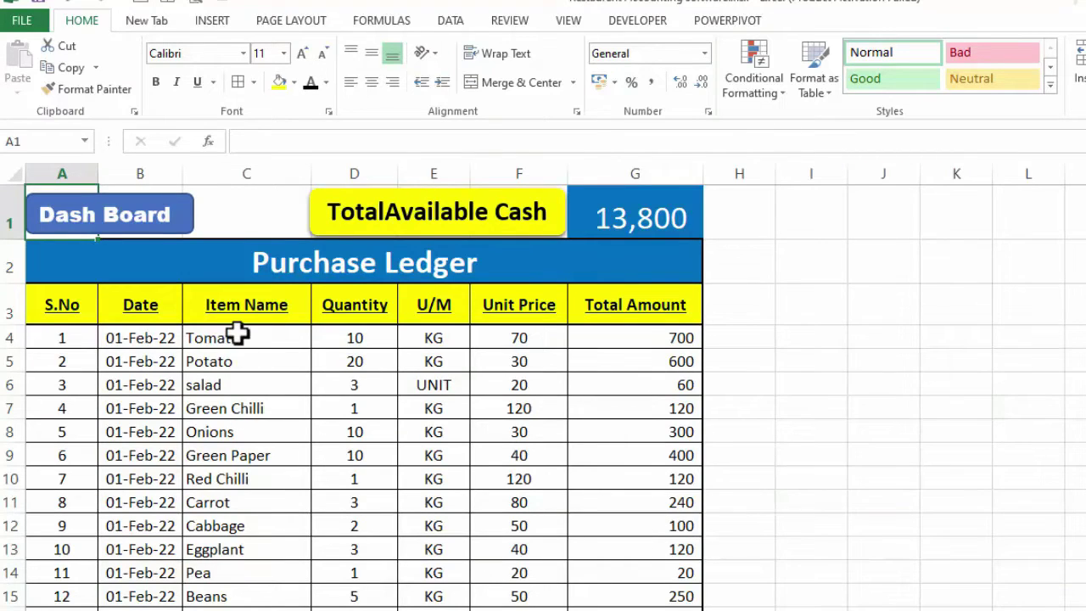
# Step: Copy the item names from the Purchase Ledger into the Item Name column and shrink their font
pyautogui.moveTo(237, 335); pyautogui.dragTo(246, 608)
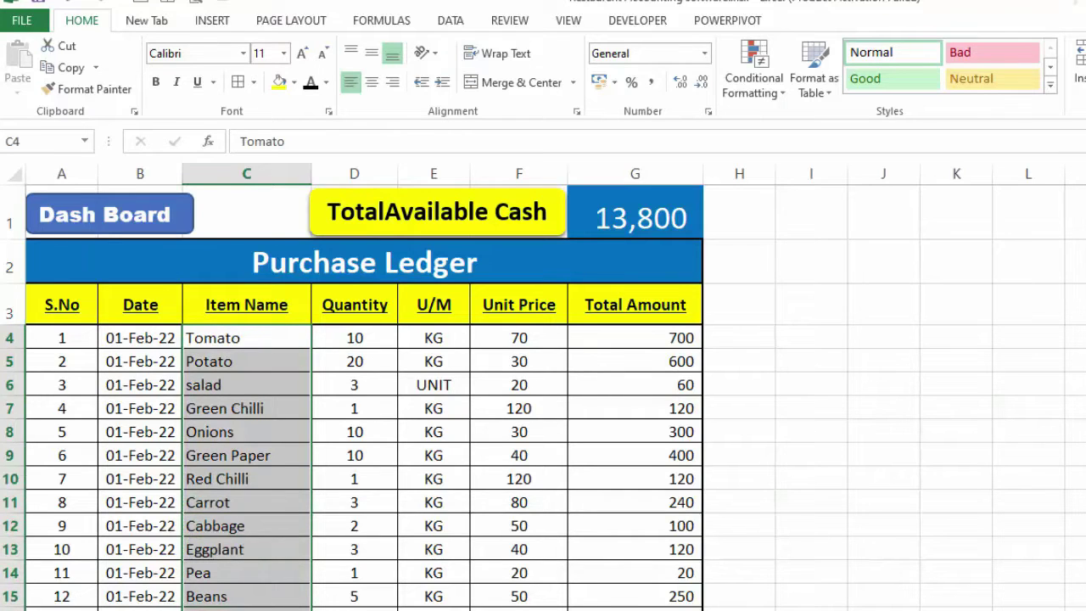
pyautogui.hotkey('ctrl', 'c')
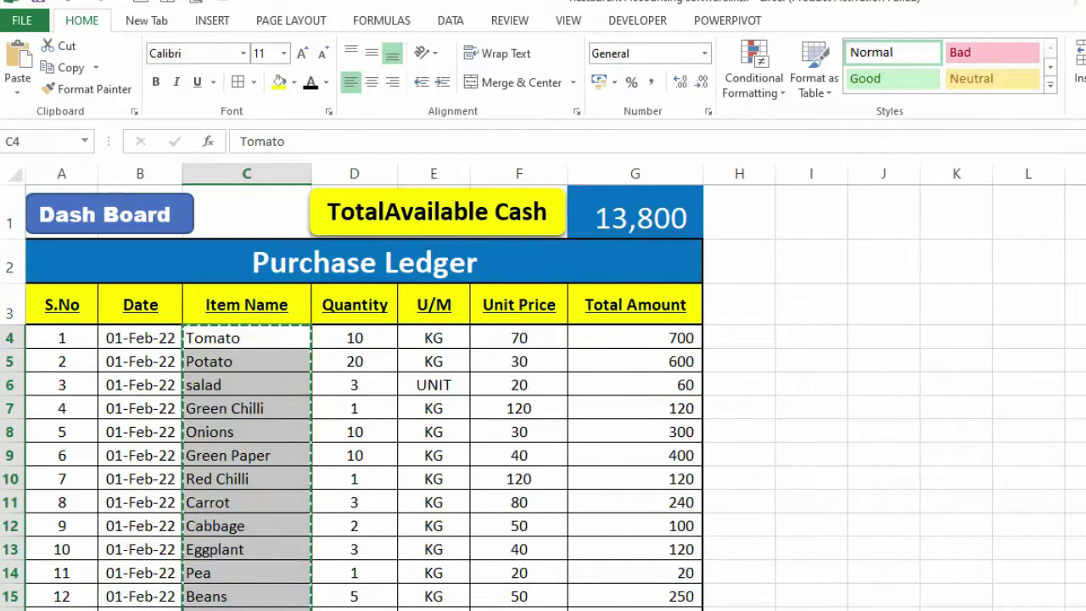
pyautogui.hotkey('ctrl', 'pagedown')
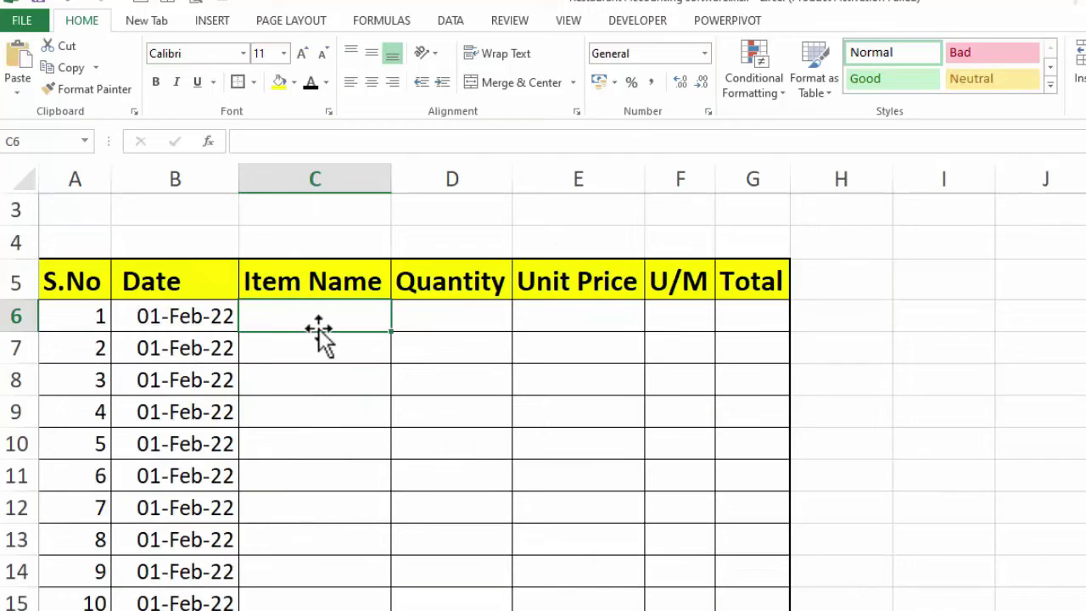
pyautogui.hotkey('ctrl', 'v')
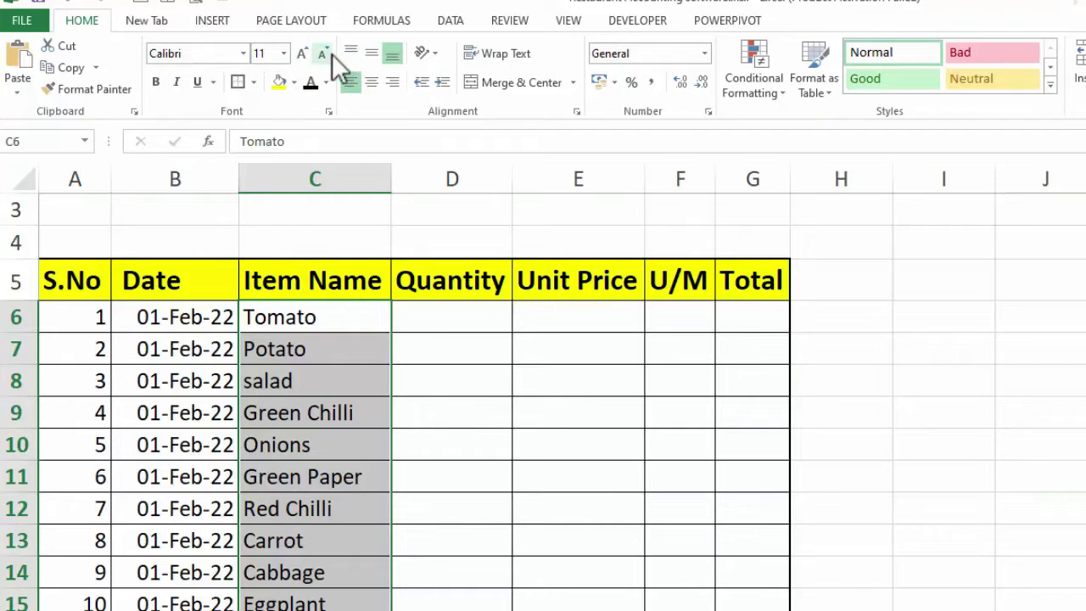
pyautogui.click(330, 54)
pyautogui.click(446, 320)
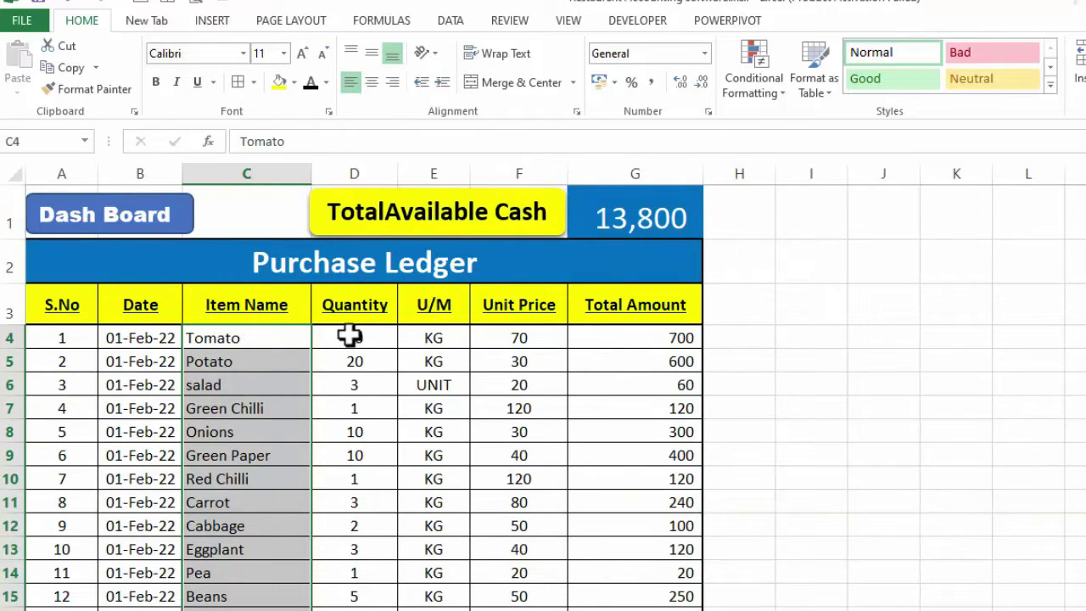
# Step: Copy the ledger's quantity, unit and price data into the table starting at D6
pyautogui.moveTo(358, 338); pyautogui.dragTo(526, 610)
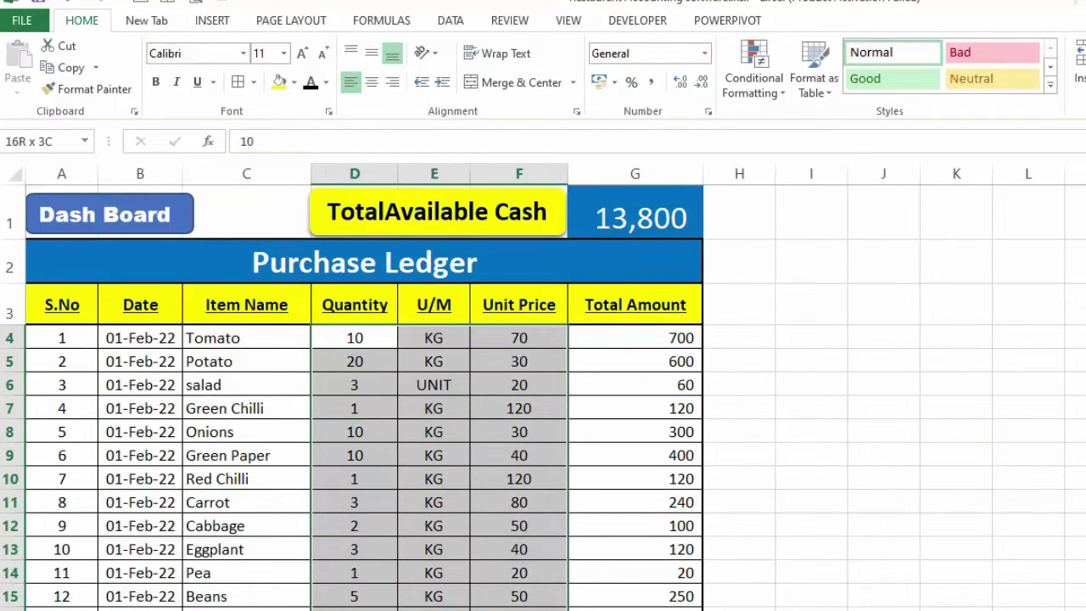
pyautogui.hotkey('ctrl', 'c')
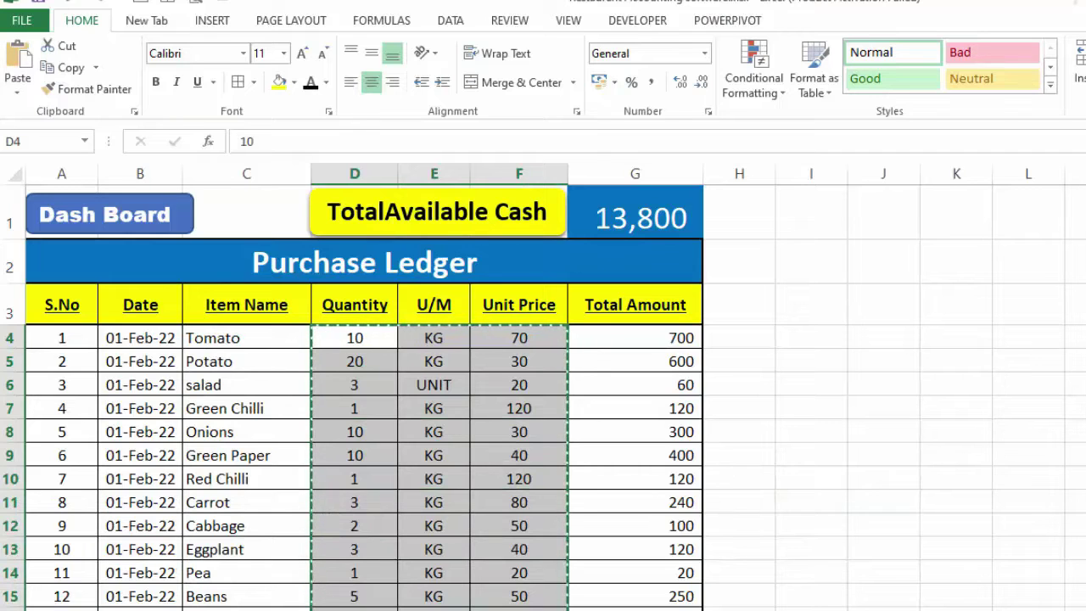
pyautogui.hotkey('ctrl', 'pagedown')
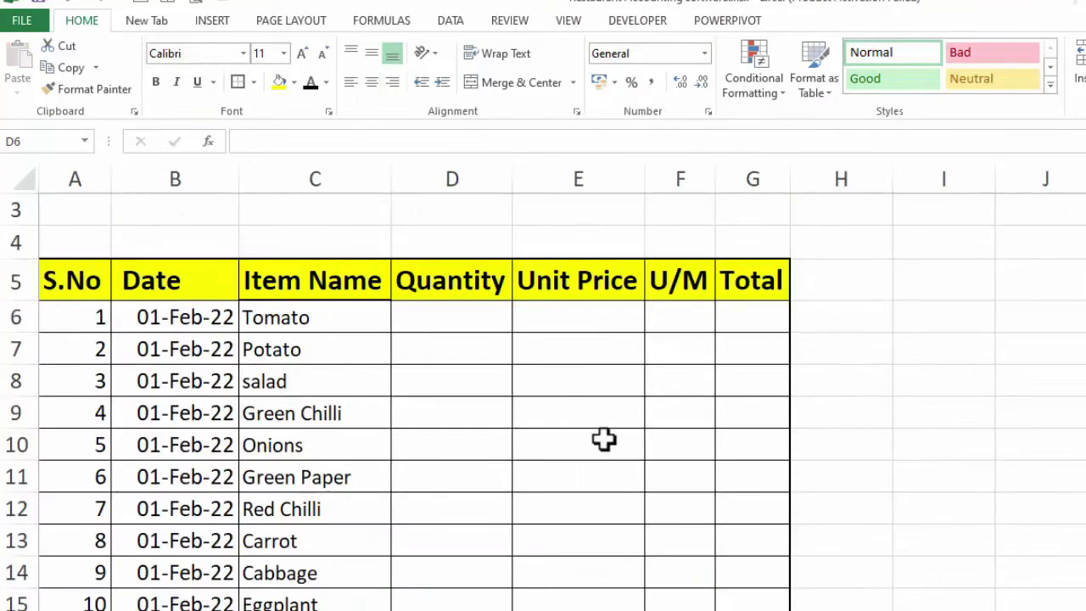
pyautogui.click(501, 325)
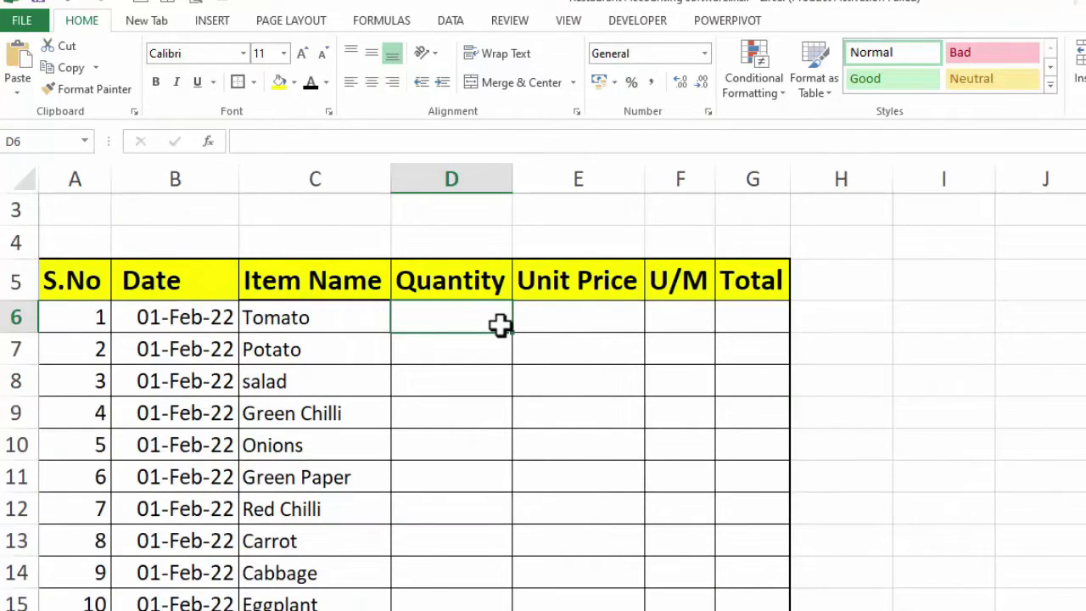
pyautogui.hotkey('ctrl', 'v')
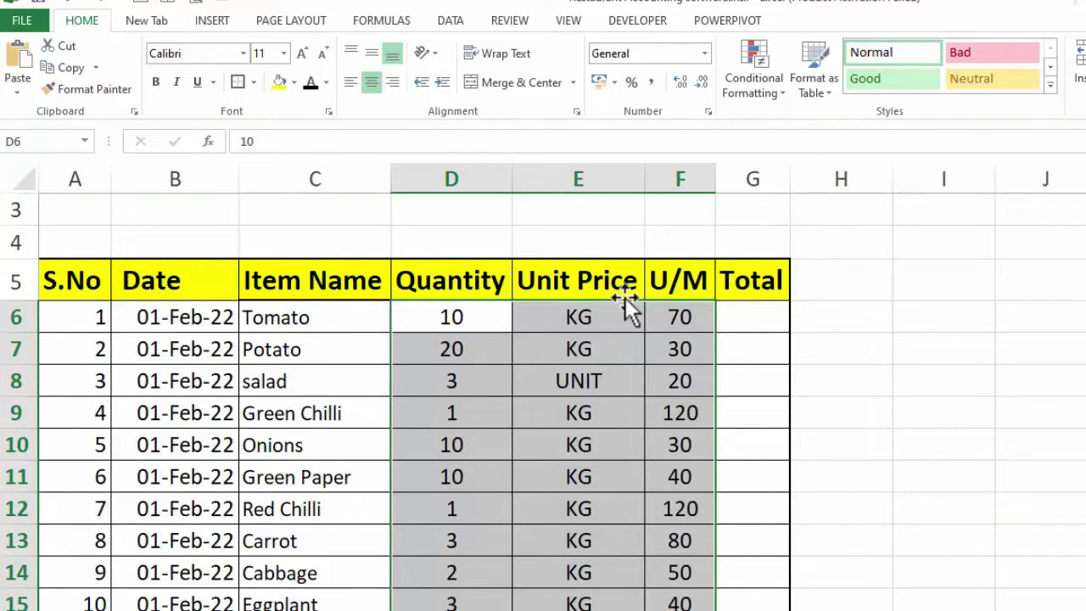
pyautogui.click(681, 178)
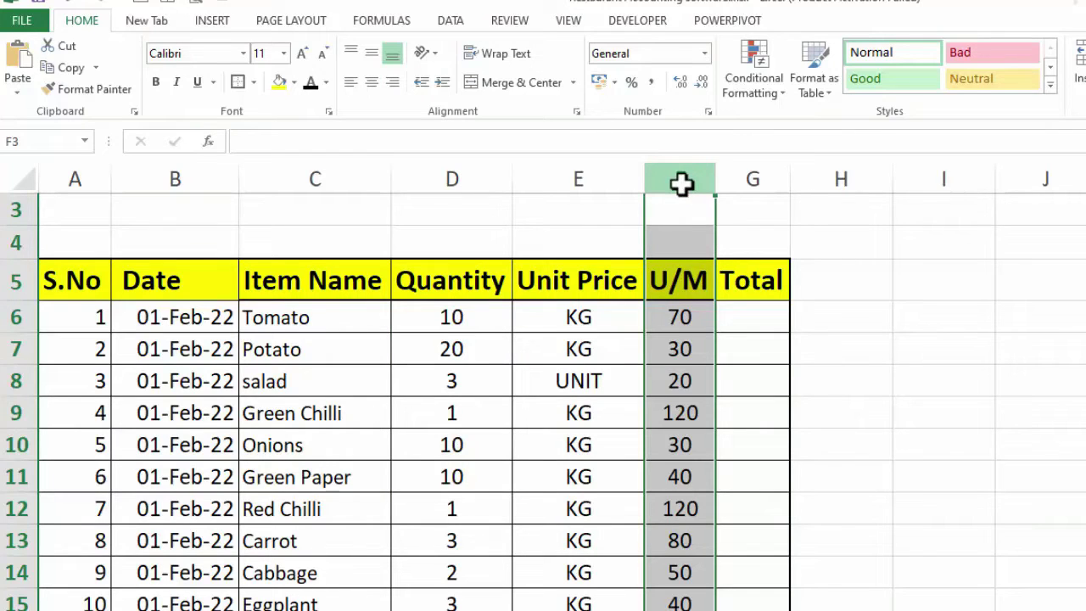
# Step: Retype the headers as U/M in E5 and Unit Price in F5
pyautogui.click(585, 291)
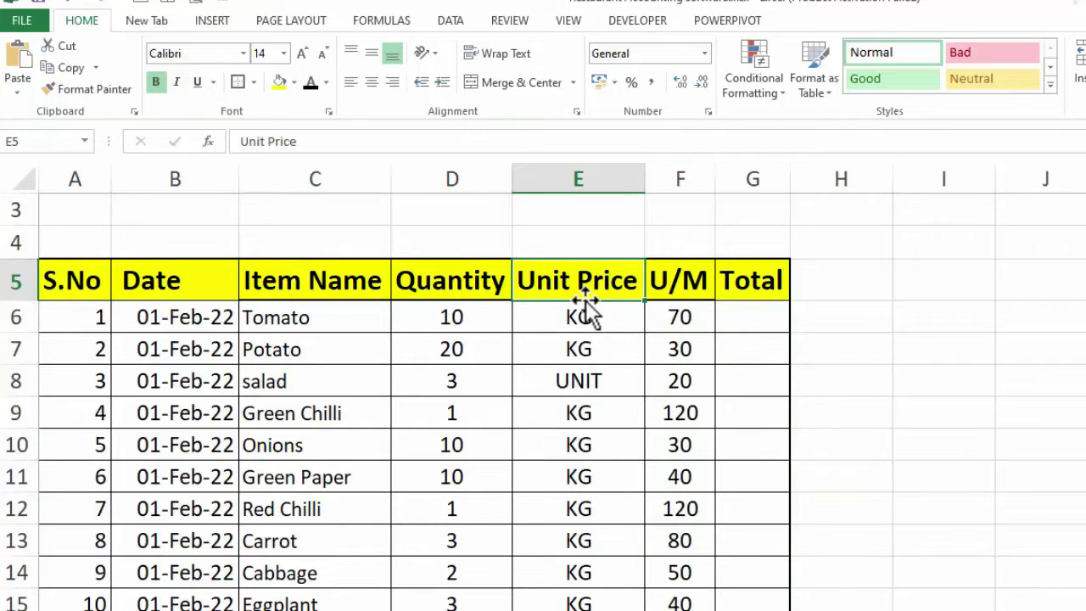
pyautogui.write('U')
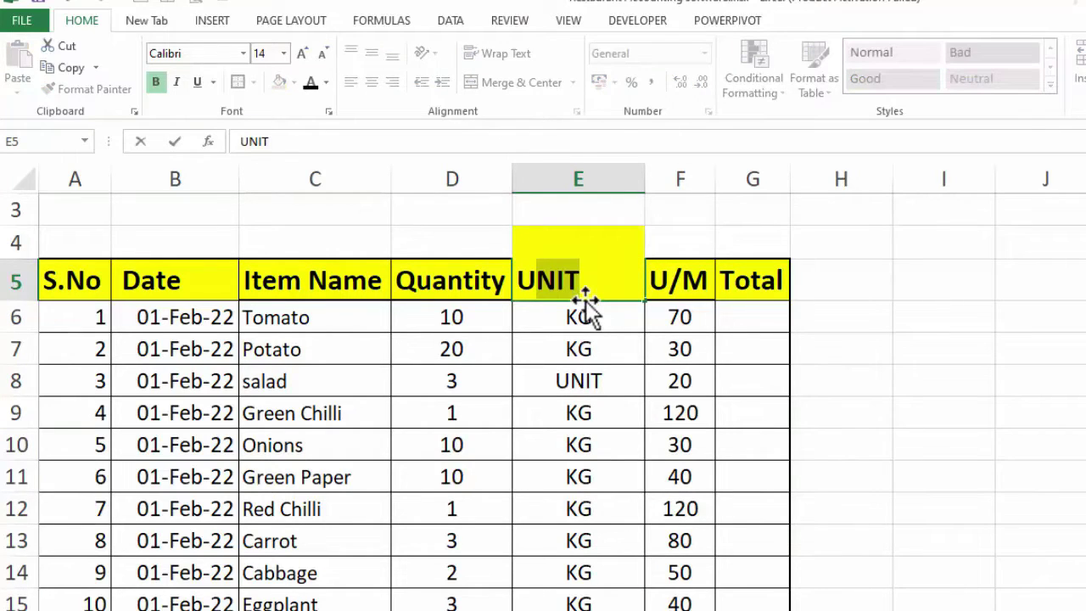
pyautogui.write('/')
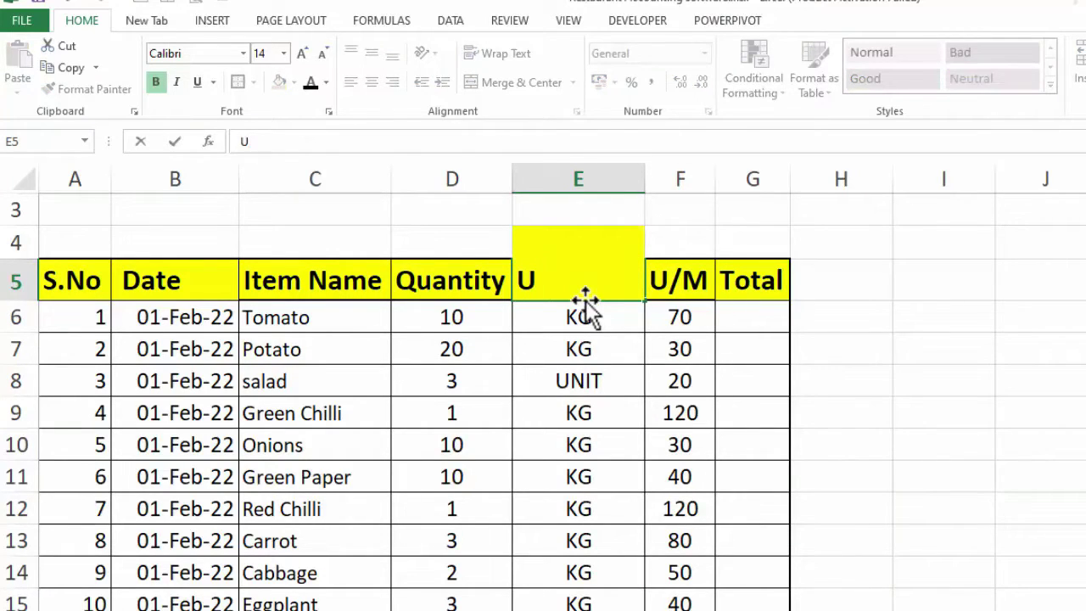
pyautogui.write('M')
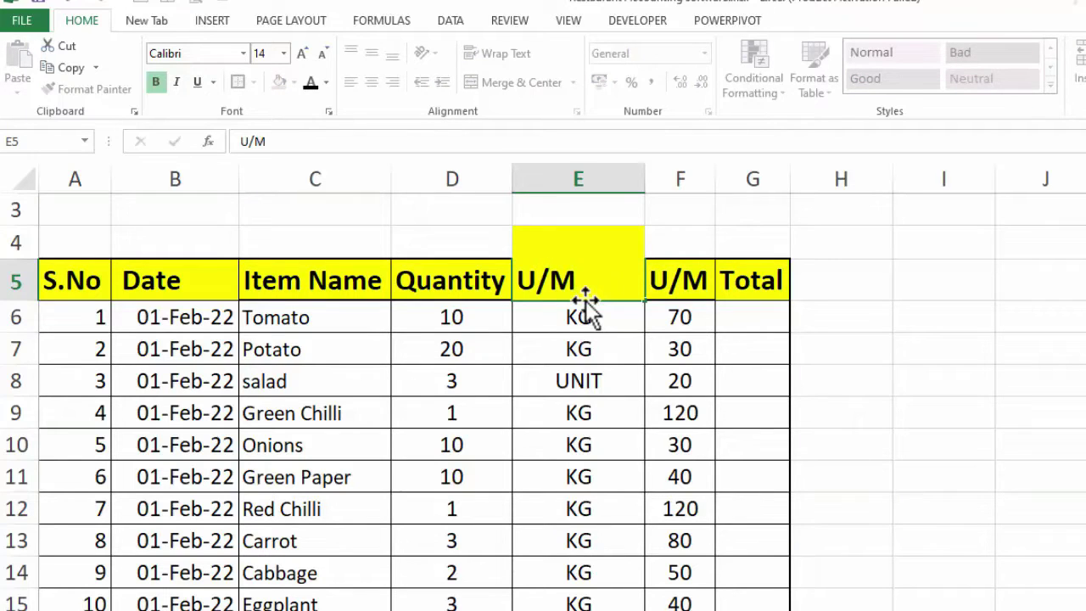
pyautogui.press('Tab')
pyautogui.write('UN')
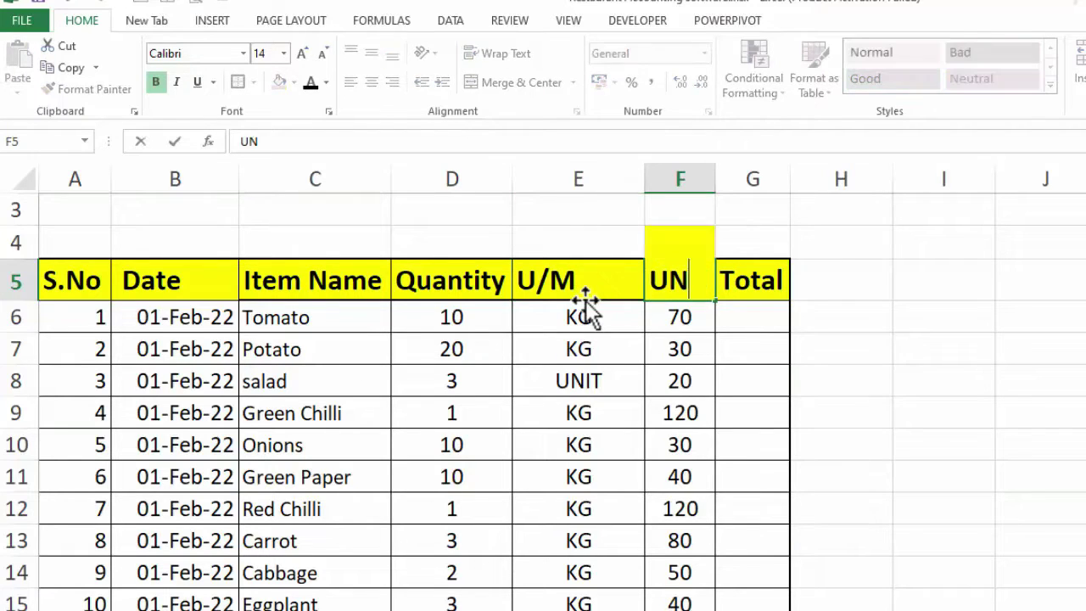
pyautogui.press('BackSpace')
pyautogui.write('nit')
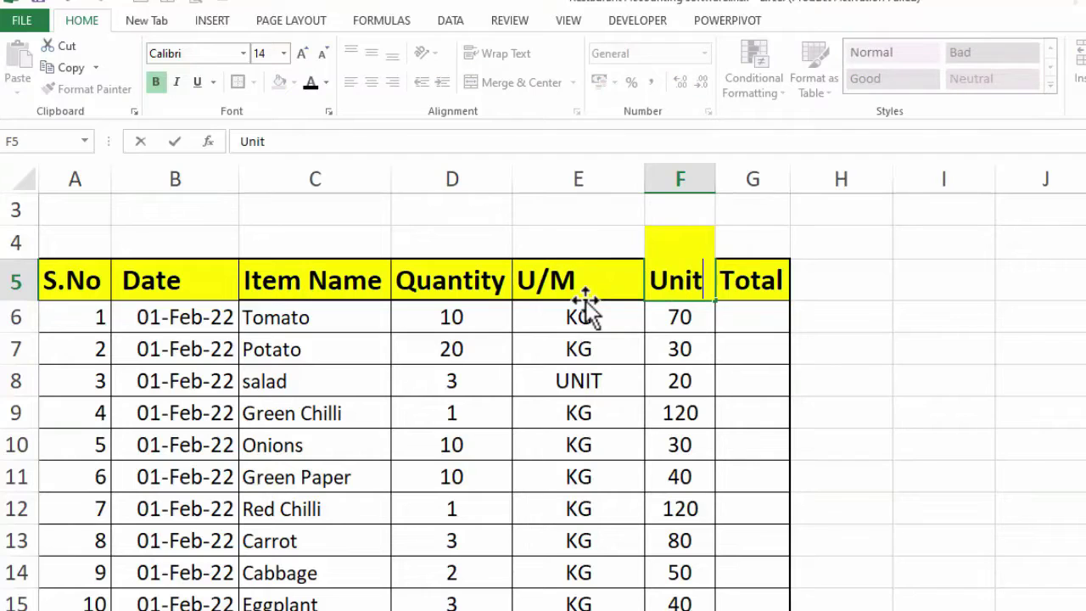
pyautogui.write(' pr')
pyautogui.write('rice')
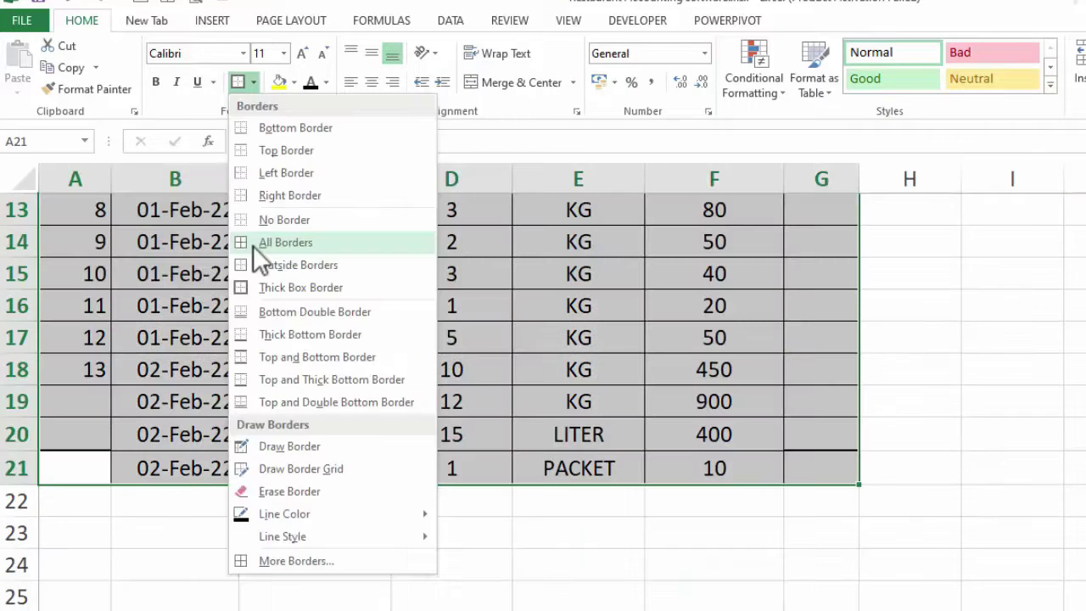
# Step: Give rows 13–21 and row 22 borders on every cell plus thick box outlines
pyautogui.click(253, 245)
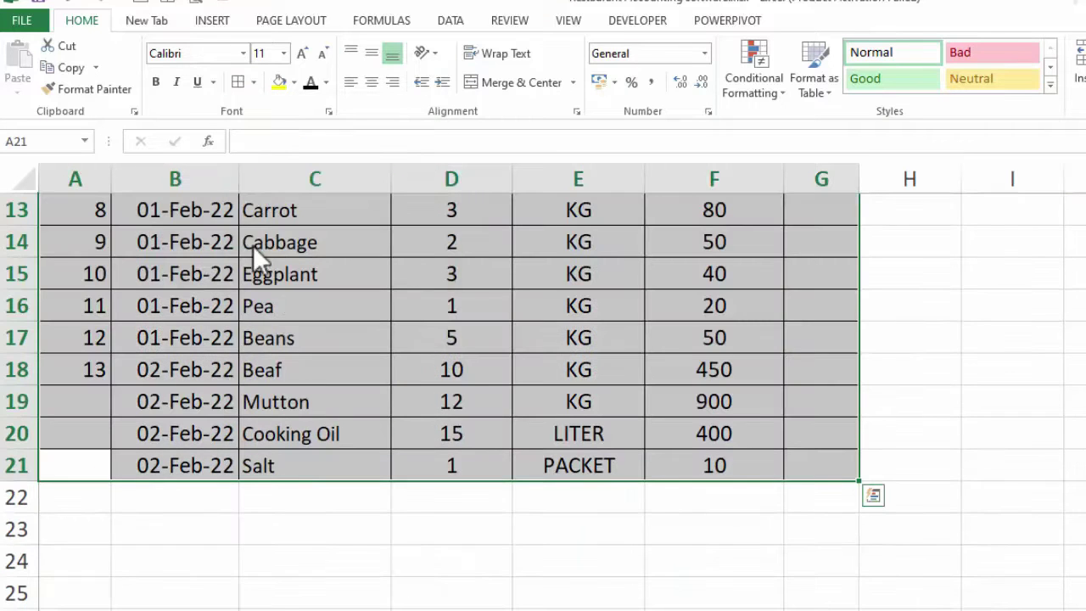
pyautogui.click(255, 84)
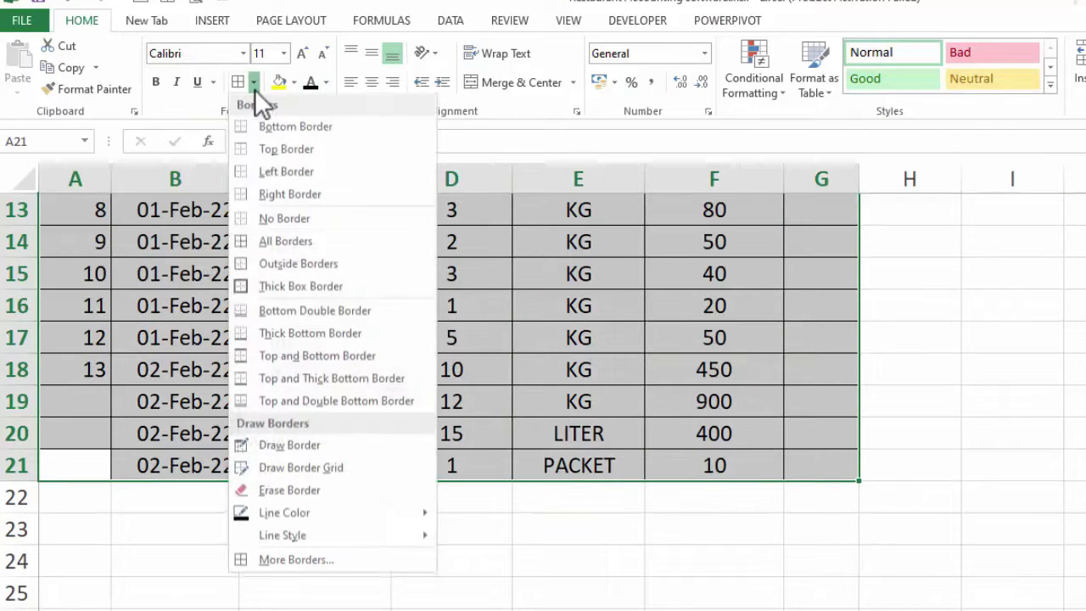
pyautogui.click(252, 288)
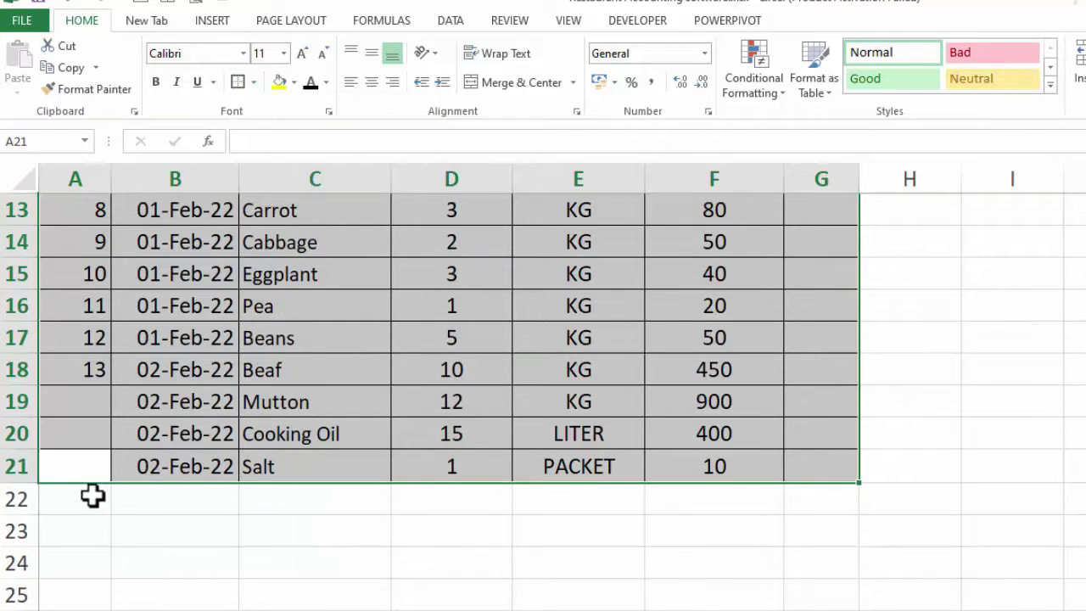
pyautogui.moveTo(93, 496); pyautogui.dragTo(819, 498)
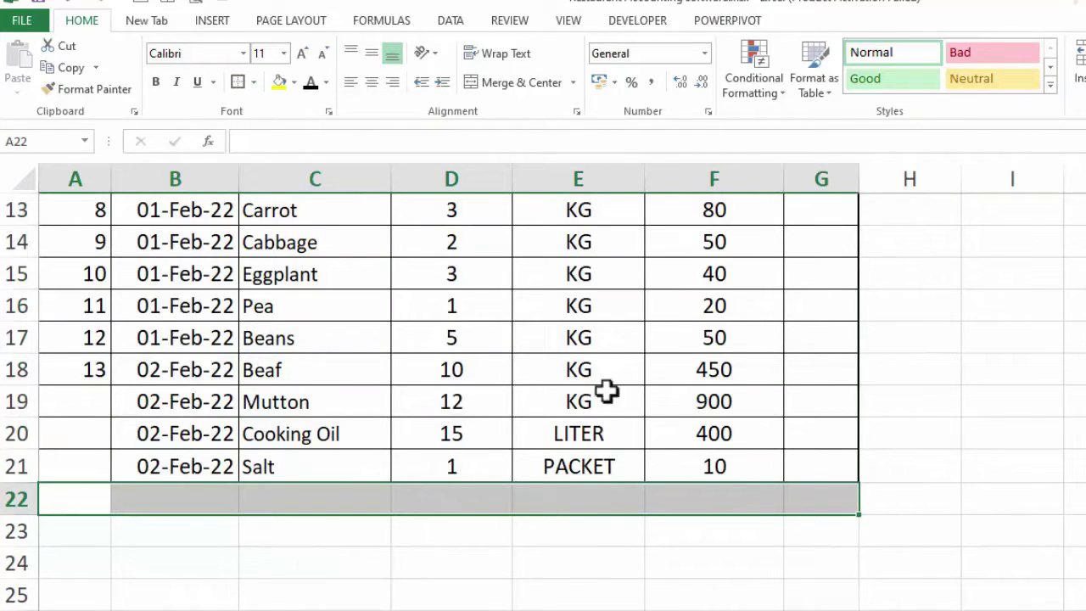
pyautogui.click(252, 82)
pyautogui.click(253, 246)
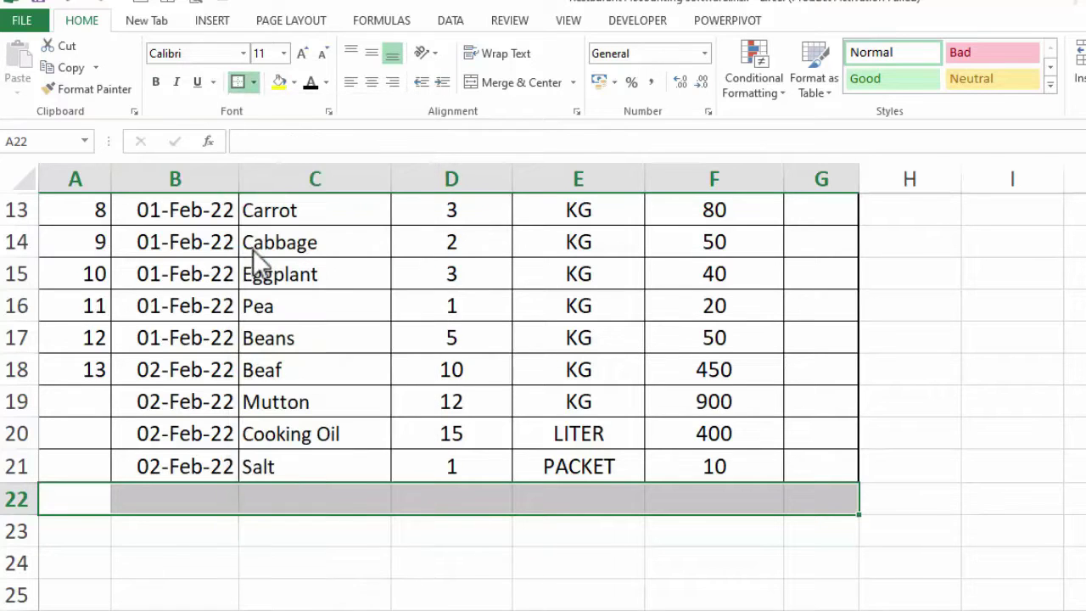
pyautogui.click(252, 81)
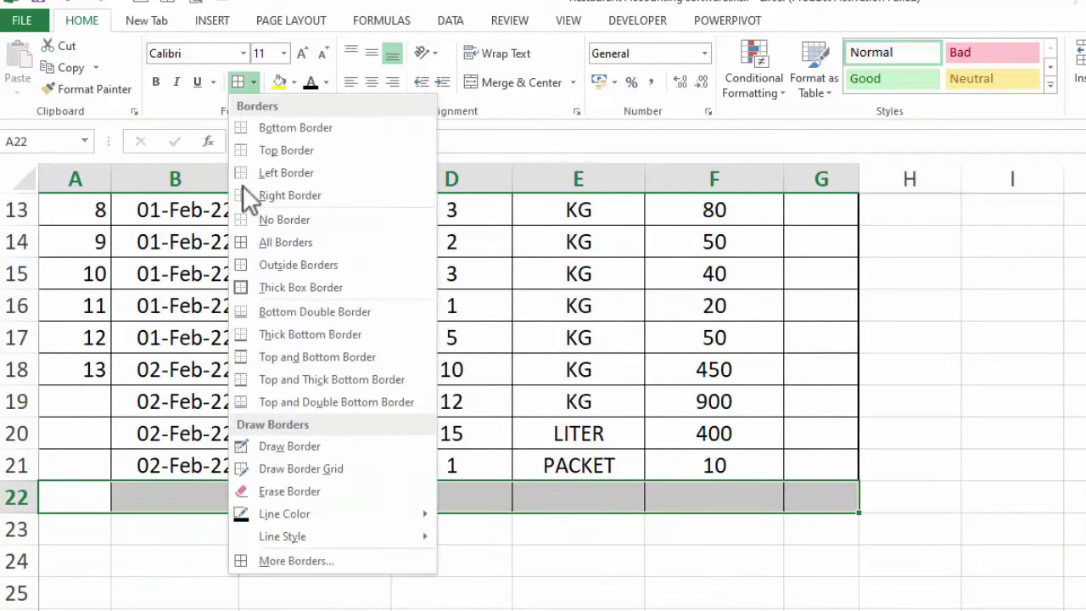
pyautogui.click(252, 285)
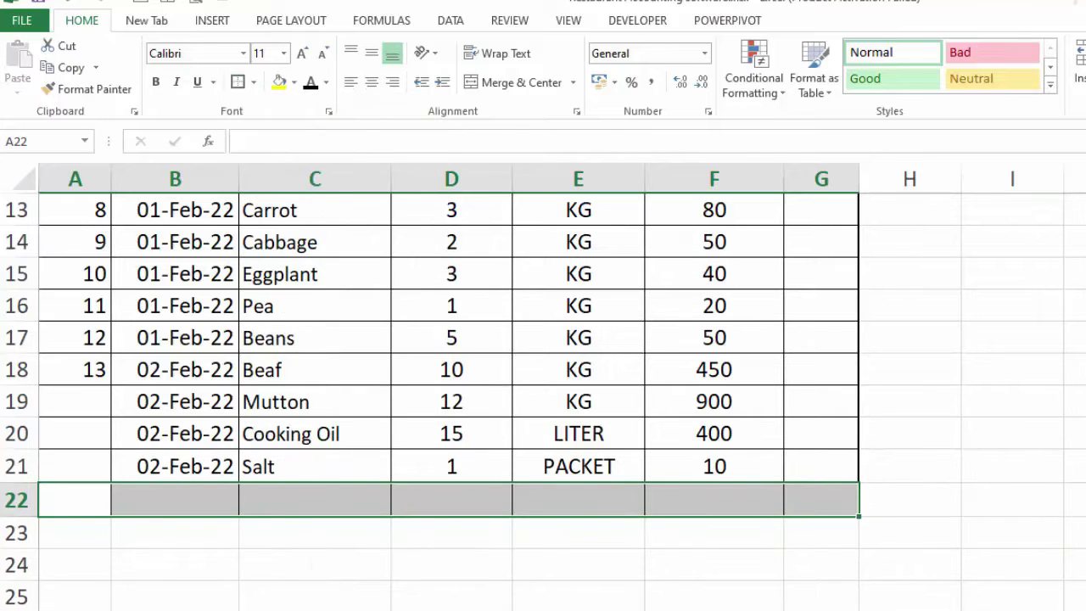
pyautogui.scroll(4, 901, 392)
# Step: Enter =F6*D6 in G6 and fill the Total formula down the column
pyautogui.click(817, 393)
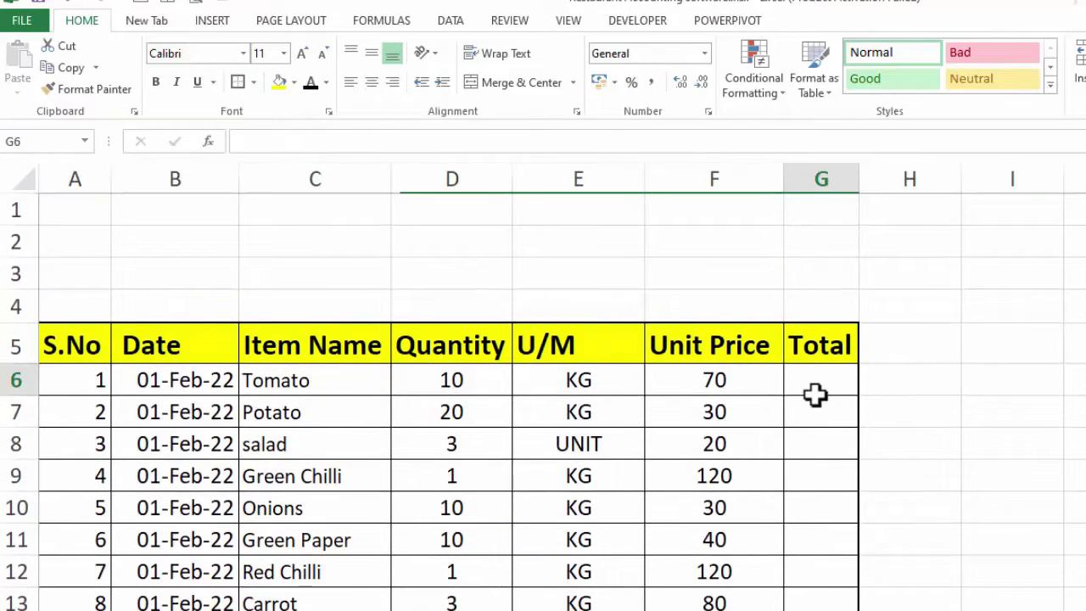
pyautogui.write('=')
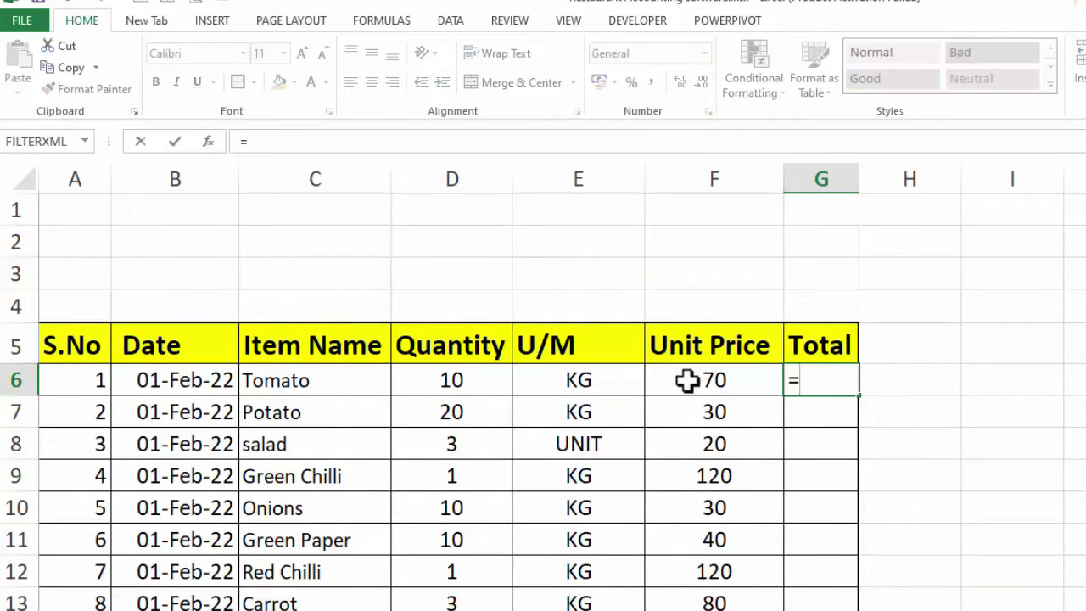
pyautogui.click(688, 381)
pyautogui.write('*')
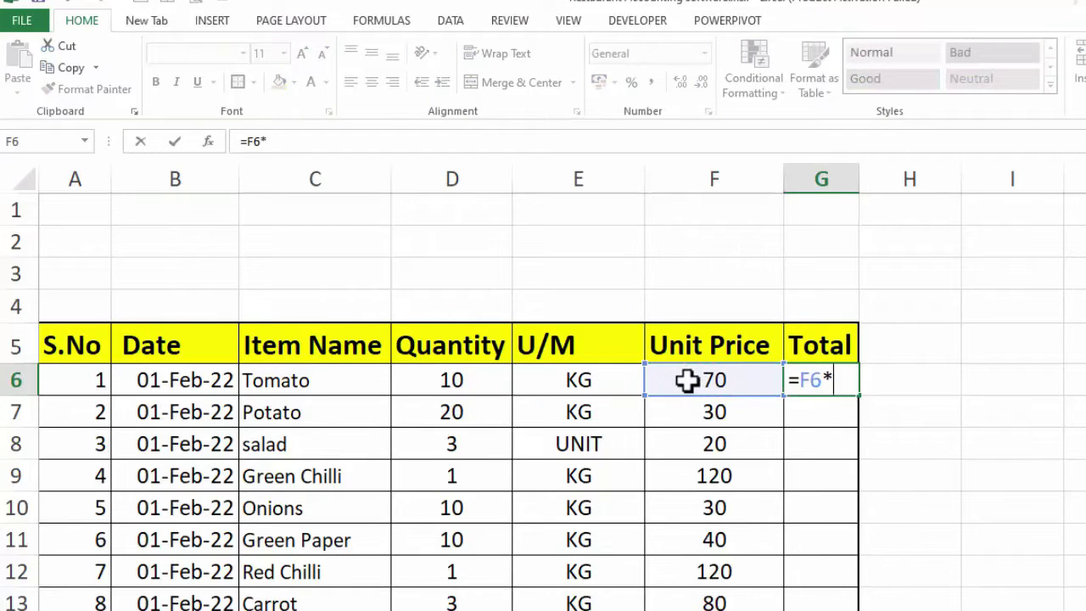
pyautogui.click(469, 381)
pyautogui.press('Return')
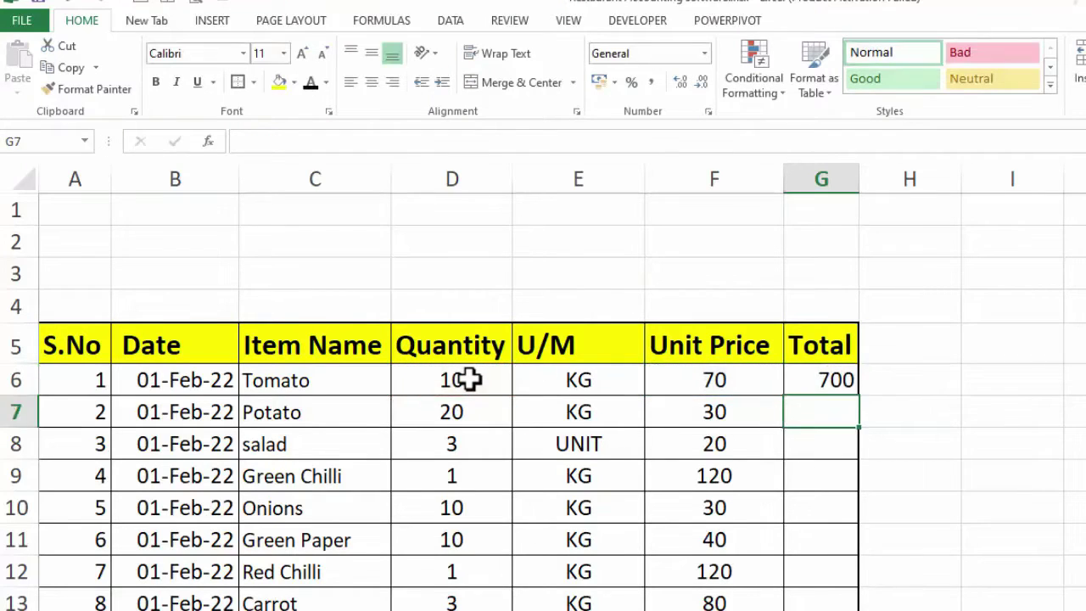
pyautogui.click(810, 373)
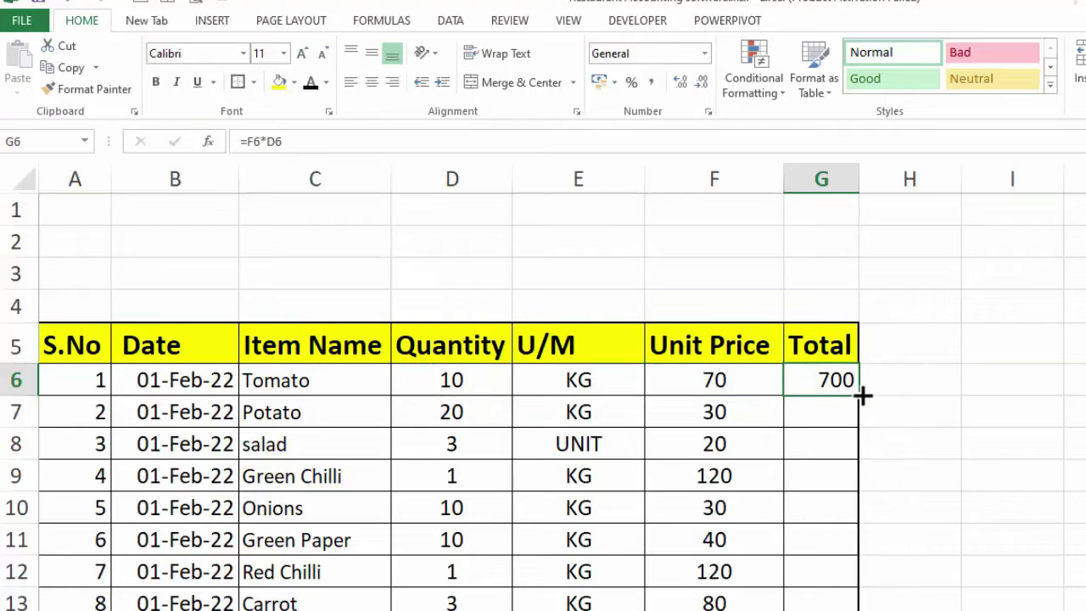
pyautogui.doubleClick(862, 396)
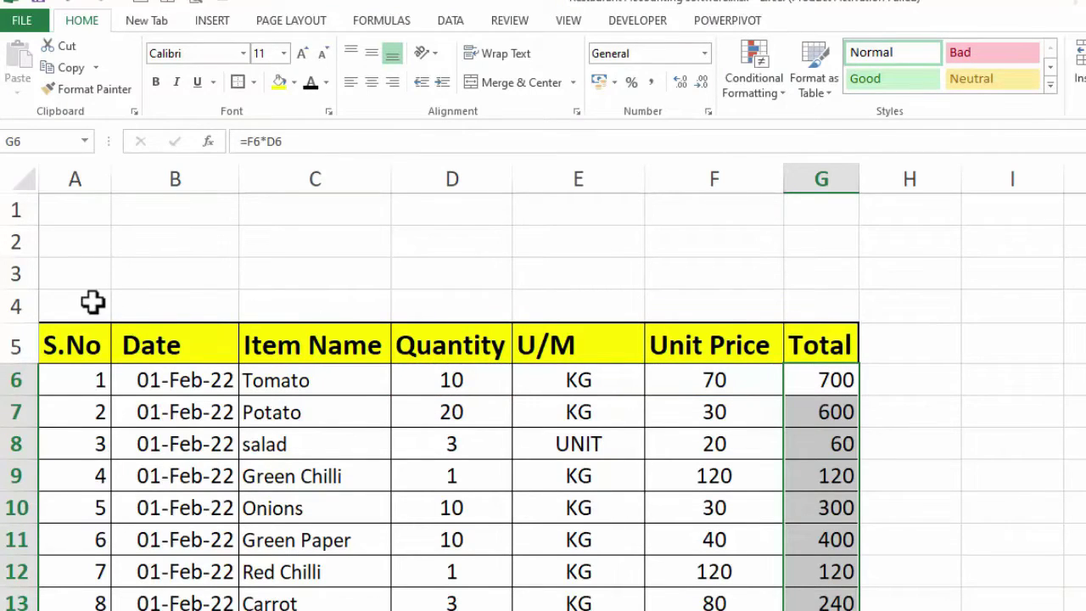
pyautogui.moveTo(93, 302); pyautogui.dragTo(792, 312)
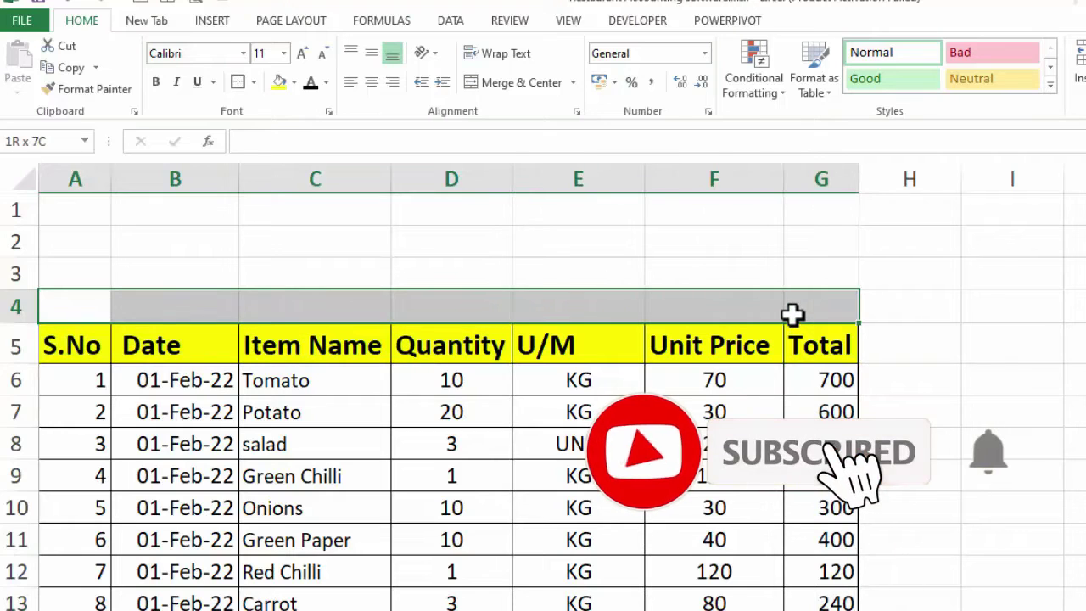
# Step: Merge row 4 into a 'Purchase ledger' title in bold white 14-pt text on a blue fill
pyautogui.click(507, 78)
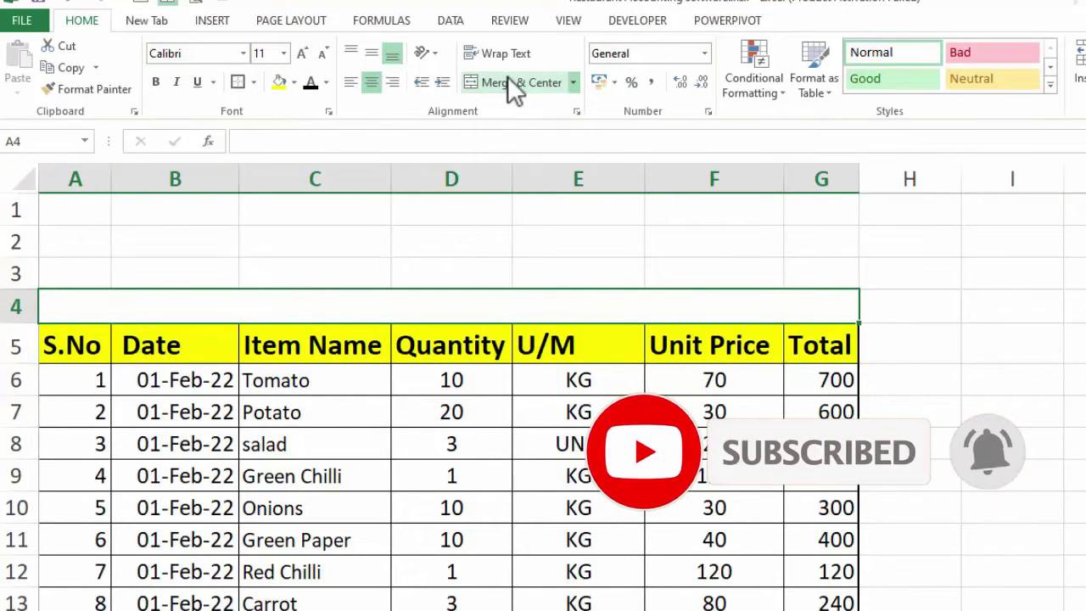
pyautogui.write('Purcha')
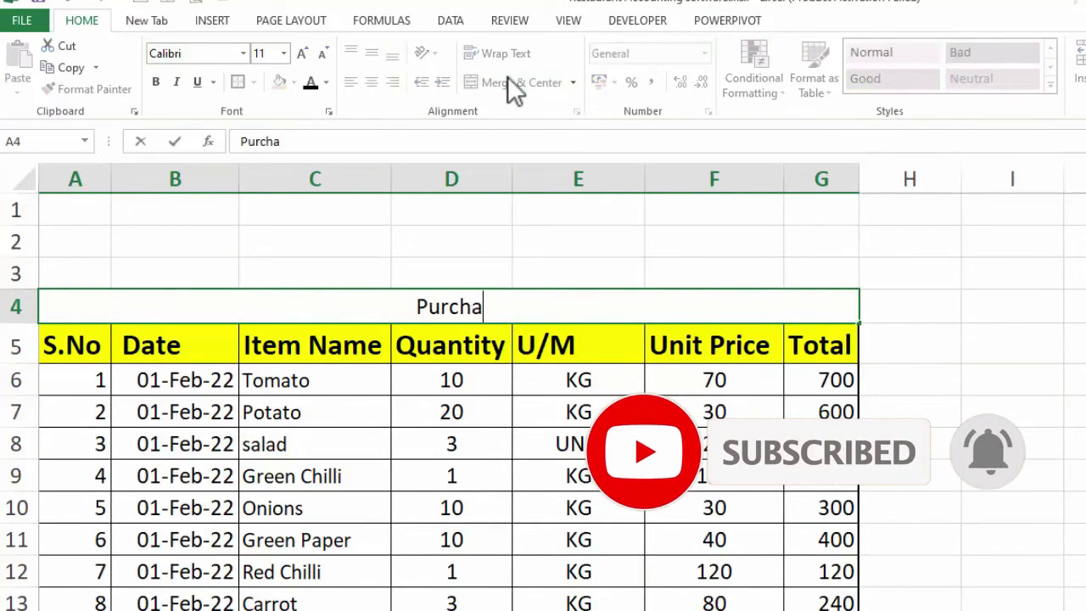
pyautogui.write('se ledge')
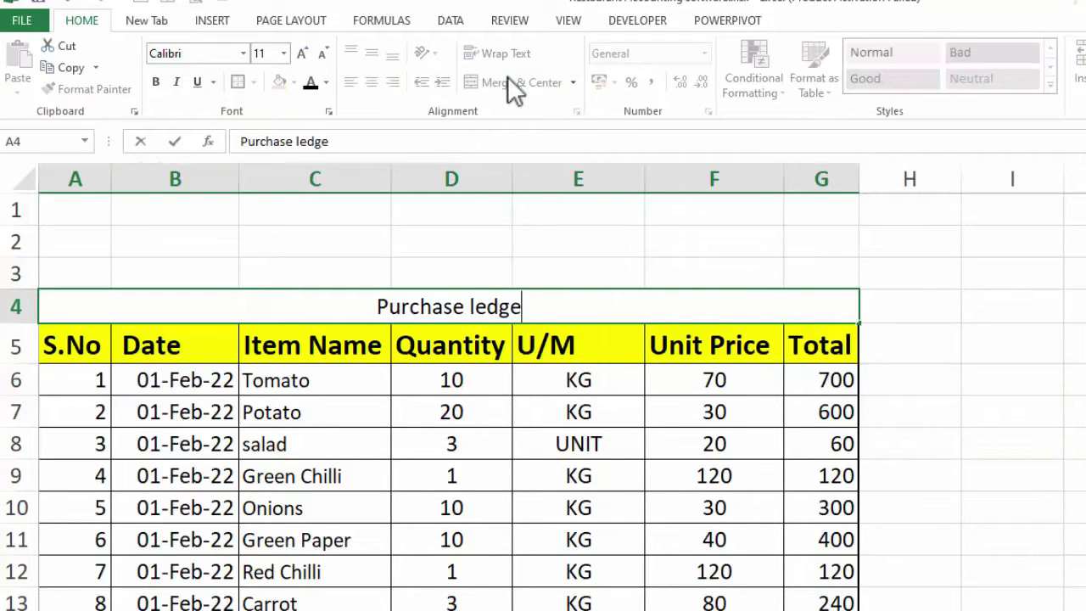
pyautogui.write('r')
pyautogui.press('Tab')
pyautogui.click(534, 297)
pyautogui.hotkey('ctrl', 'b')
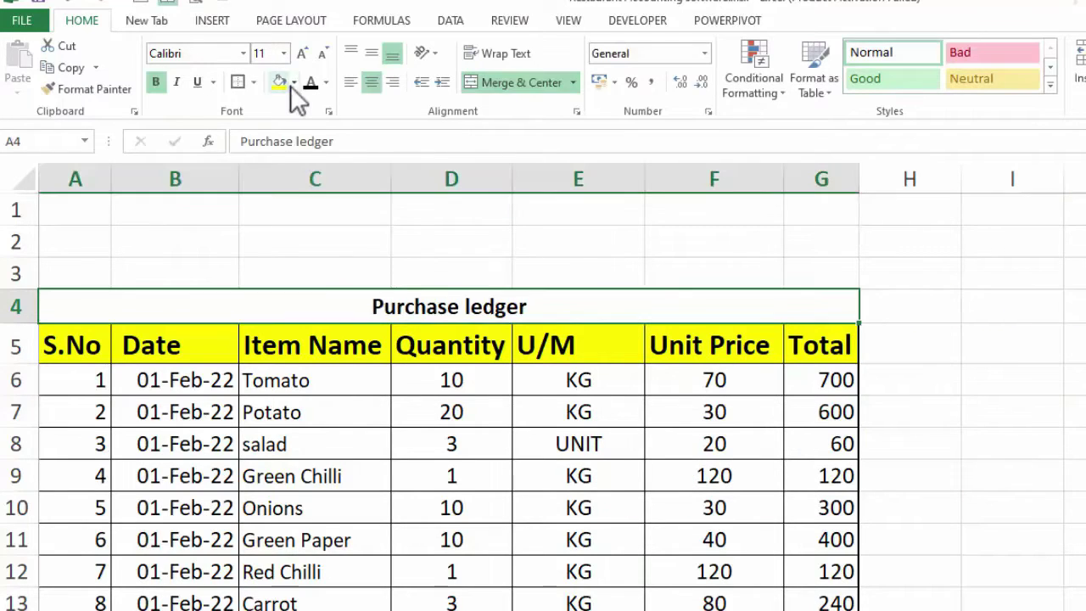
pyautogui.click(293, 83)
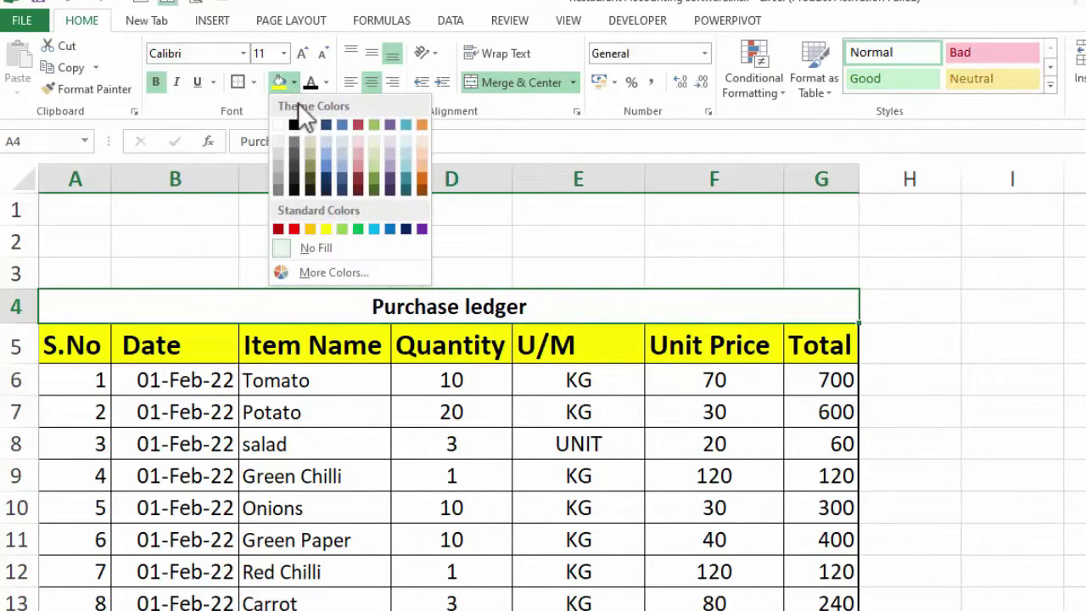
pyautogui.click(396, 227)
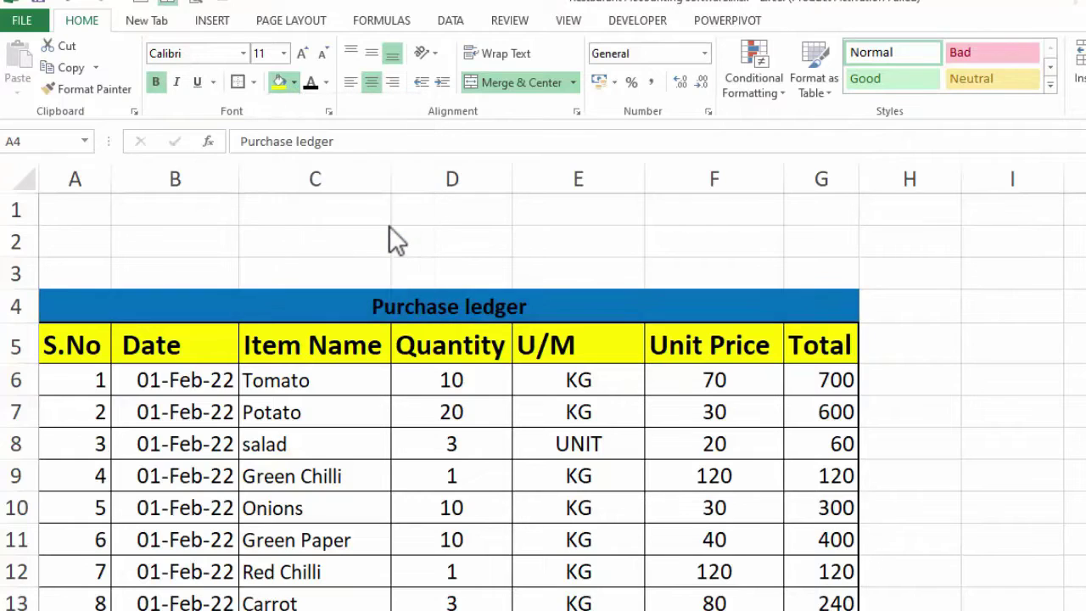
pyautogui.click(326, 83)
pyautogui.click(316, 146)
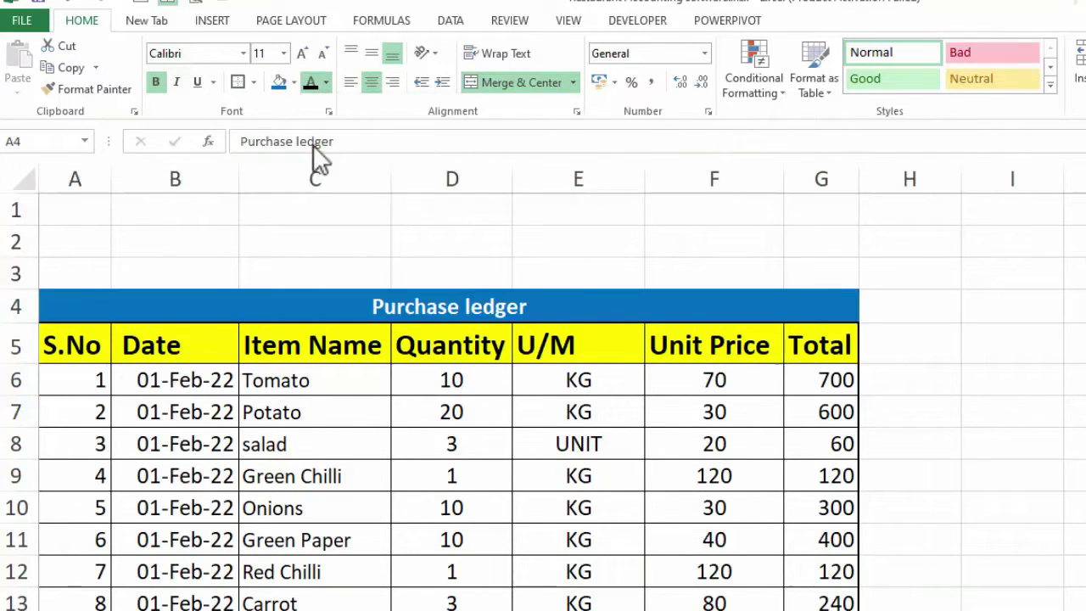
pyautogui.click(302, 52)
pyautogui.click(302, 53)
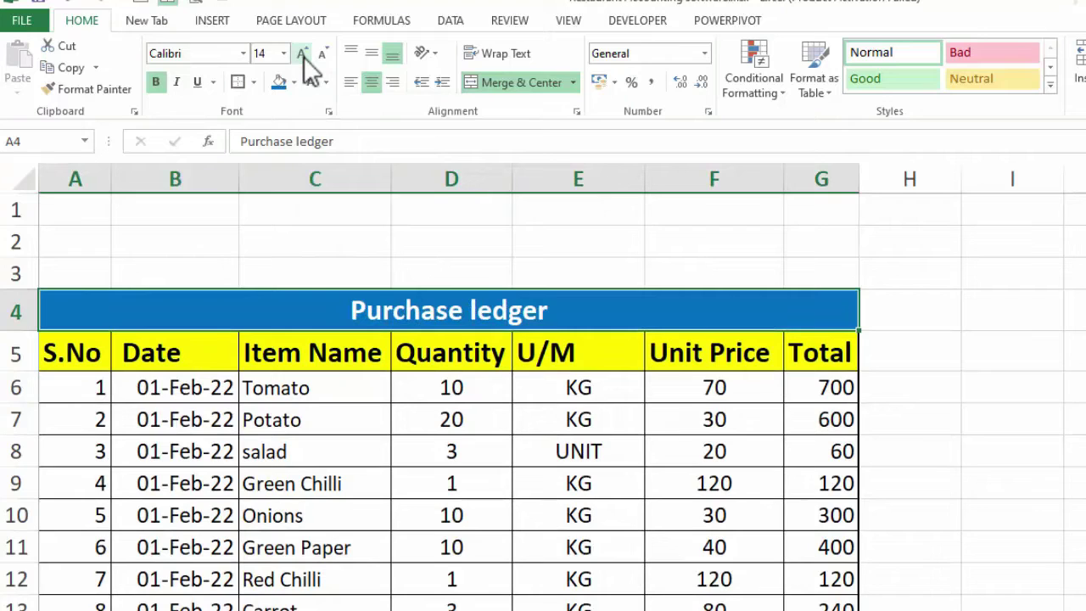
pyautogui.click(1011, 376)
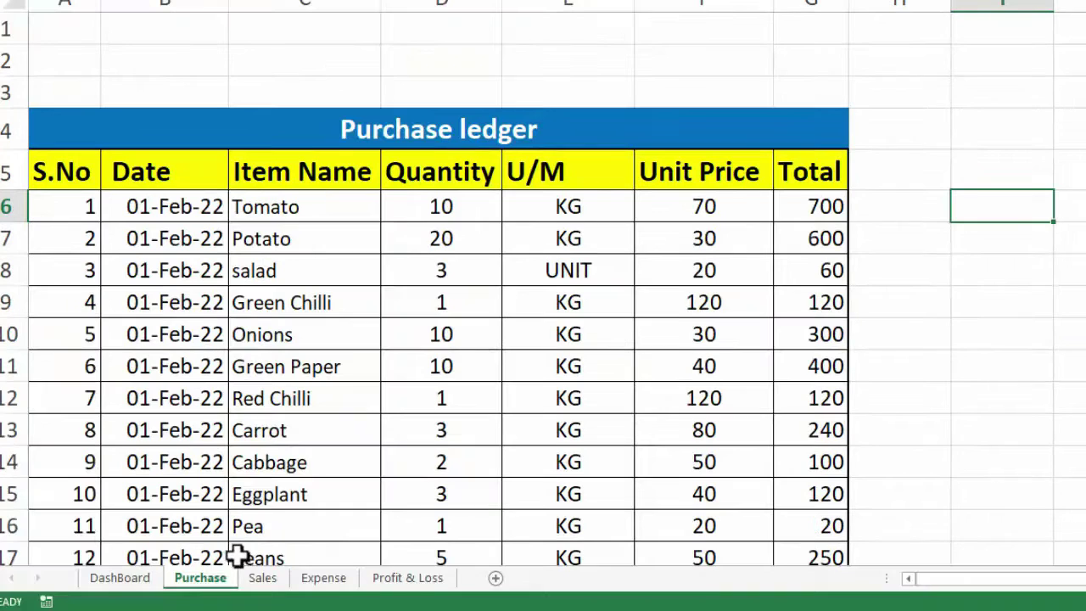
# Step: Copy the Sale sheet's ledger entries through the totals row into the other workbook's Sales sheet
pyautogui.click(272, 576)
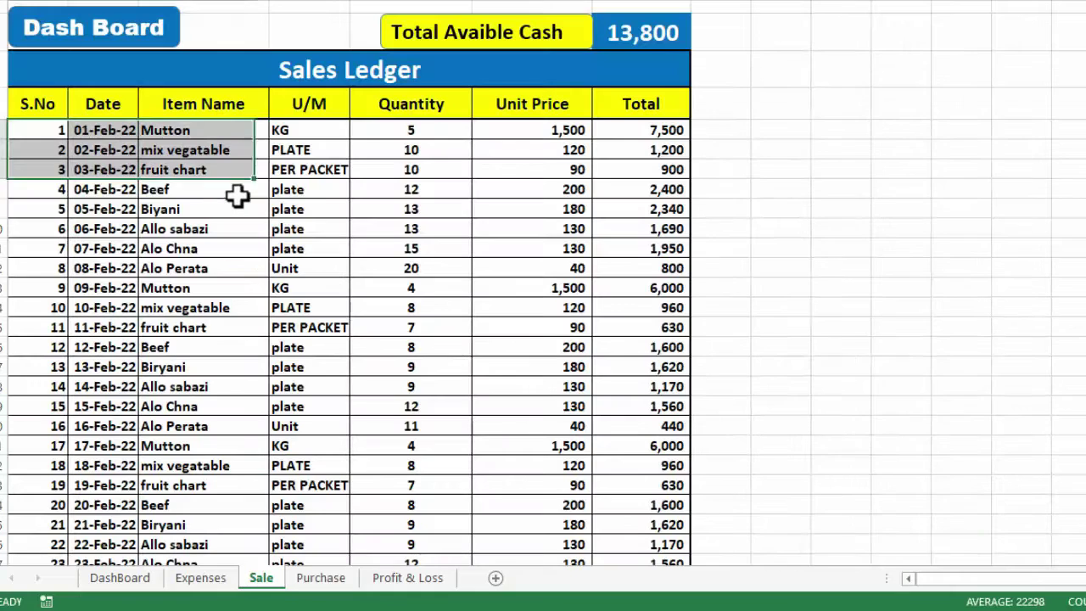
pyautogui.moveTo(241, 196)
pyautogui.mouseDown()
pyautogui.moveTo(352, 226)
pyautogui.moveTo(509, 507)
pyautogui.mouseUp()
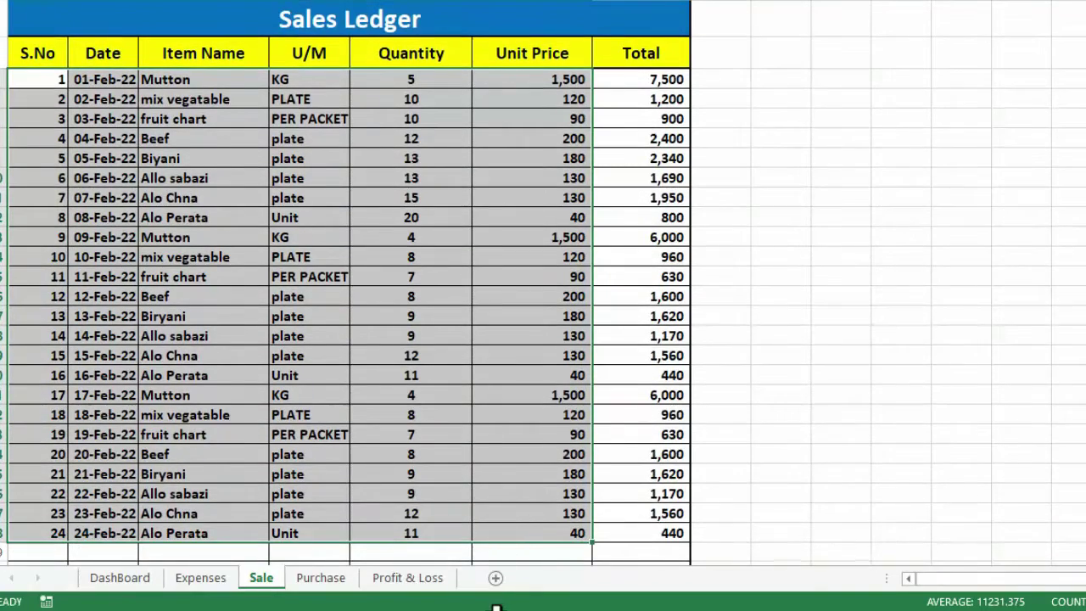
pyautogui.moveTo(509, 506)
pyautogui.mouseDown()
pyautogui.moveTo(518, 531)
pyautogui.moveTo(515, 514)
pyautogui.mouseUp()
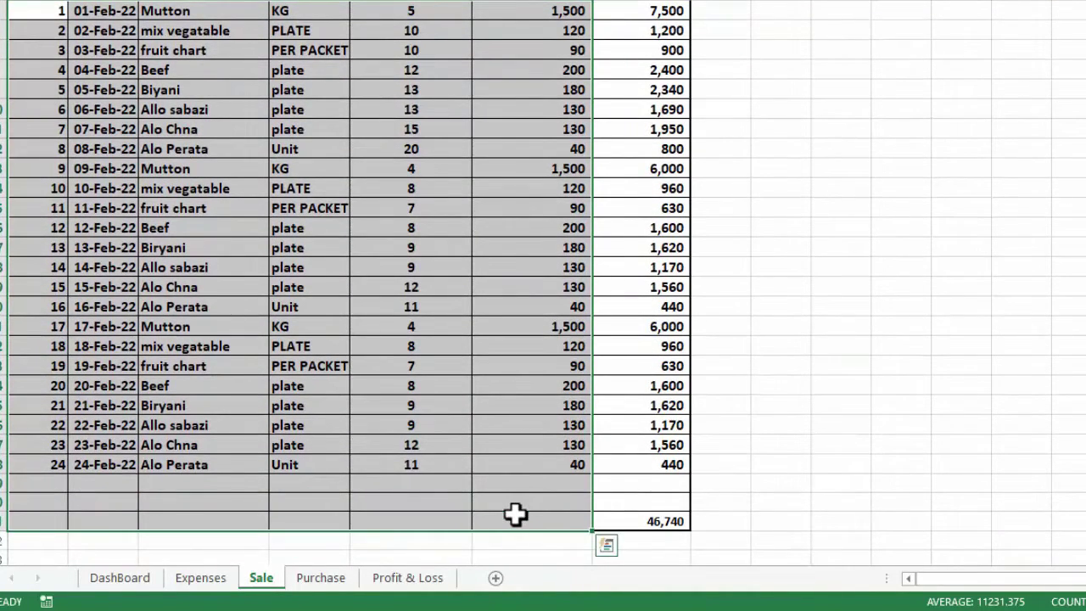
pyautogui.hotkey('ctrl', 'c')
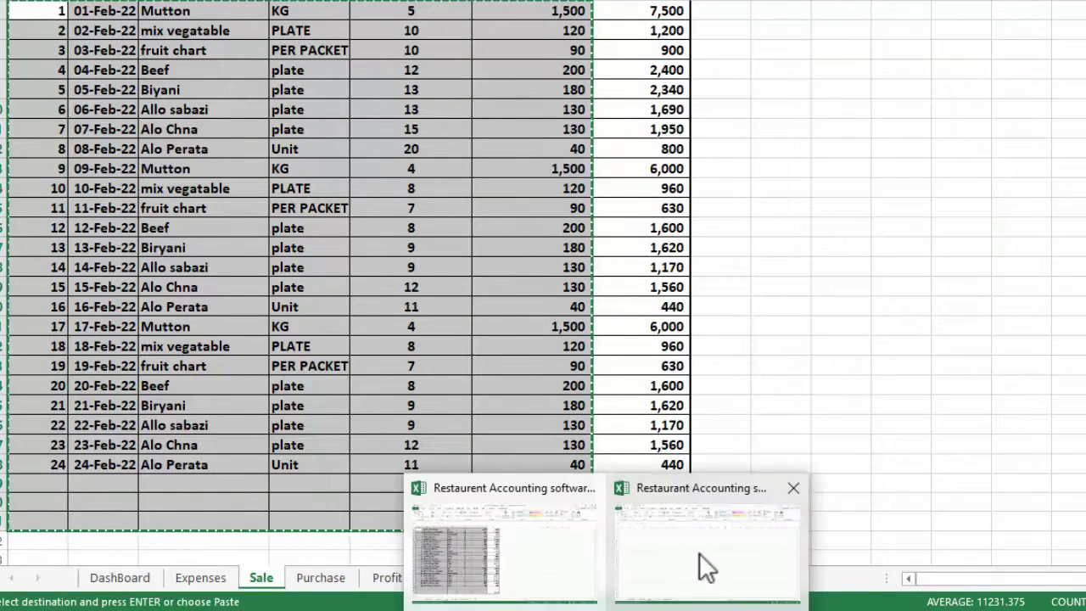
pyautogui.click(699, 553)
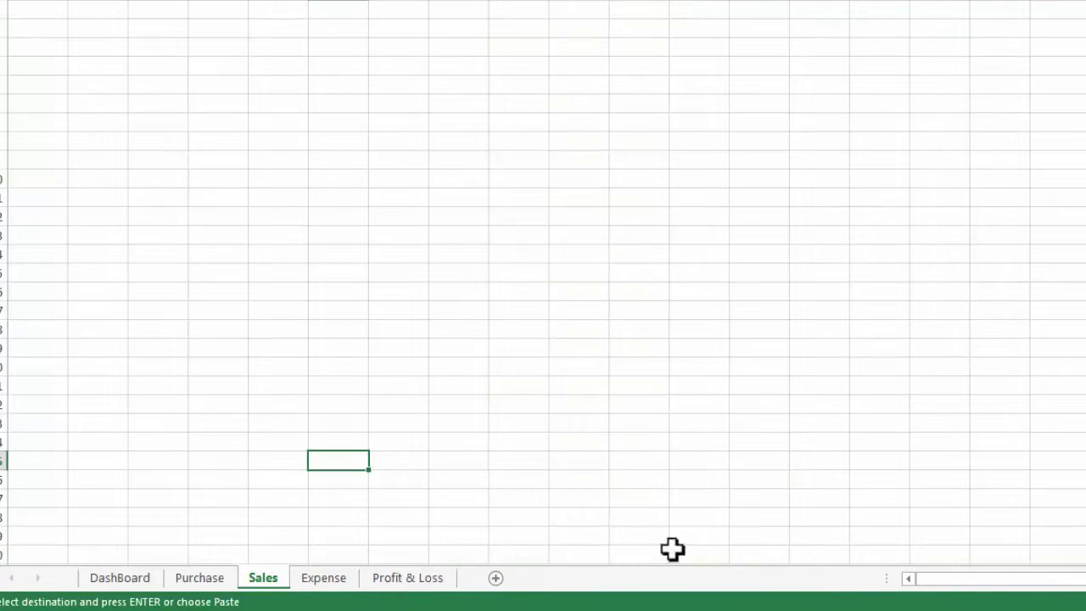
pyautogui.click(45, 49)
pyautogui.hotkey('ctrl', 'v')
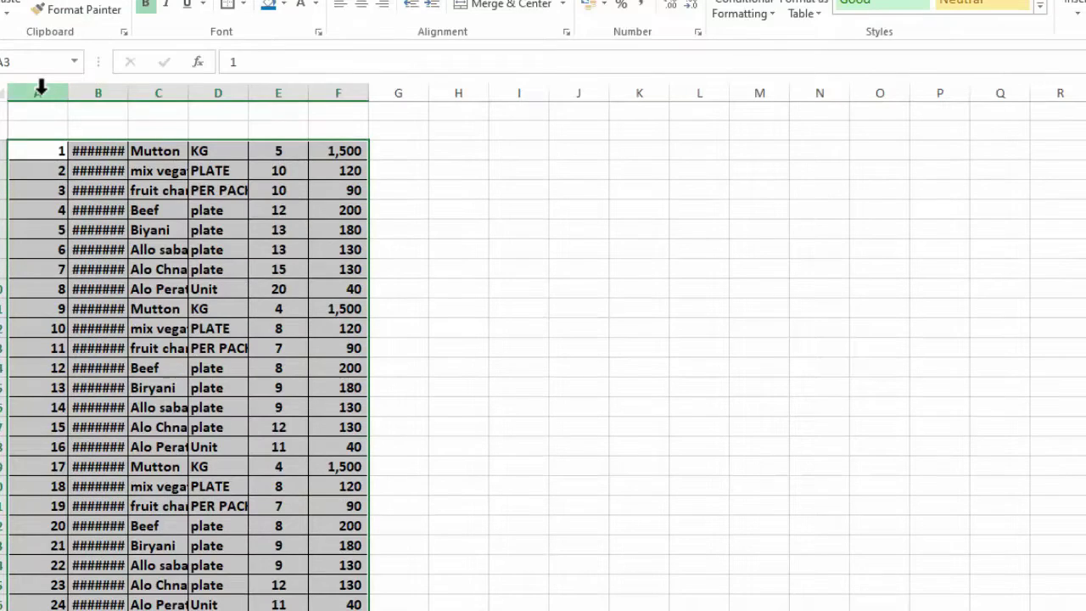
# Step: AutoFit columns A–F to show the full dates, item names and units
pyautogui.moveTo(40, 87); pyautogui.dragTo(325, 116)
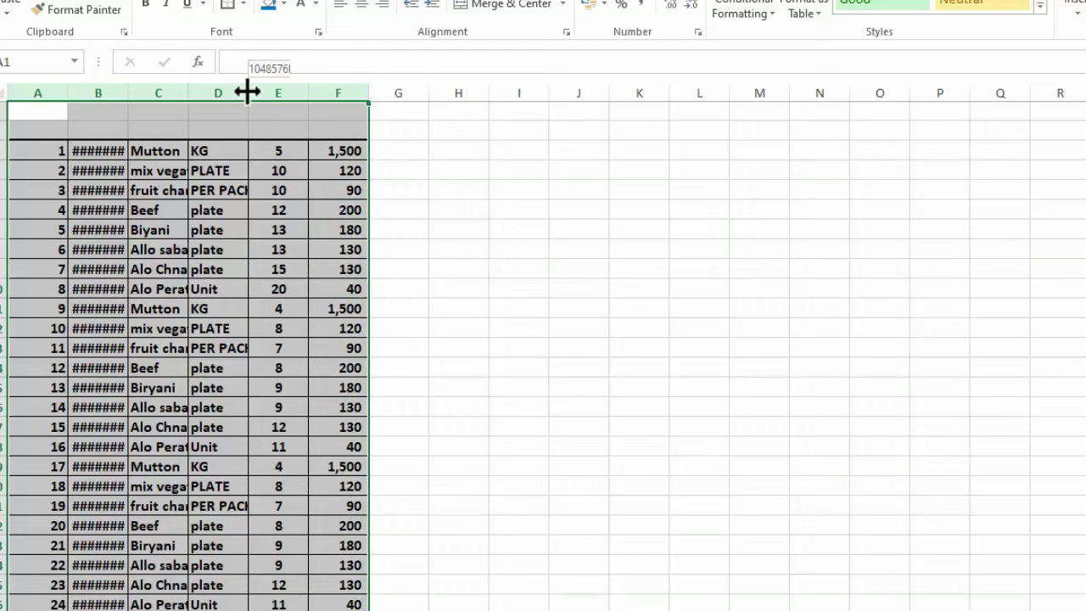
pyautogui.doubleClick(248, 87)
pyautogui.moveTo(203, 88); pyautogui.dragTo(225, 87)
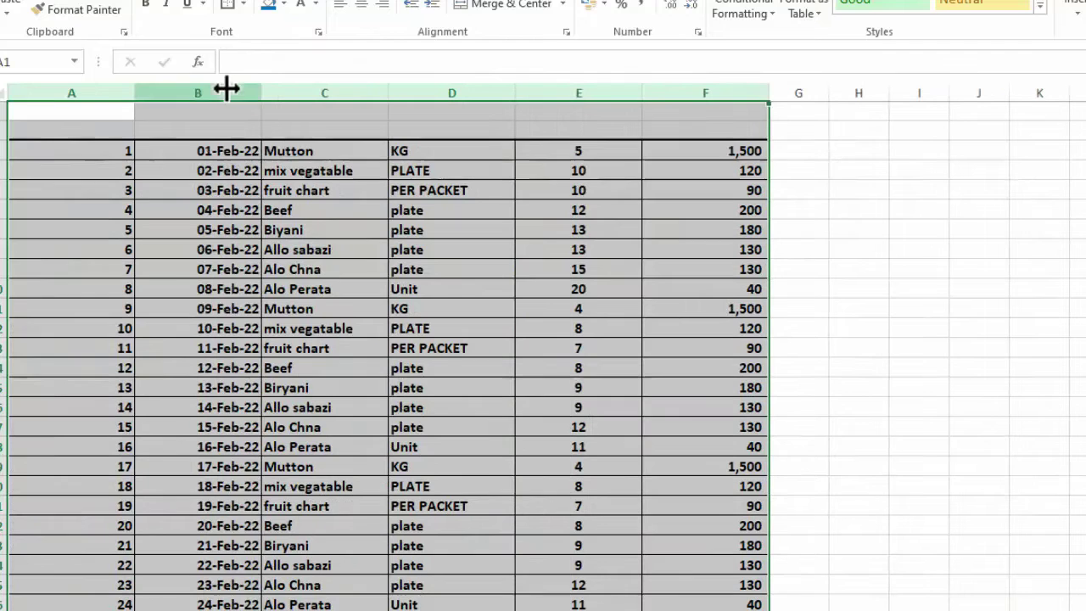
pyautogui.moveTo(134, 88); pyautogui.dragTo(44, 102)
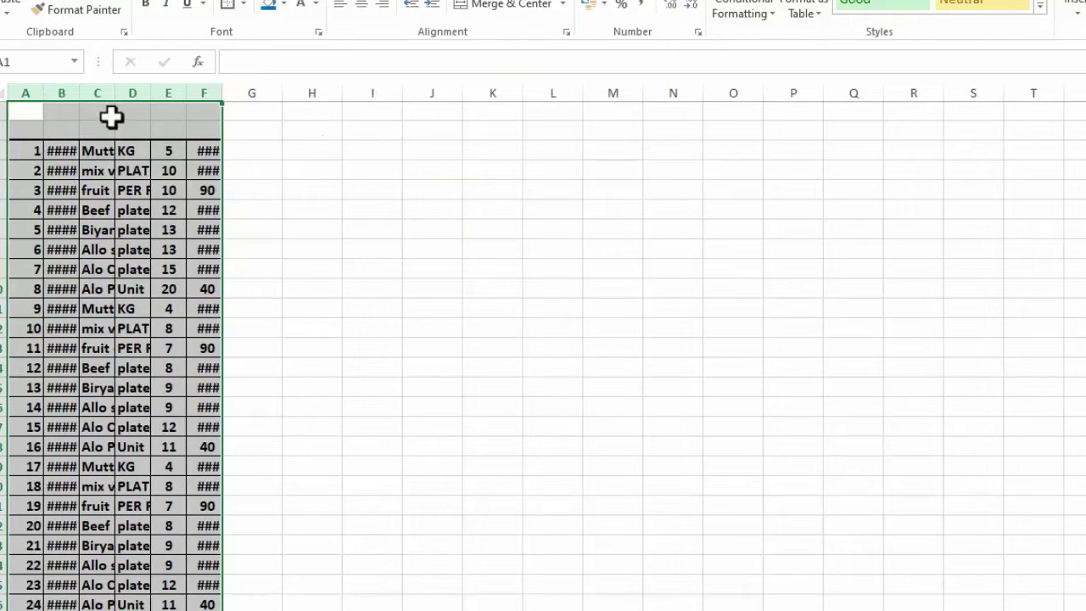
pyautogui.doubleClick(115, 96)
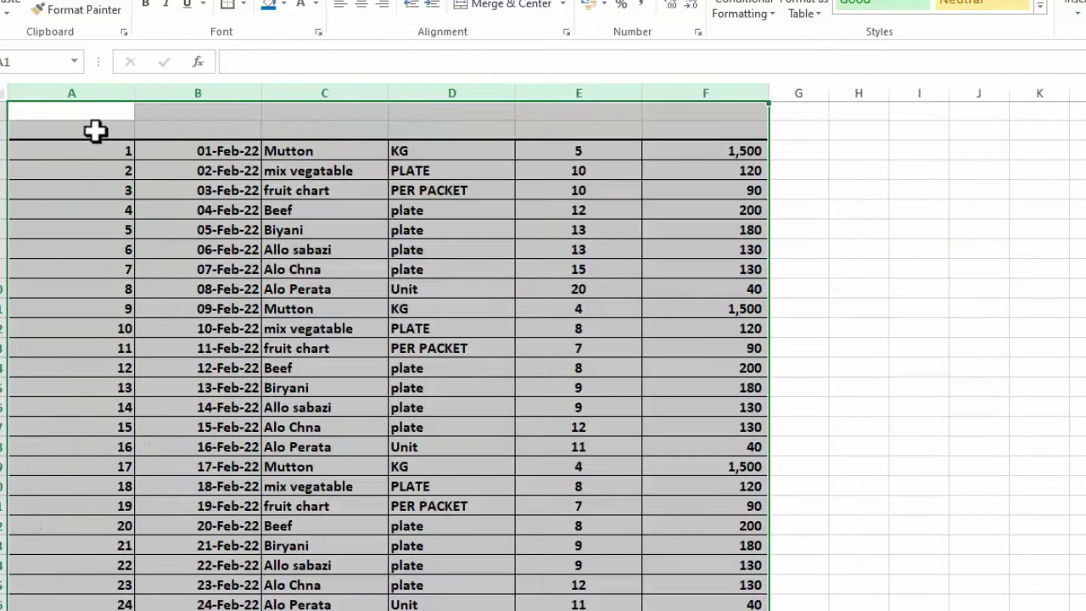
# Step: Enter S in cell A2
pyautogui.click(93, 129)
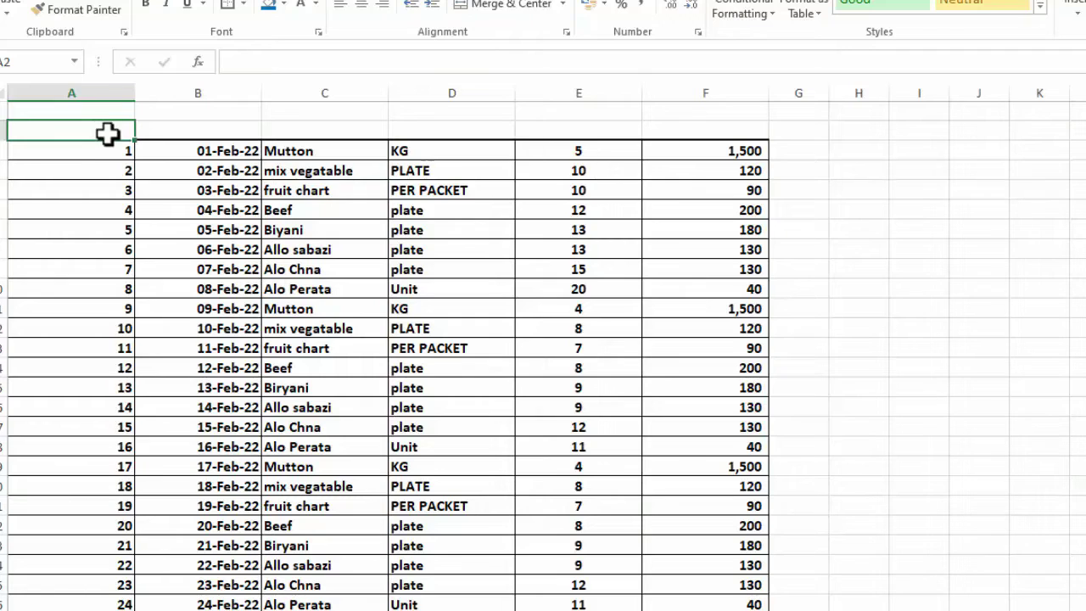
pyautogui.write('S')
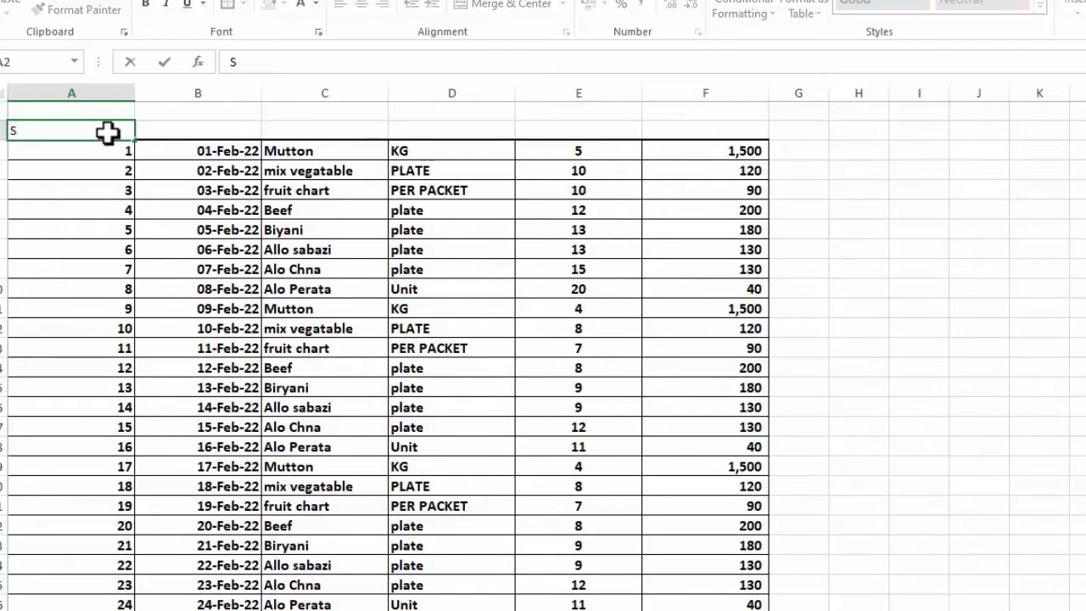
pyautogui.click(799, 308)
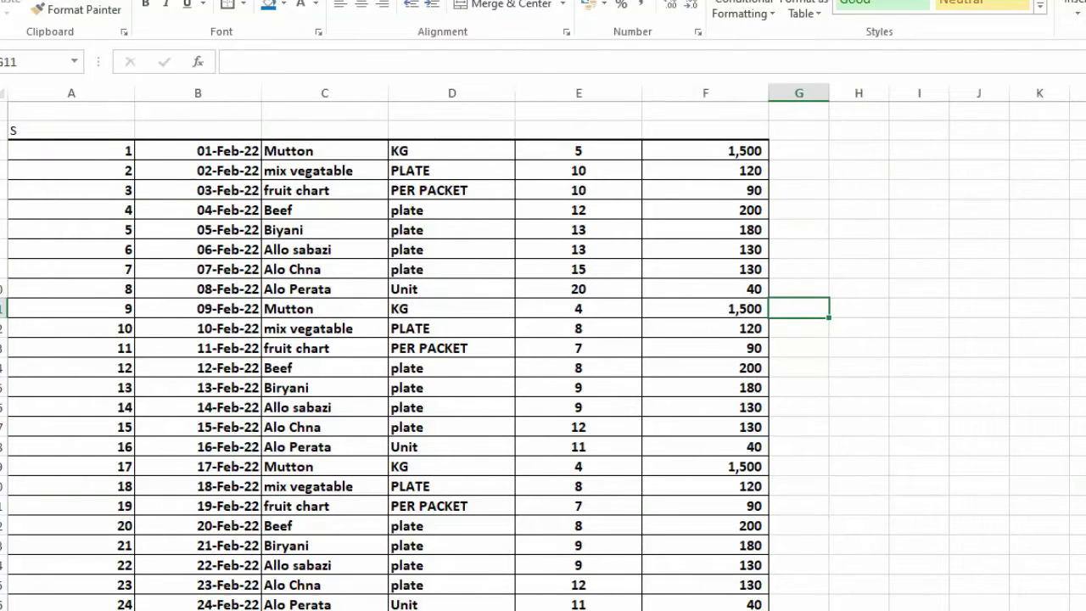
pyautogui.scroll(-1, 543, 347)
pyautogui.keyDown('ctrl'); pyautogui.scroll(2, 543, 347); pyautogui.keyUp('ctrl')
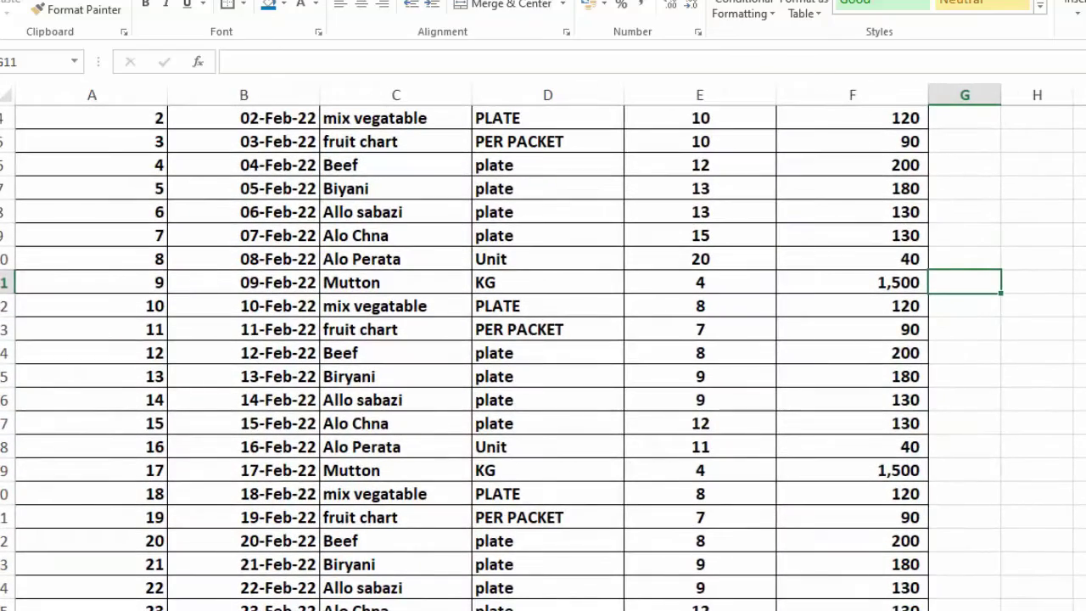
pyautogui.scroll(1, 544, 357)
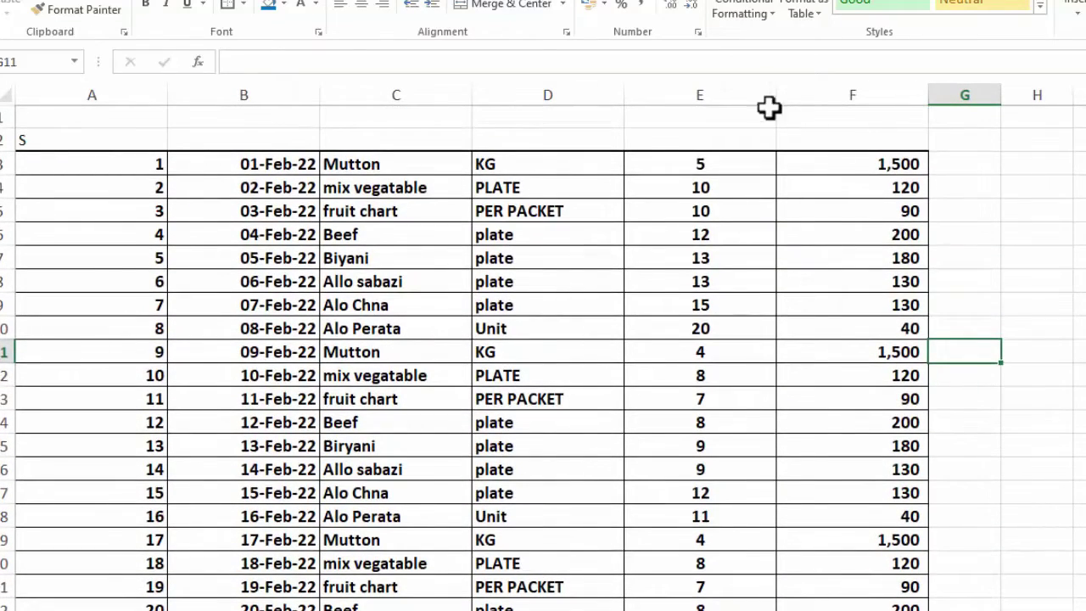
# Step: Narrow the units column D, date column B and serial-number column A
pyautogui.moveTo(774, 95); pyautogui.dragTo(732, 99)
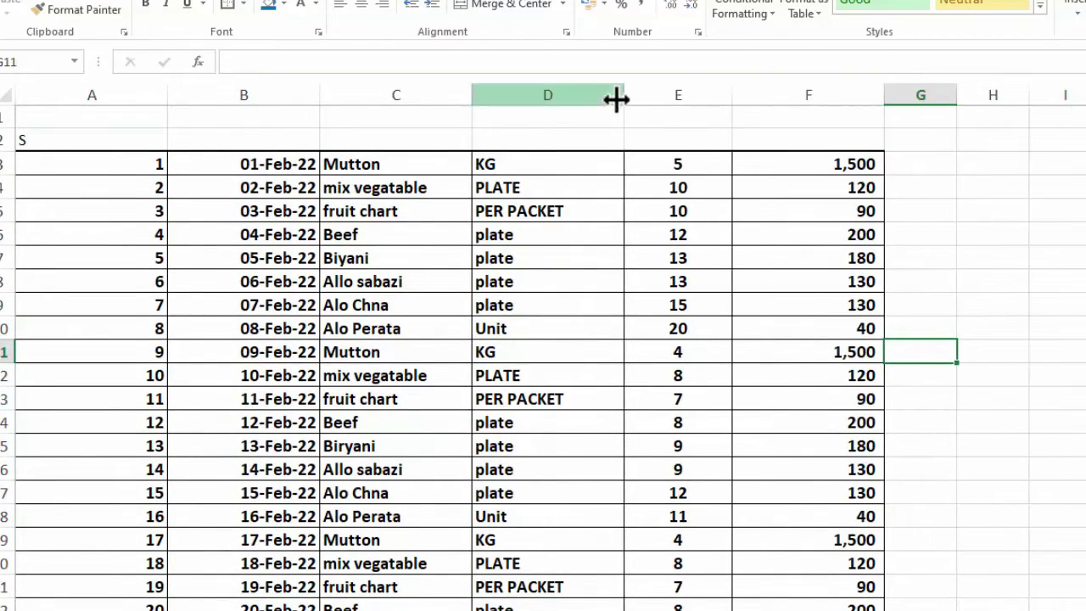
pyautogui.moveTo(625, 99); pyautogui.dragTo(593, 100)
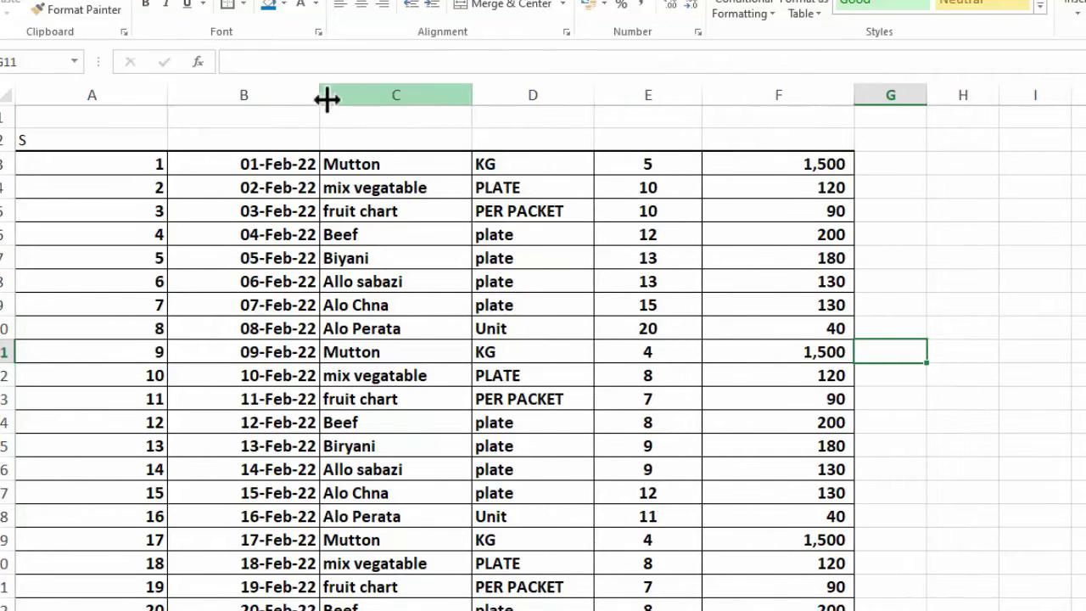
pyautogui.moveTo(320, 97); pyautogui.dragTo(276, 98)
pyautogui.moveTo(161, 100); pyautogui.dragTo(132, 103)
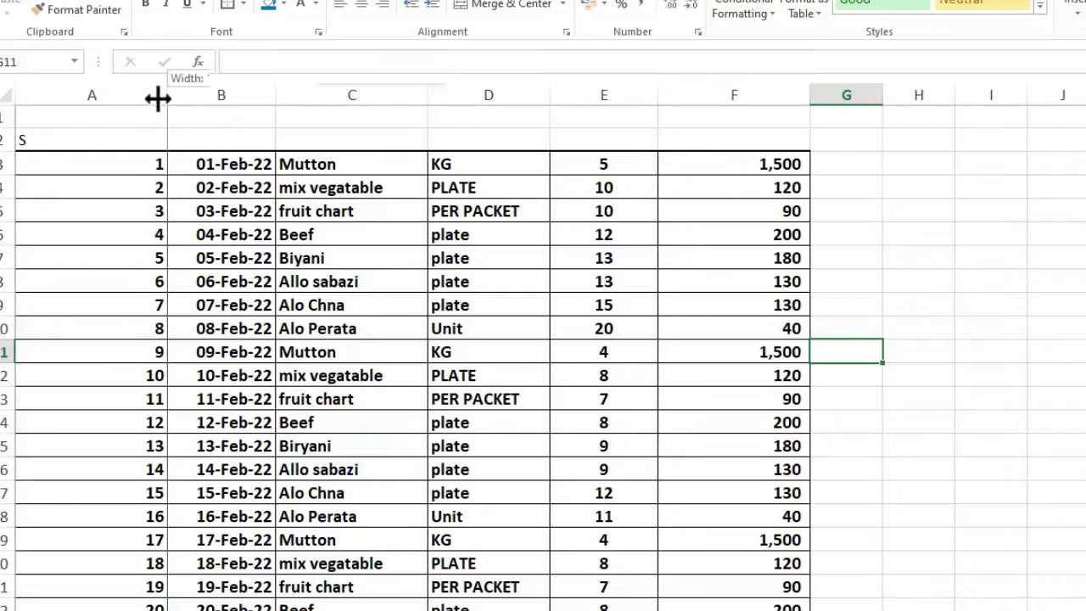
pyautogui.click(80, 138)
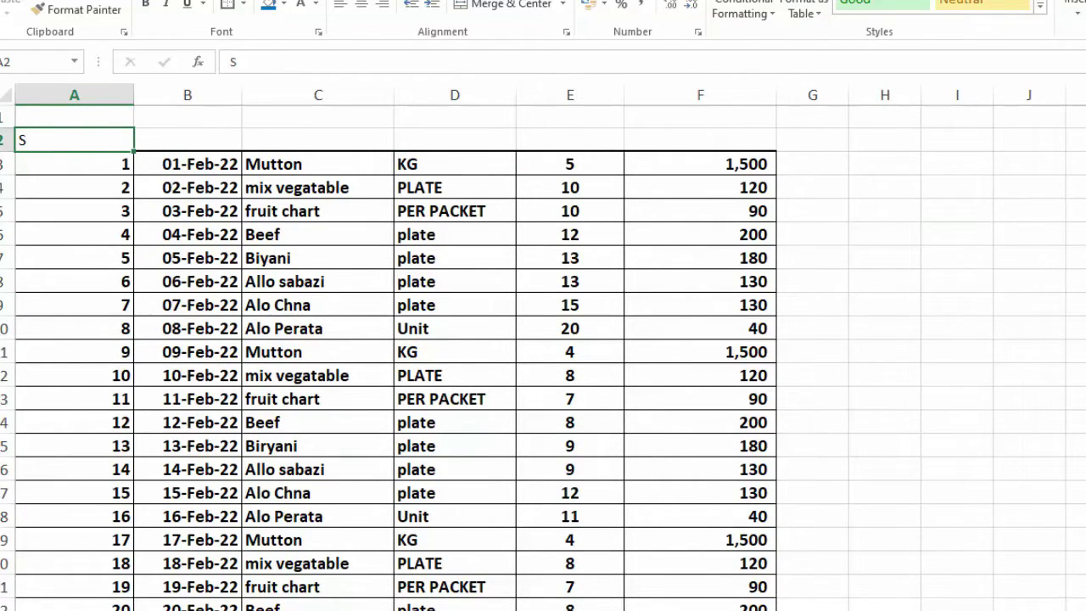
# Step: Enter the headings S.No, Date, Item Name and U/M in A2:D2
pyautogui.press('F2')
pyautogui.press('Tab')
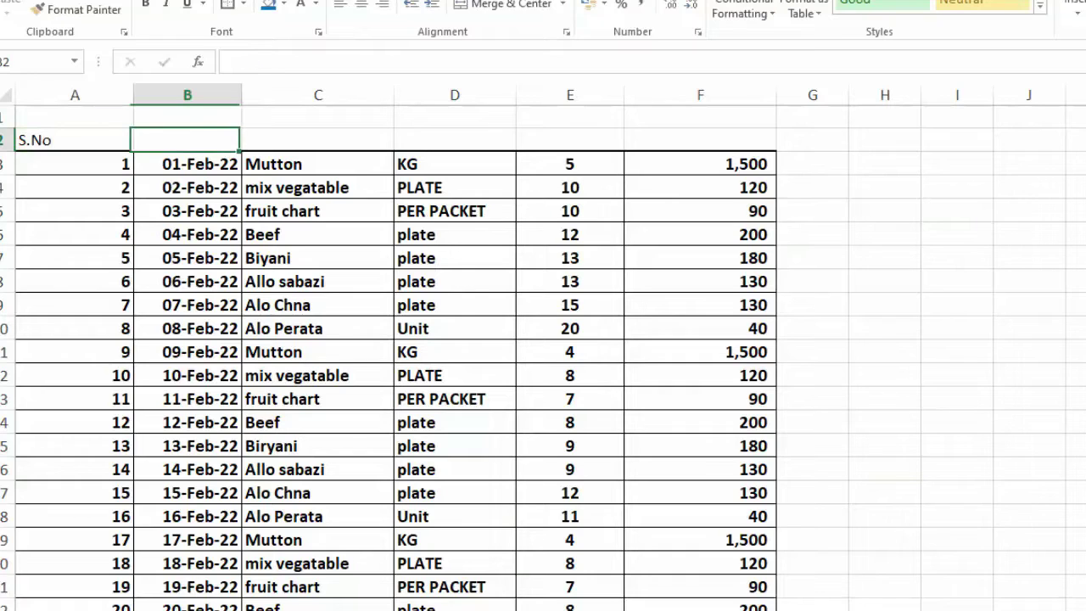
pyautogui.write('Date')
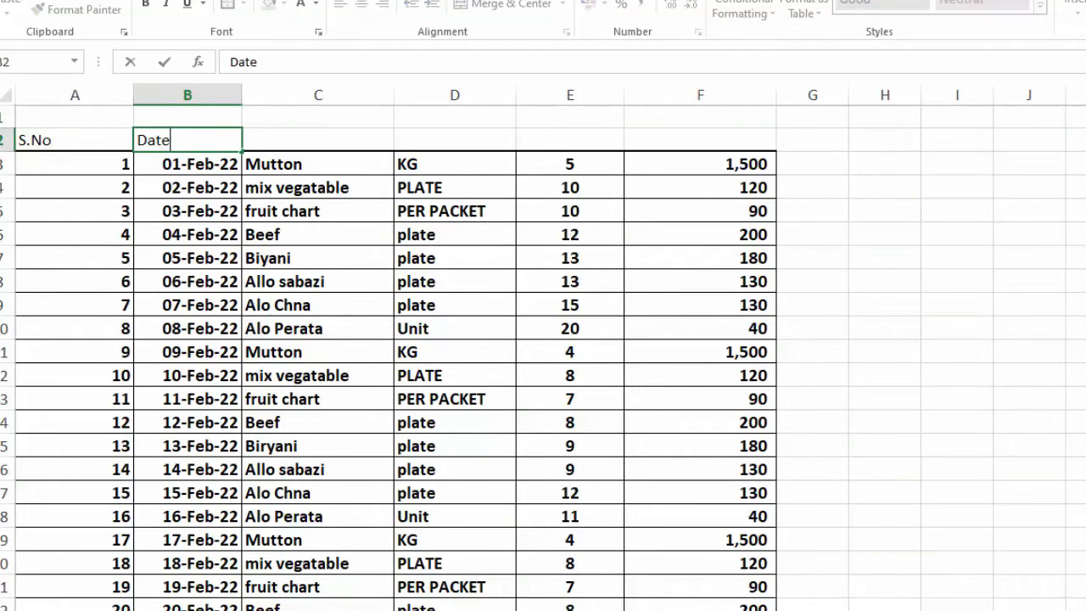
pyautogui.press('Tab')
pyautogui.write('Ite')
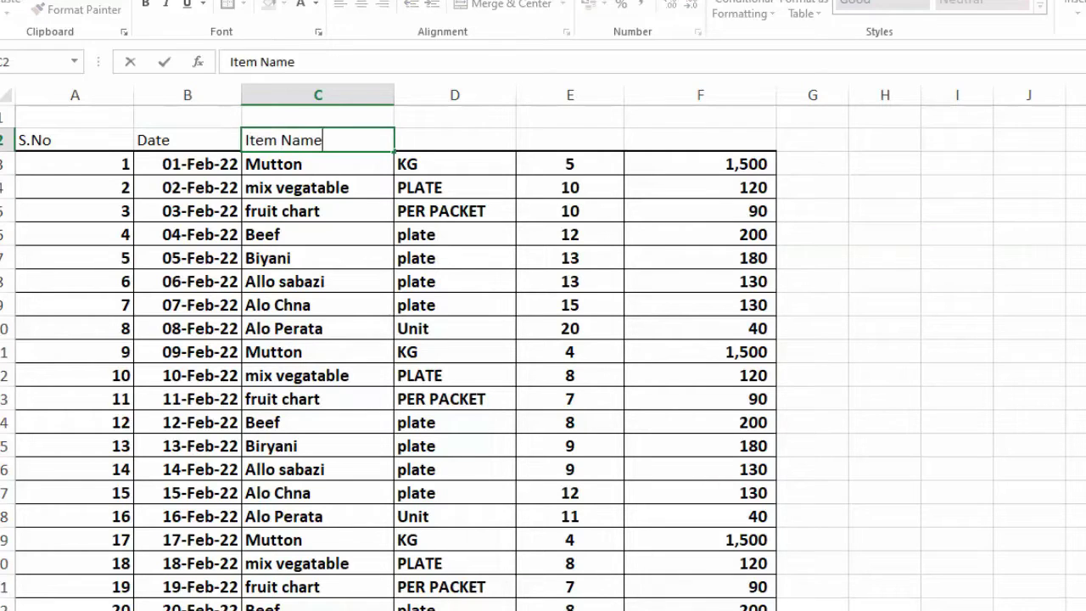
pyautogui.press('Tab')
pyautogui.write('U')
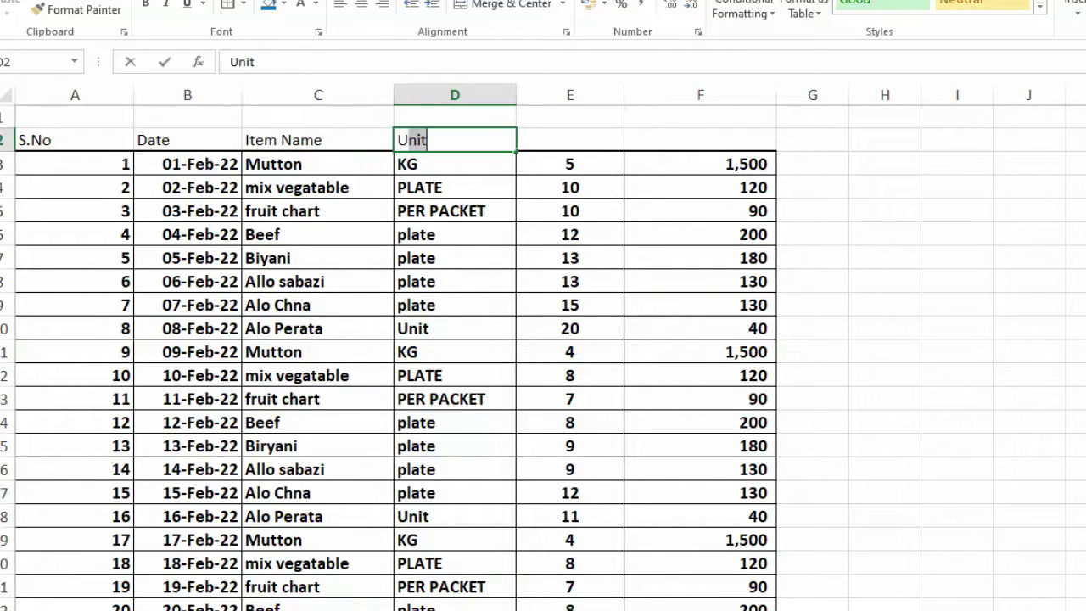
pyautogui.write('/M')
pyautogui.press('Tab')
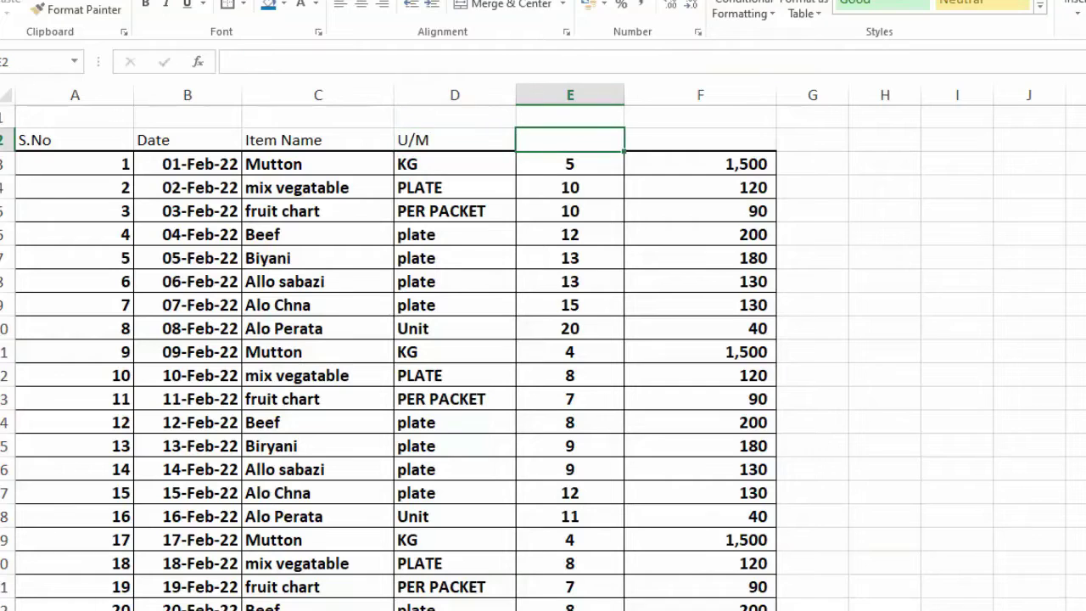
# Step: Add the Unit Price and Total headings, correcting the misspelled Total in F2
pyautogui.write('uN')
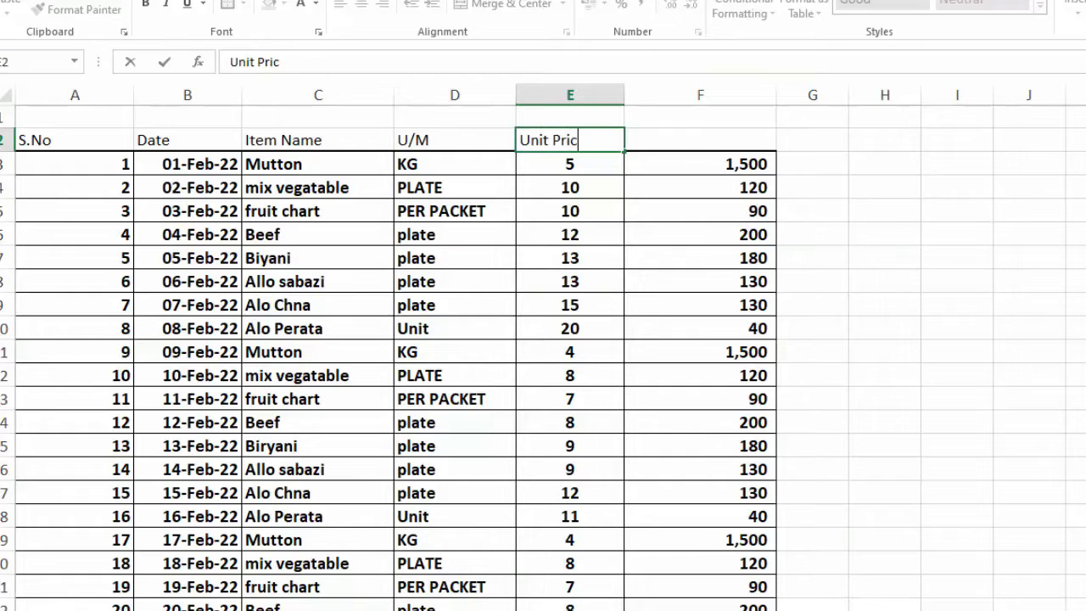
pyautogui.press('Tab')
pyautogui.write('Toa')
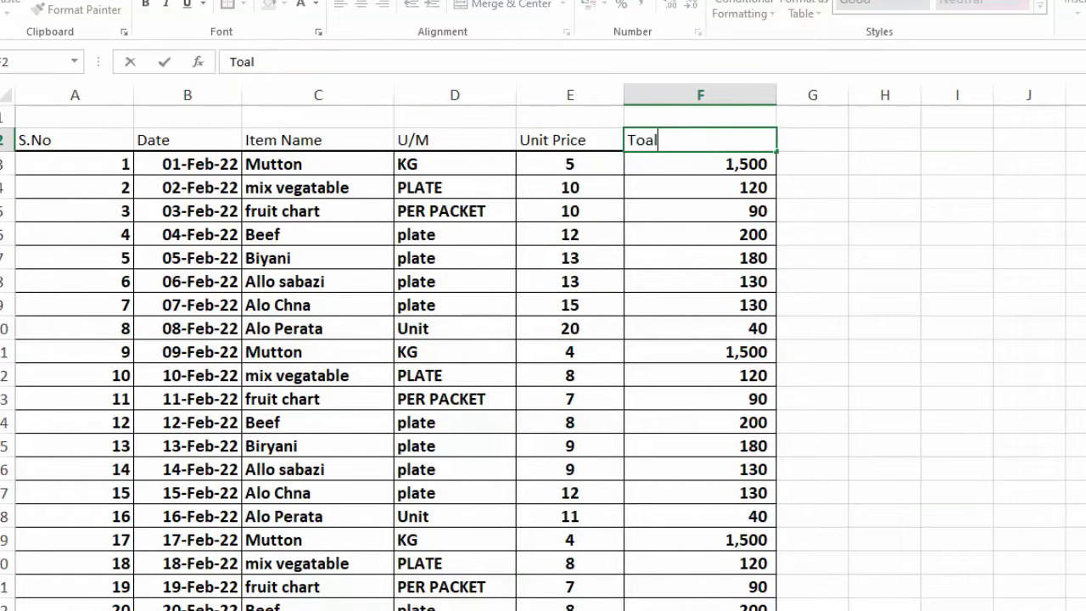
pyautogui.press('Tab')
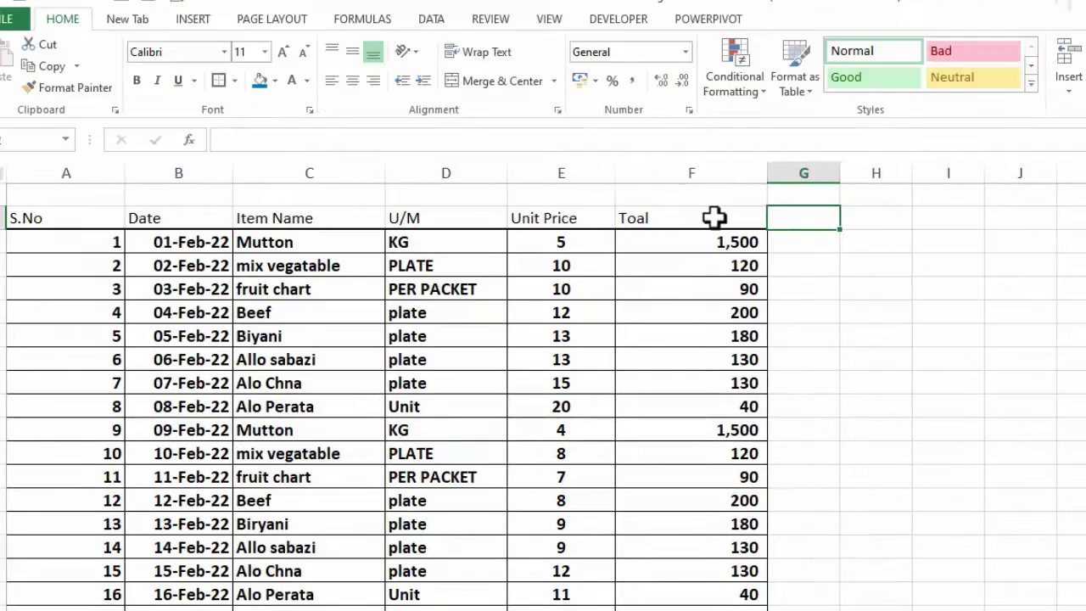
pyautogui.click(724, 140)
pyautogui.write('Tota')
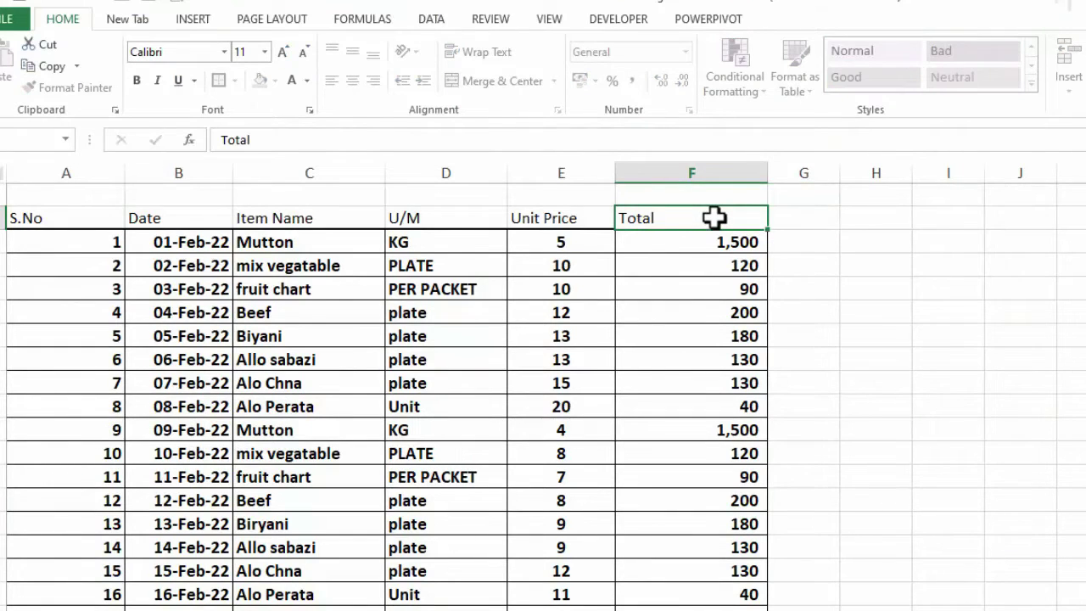
pyautogui.press('Tab')
pyautogui.click(1002, 336)
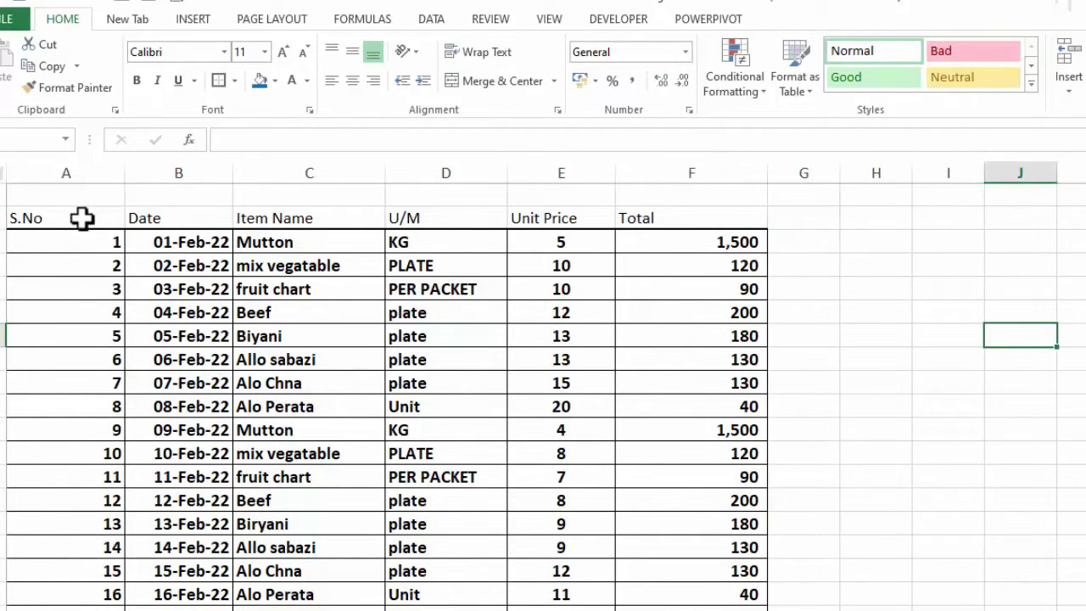
# Step: Give the A2:F2 header row a dark blue fill and white text
pyautogui.moveTo(82, 219); pyautogui.dragTo(643, 226)
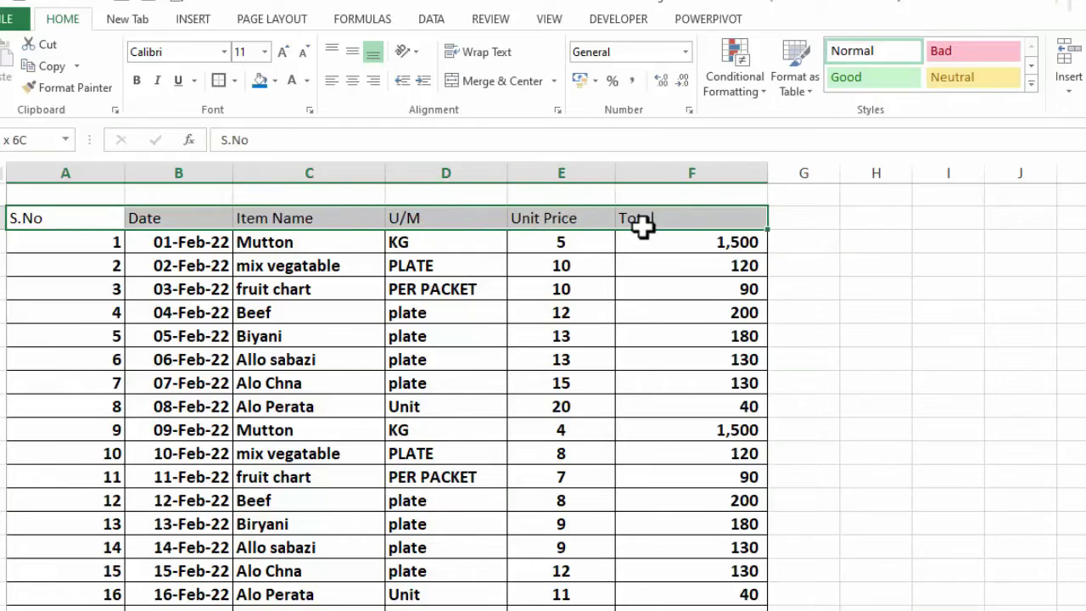
pyautogui.click(260, 81)
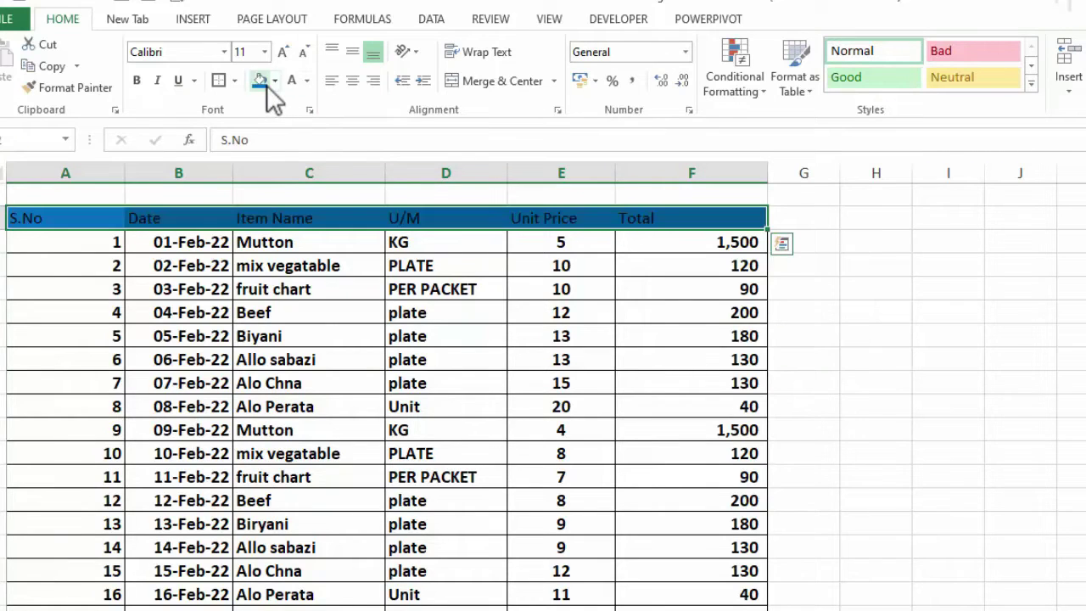
pyautogui.click(291, 83)
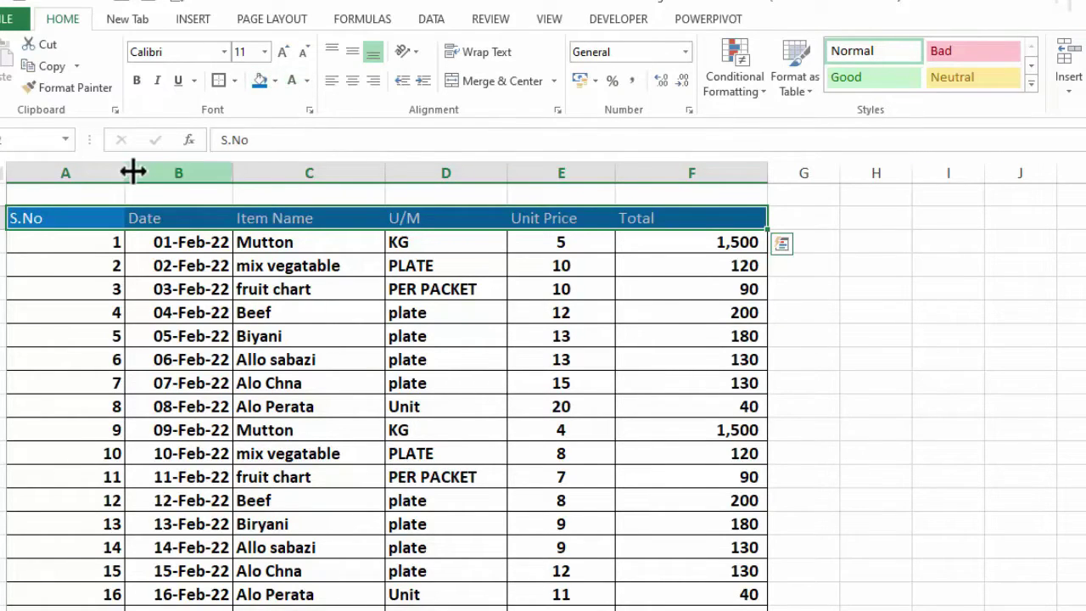
pyautogui.moveTo(127, 172); pyautogui.dragTo(53, 188)
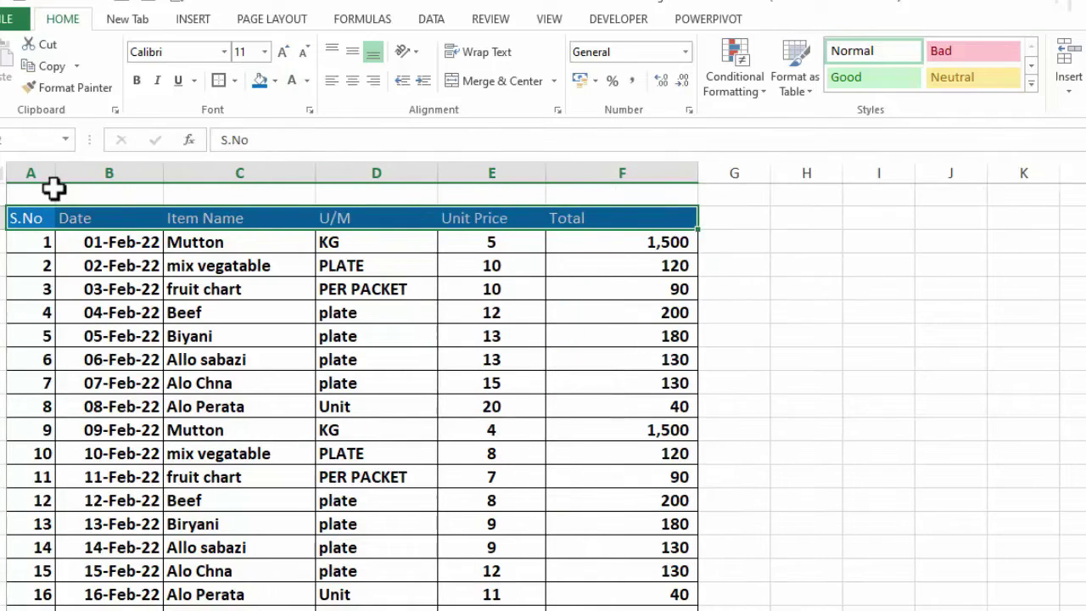
pyautogui.click(1056, 359)
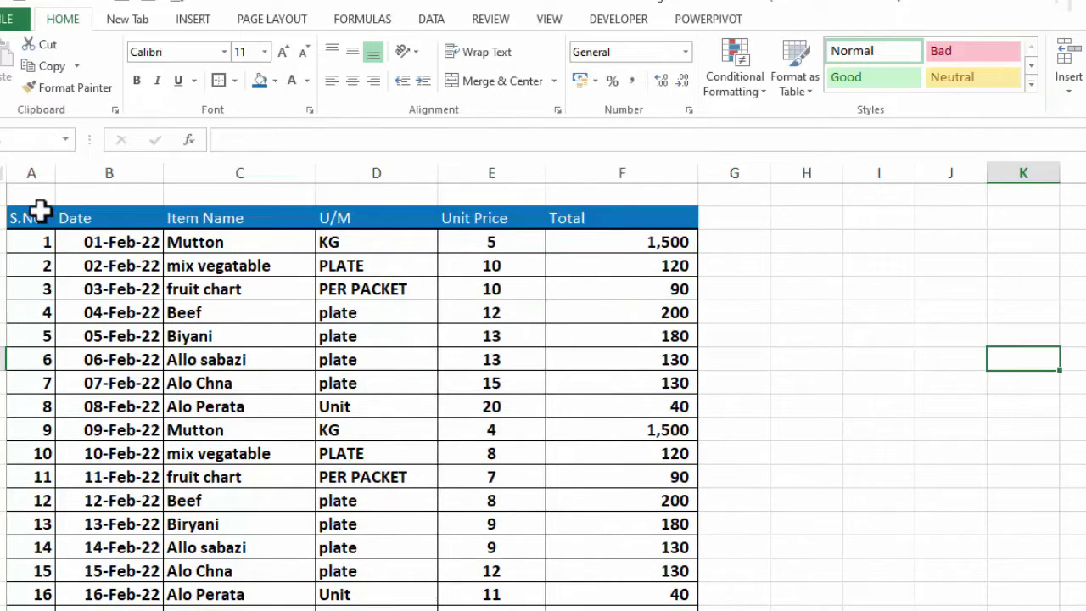
# Step: Make the header text bold at size 18 and AutoFit column A to S.No
pyautogui.moveTo(40, 211); pyautogui.dragTo(588, 222)
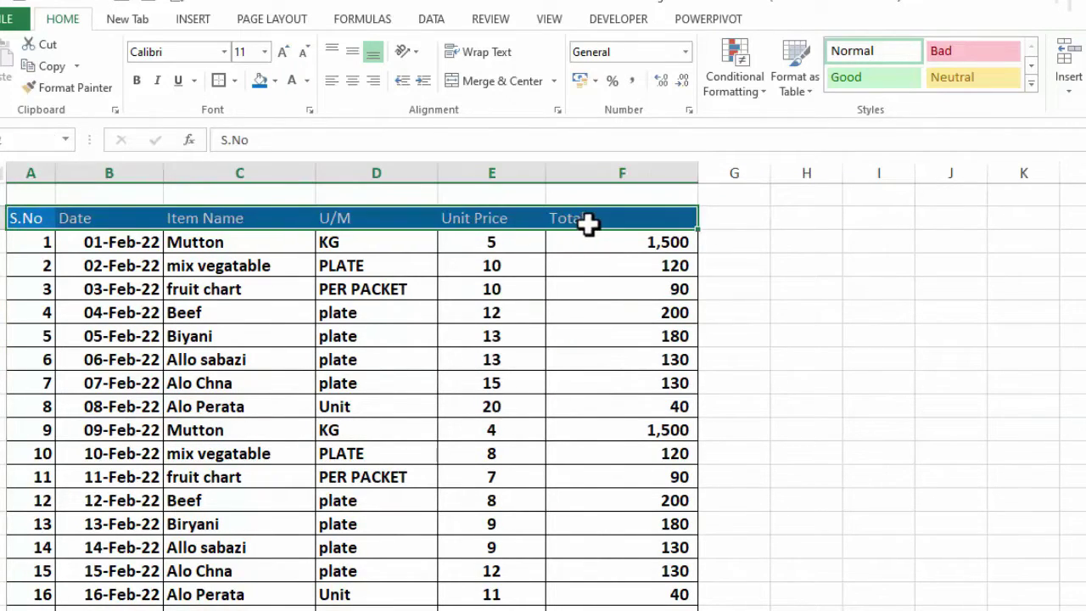
pyautogui.click(284, 52)
pyautogui.click(284, 51)
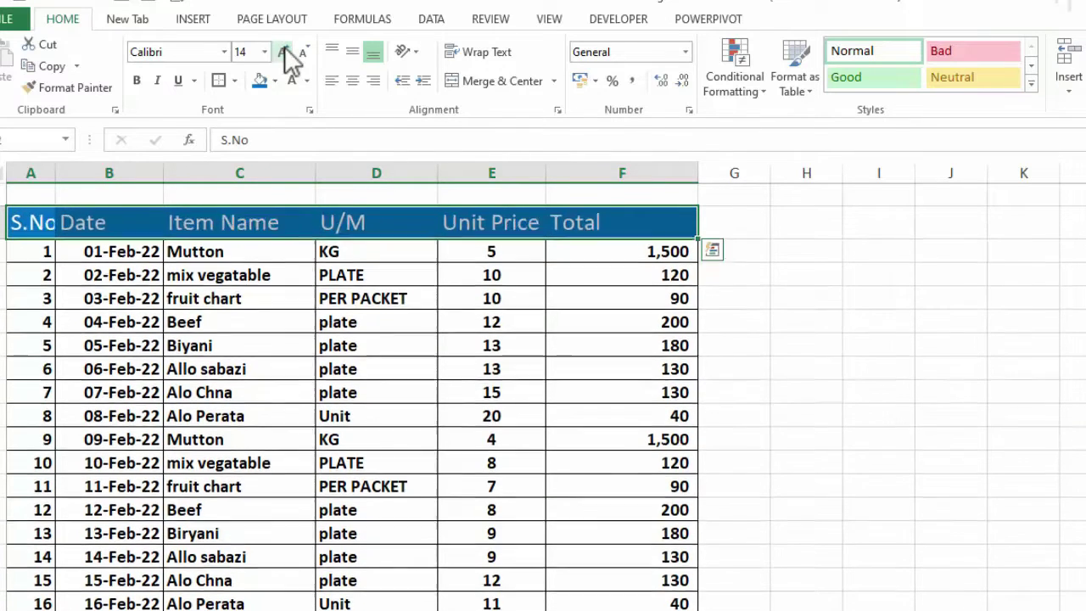
pyautogui.click(284, 52)
pyautogui.click(284, 52)
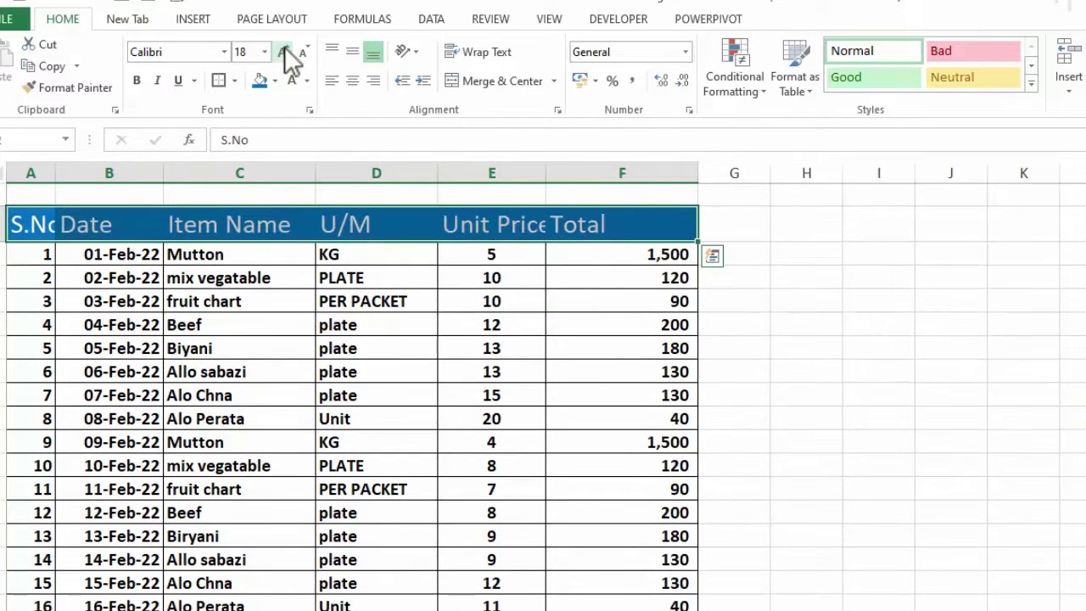
pyautogui.click(143, 84)
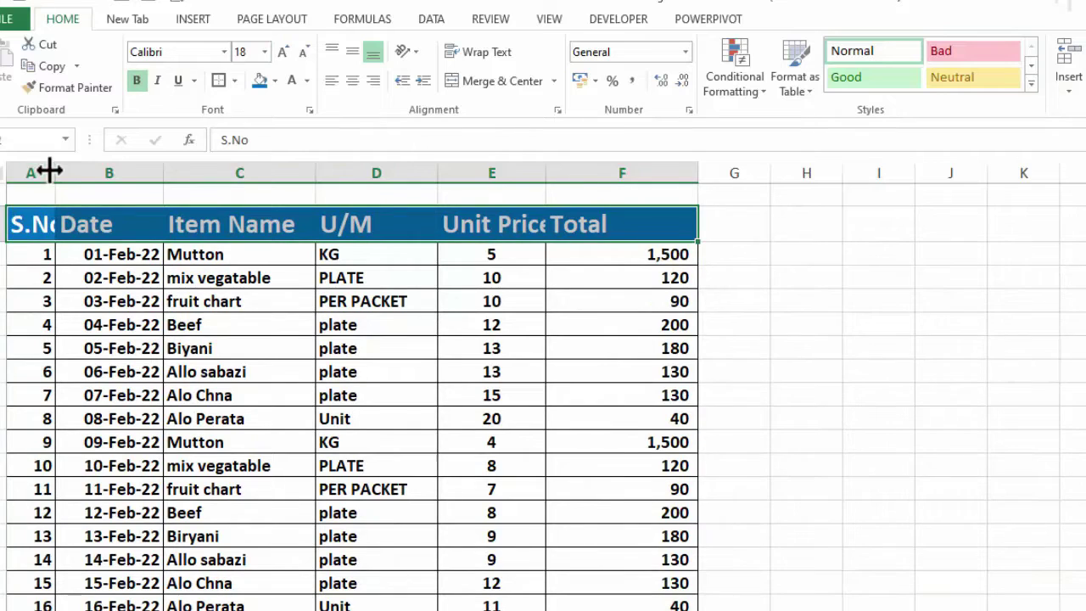
pyautogui.doubleClick(55, 173)
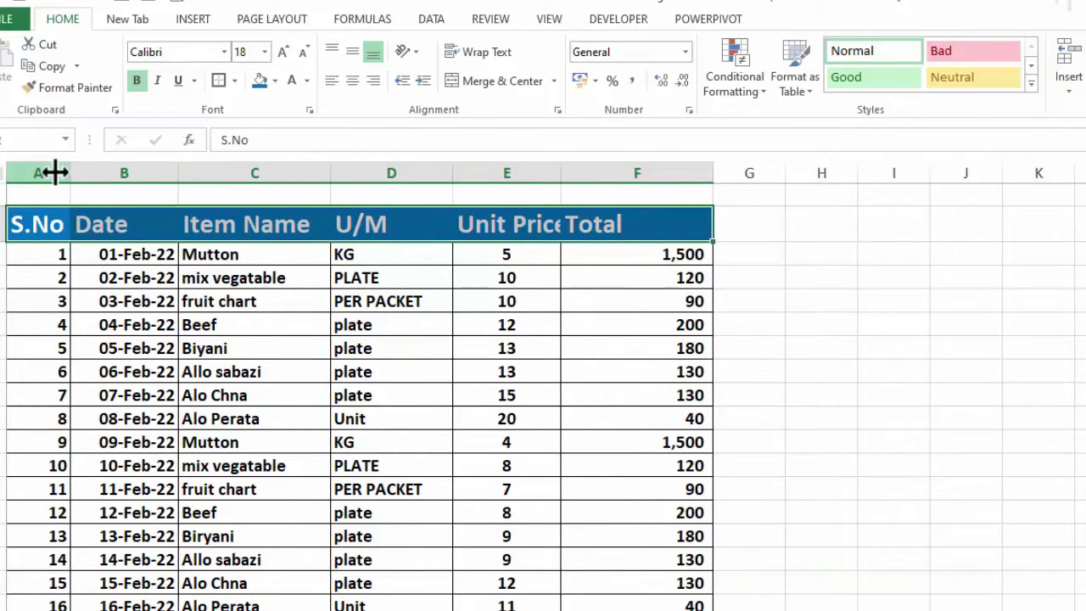
pyautogui.click(982, 325)
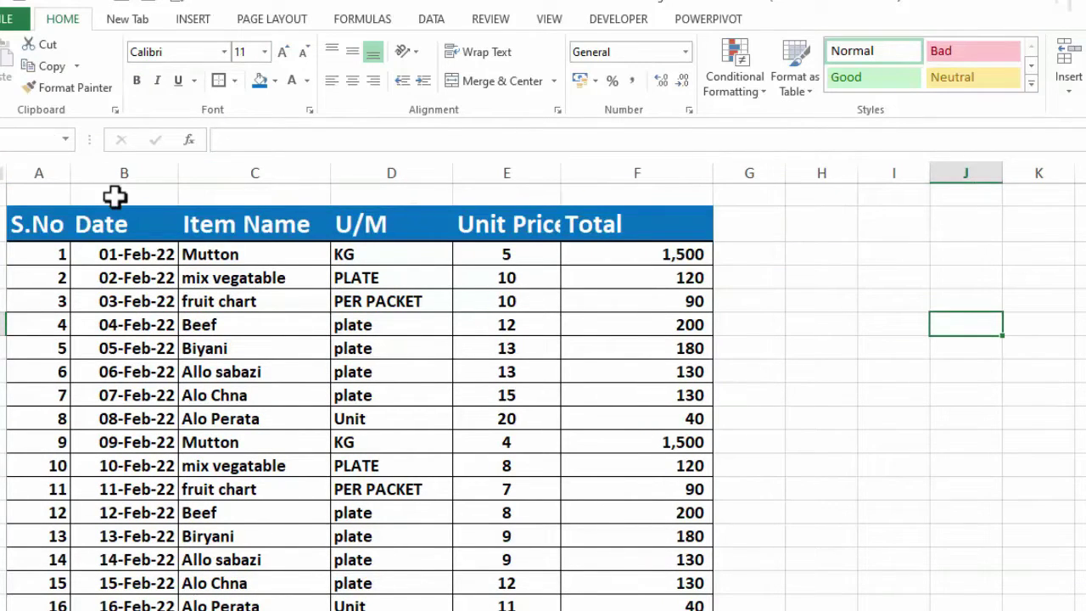
# Step: Merge and centre A1:F1 and enter the title Sale Ledger
pyautogui.moveTo(54, 198); pyautogui.dragTo(598, 198)
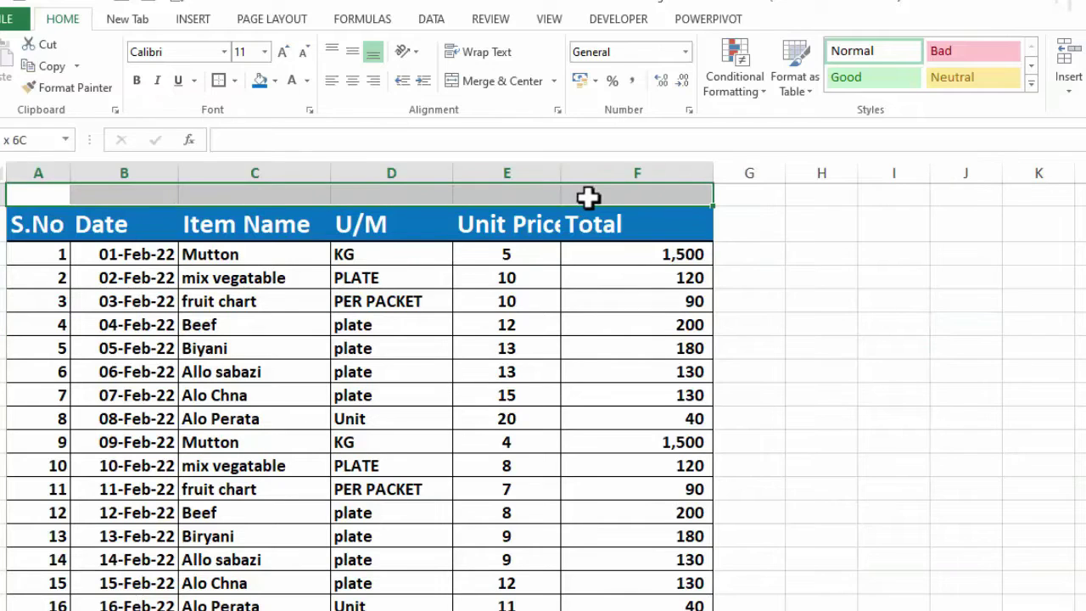
pyautogui.click(509, 82)
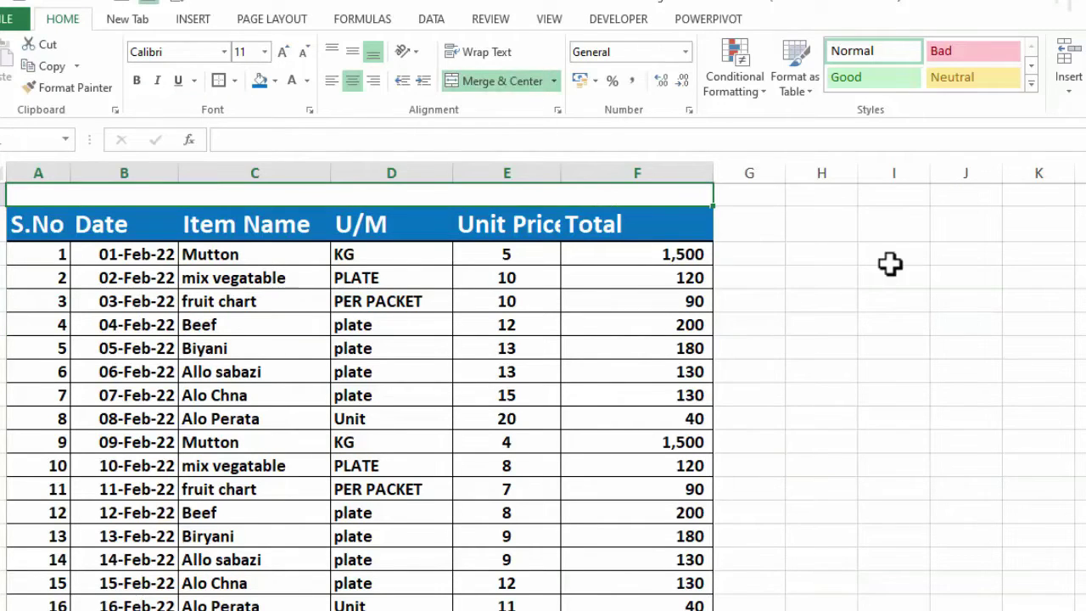
pyautogui.write('Sale L')
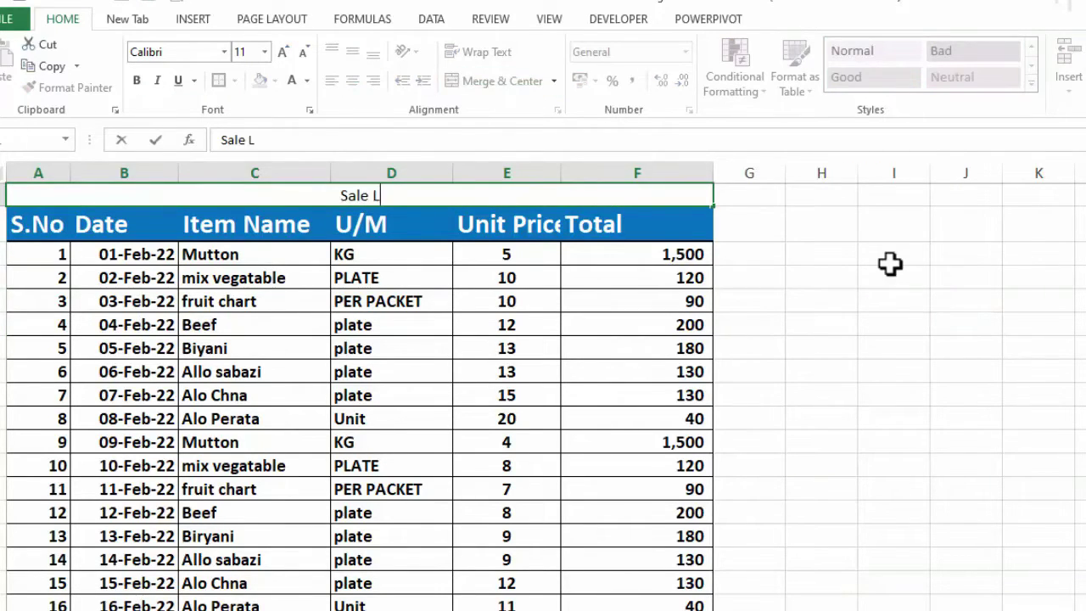
pyautogui.write('edger')
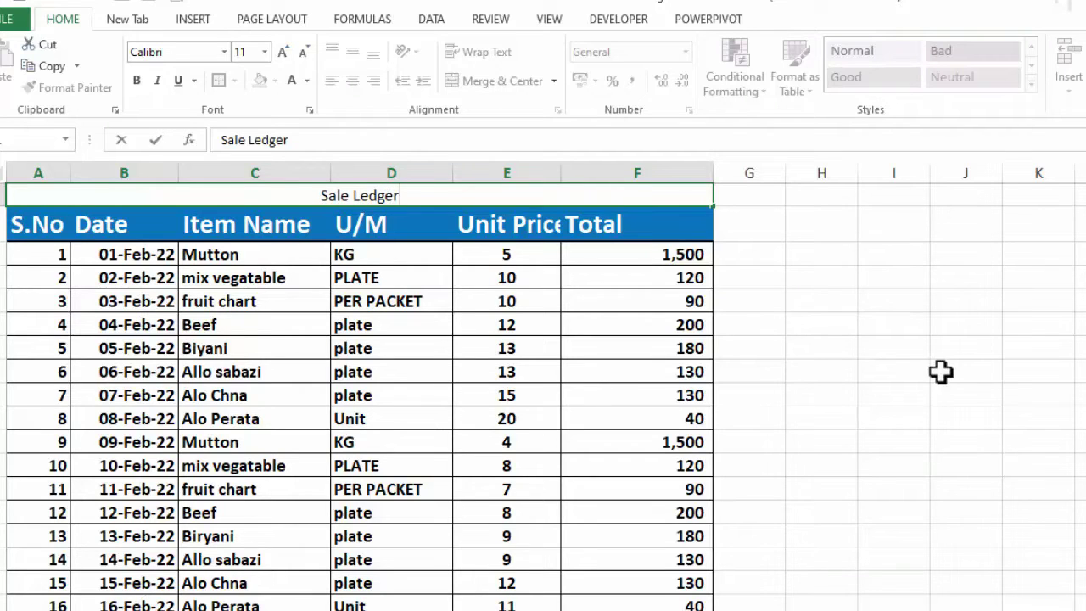
pyautogui.click(747, 284)
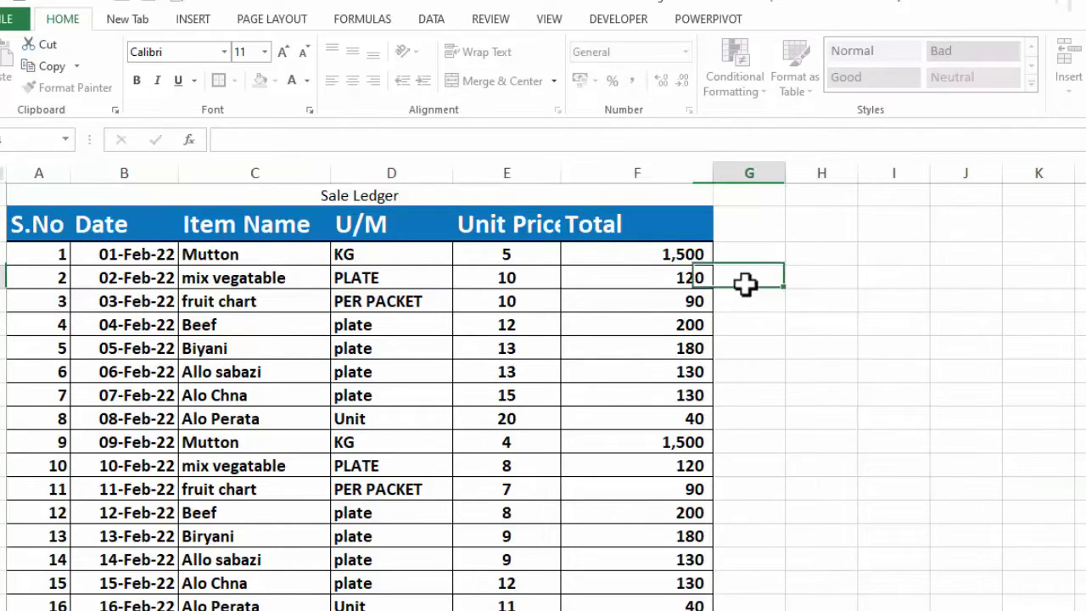
# Step: Fill the Sale Ledger title yellow and make it bold at size 22
pyautogui.click(464, 202)
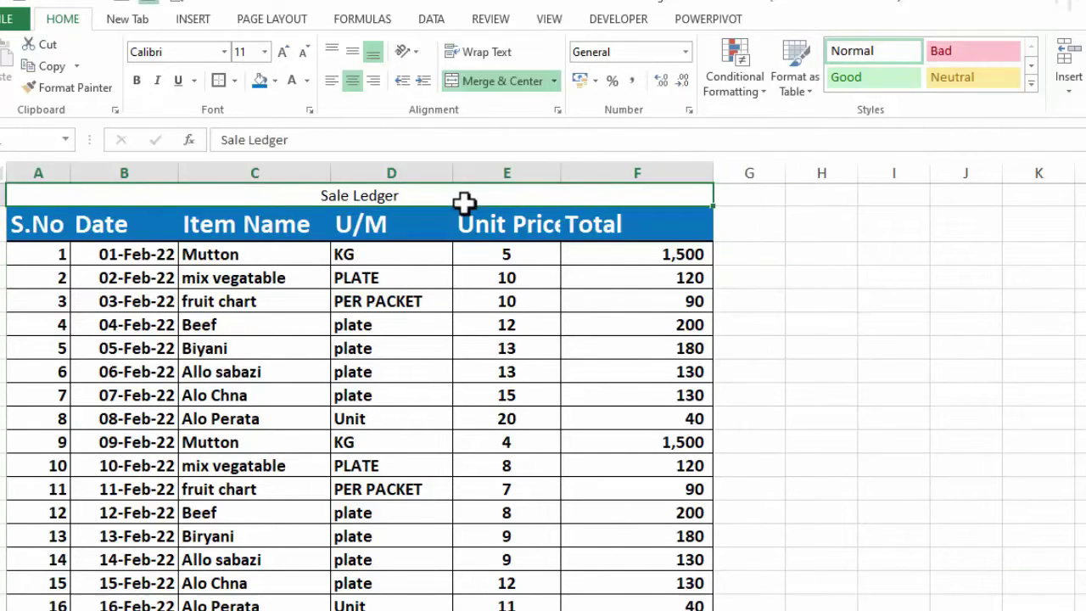
pyautogui.click(275, 81)
pyautogui.click(306, 228)
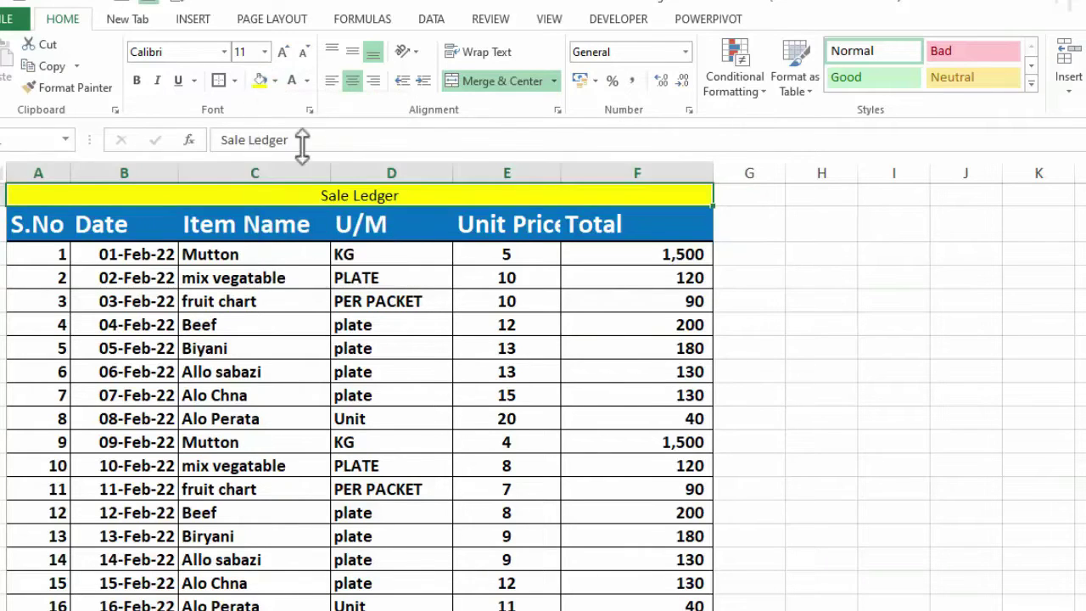
pyautogui.click(284, 52)
pyautogui.click(284, 52)
pyautogui.click(284, 52)
pyautogui.click(284, 52)
pyautogui.click(284, 52)
pyautogui.click(283, 52)
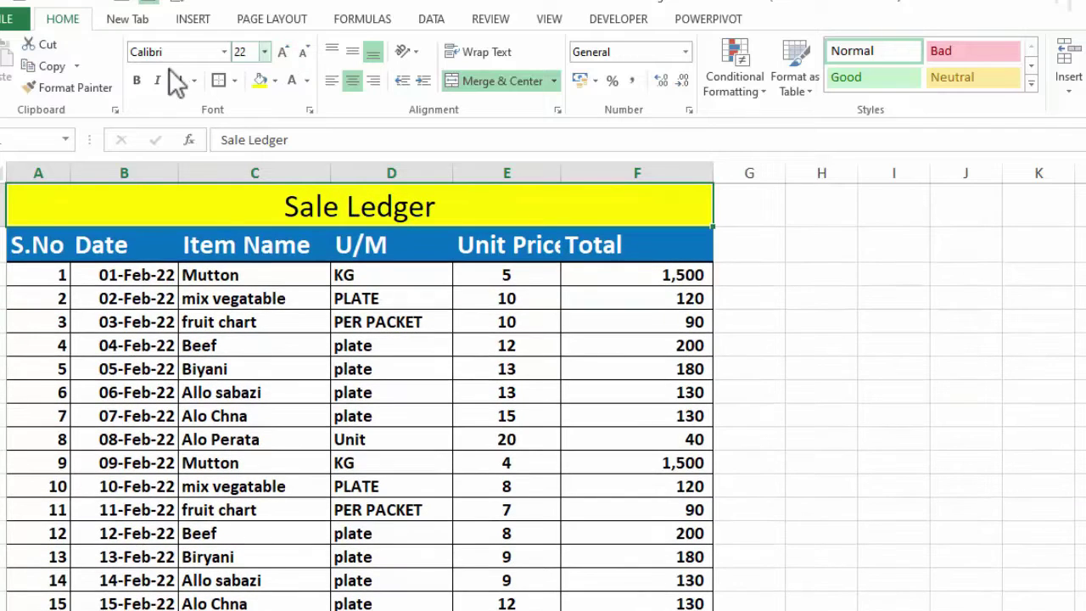
pyautogui.click(137, 80)
pyautogui.click(940, 406)
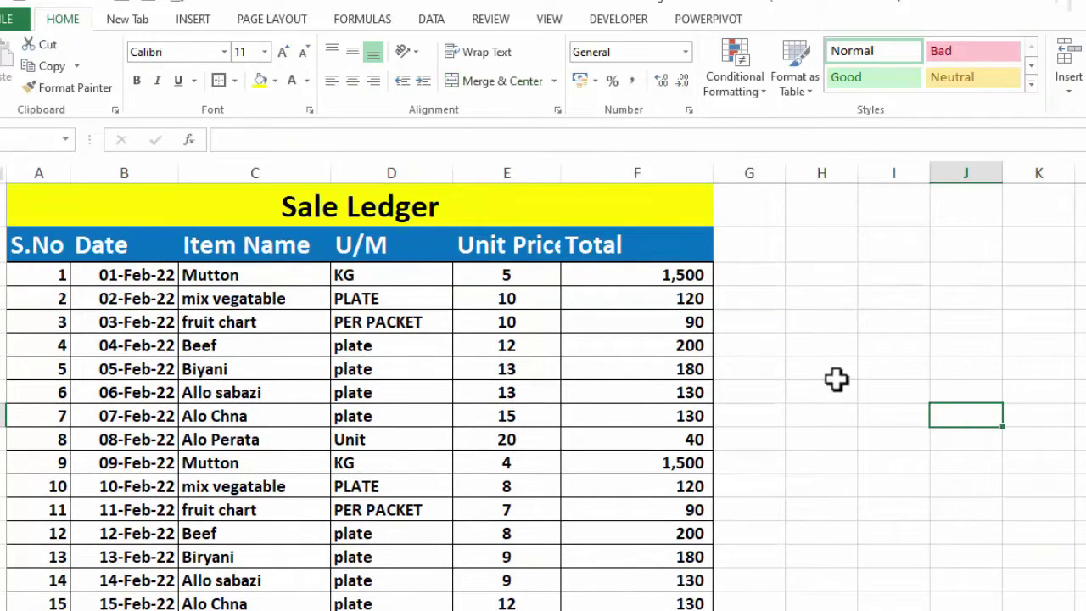
pyautogui.click(2, 206)
# Step: Insert a blank row above the Sale Ledger title and shorten the title row
pyautogui.rightClick(4, 206)
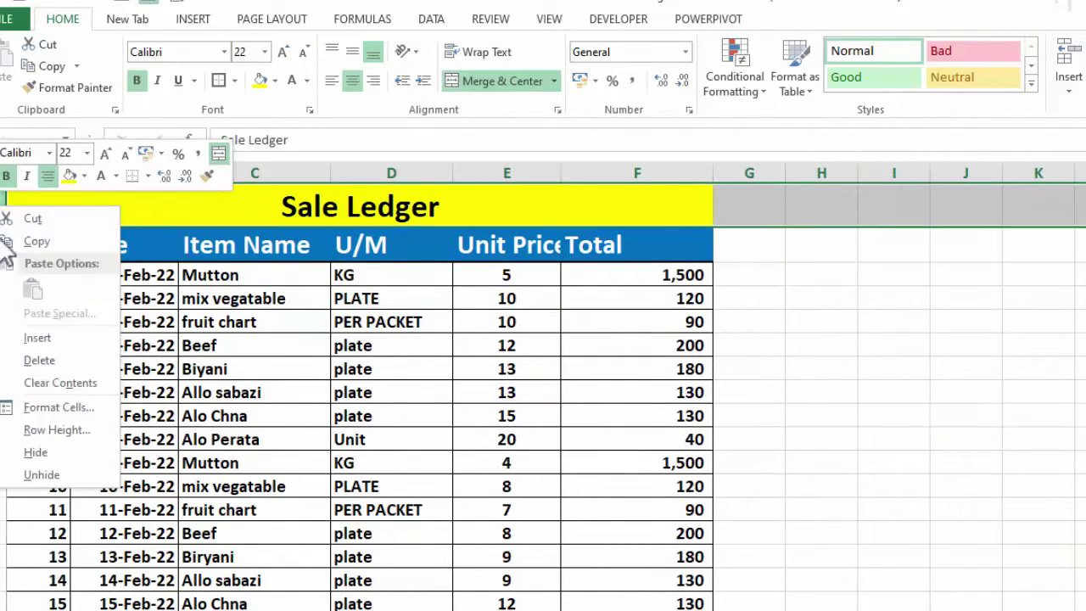
pyautogui.click(34, 332)
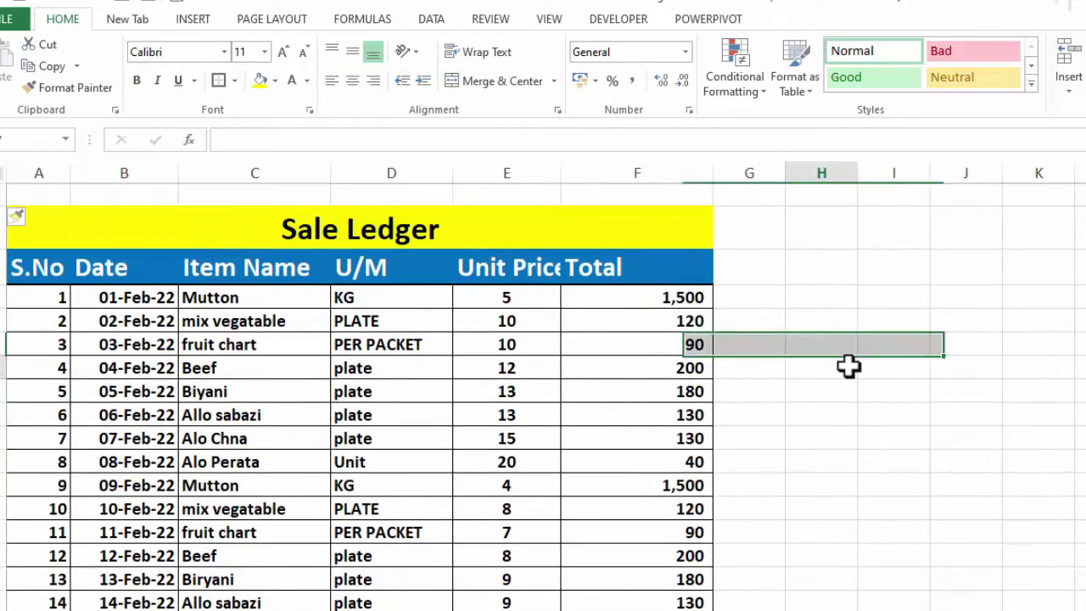
pyautogui.click(827, 367)
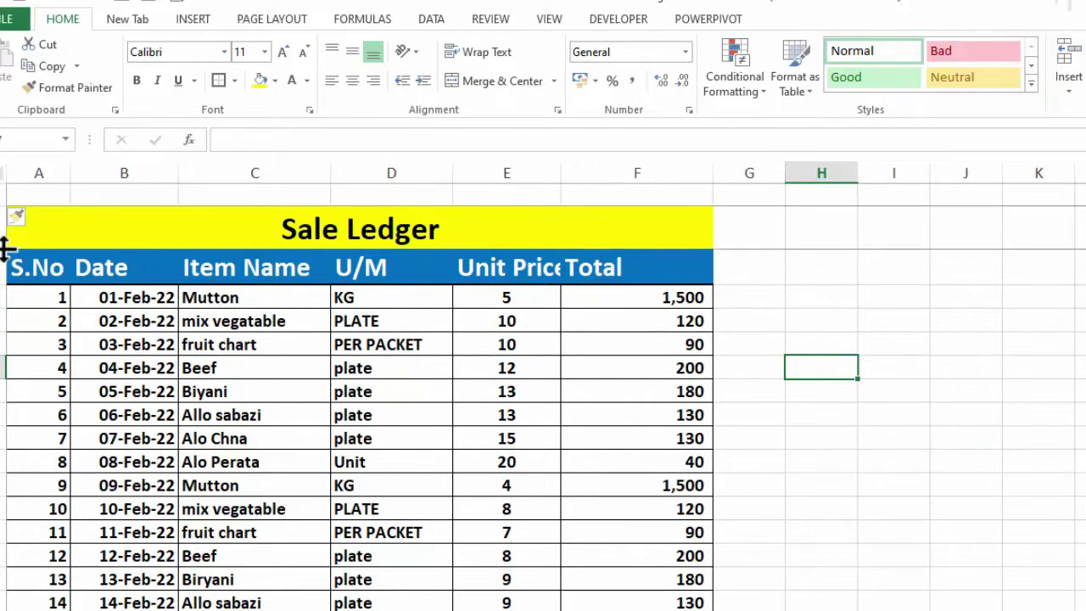
pyautogui.moveTo(4, 252); pyautogui.dragTo(4, 242)
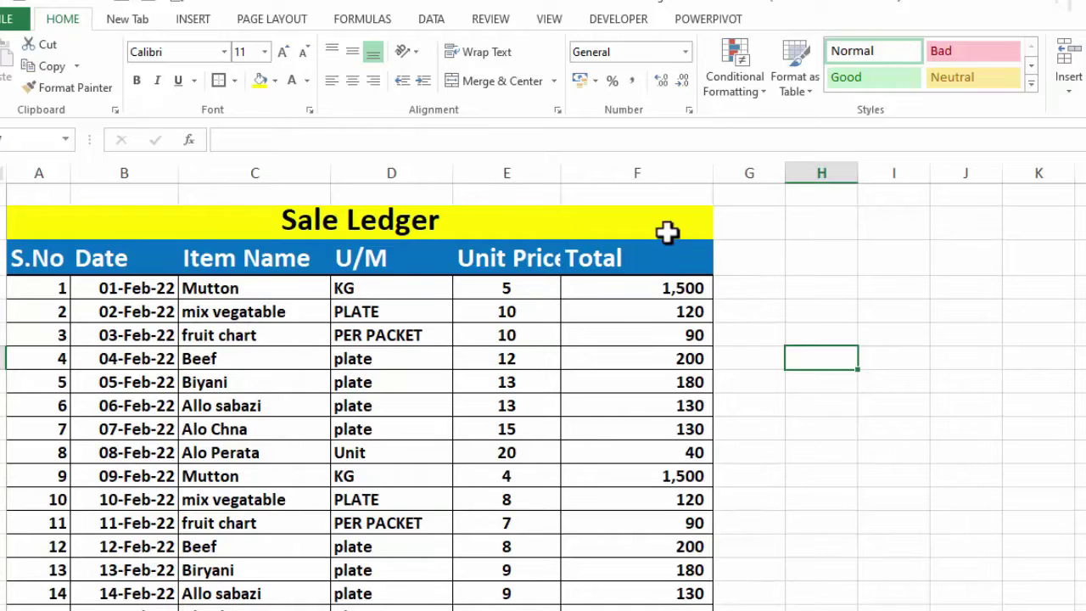
pyautogui.click(594, 220)
pyautogui.click(925, 331)
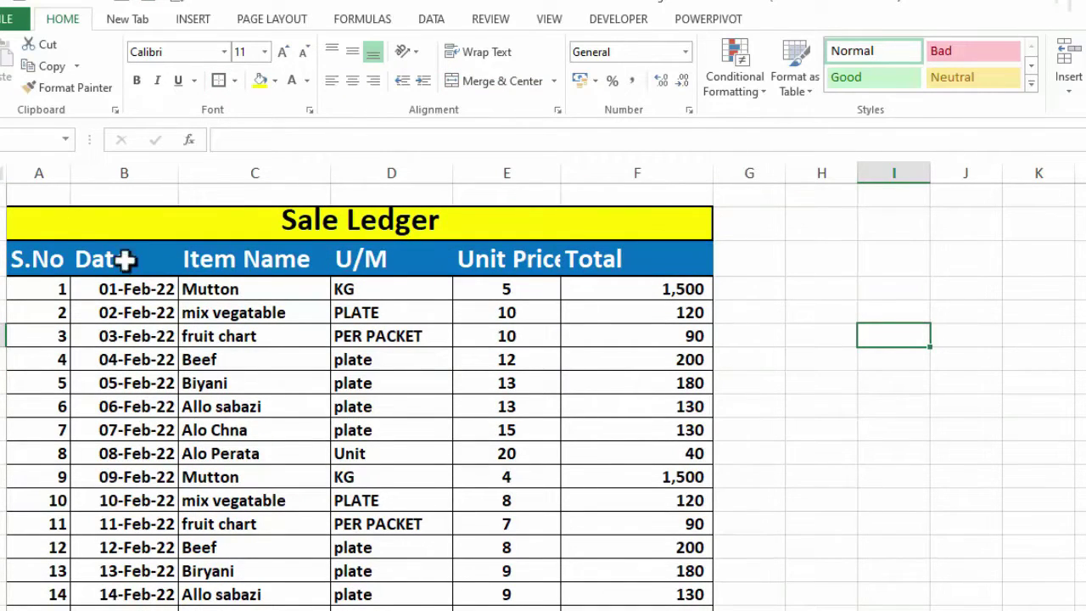
# Step: Bottom-align the Sale Ledger title within its yellow band
pyautogui.moveTo(41, 258); pyautogui.dragTo(671, 267)
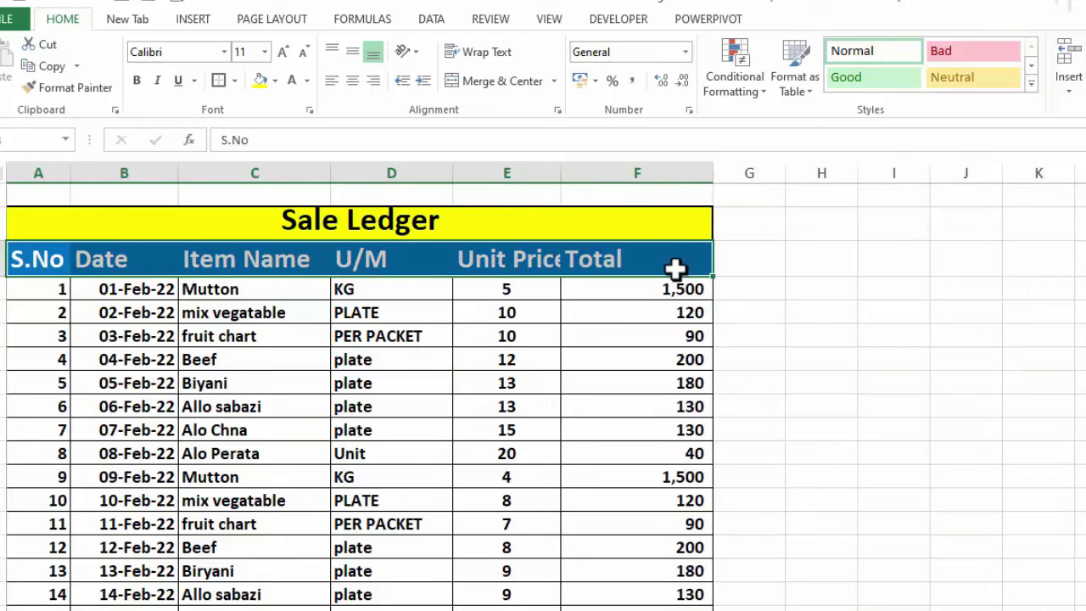
pyautogui.click(948, 358)
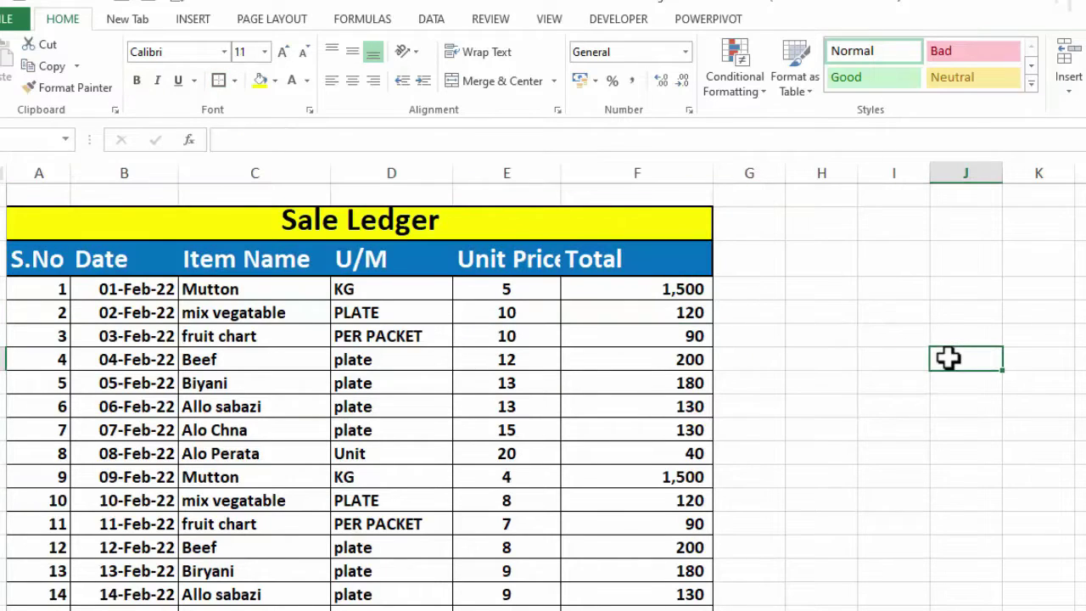
pyautogui.click(405, 231)
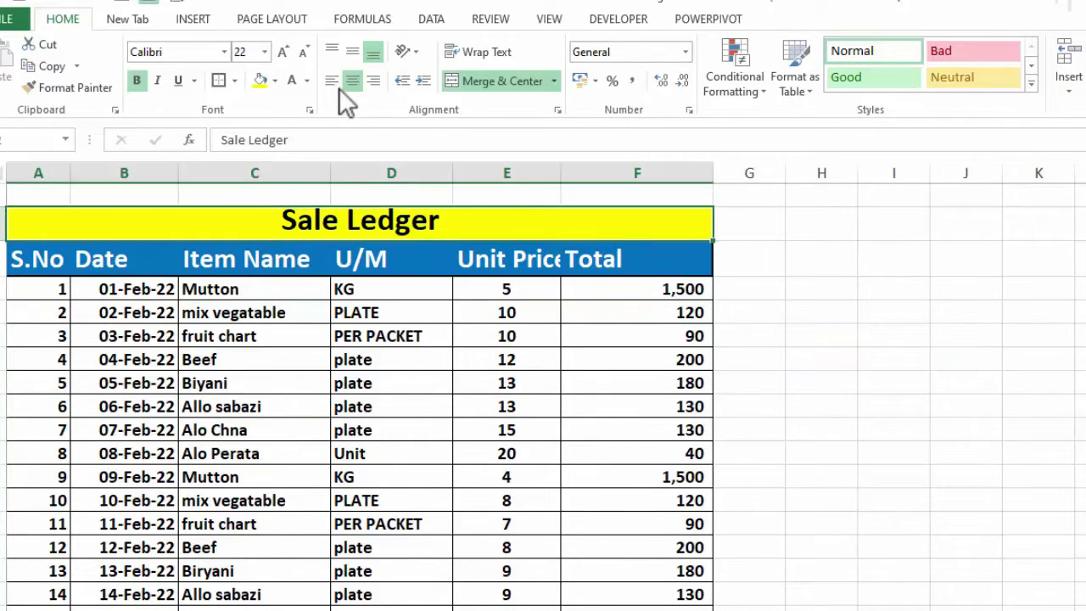
pyautogui.click(352, 53)
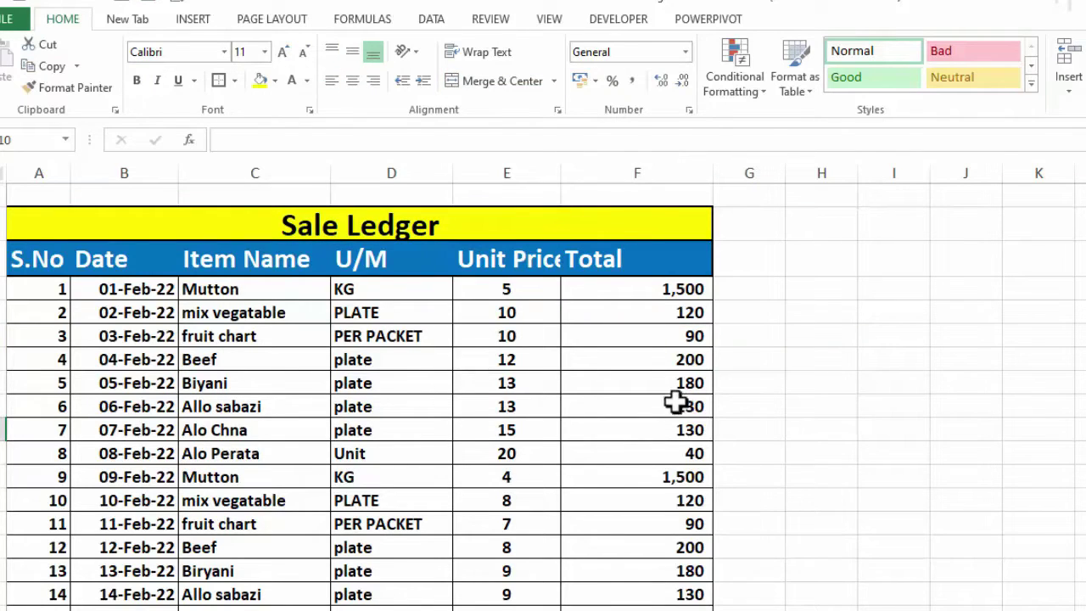
pyautogui.click(633, 288)
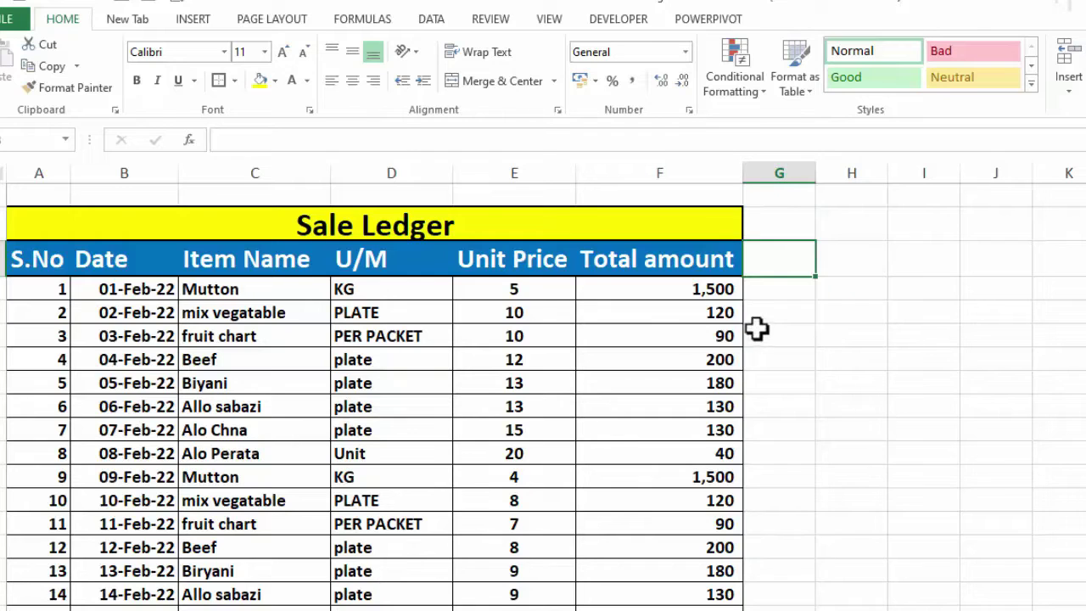
# Step: Rename headers E and F to Quantity and Unit Price, and add Total in G
pyautogui.click(687, 263)
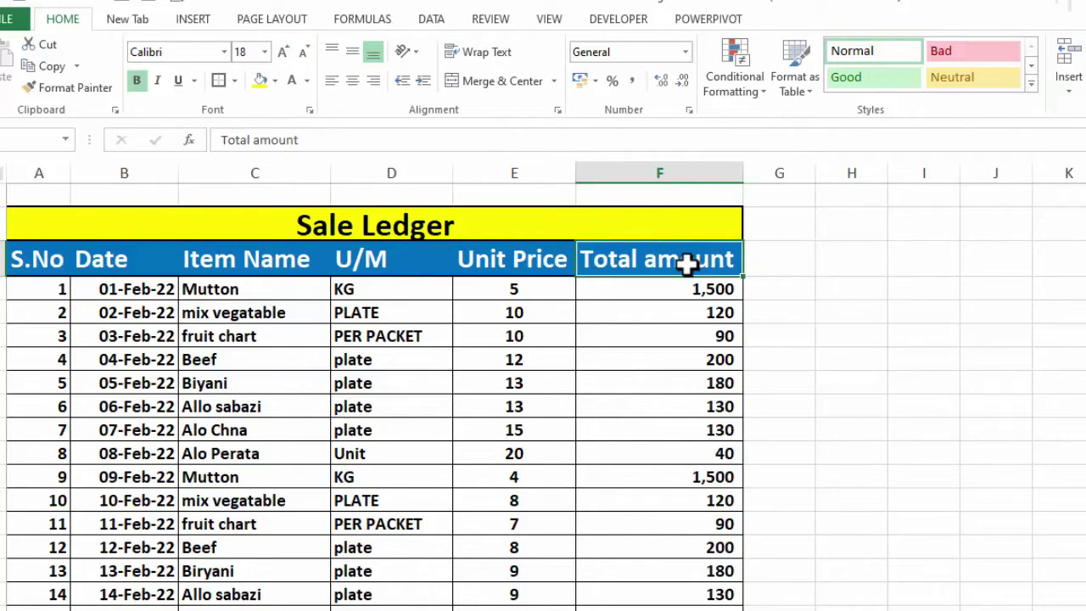
pyautogui.write('U')
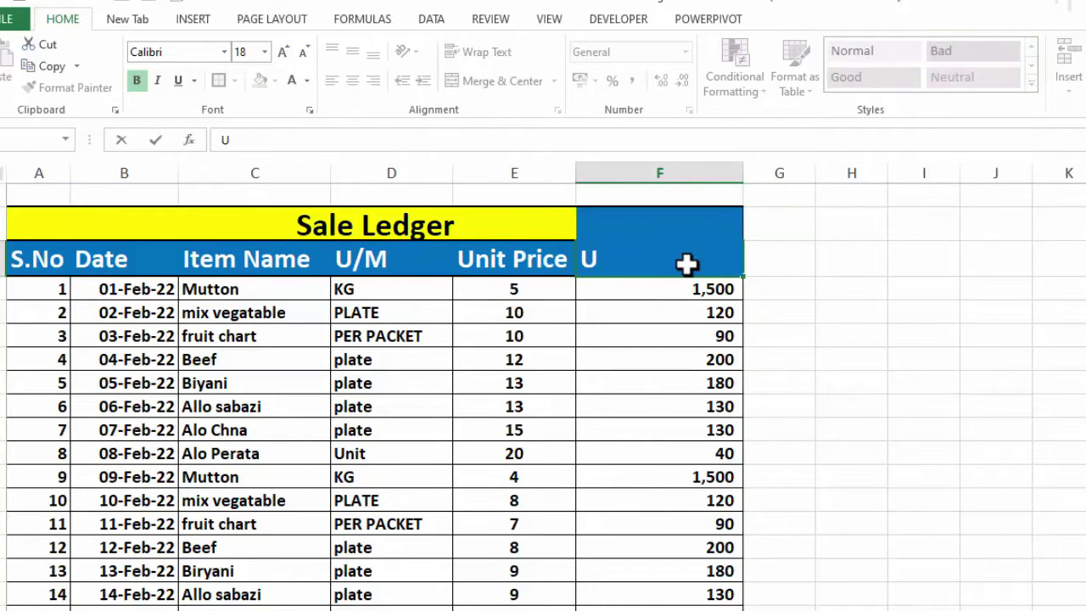
pyautogui.press('Escape')
pyautogui.click(506, 259)
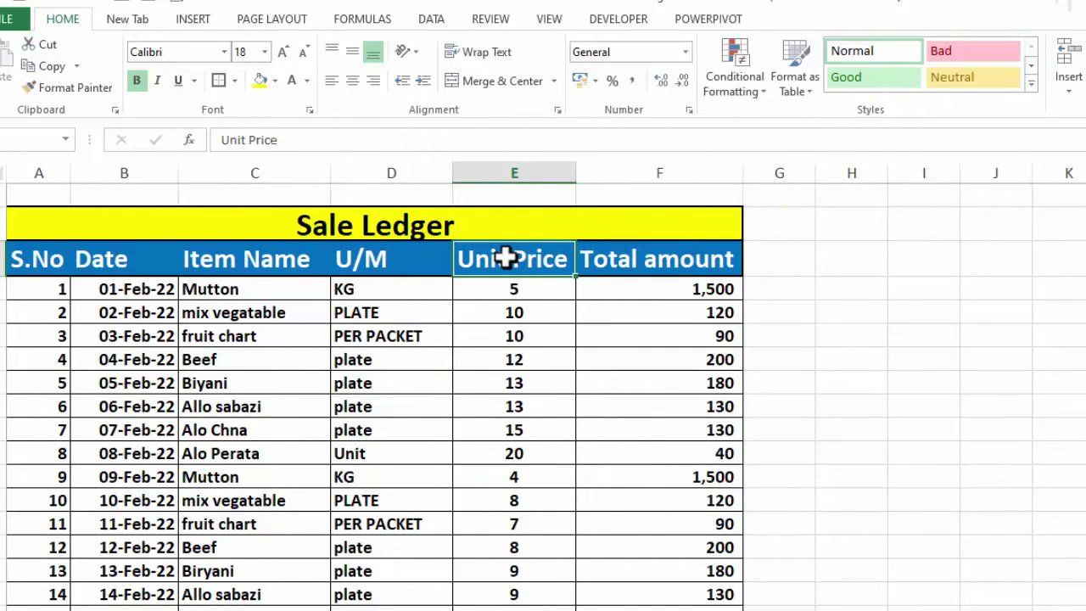
pyautogui.write('Quantity')
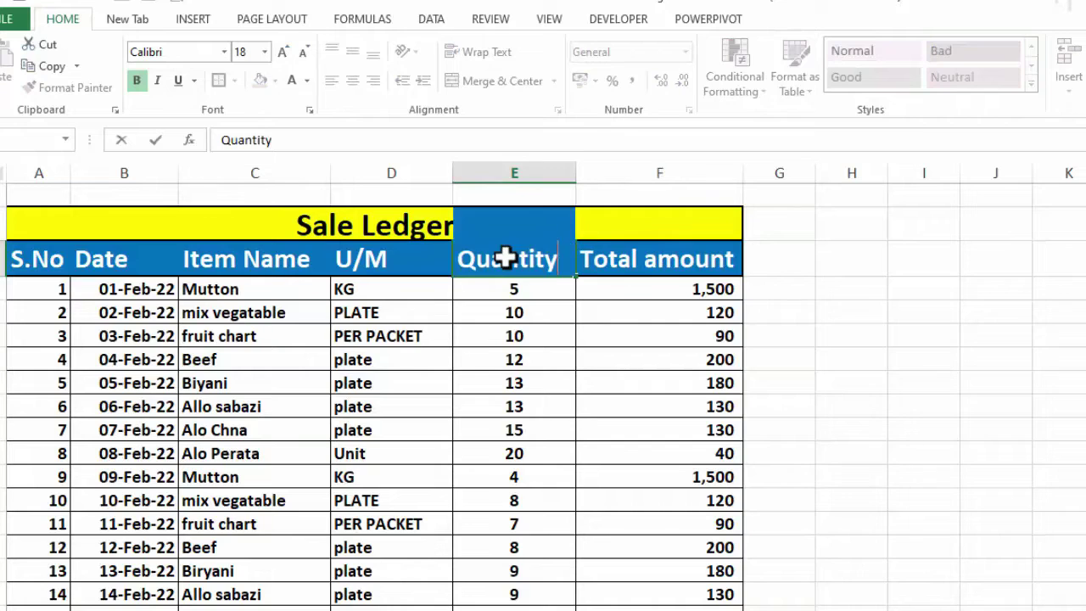
pyautogui.press('Tab')
pyautogui.write('Unit ')
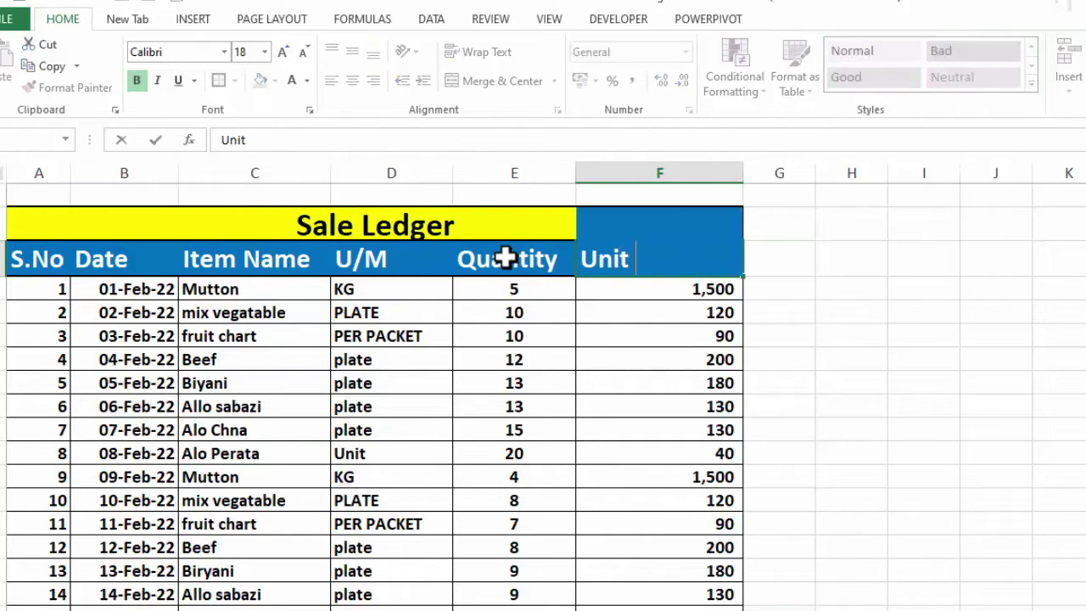
pyautogui.write('Price')
pyautogui.hotkey('ctrl', 'Return')
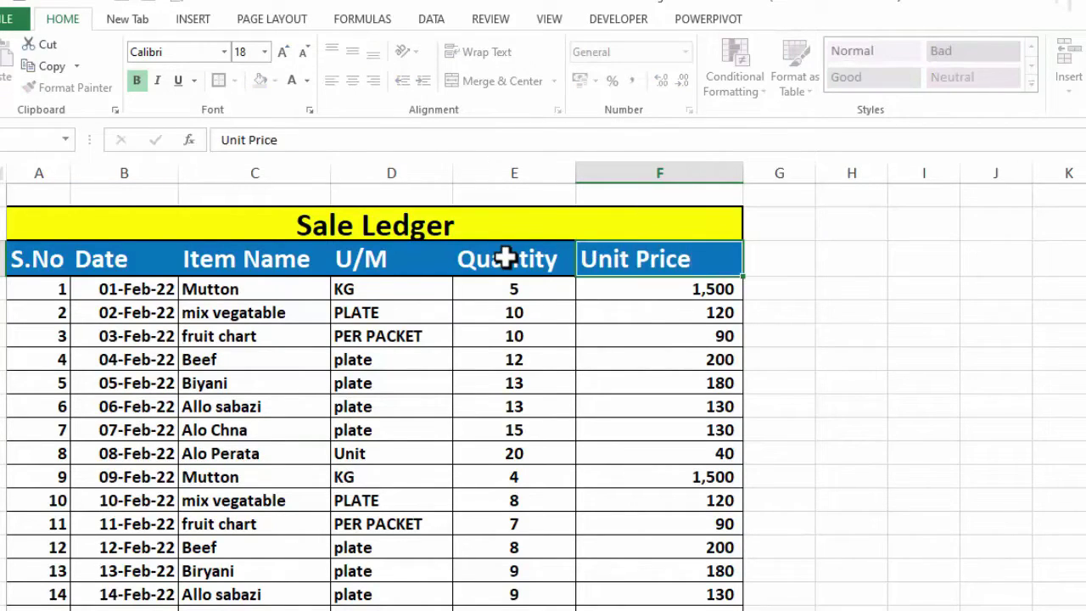
pyautogui.press('Tab')
pyautogui.write('T')
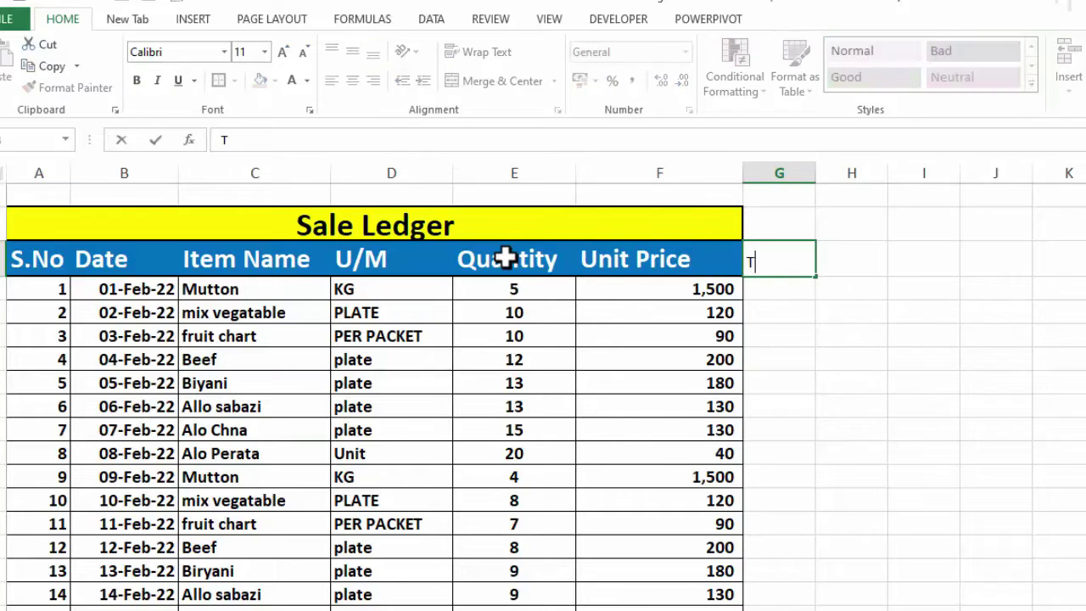
pyautogui.write('otal')
pyautogui.press('Tab')
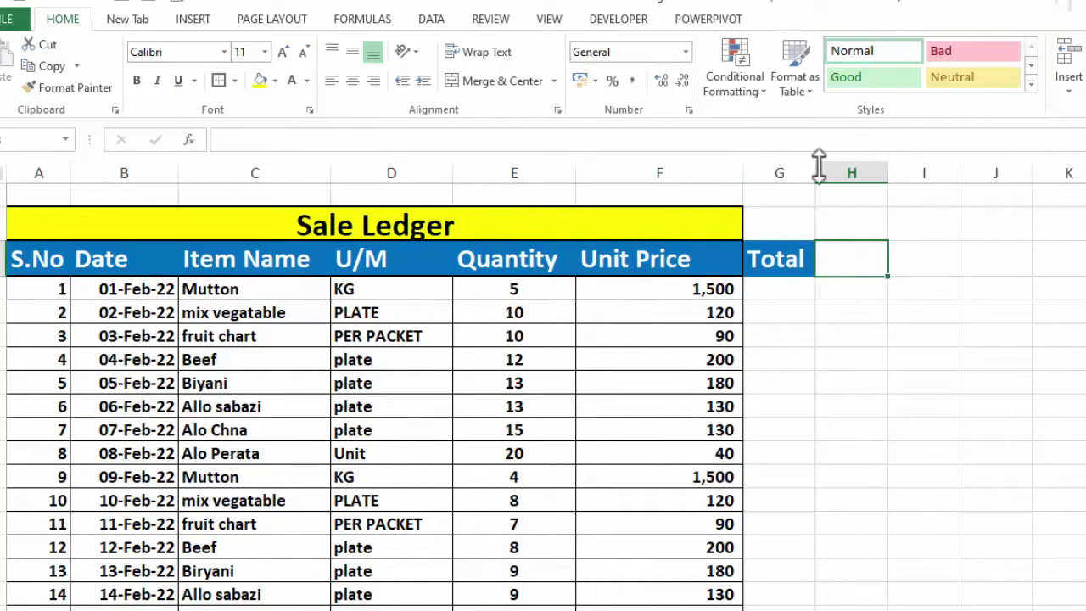
# Step: Give the whole ledger table all borders plus a thick outside border
pyautogui.moveTo(24, 255); pyautogui.dragTo(102, 259)
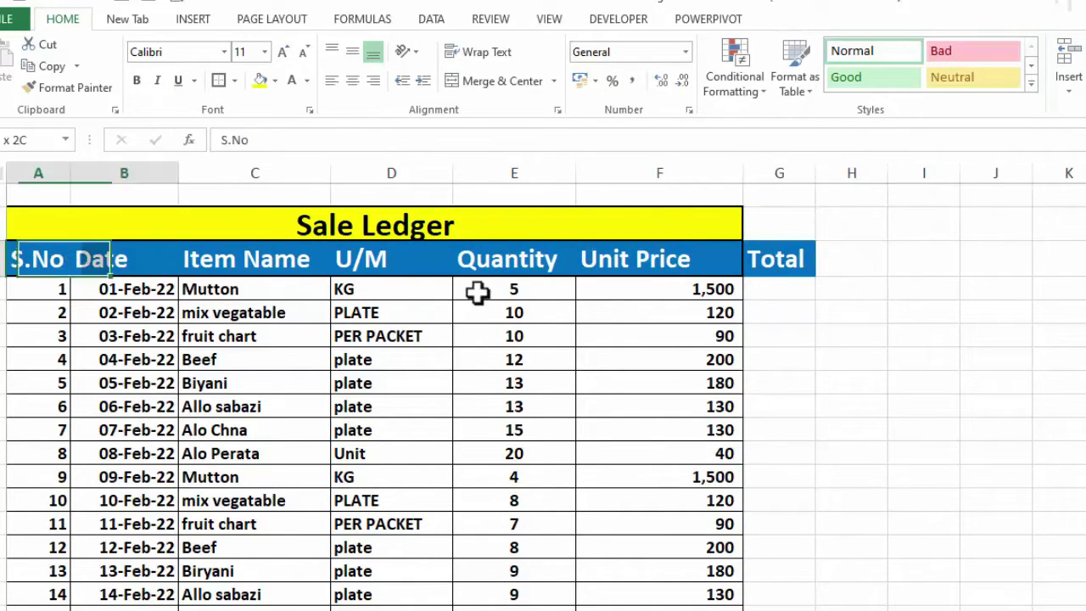
pyautogui.moveTo(478, 292); pyautogui.dragTo(781, 609)
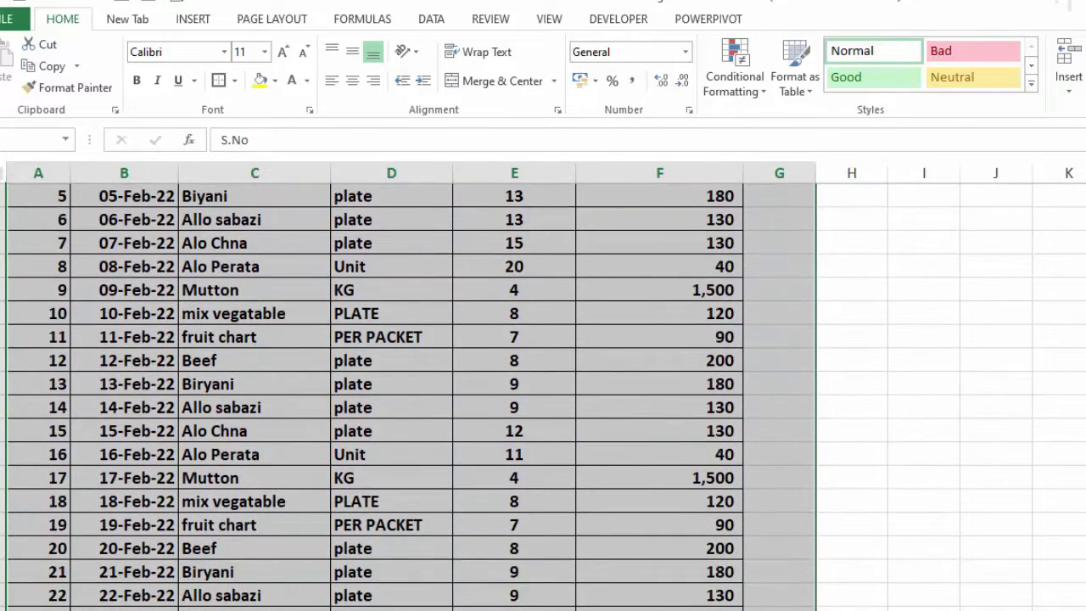
pyautogui.click(235, 80)
pyautogui.click(237, 243)
pyautogui.scroll(3, 240, 220)
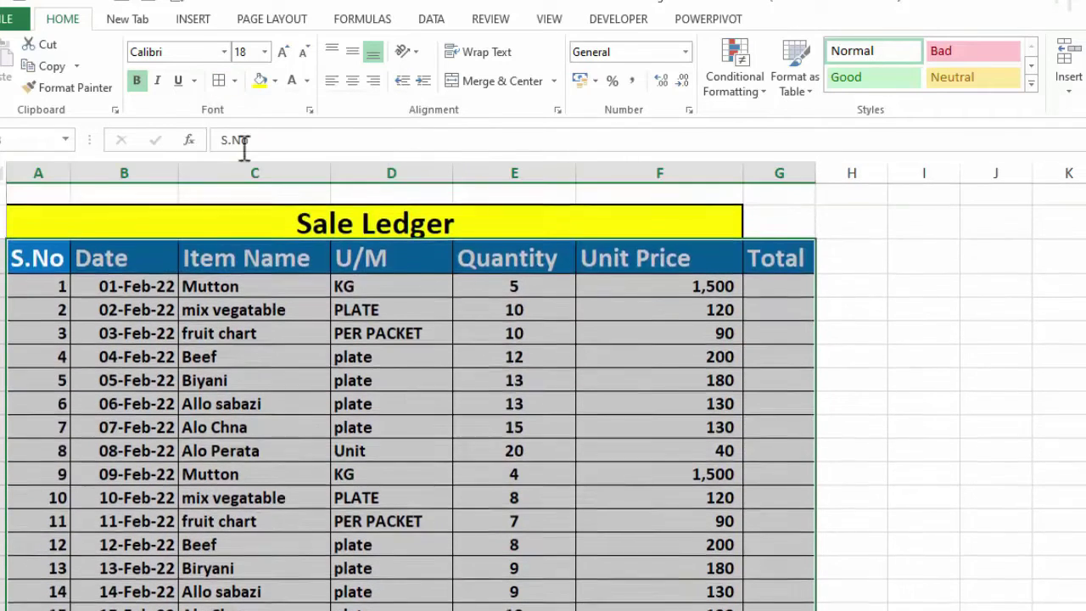
pyautogui.click(235, 79)
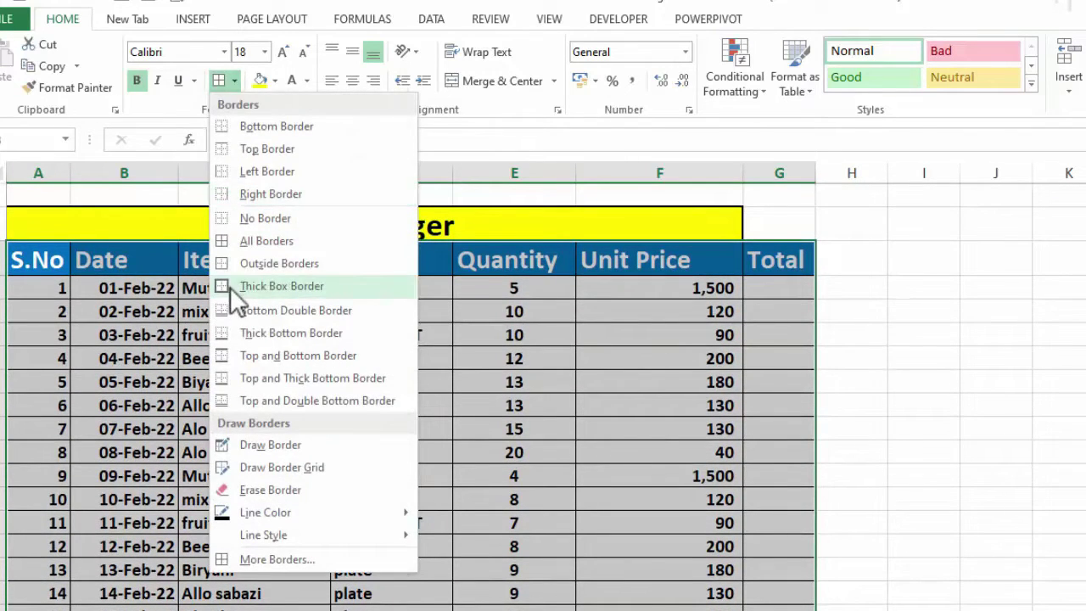
pyautogui.click(230, 287)
# Step: Centre the Sale Ledger title across columns A–G, narrowing Unit Price and widening Total
pyautogui.click(48, 223)
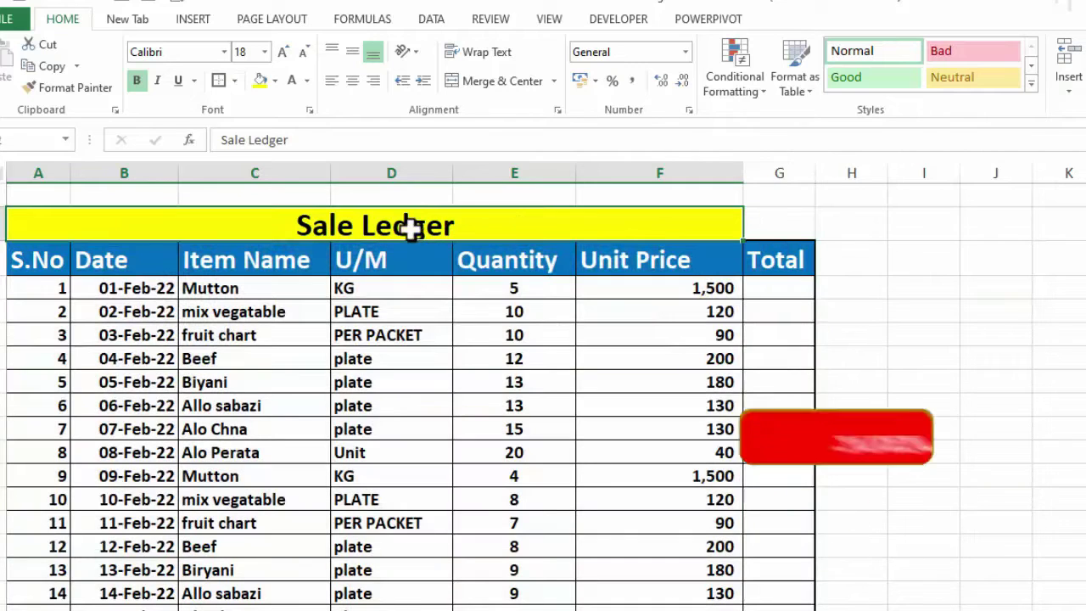
pyautogui.moveTo(410, 228); pyautogui.dragTo(779, 224)
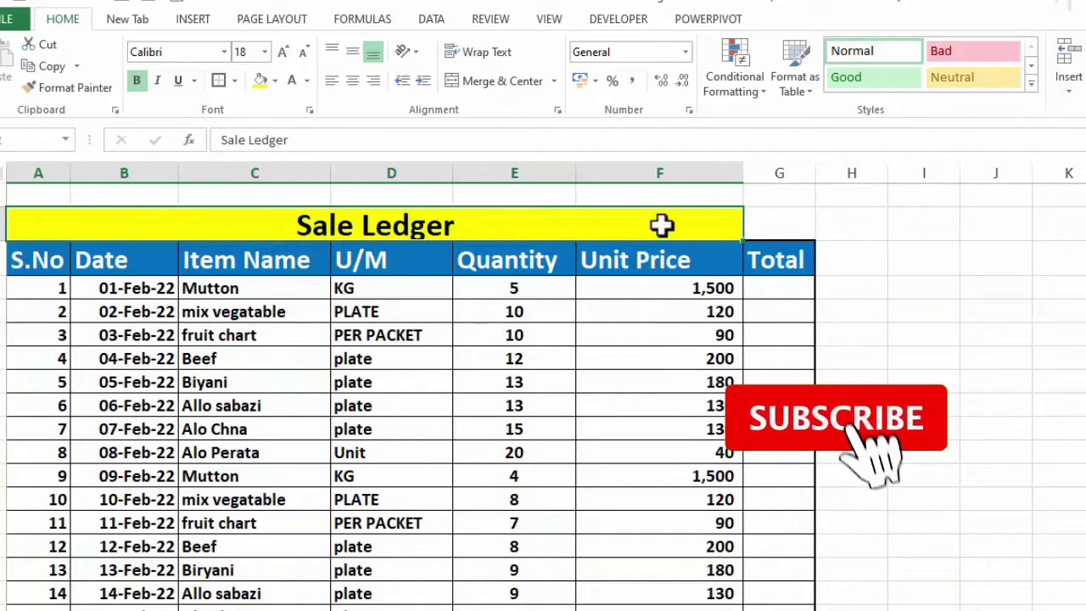
pyautogui.click(482, 81)
pyautogui.click(483, 81)
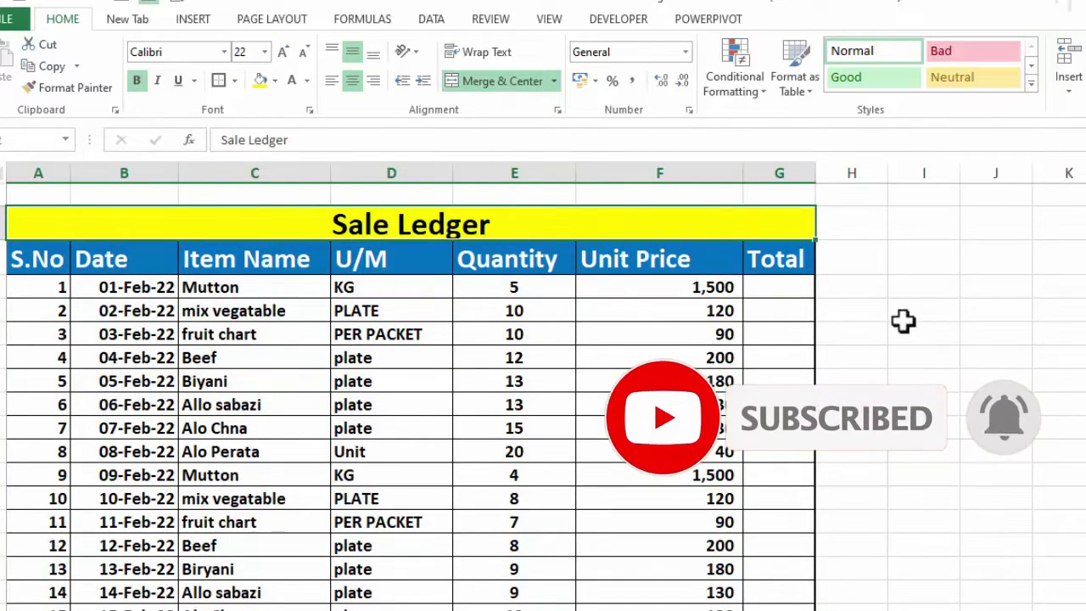
pyautogui.click(786, 289)
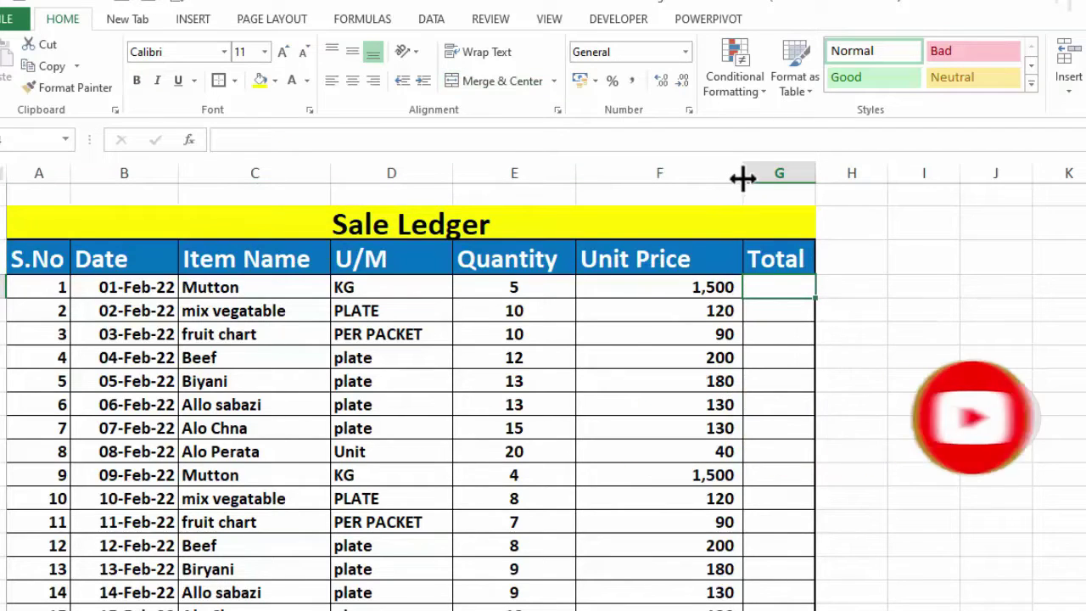
pyautogui.moveTo(742, 178); pyautogui.dragTo(706, 181)
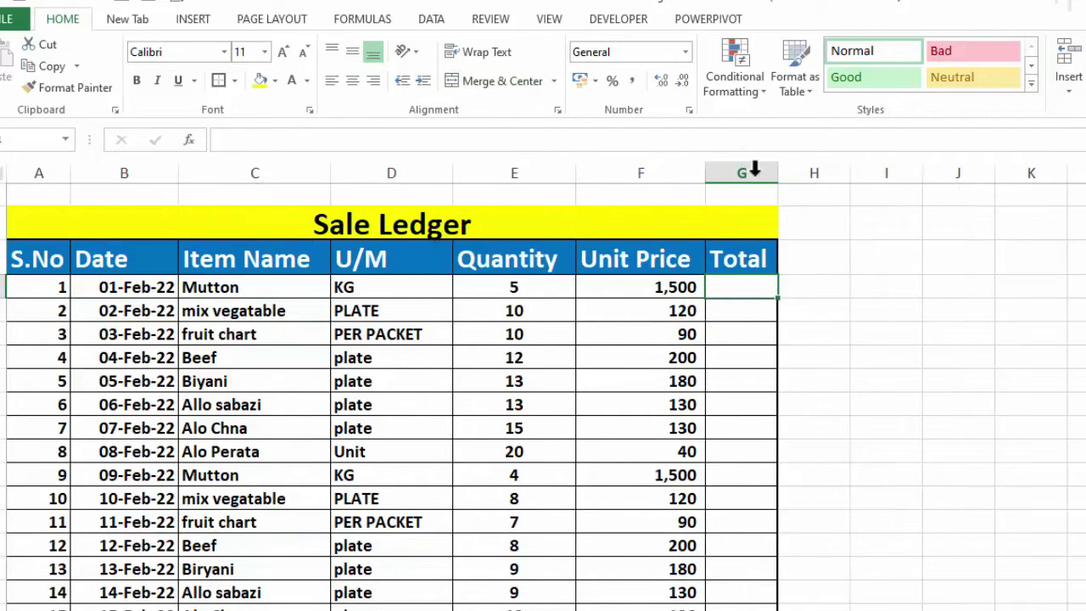
pyautogui.moveTo(779, 167); pyautogui.dragTo(812, 167)
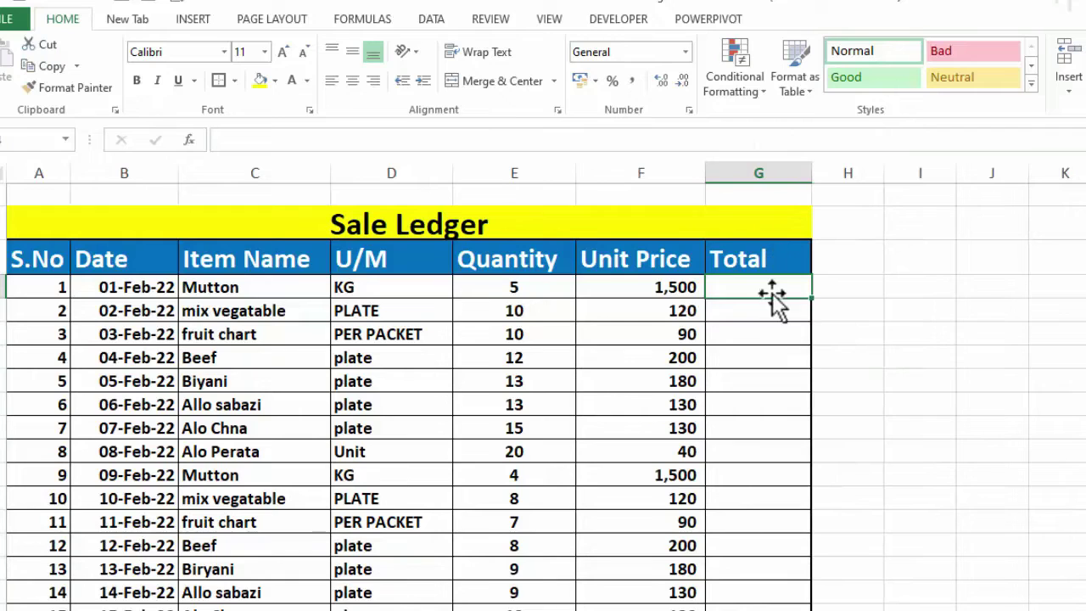
# Step: Enter the formula =F4*E4 in G4 to compute the first total
pyautogui.write('=')
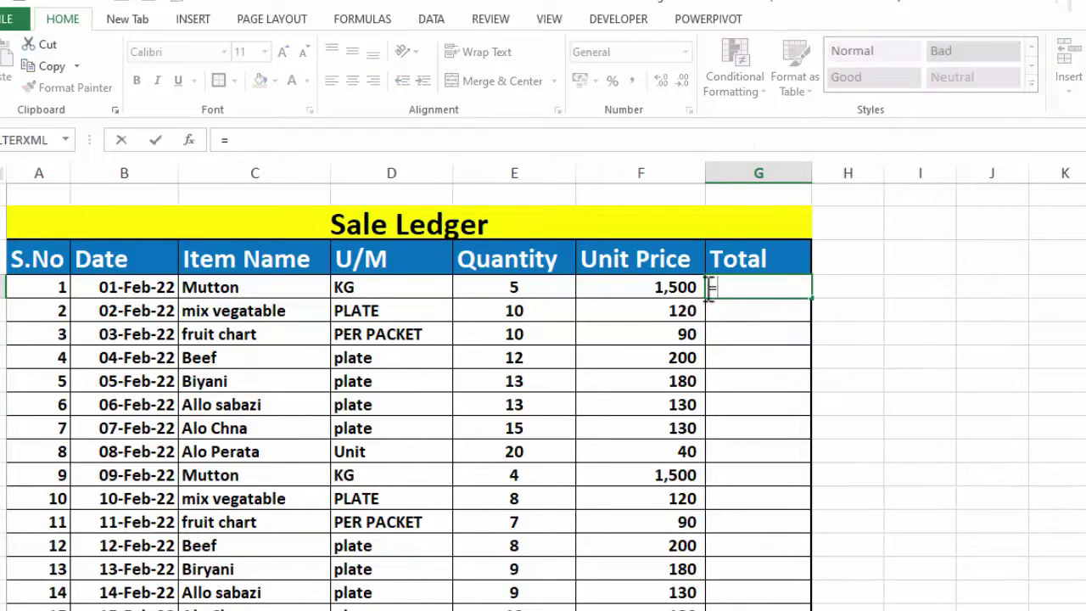
pyautogui.click(646, 291)
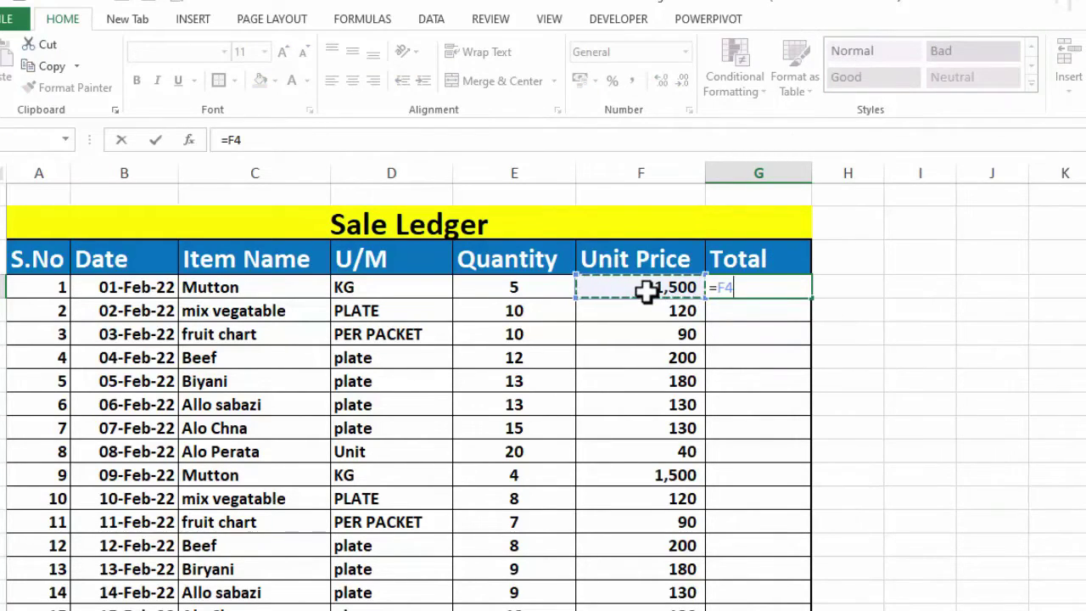
pyautogui.write('*')
pyautogui.click(500, 288)
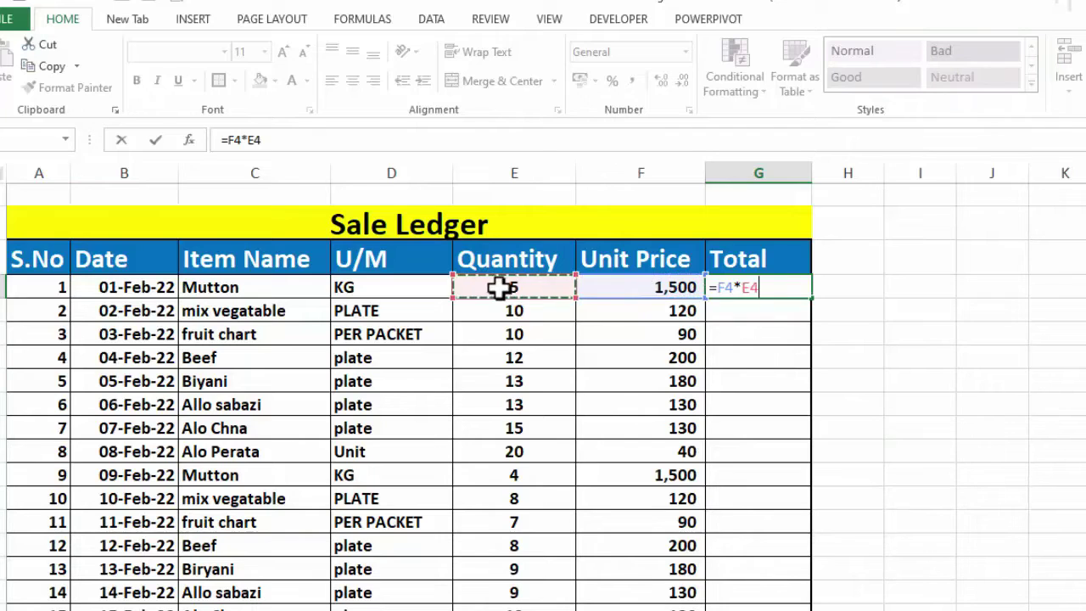
pyautogui.press('Return')
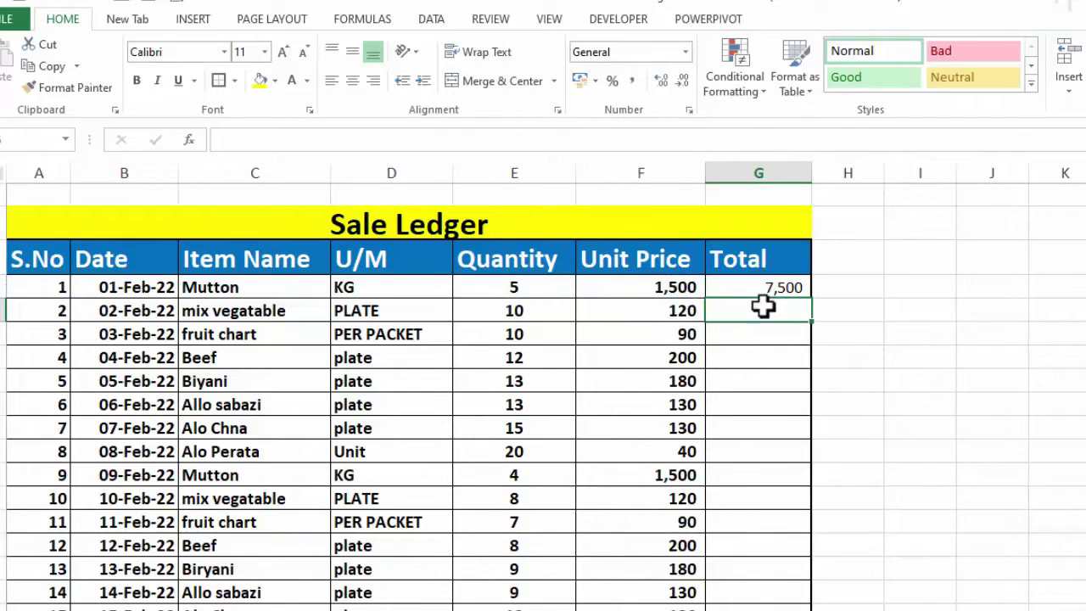
# Step: Fill the total formula down the column, bold the totals, and show the Expense sheet
pyautogui.moveTo(762, 289); pyautogui.dragTo(775, 603)
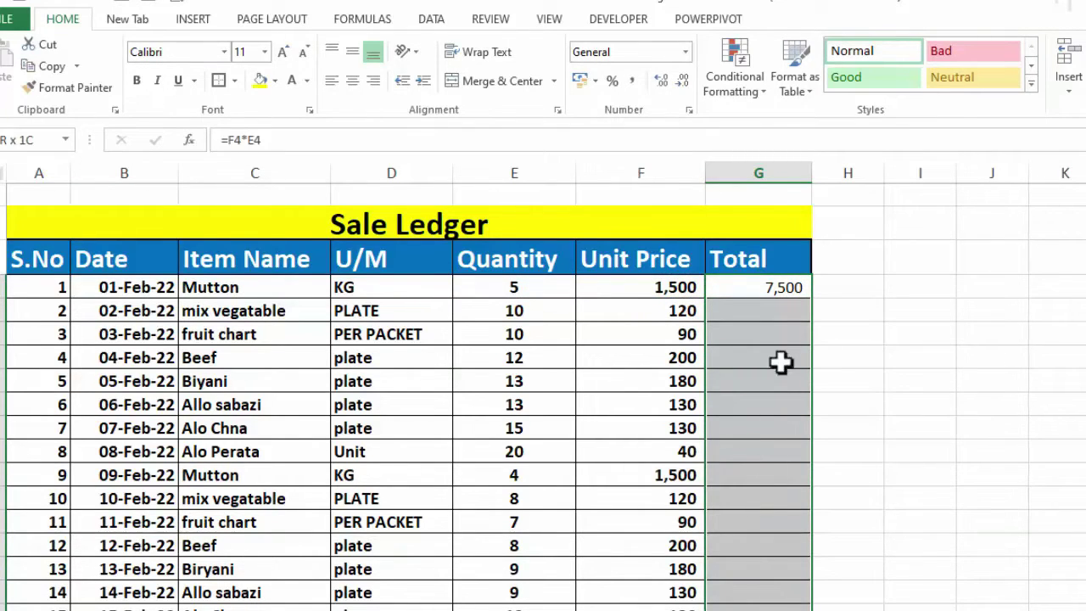
pyautogui.moveTo(781, 362)
pyautogui.mouseDown()
pyautogui.moveTo(776, 286)
pyautogui.moveTo(815, 607)
pyautogui.mouseUp()
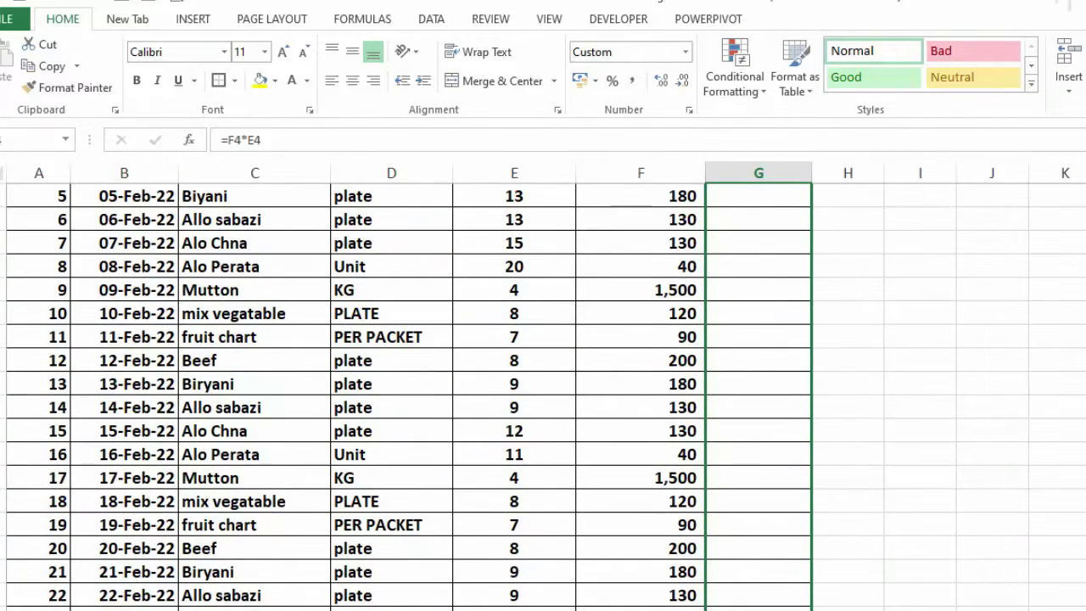
pyautogui.moveTo(815, 606); pyautogui.dragTo(741, 553)
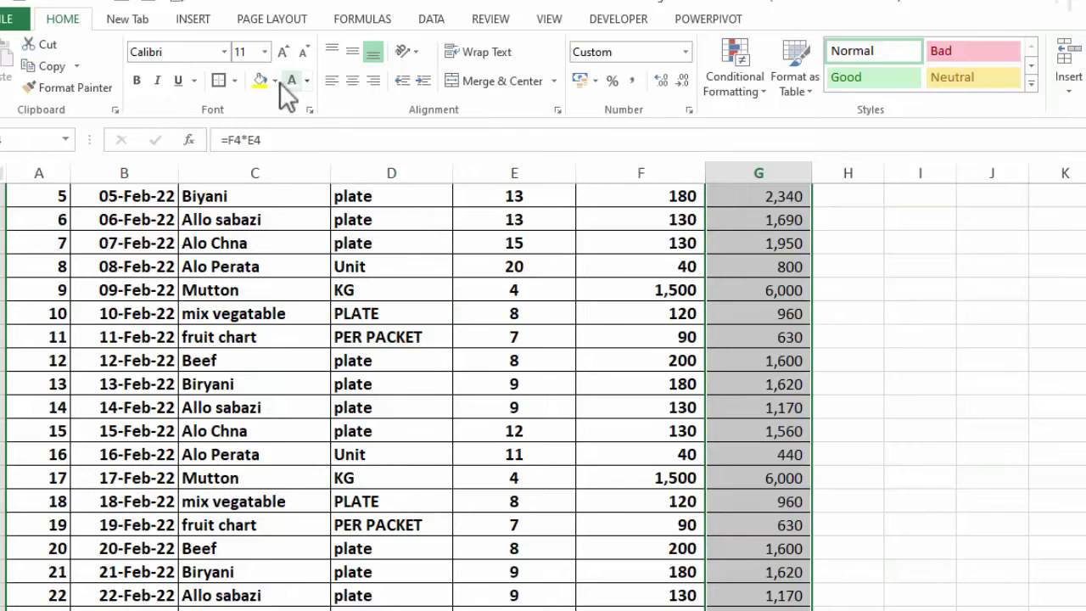
pyautogui.click(137, 80)
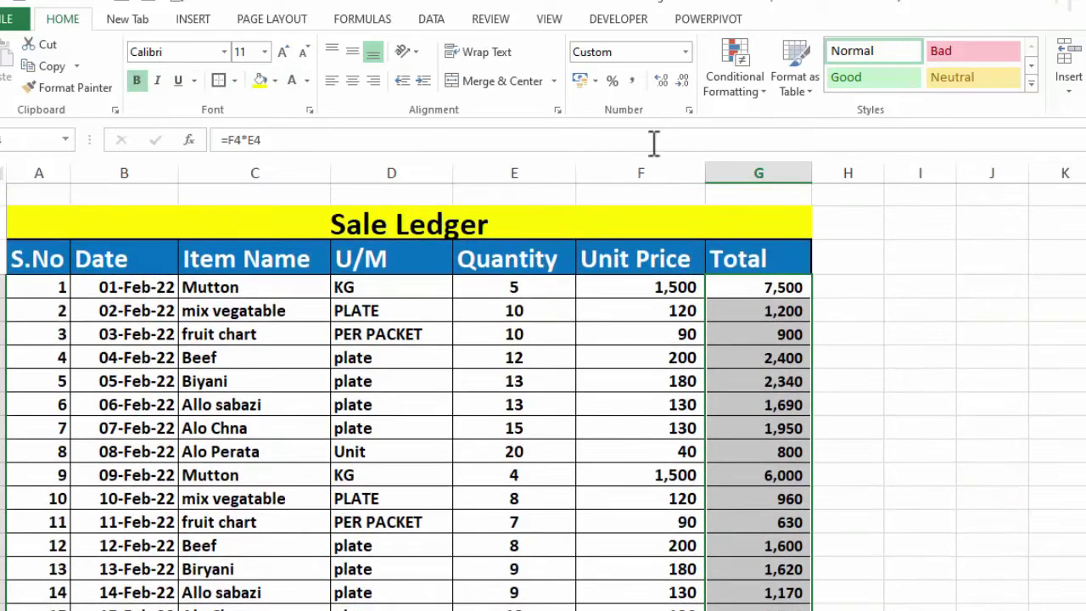
pyautogui.click(301, 574)
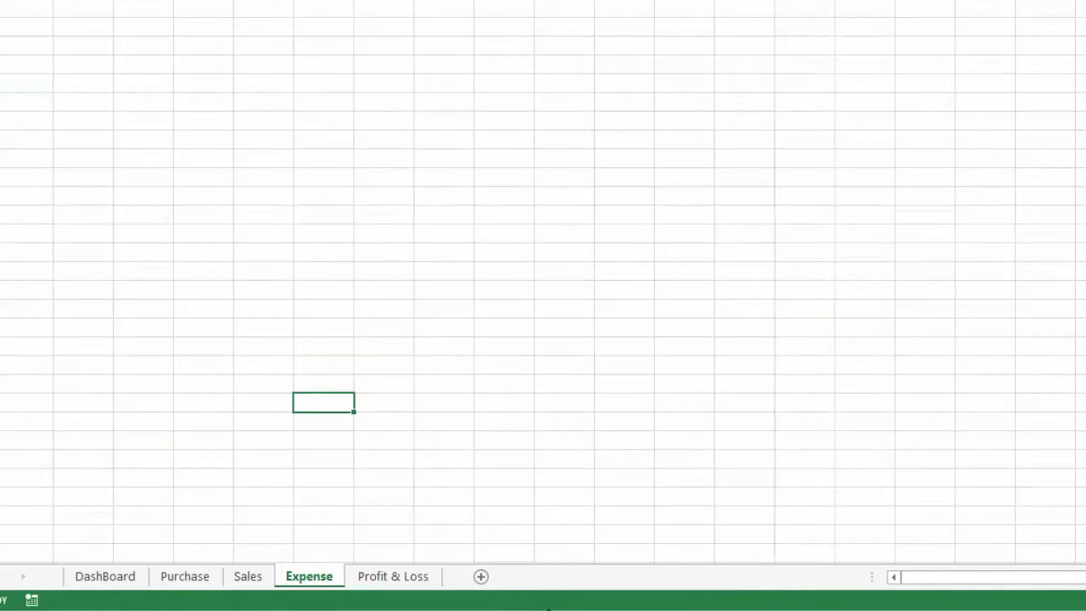
# Step: Copy the expense ledger from the finished workbook's Expenses sheet, then return to the new workbook
pyautogui.click(480, 567)
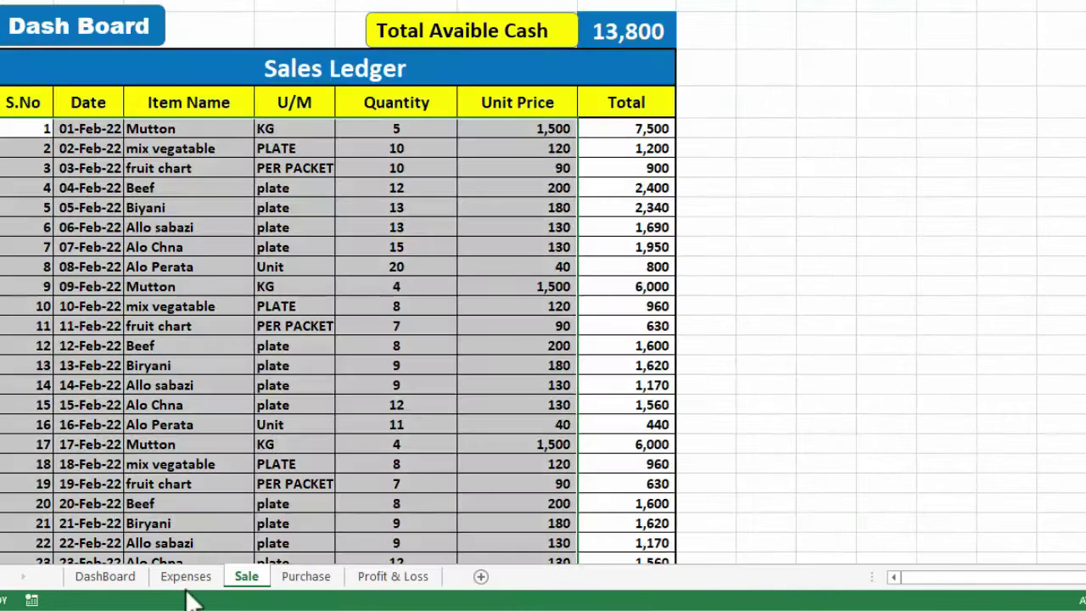
pyautogui.click(182, 580)
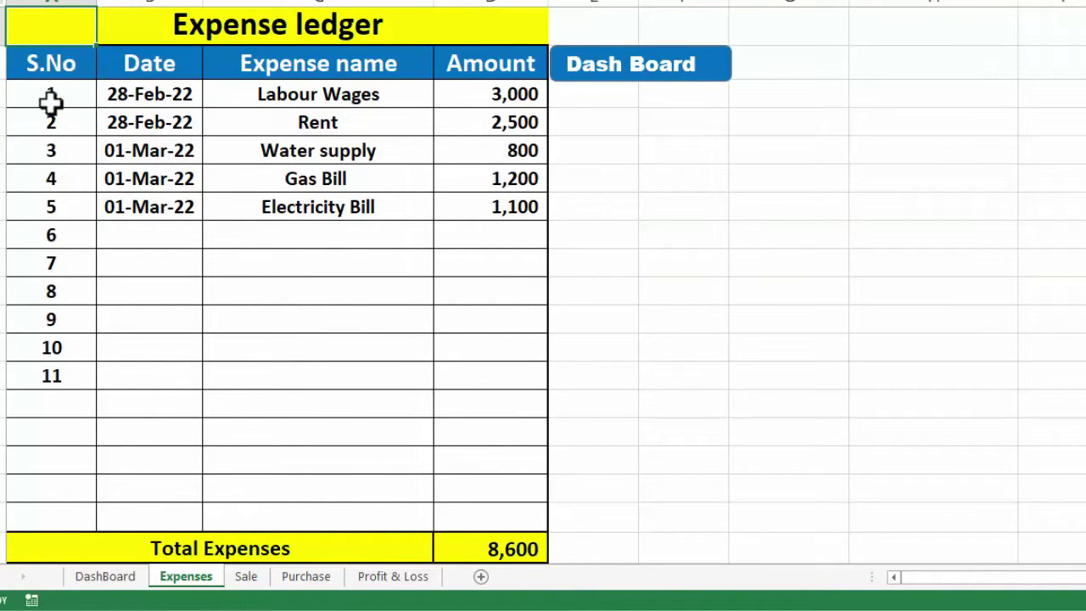
pyautogui.moveTo(51, 100)
pyautogui.mouseDown()
pyautogui.moveTo(445, 497)
pyautogui.moveTo(445, 517)
pyautogui.mouseUp()
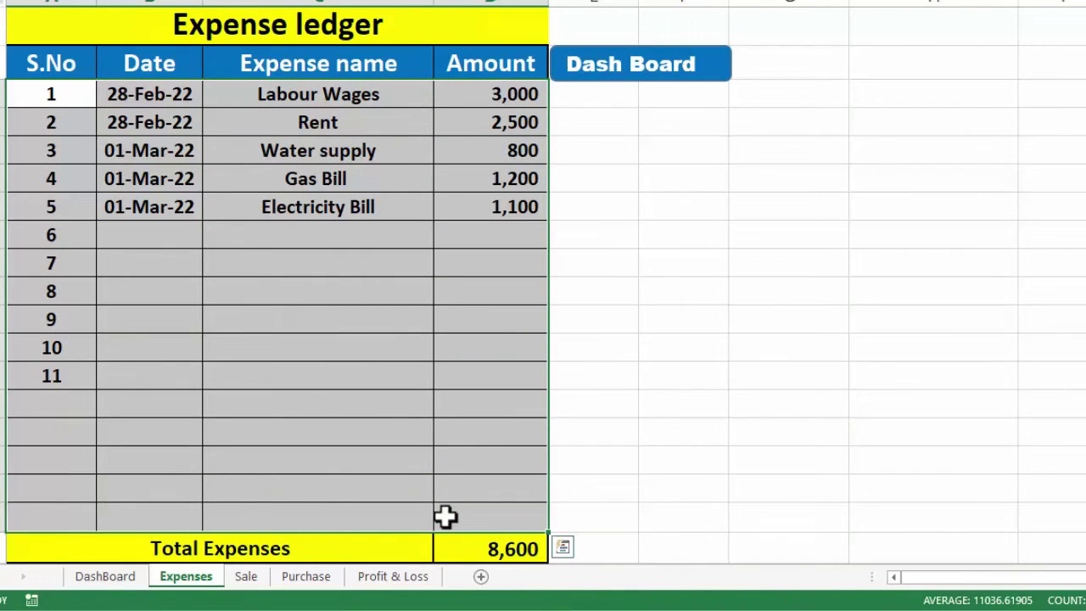
pyautogui.moveTo(44, 59)
pyautogui.mouseDown()
pyautogui.moveTo(505, 493)
pyautogui.moveTo(502, 513)
pyautogui.mouseUp()
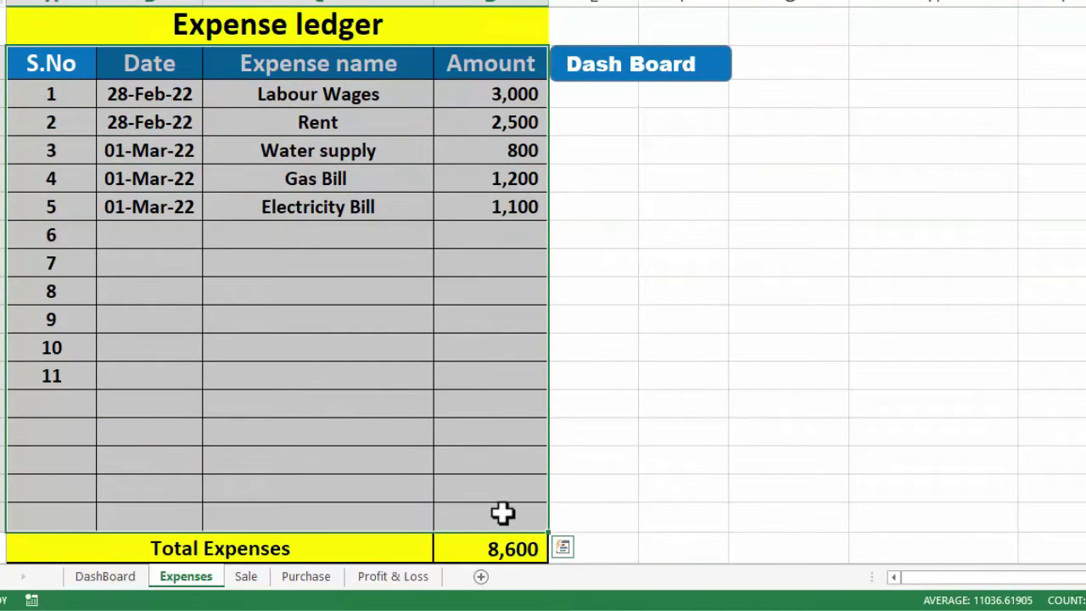
pyautogui.hotkey('ctrl', 'c')
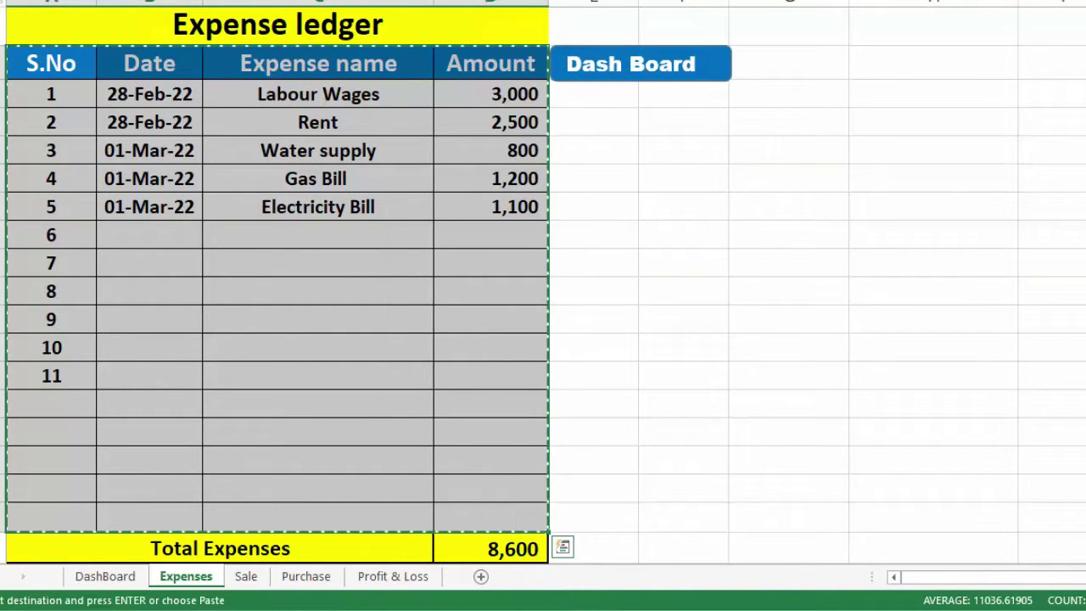
pyautogui.click(670, 566)
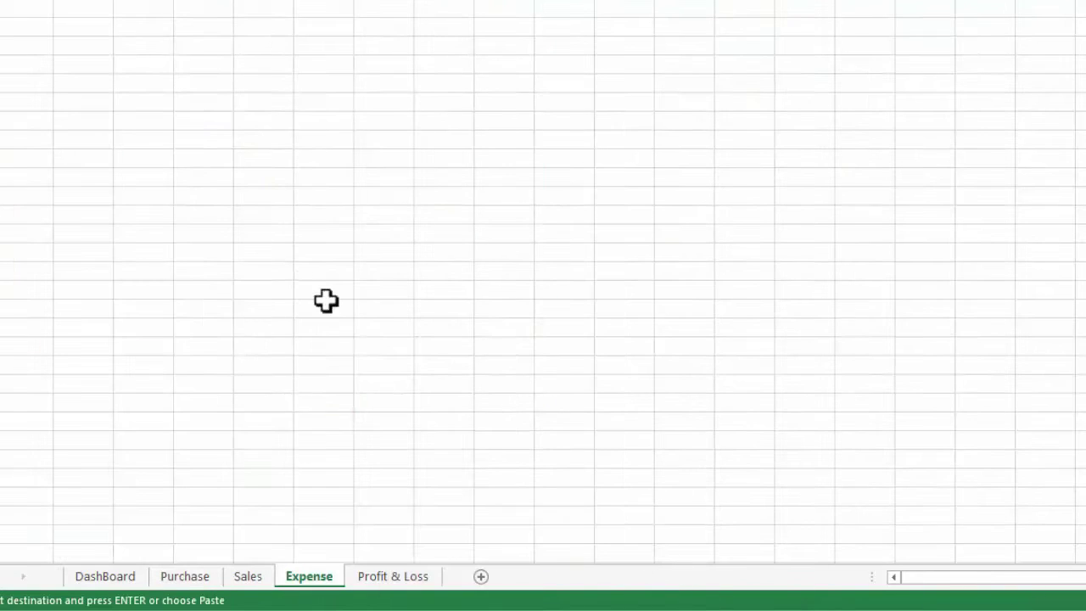
# Step: Paste the expense table at A3, set the Date column width to 15, and widen column C
pyautogui.click(43, 46)
pyautogui.hotkey('ctrl', 'v')
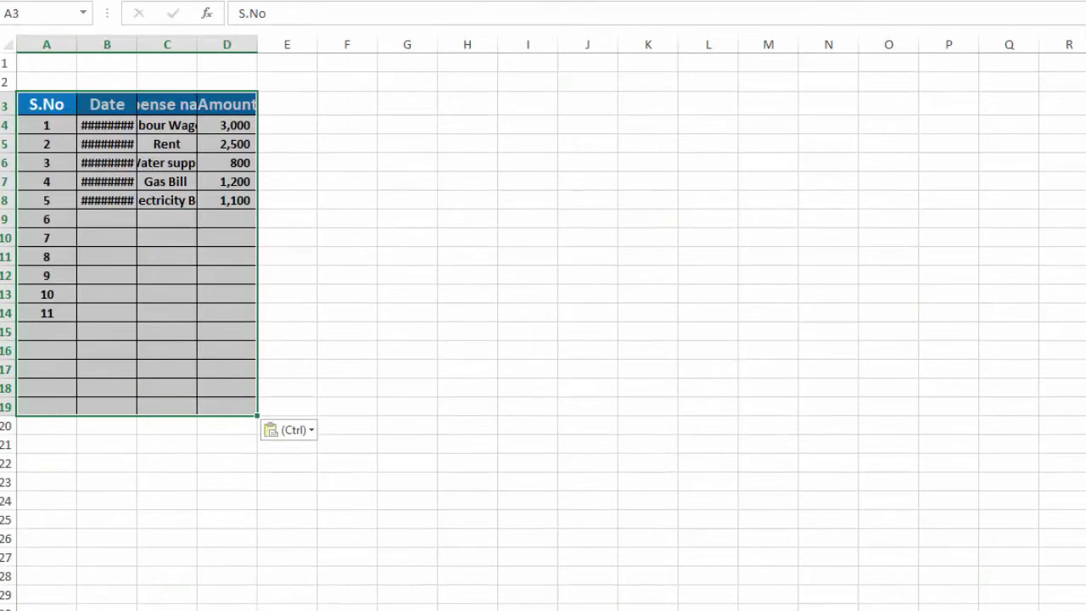
pyautogui.scroll(3, 469, 233)
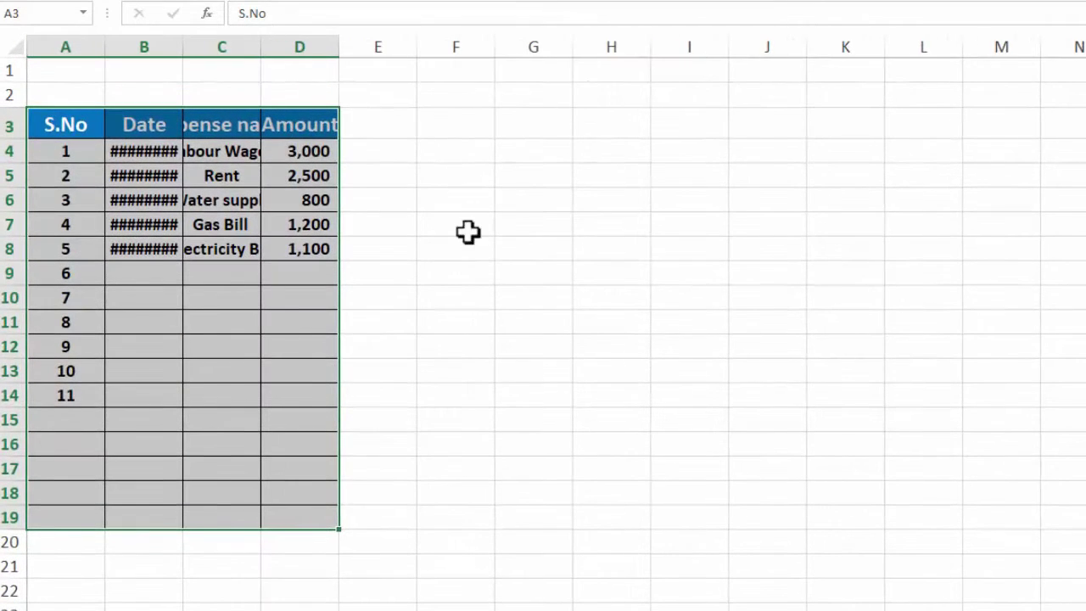
pyautogui.moveTo(183, 46); pyautogui.dragTo(240, 47)
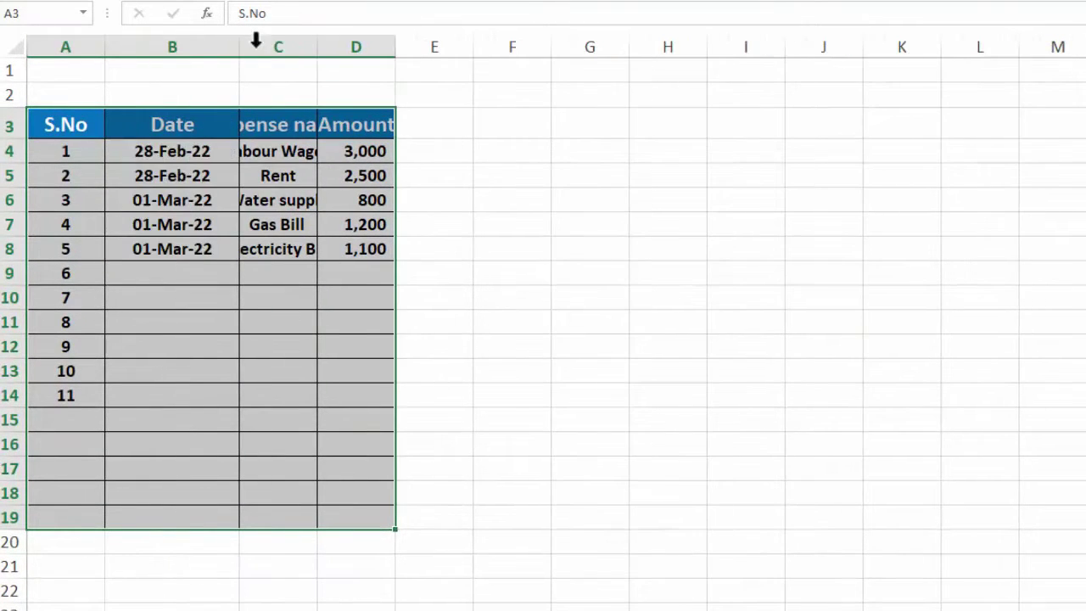
pyautogui.moveTo(317, 47); pyautogui.dragTo(402, 54)
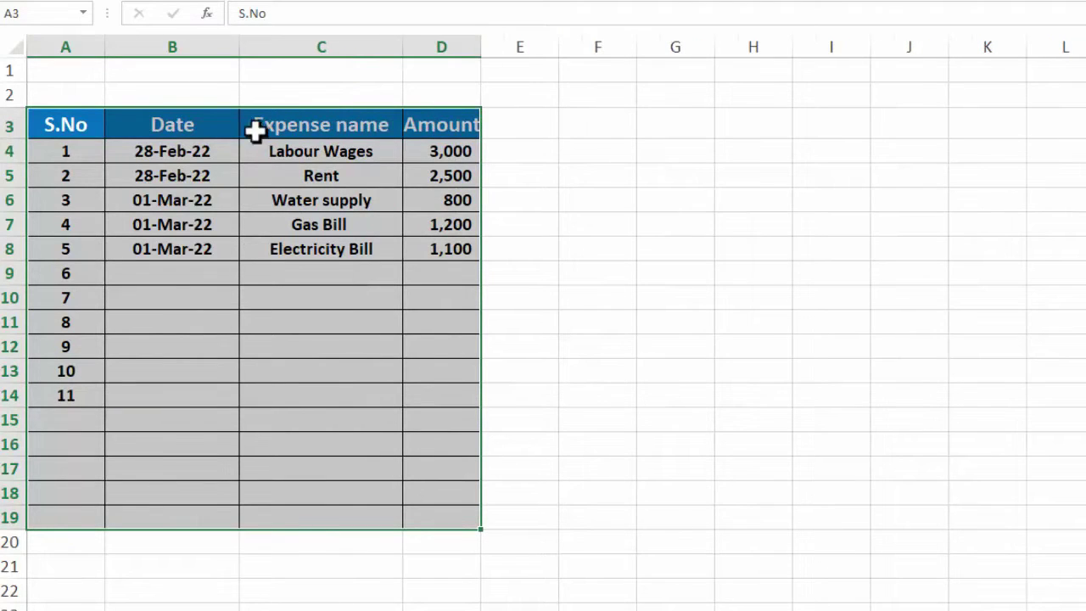
pyautogui.moveTo(240, 46); pyautogui.dragTo(208, 48)
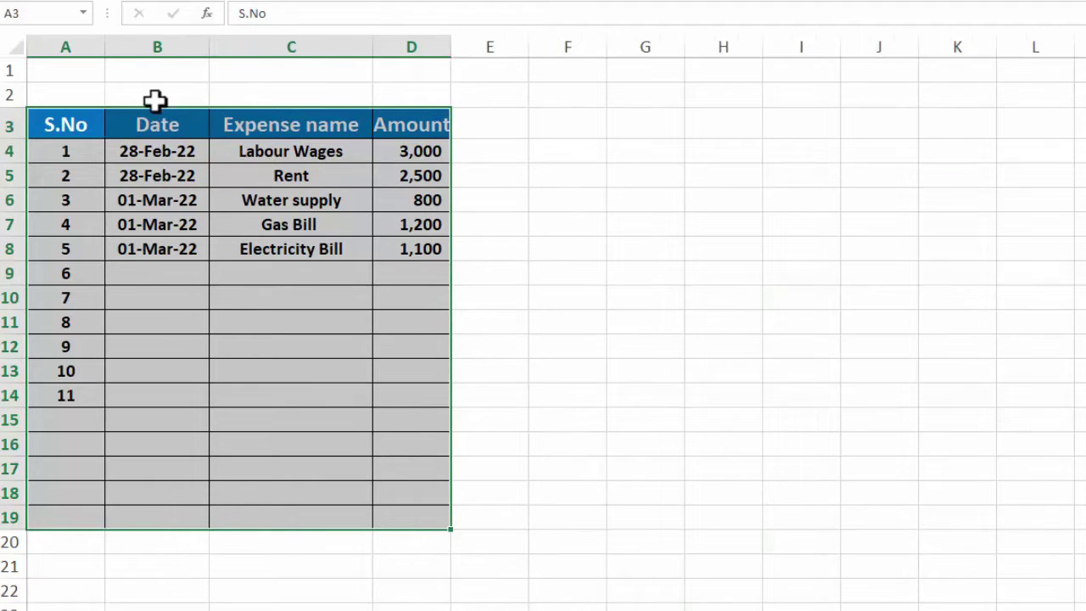
pyautogui.moveTo(51, 95); pyautogui.dragTo(420, 95)
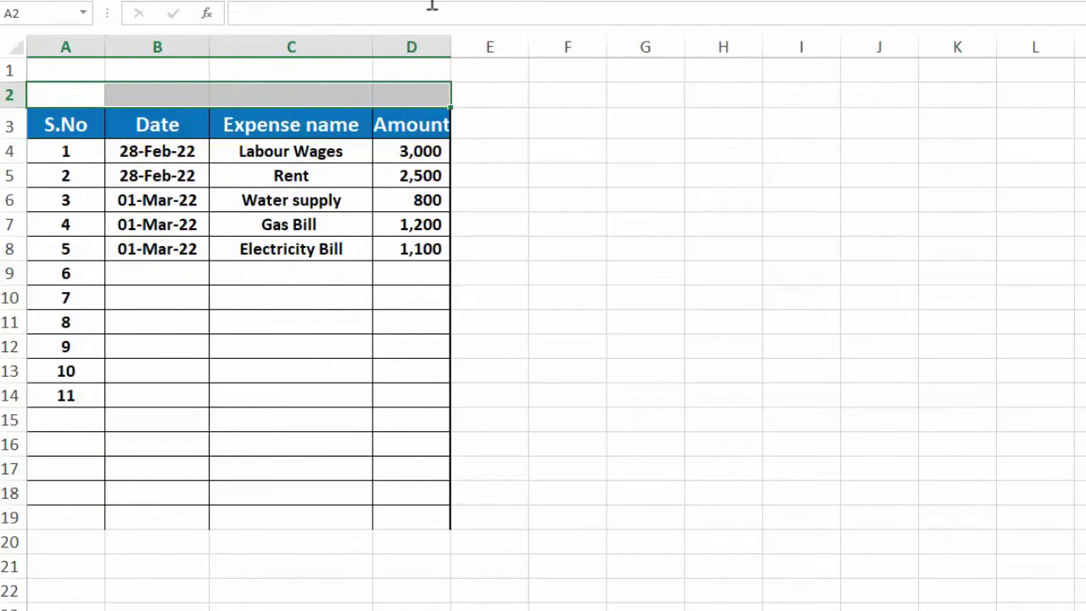
# Step: Merge A2:D2 into an 'Expense Ledger' title with yellow fill and 16-pt font
pyautogui.click(530, 86)
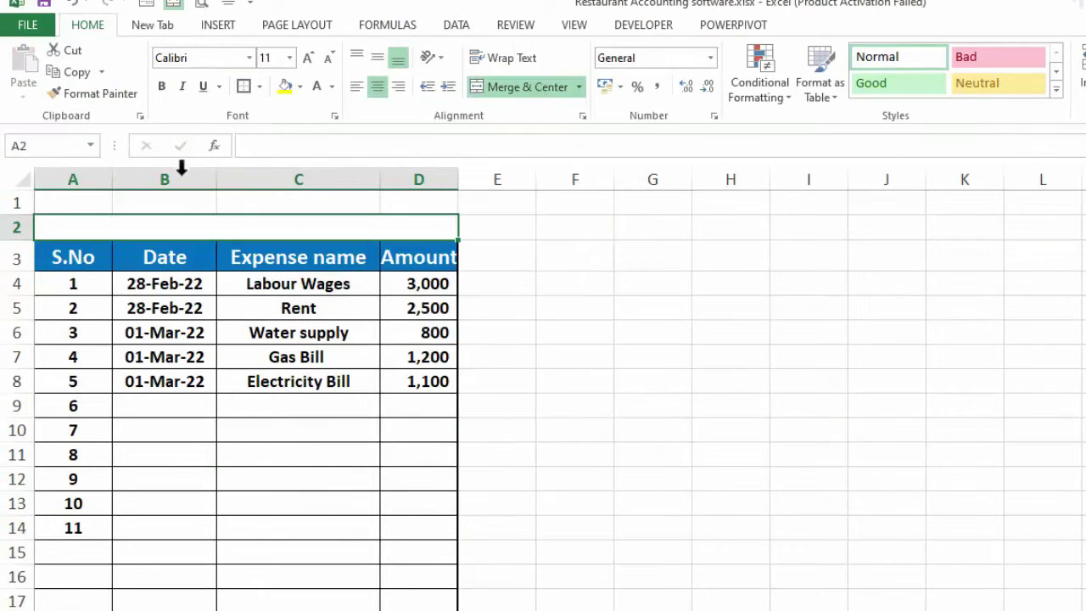
pyautogui.write('Expe')
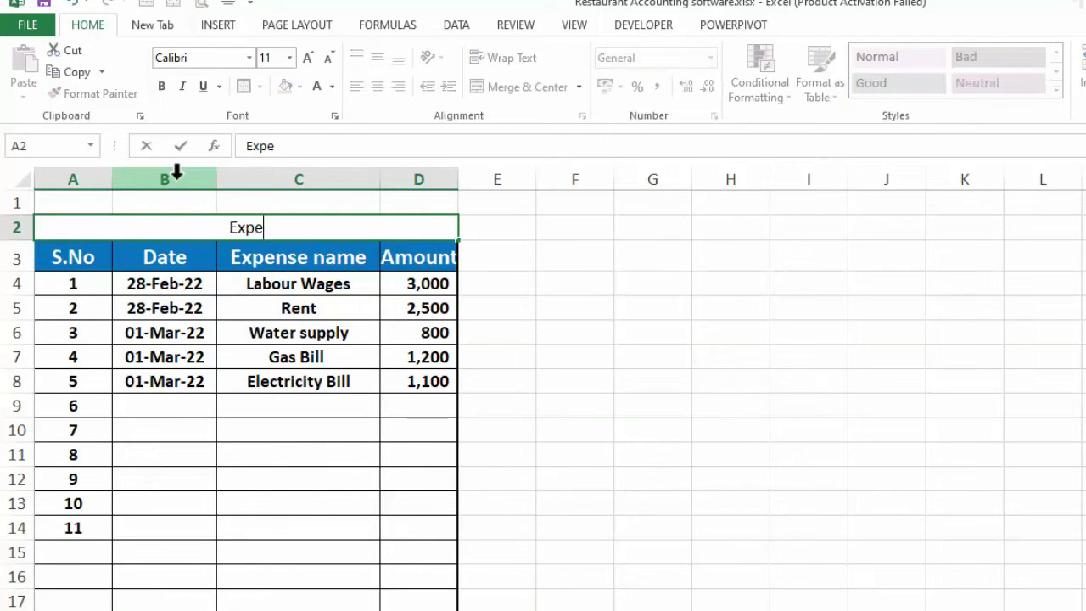
pyautogui.write('nse ')
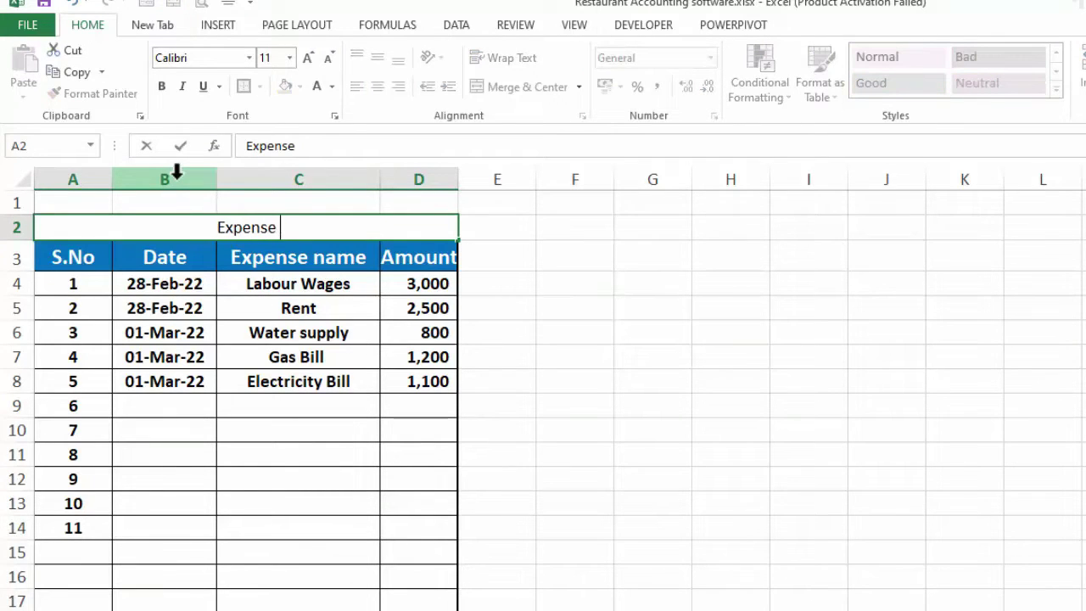
pyautogui.write('Ledgerr')
pyautogui.click(382, 338)
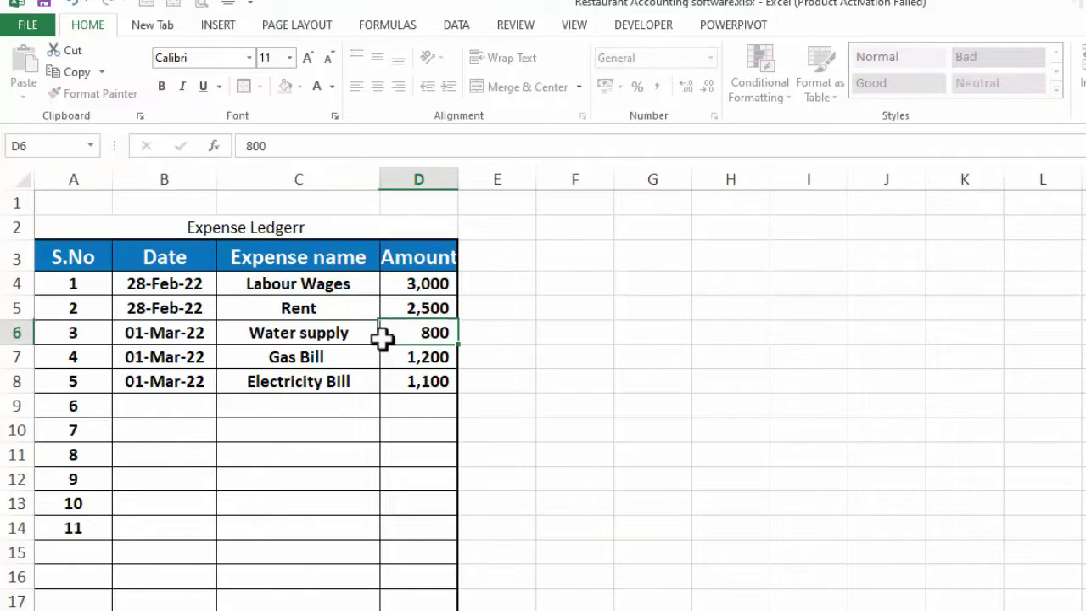
pyautogui.click(315, 227)
pyautogui.click(289, 91)
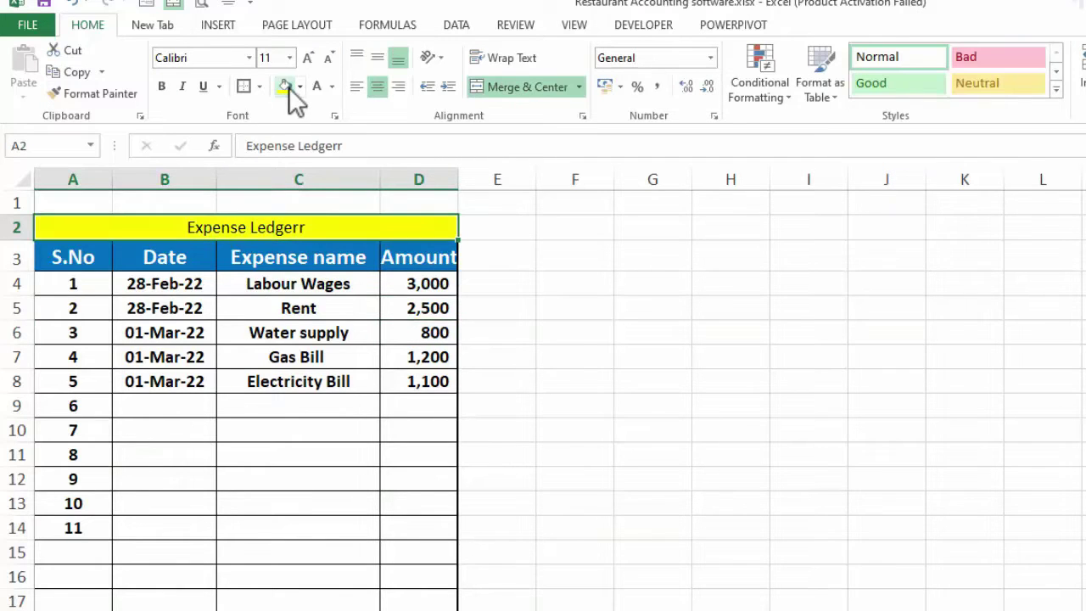
pyautogui.click(307, 58)
pyautogui.click(307, 58)
pyautogui.click(307, 58)
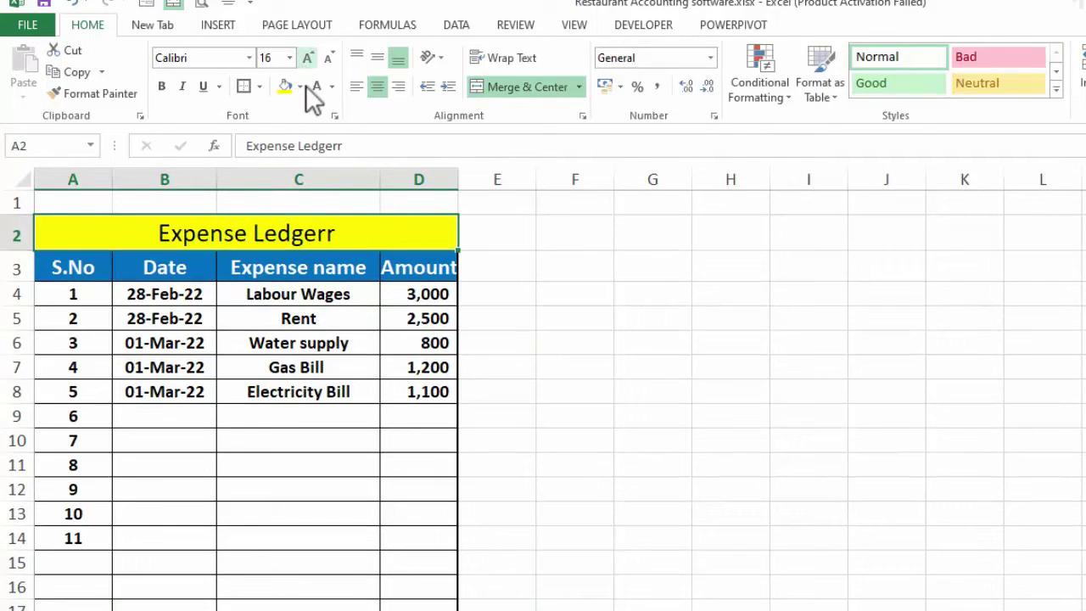
# Step: Fix the 'Ledgerr' typo, then make the title bold with a thick box border
pyautogui.doubleClick(341, 237)
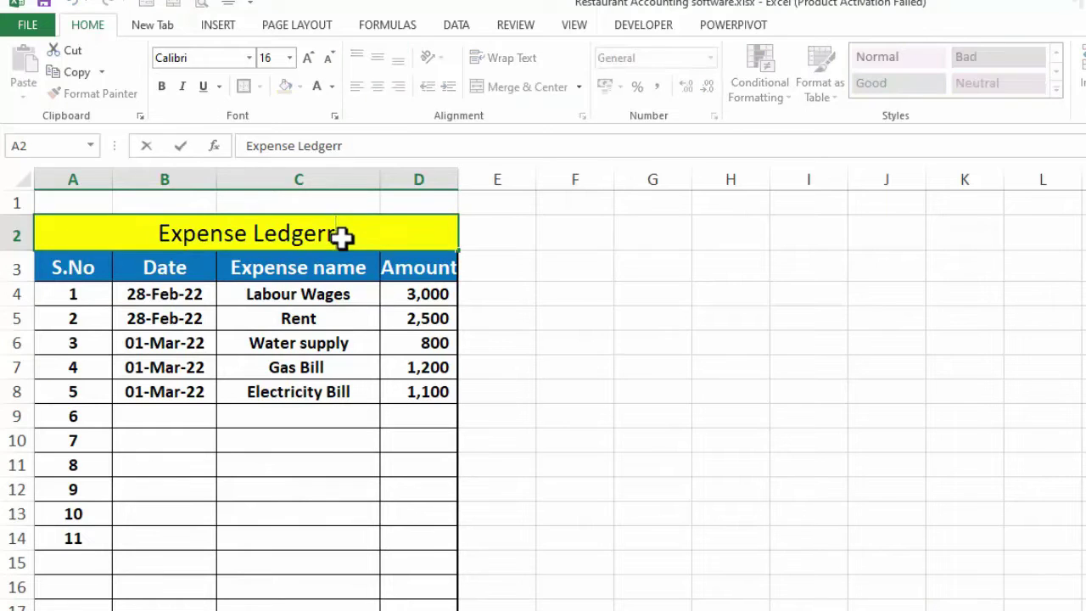
pyautogui.press('BackSpace')
pyautogui.click(541, 297)
pyautogui.click(279, 236)
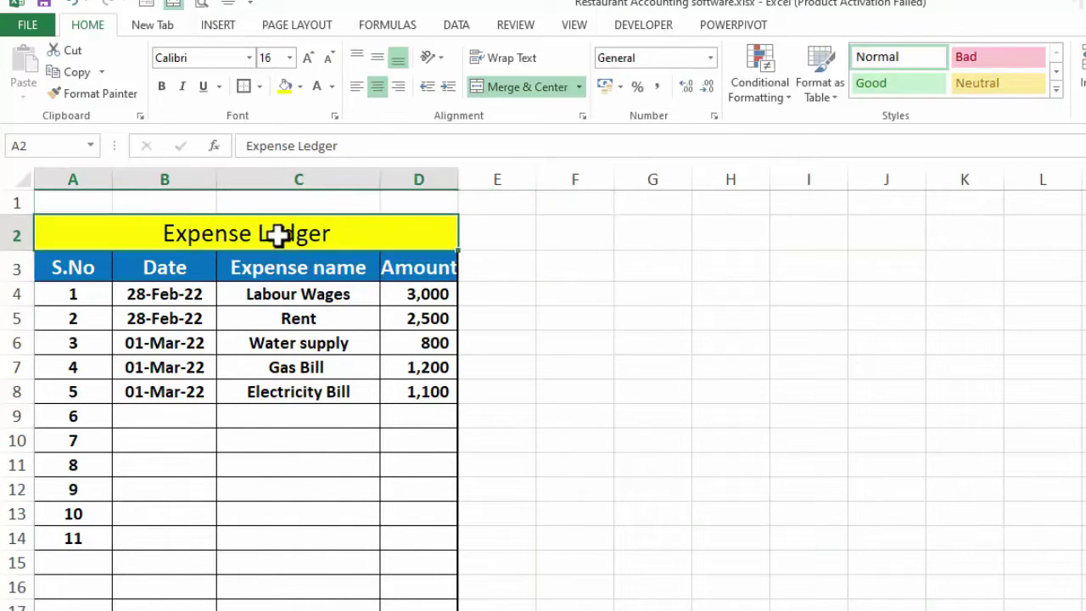
pyautogui.click(161, 86)
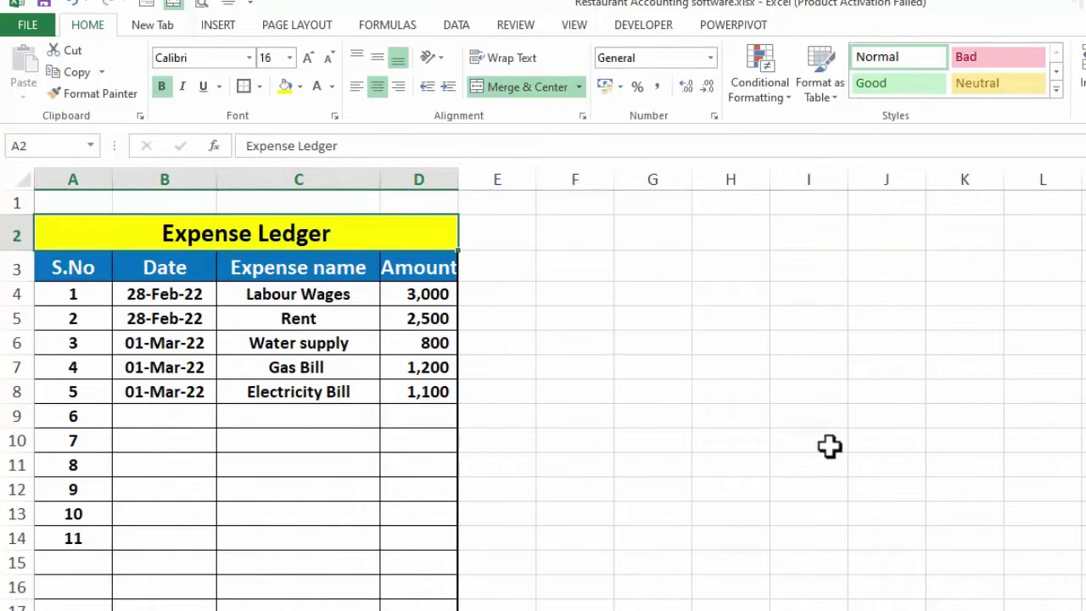
pyautogui.click(830, 447)
pyautogui.click(277, 236)
pyautogui.click(243, 87)
pyautogui.click(759, 376)
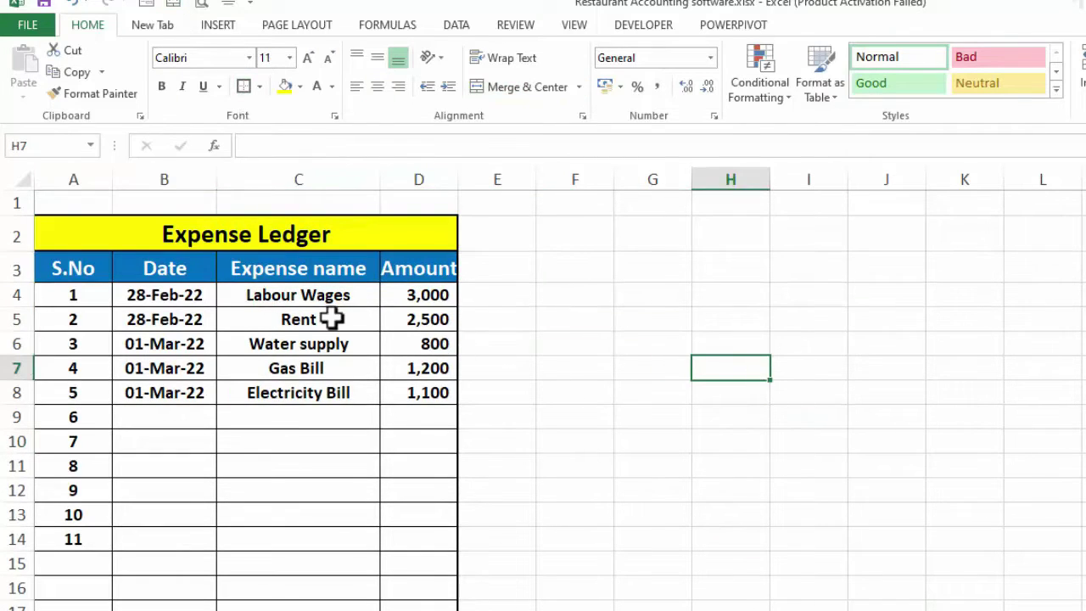
pyautogui.moveTo(71, 272); pyautogui.dragTo(424, 605)
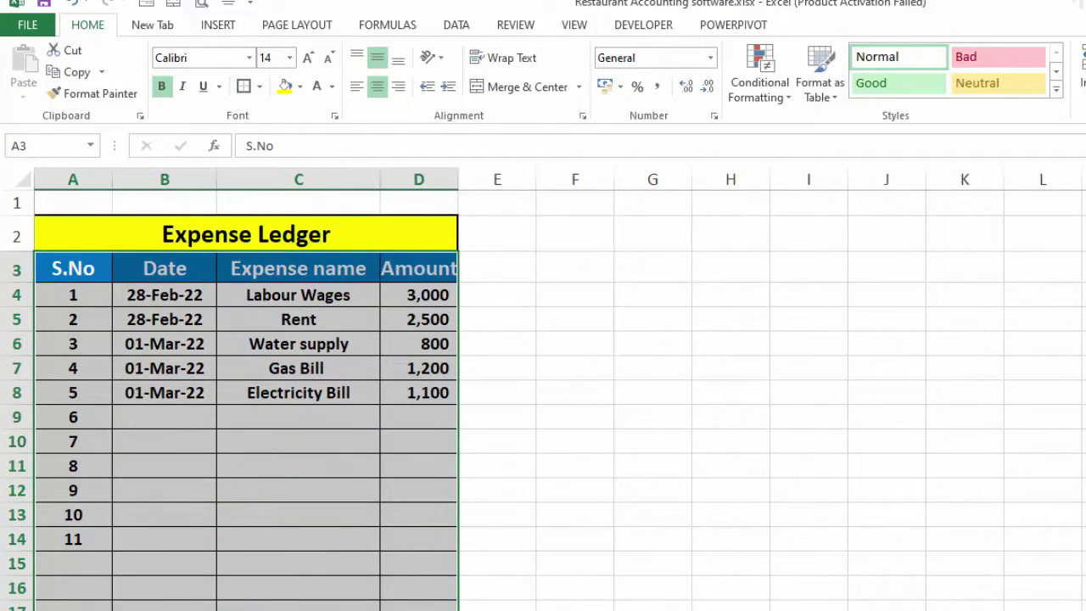
pyautogui.moveTo(73, 610); pyautogui.dragTo(299, 610)
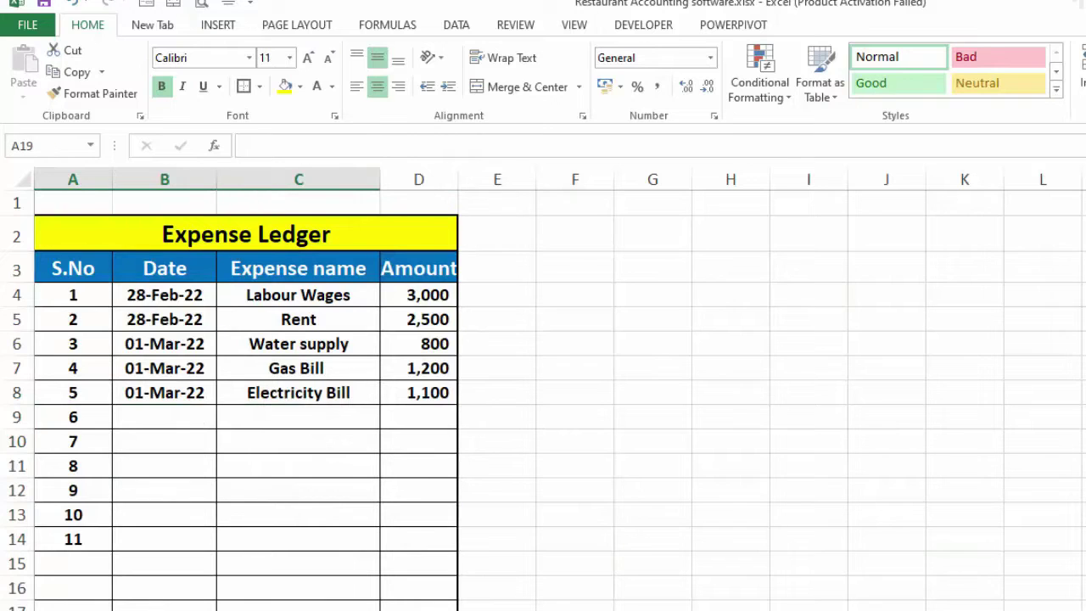
# Step: Merge A19:C19 as 'Total Expnses' and AutoSum the Amount column in D19 to 8,600
pyautogui.click(500, 83)
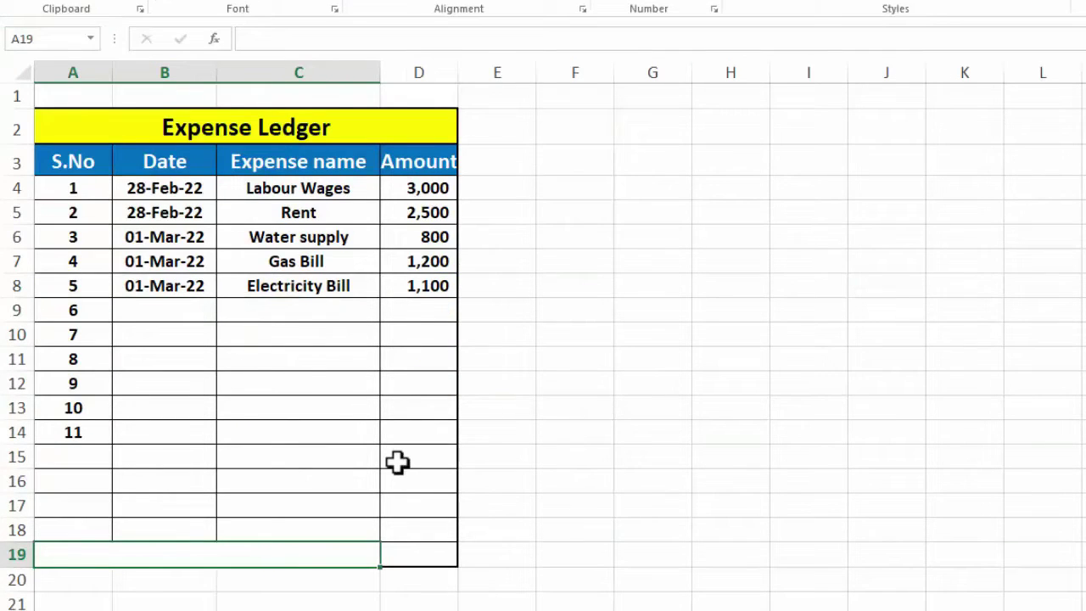
pyautogui.write('Total Exp')
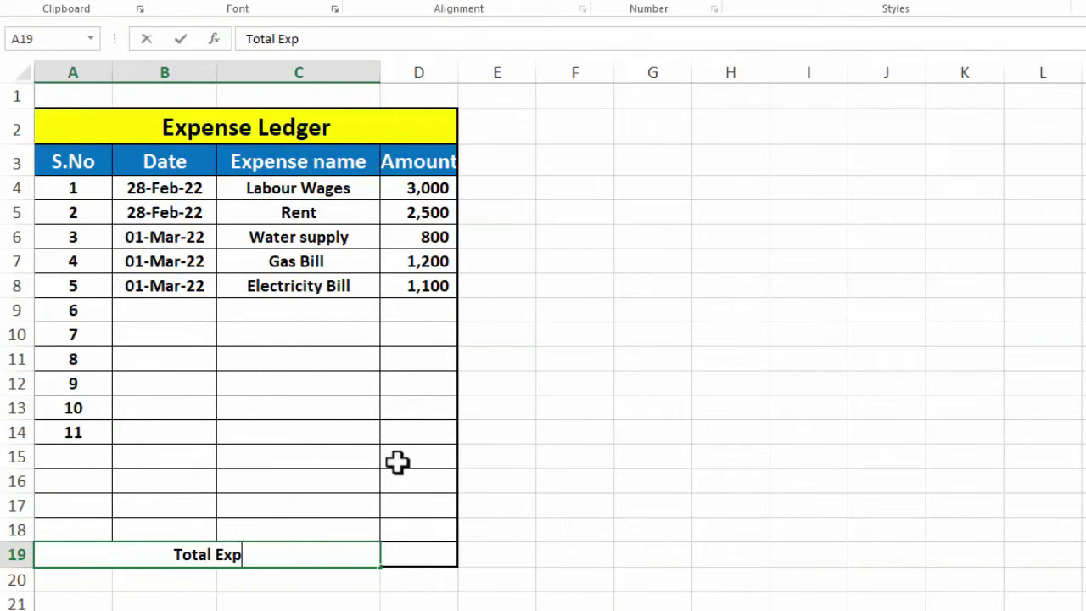
pyautogui.write('nses')
pyautogui.press('Tab')
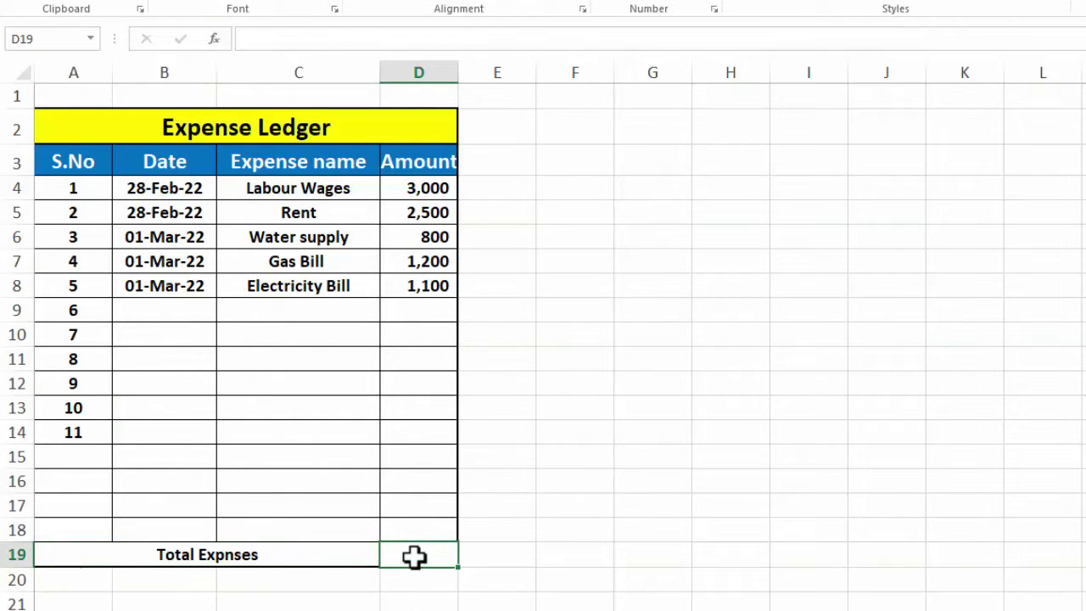
pyautogui.hotkey('alt', '=')
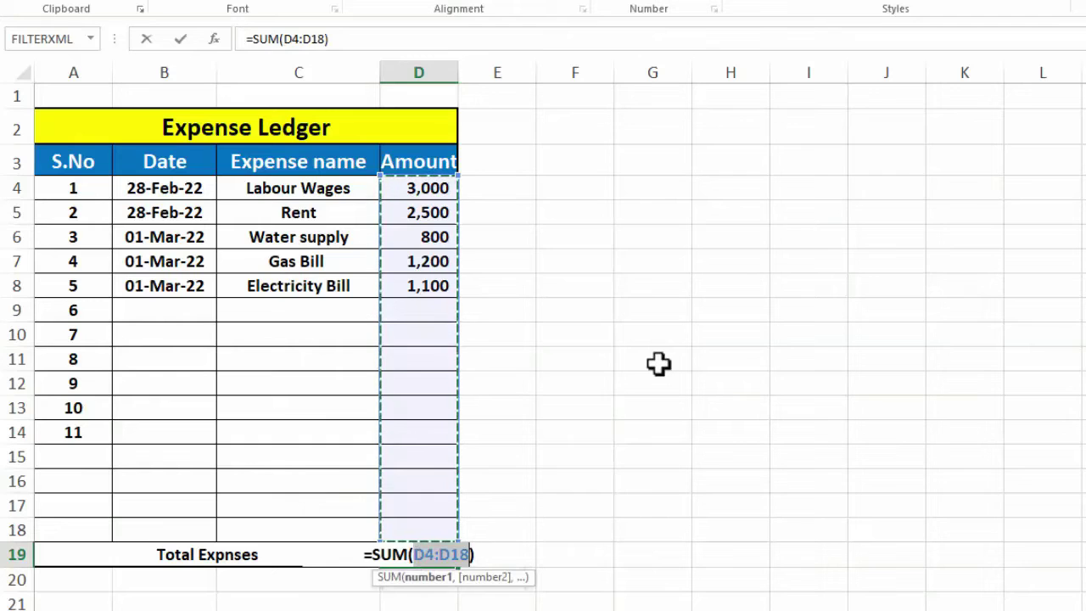
pyautogui.press('Return')
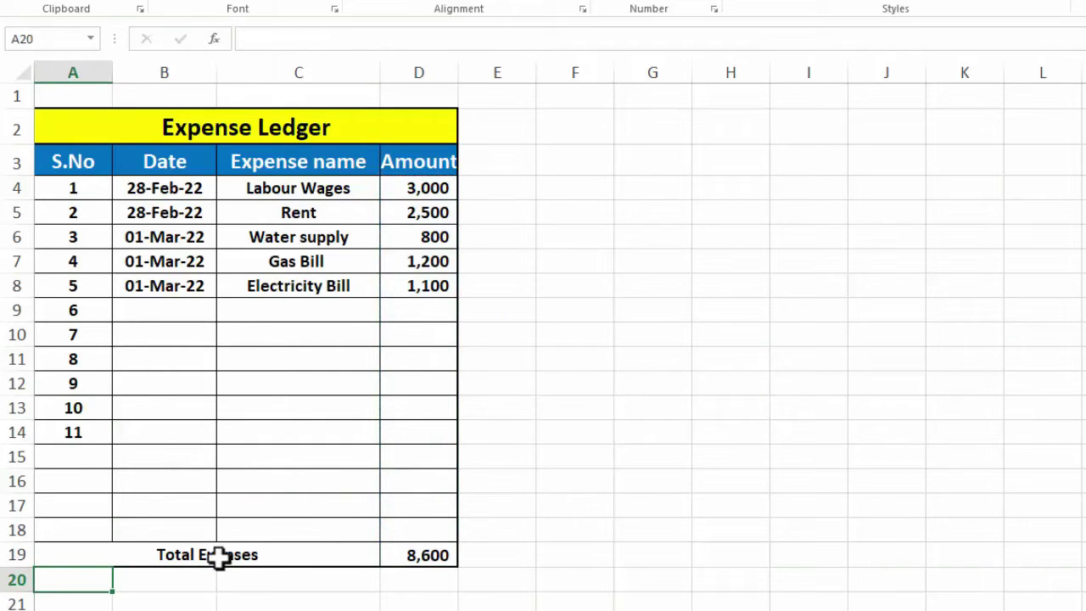
# Step: Fill the total row A19:D19 yellow and move to the Profit & Loss sheet
pyautogui.click(124, 553)
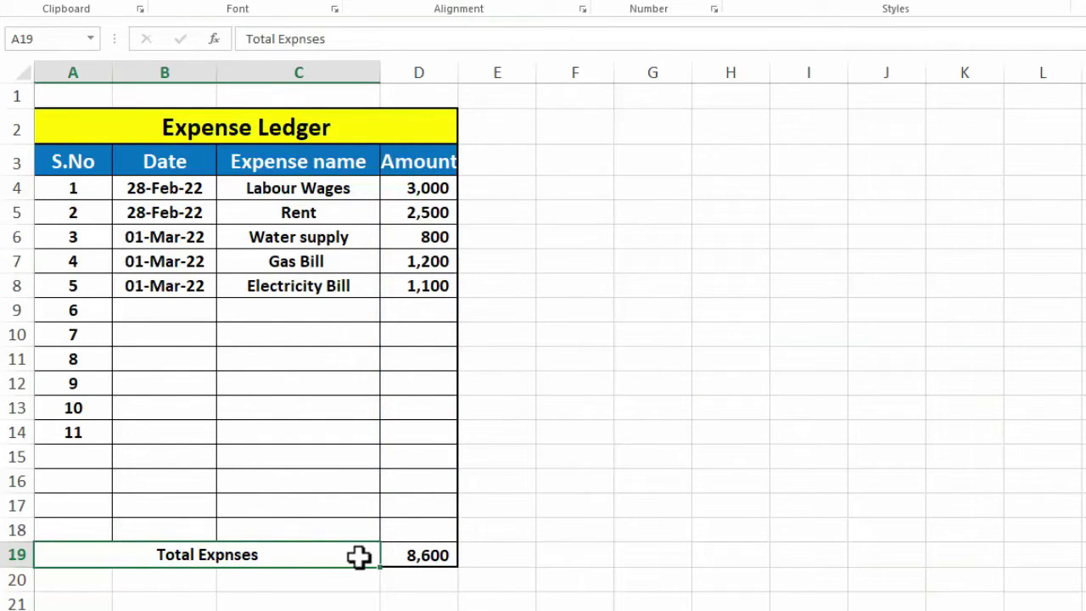
pyautogui.moveTo(358, 556); pyautogui.dragTo(383, 555)
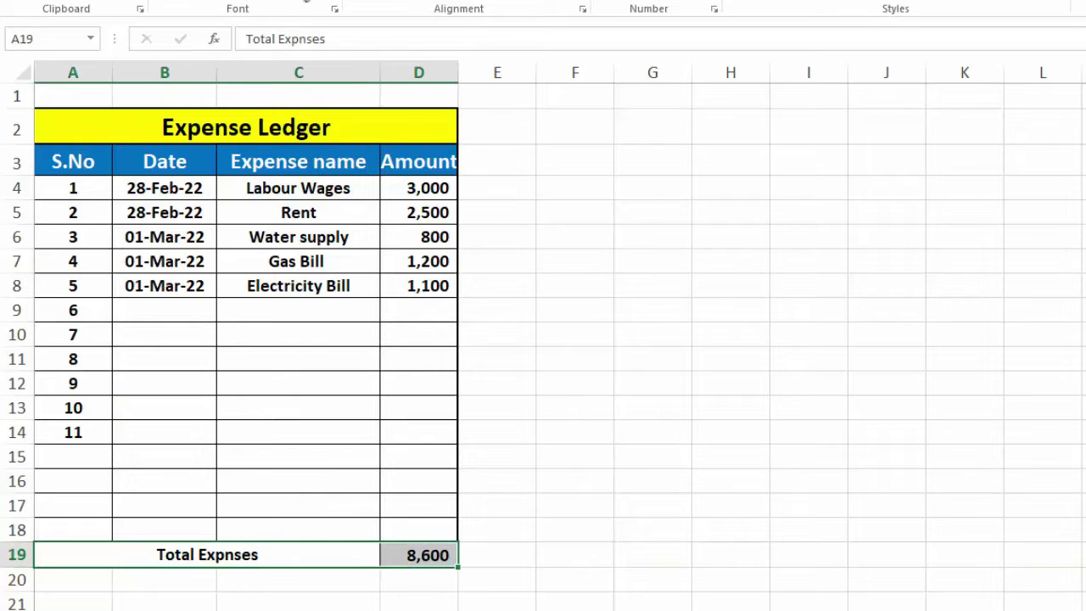
pyautogui.click(304, 3)
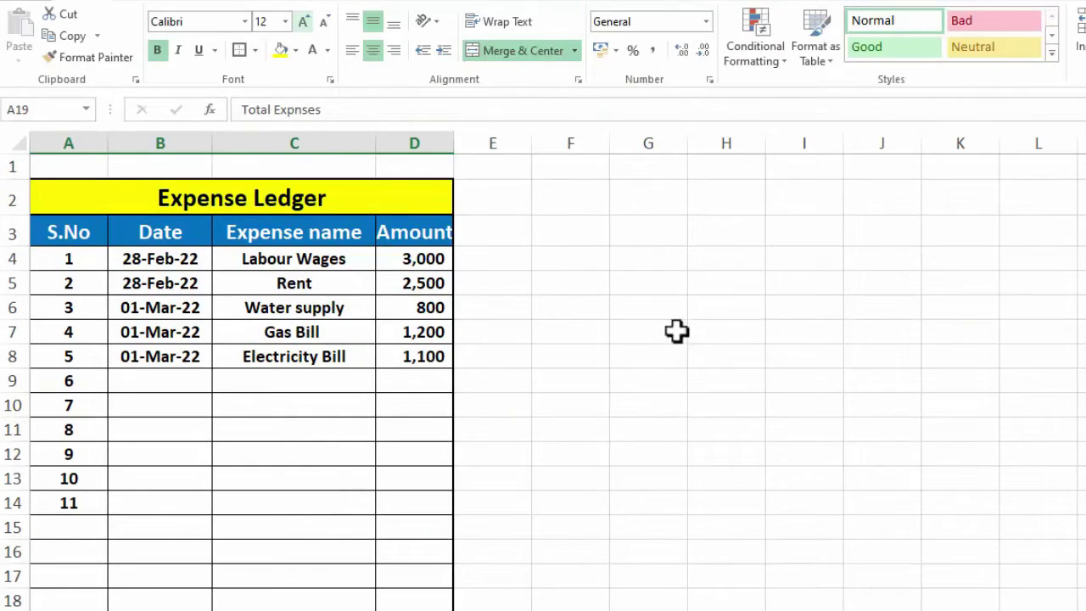
pyautogui.click(795, 427)
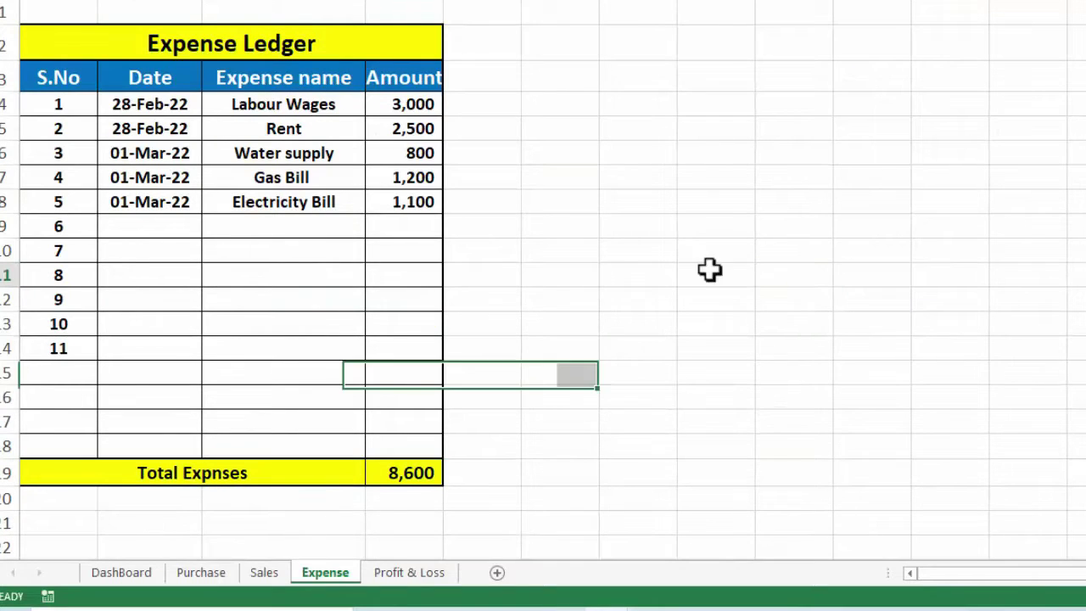
pyautogui.click(399, 576)
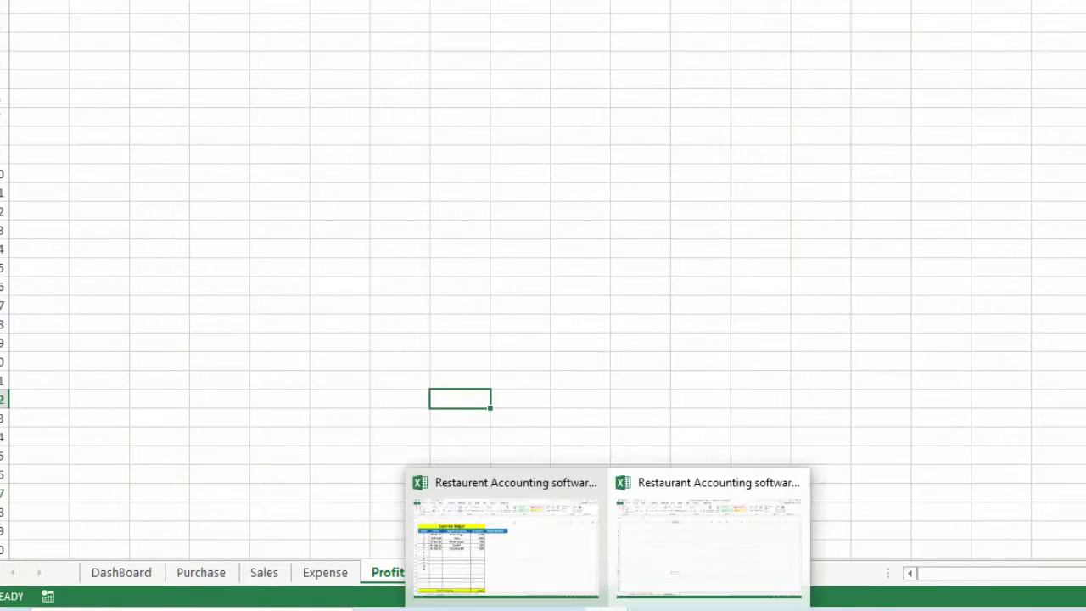
# Step: Copy the finished workbook's Profit & Loss table, from Total Sale 46,740 to Net Profit 13,800
pyautogui.click(564, 563)
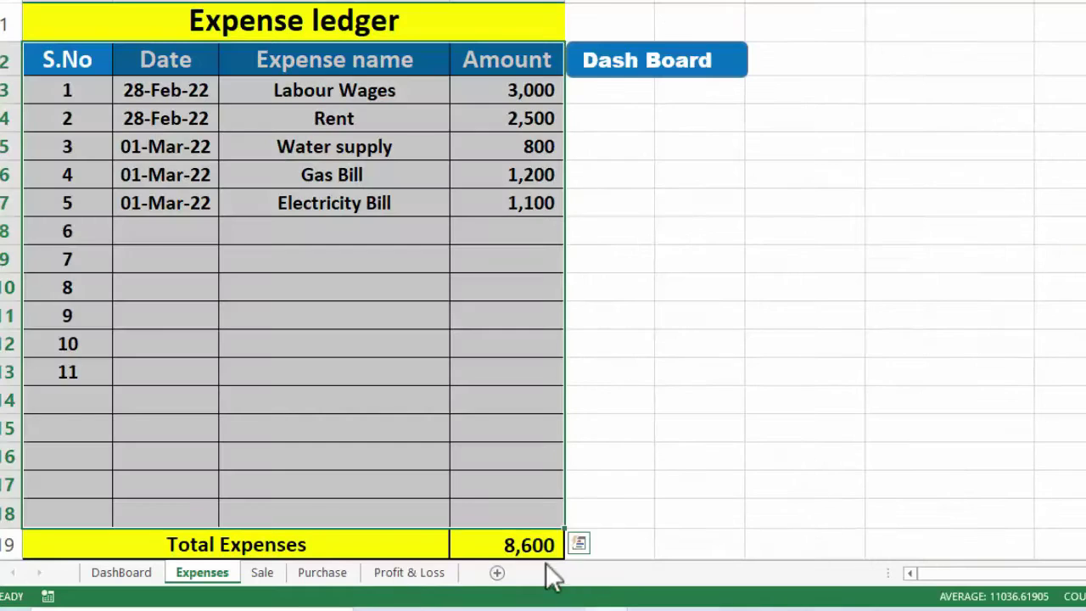
pyautogui.click(389, 574)
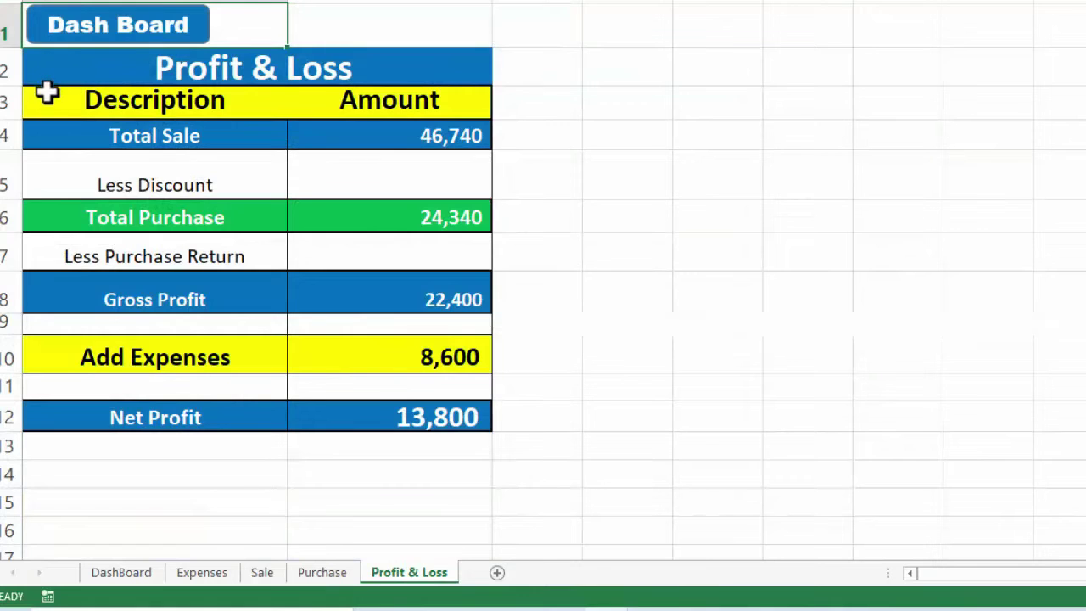
pyautogui.moveTo(48, 80)
pyautogui.mouseDown()
pyautogui.moveTo(237, 237)
pyautogui.moveTo(344, 414)
pyautogui.mouseUp()
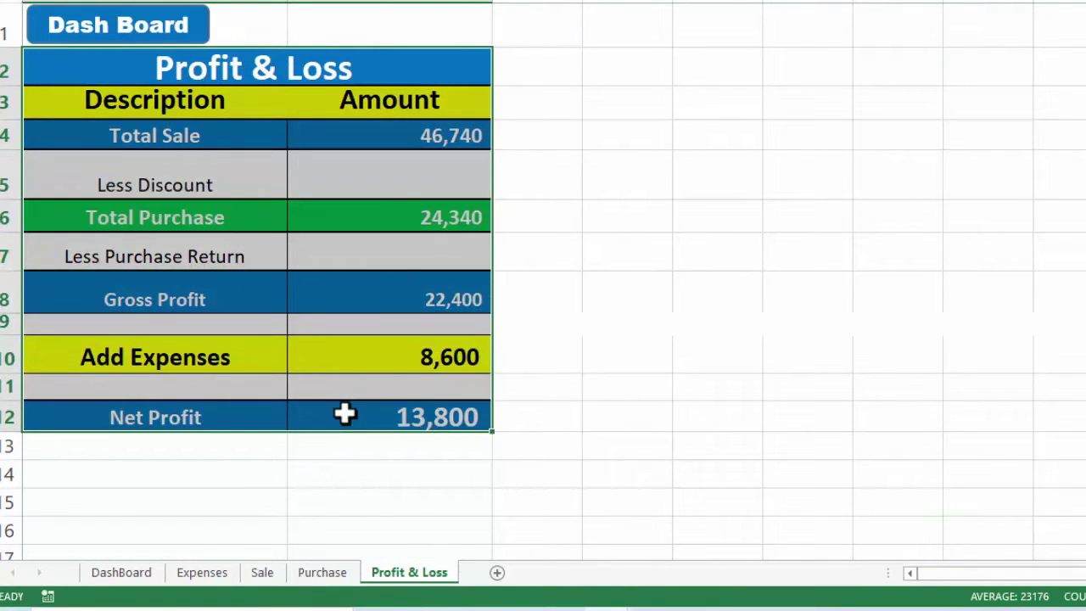
pyautogui.hotkey('ctrl', 'c')
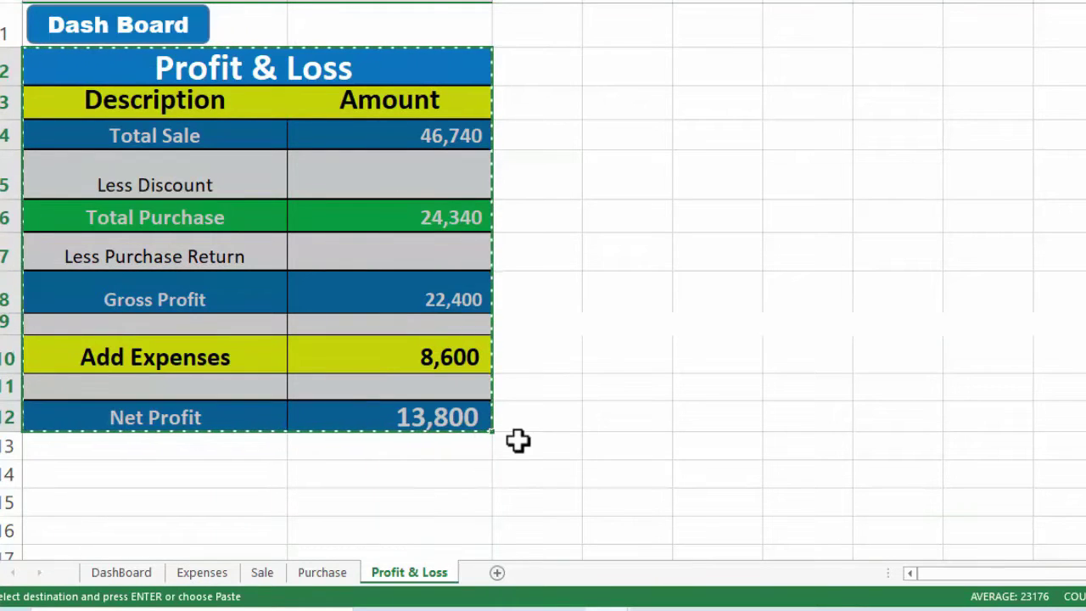
pyautogui.press('Escape')
pyautogui.click(698, 351)
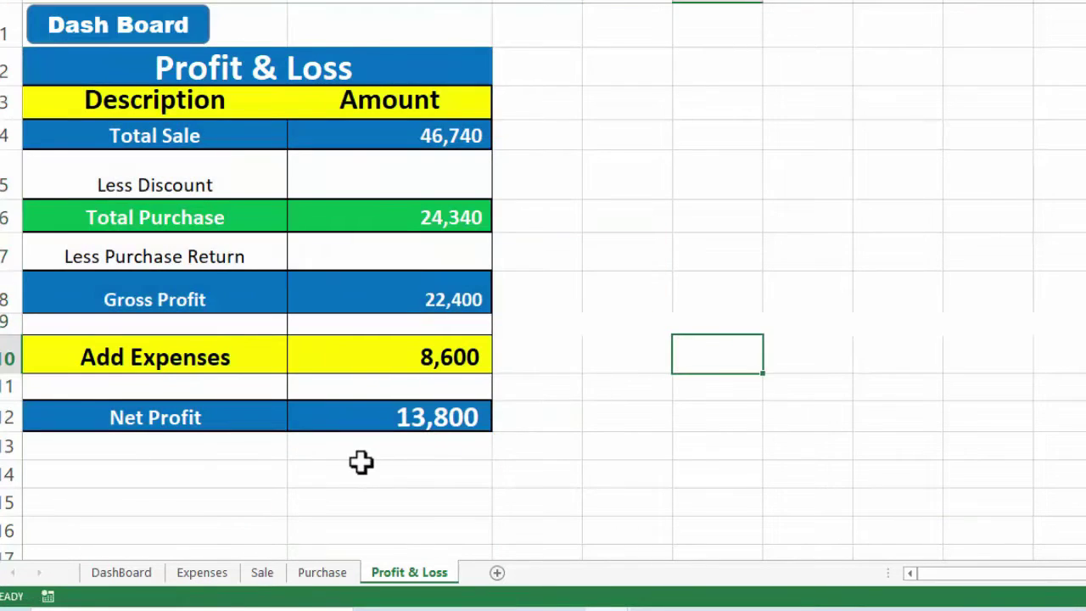
pyautogui.click(155, 160)
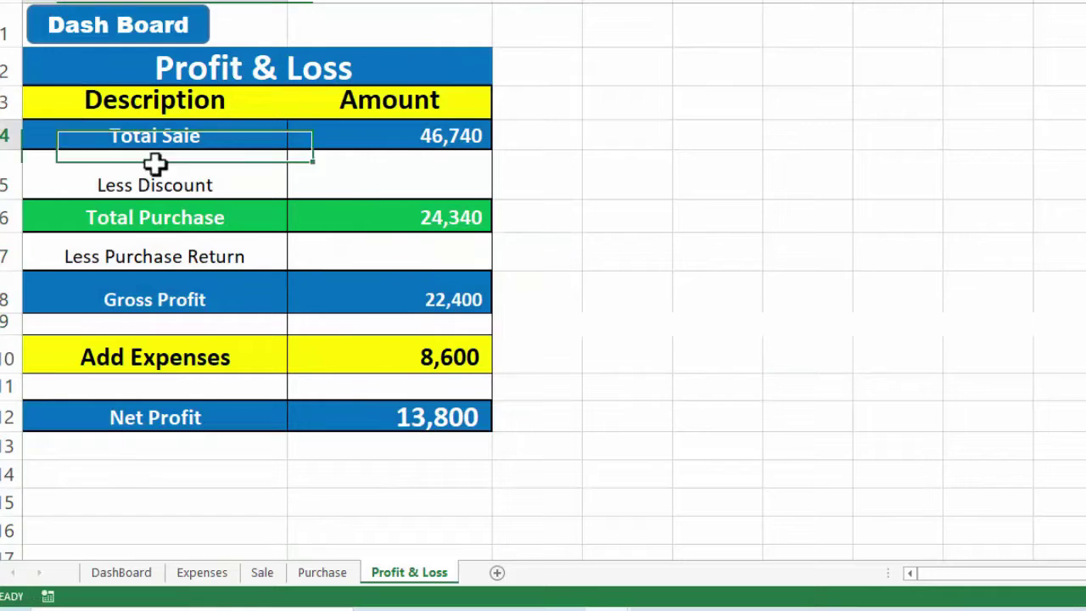
pyautogui.moveTo(154, 163); pyautogui.dragTo(162, 174)
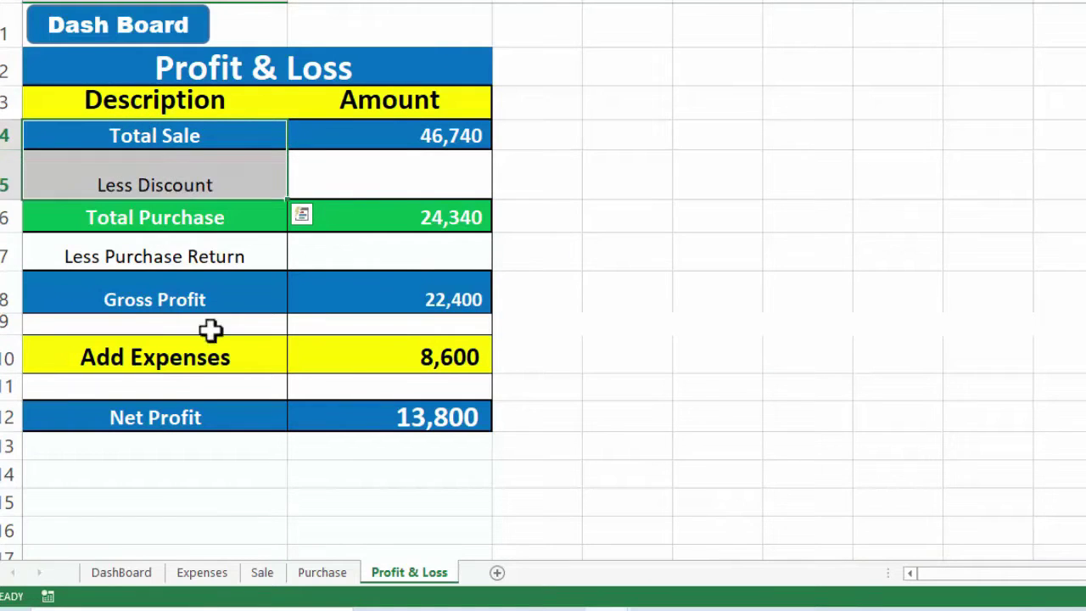
pyautogui.moveTo(210, 330)
pyautogui.mouseDown()
pyautogui.moveTo(220, 398)
pyautogui.moveTo(429, 417)
pyautogui.mouseUp()
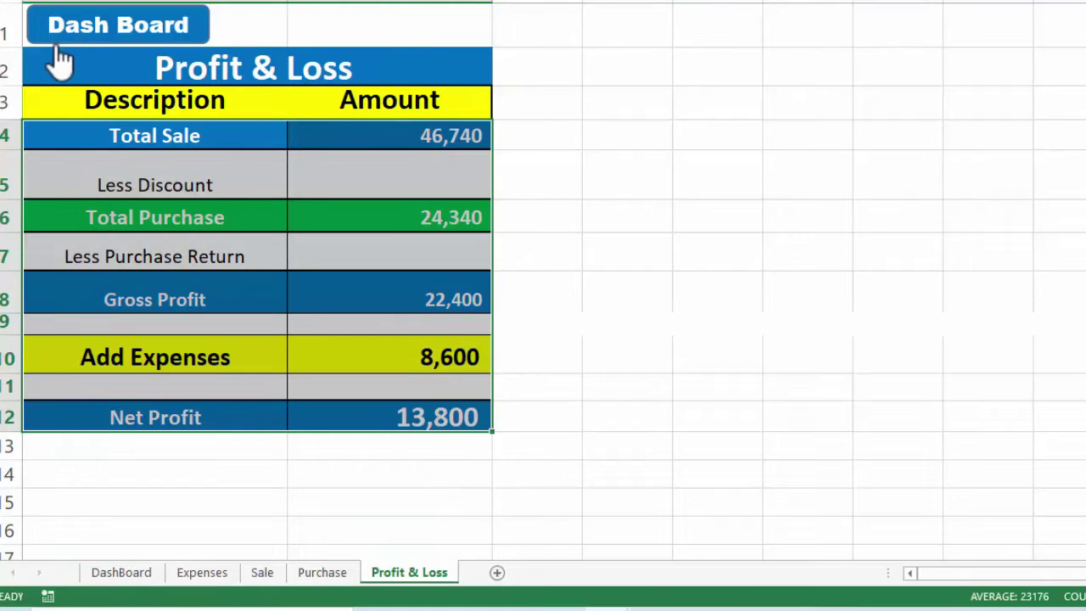
pyautogui.moveTo(54, 53)
pyautogui.mouseDown()
pyautogui.moveTo(301, 136)
pyautogui.moveTo(466, 405)
pyautogui.moveTo(466, 444)
pyautogui.moveTo(462, 424)
pyautogui.mouseUp()
pyautogui.hotkey('ctrl', 'c')
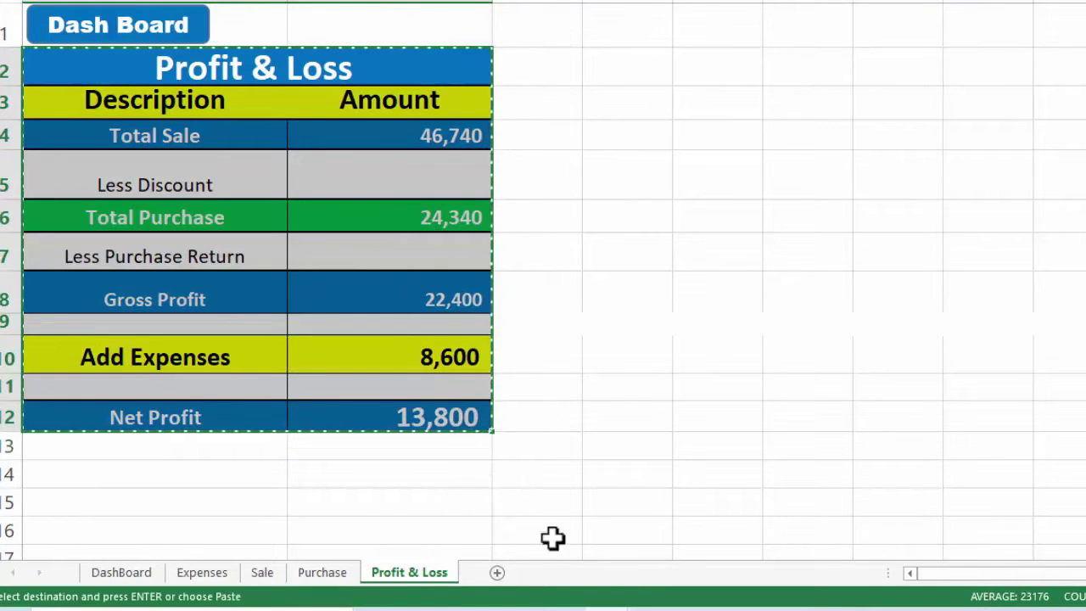
# Step: Paste the Profit & Loss table into the empty sheet and widen columns A and B
pyautogui.click(677, 577)
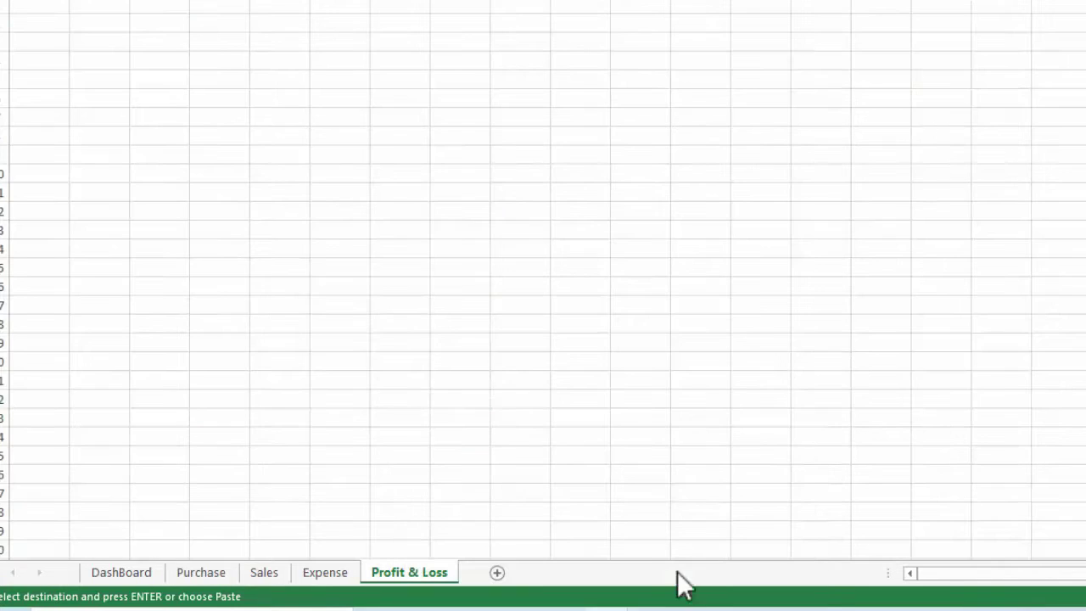
pyautogui.click(46, 44)
pyautogui.hotkey('ctrl', 'v')
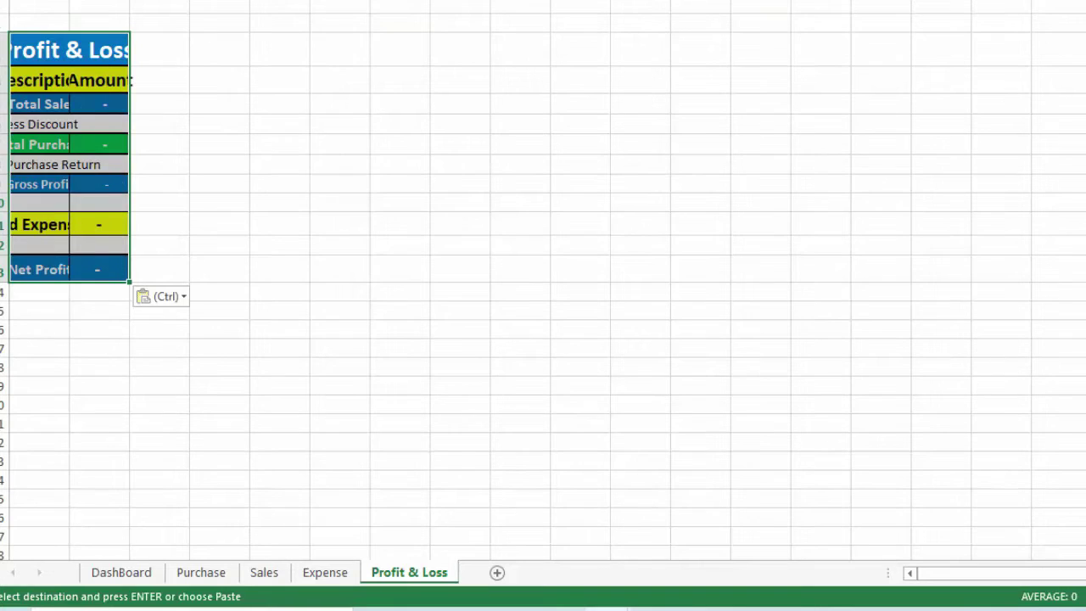
pyautogui.moveTo(70, 2); pyautogui.dragTo(155, 1)
pyautogui.moveTo(172, 187); pyautogui.dragTo(232, 187)
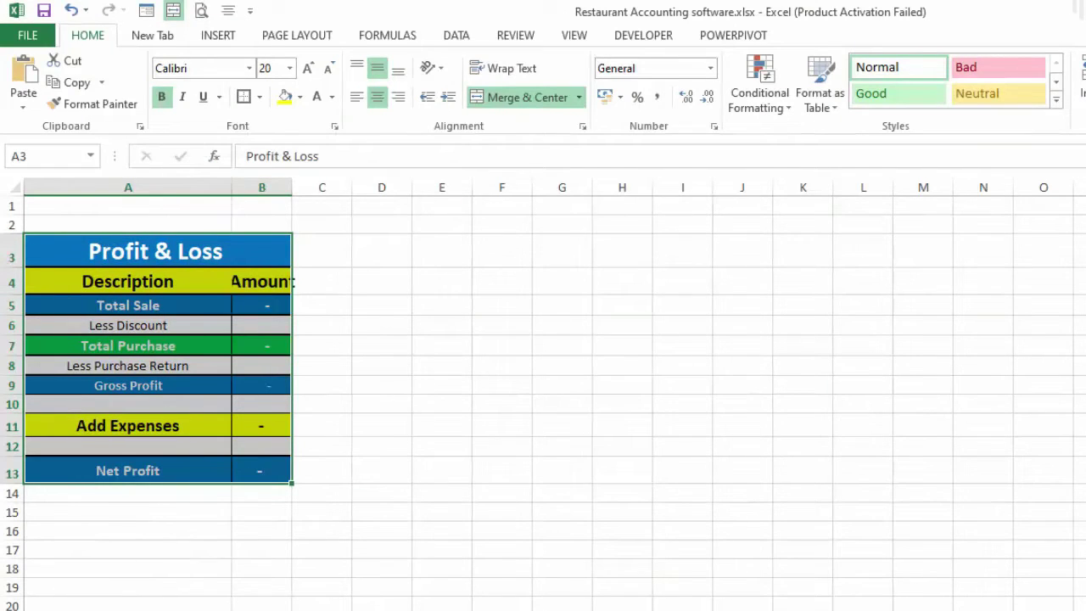
pyautogui.keyDown('ctrl'); pyautogui.scroll(2, 543, 394); pyautogui.keyUp('ctrl')
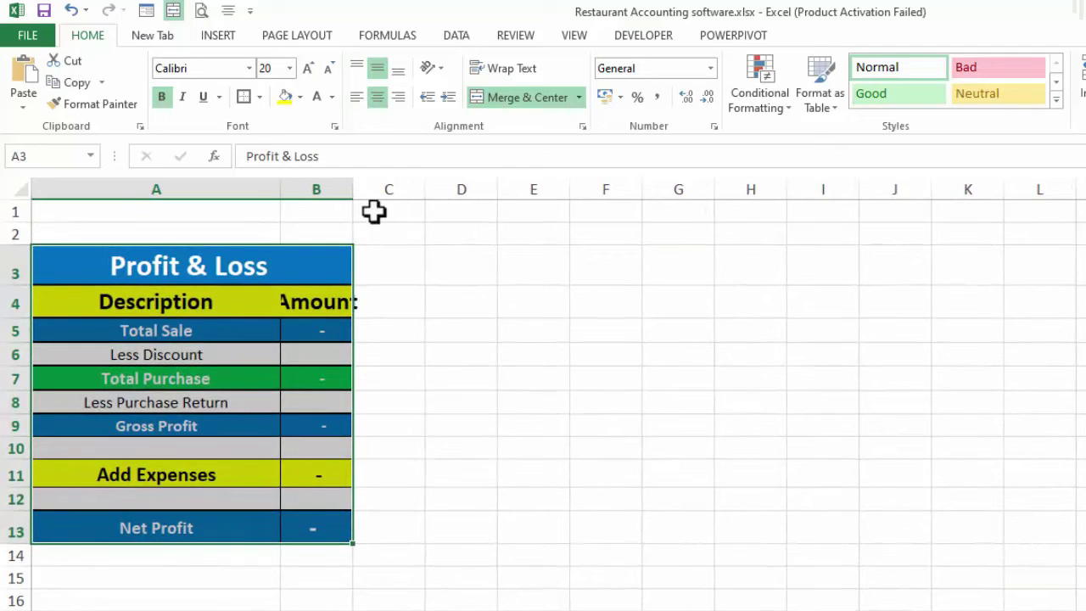
pyautogui.doubleClick(353, 188)
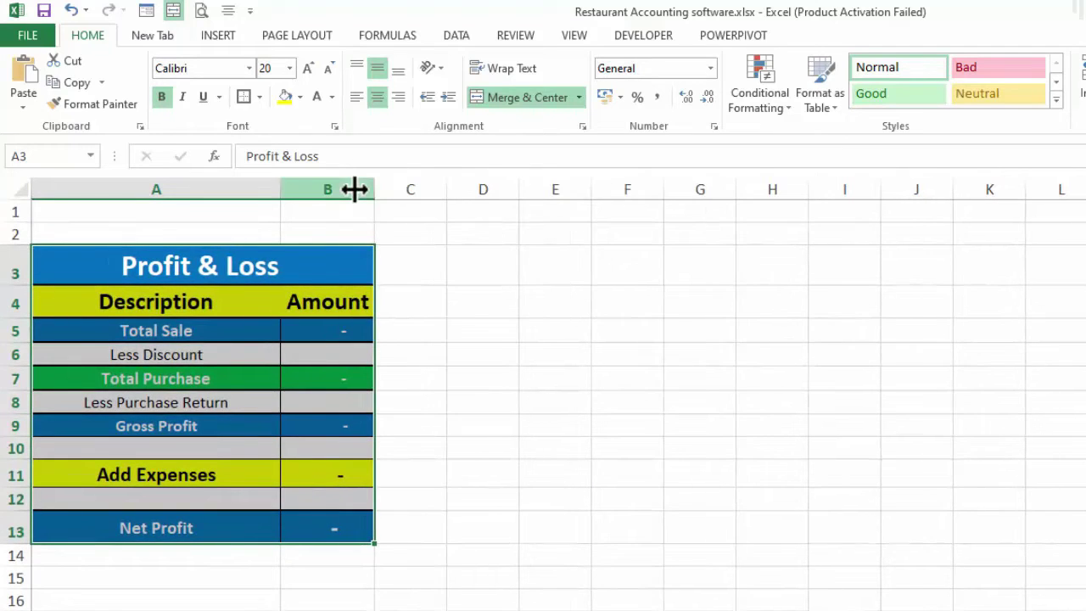
# Step: Clear the copied amounts from the Amount column, leaving it empty
pyautogui.click(299, 335)
pyautogui.press('BackSpace')
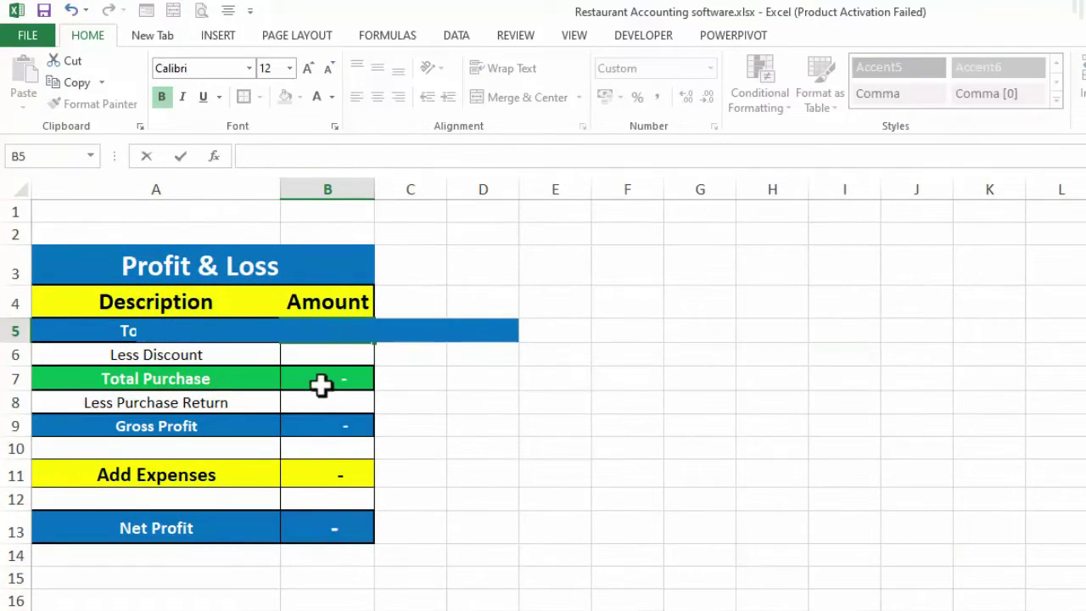
pyautogui.doubleClick(322, 383)
pyautogui.click(498, 497)
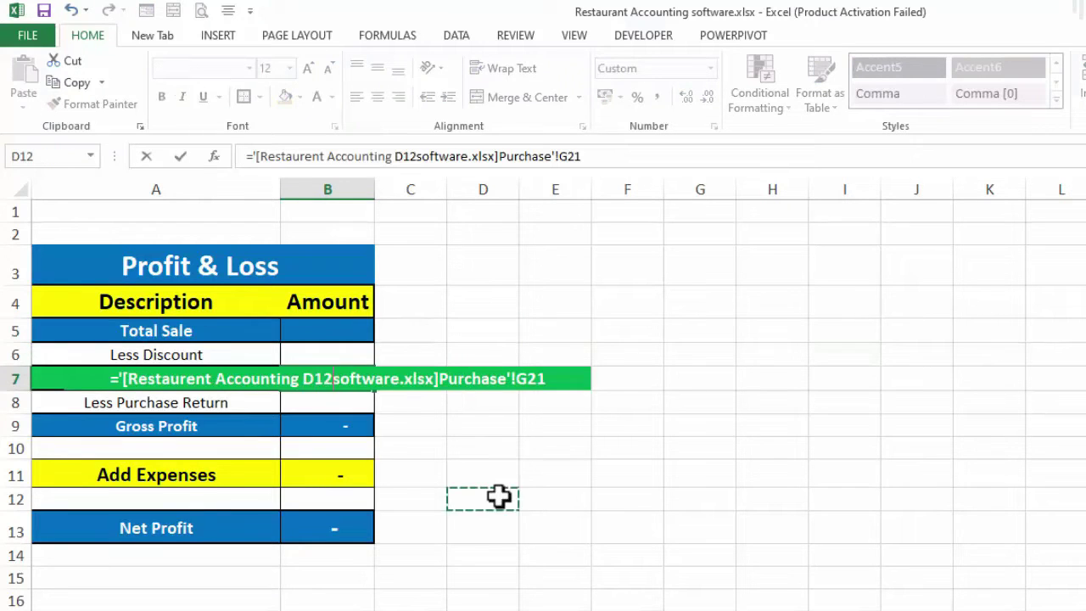
pyautogui.press('Escape')
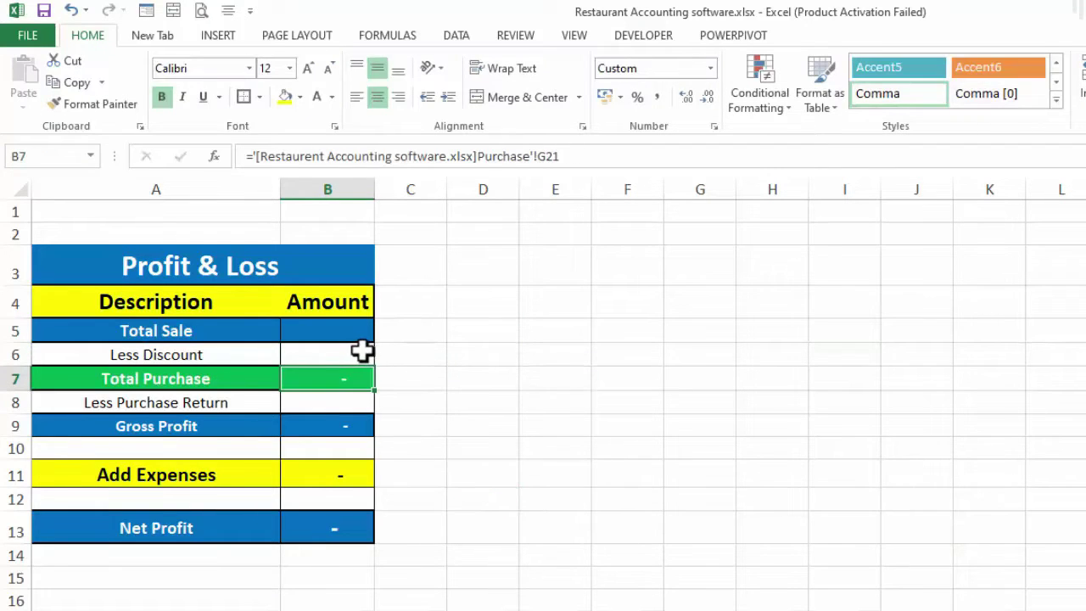
pyautogui.moveTo(357, 355); pyautogui.dragTo(346, 518)
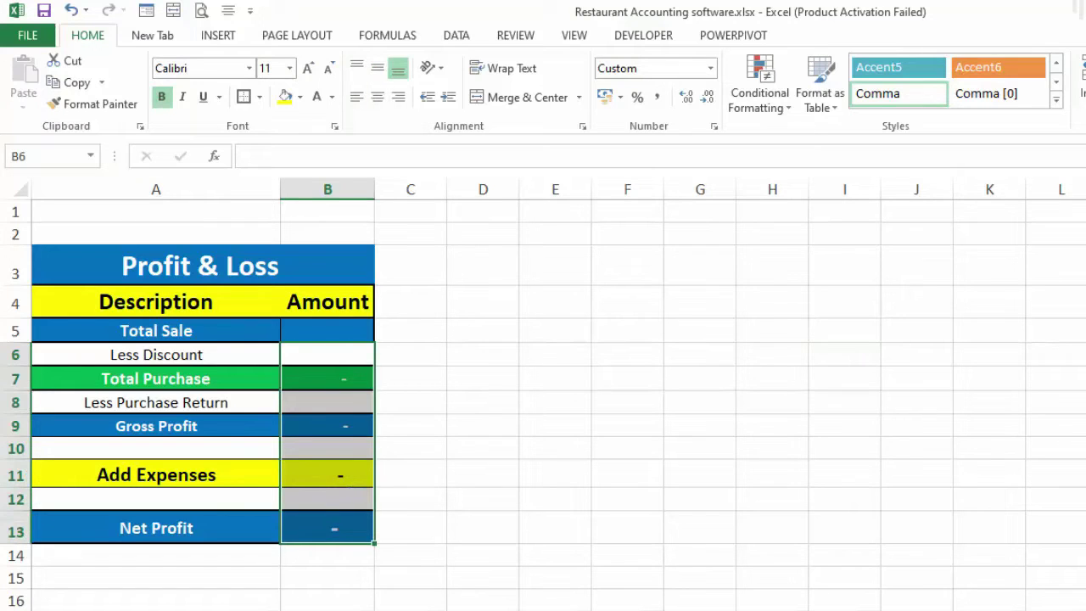
# Step: Widen the Profit & Loss Amount column further, then return to the Purchase ledger sheet
pyautogui.click(810, 407)
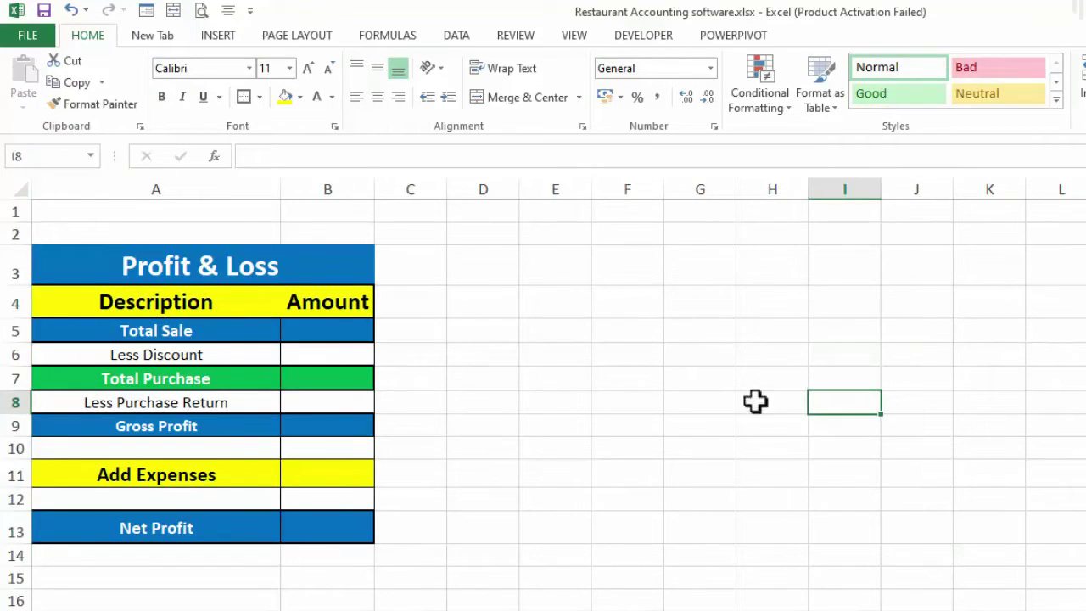
pyautogui.moveTo(374, 188); pyautogui.dragTo(433, 189)
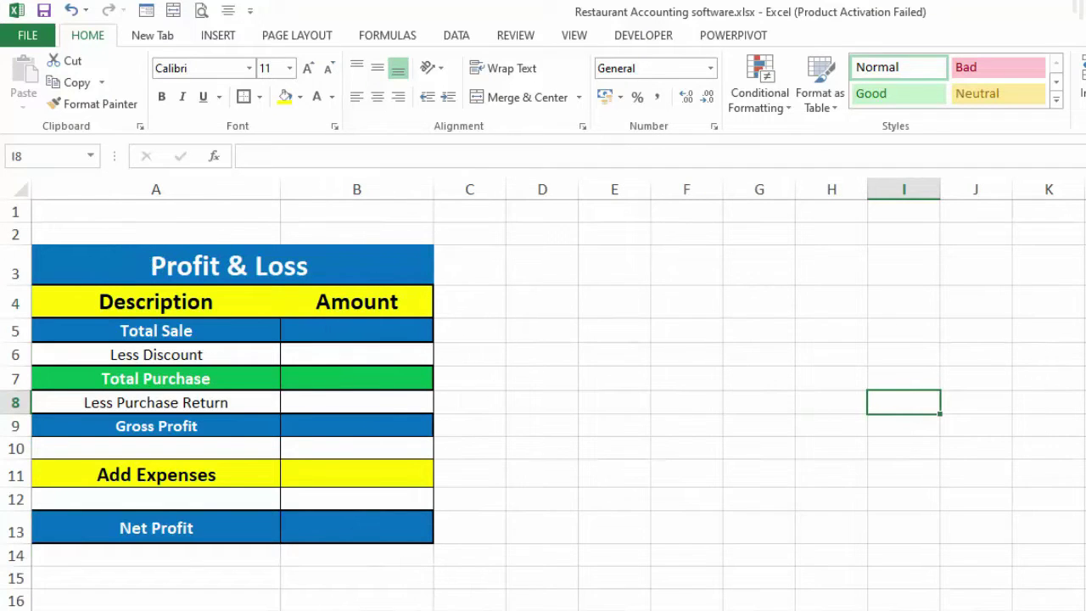
pyautogui.scroll(1, 289, 363)
pyautogui.click(290, 364)
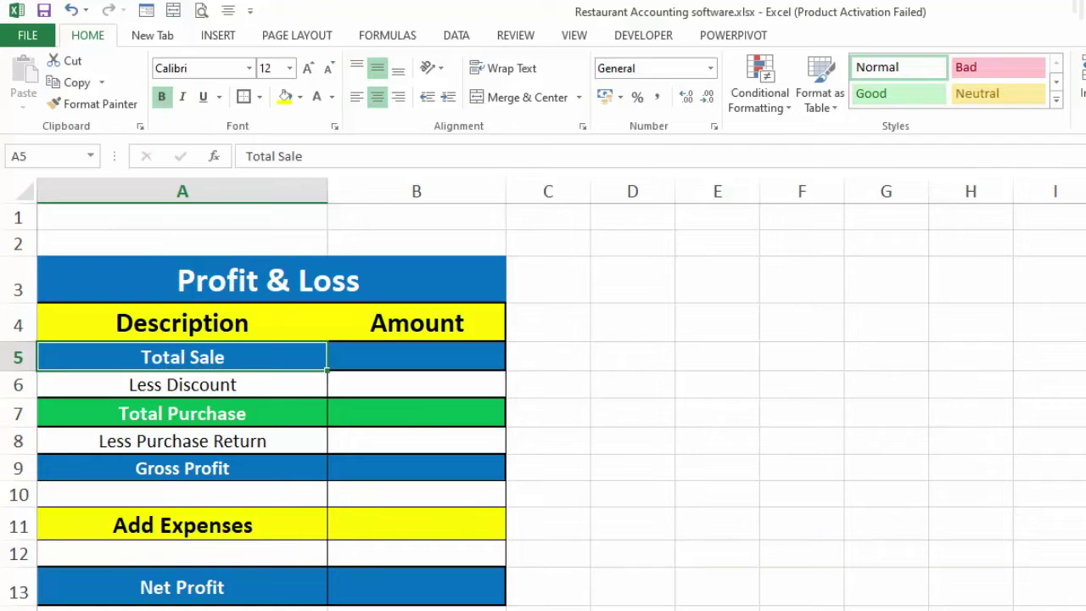
pyautogui.click(717, 610)
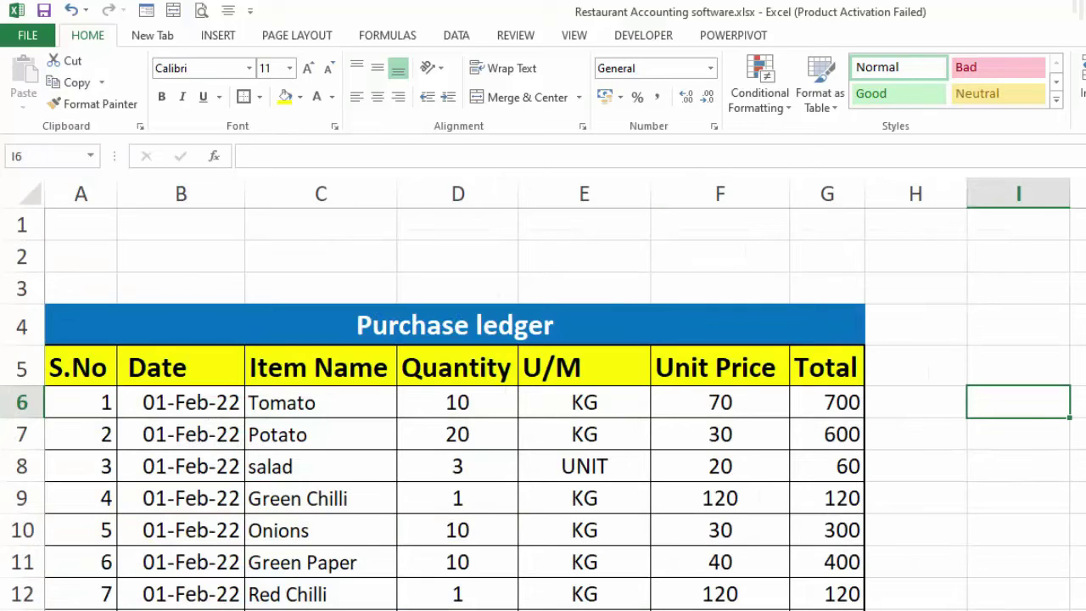
# Step: AutoSum the Purchase Total column G6:G21 into G22, giving a grand total of 24340
pyautogui.scroll(-5, 967, 428)
pyautogui.scroll(-1, 967, 428)
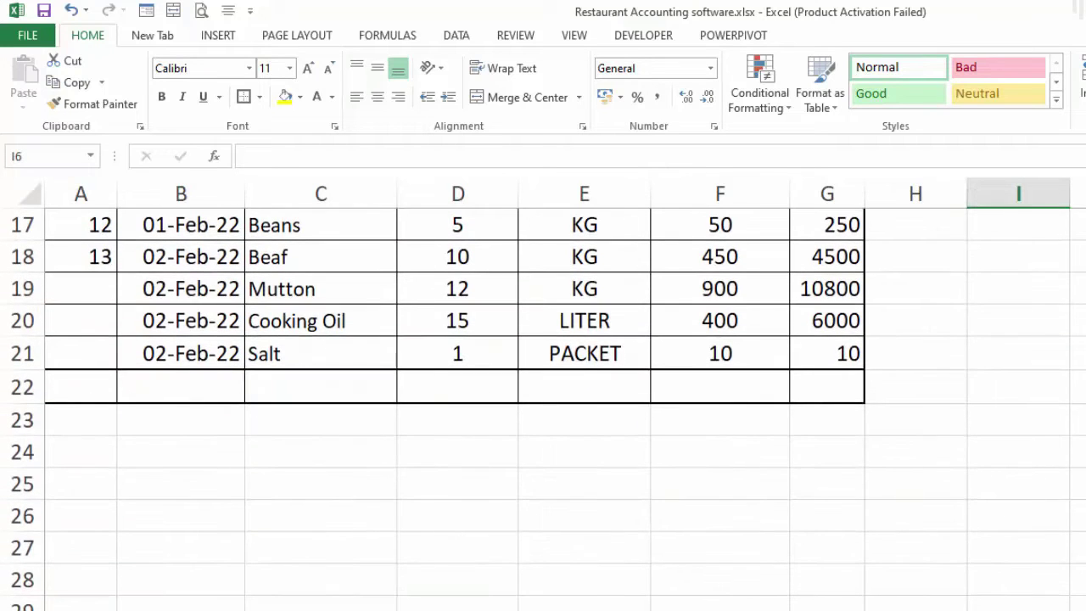
pyautogui.click(835, 384)
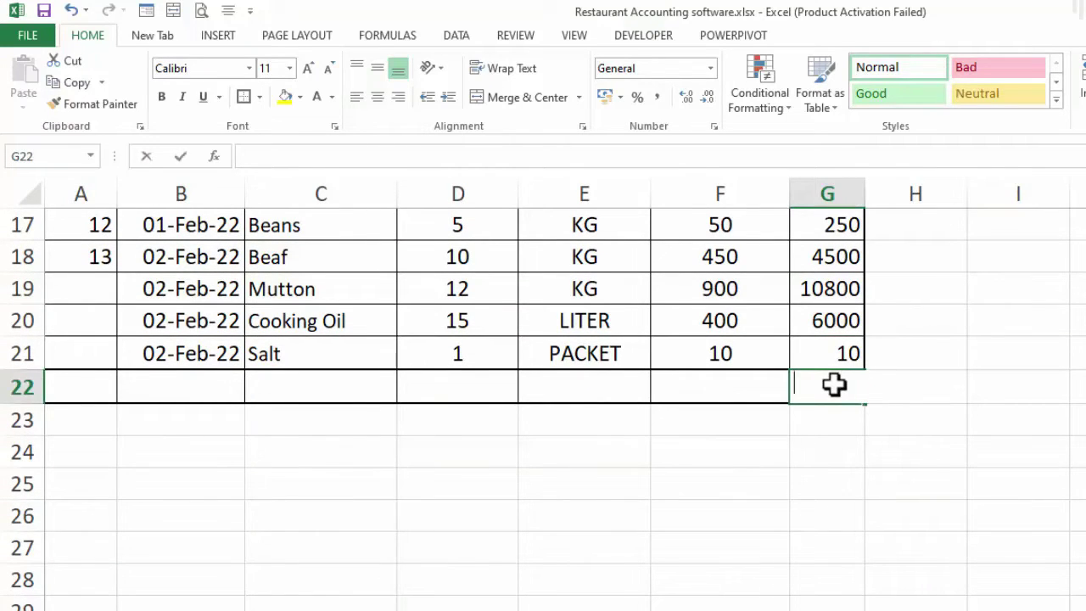
pyautogui.hotkey('alt', '=')
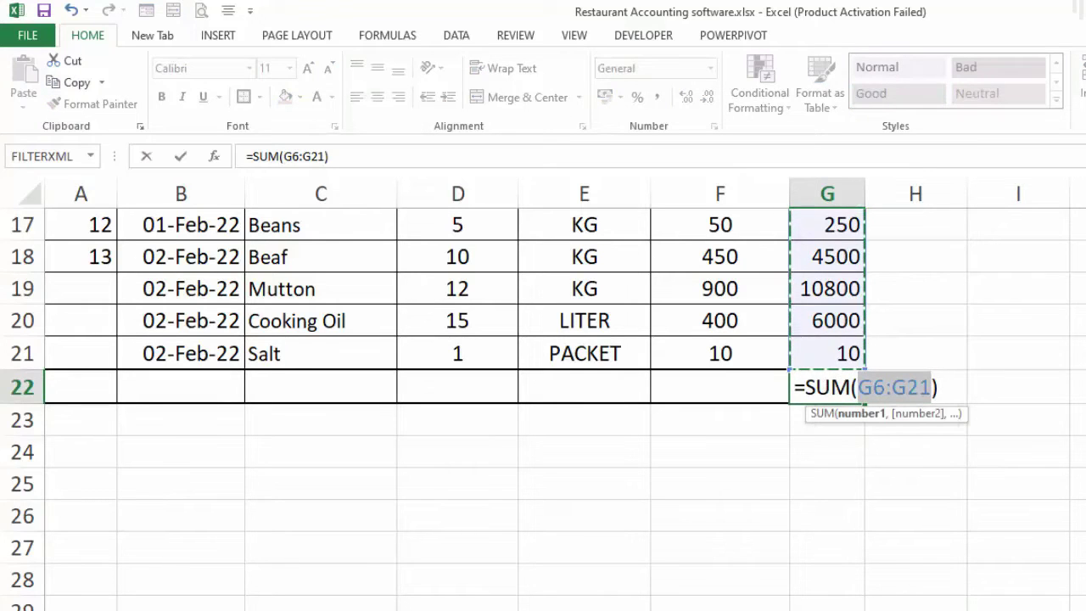
pyautogui.scroll(5, 543, 407)
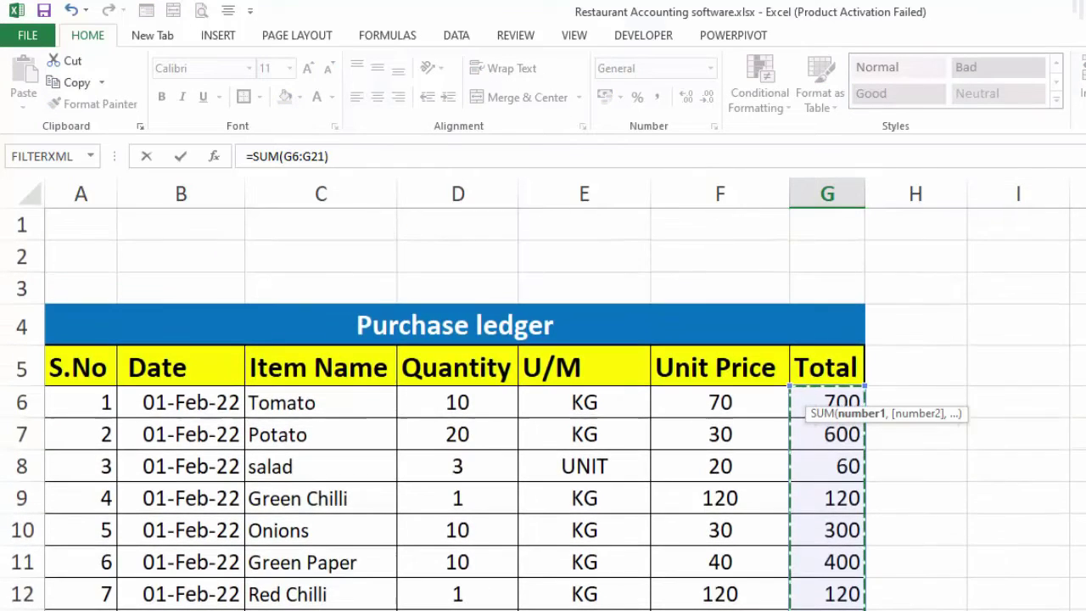
pyautogui.scroll(-1, 544, 408)
pyautogui.scroll(-1, 543, 407)
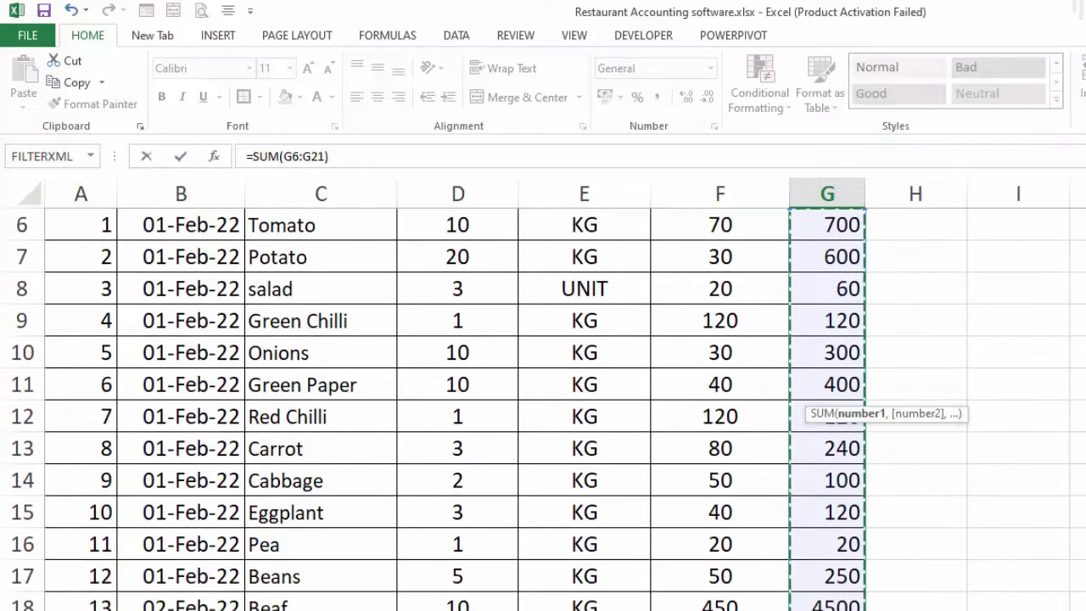
pyautogui.press('Return')
pyautogui.scroll(-1, 544, 407)
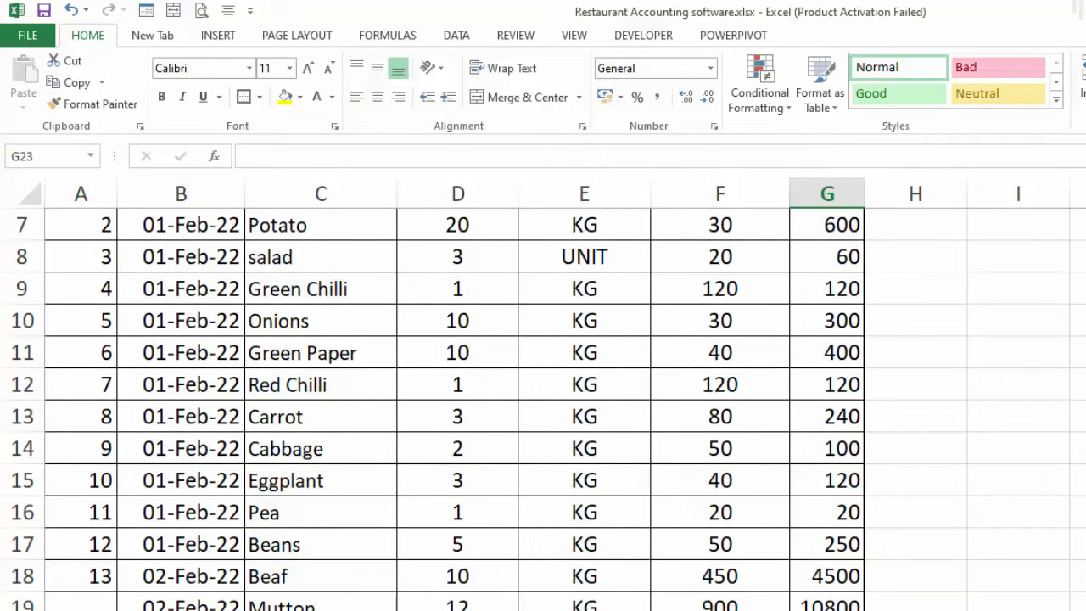
pyautogui.moveTo(72, 532); pyautogui.dragTo(313, 532)
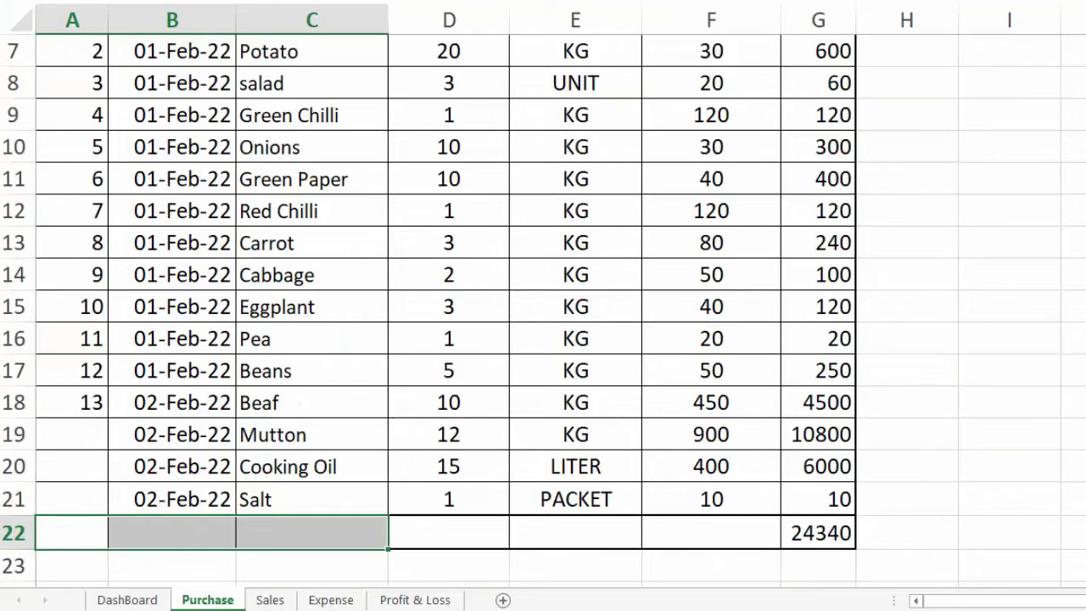
# Step: Merge A22:C22 and label the purchase total row 'Total purchas'
pyautogui.hotkey('alt', 'h')
pyautogui.write('mc')
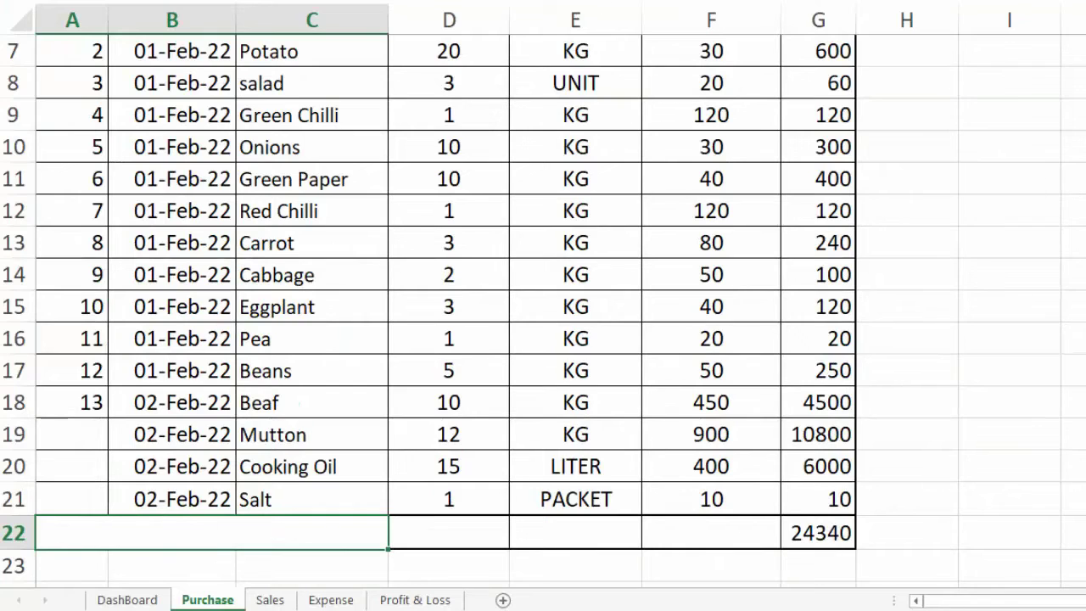
pyautogui.write('al ')
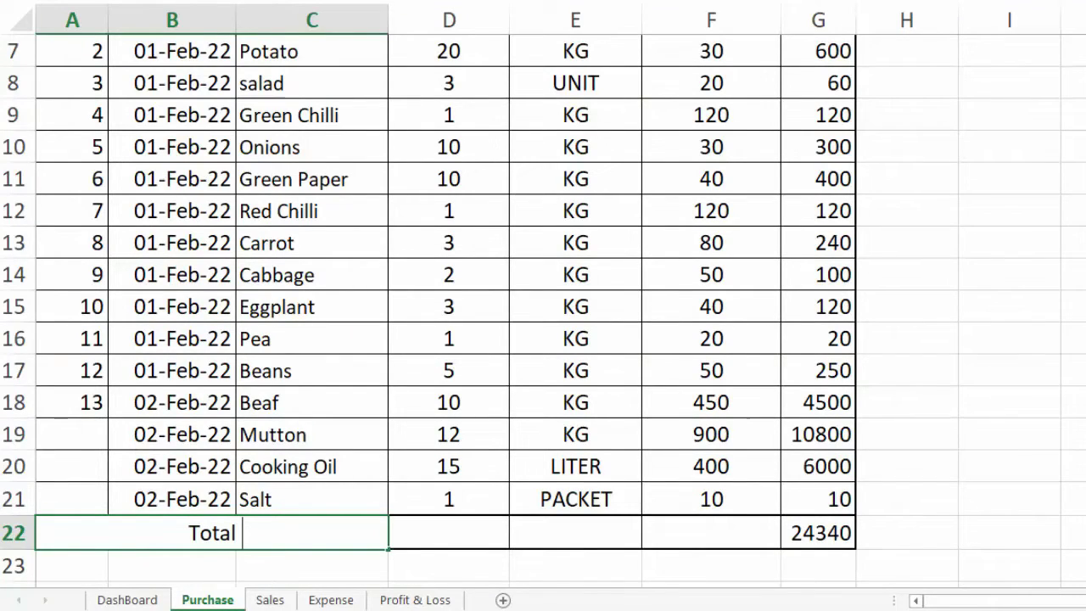
pyautogui.write('purch')
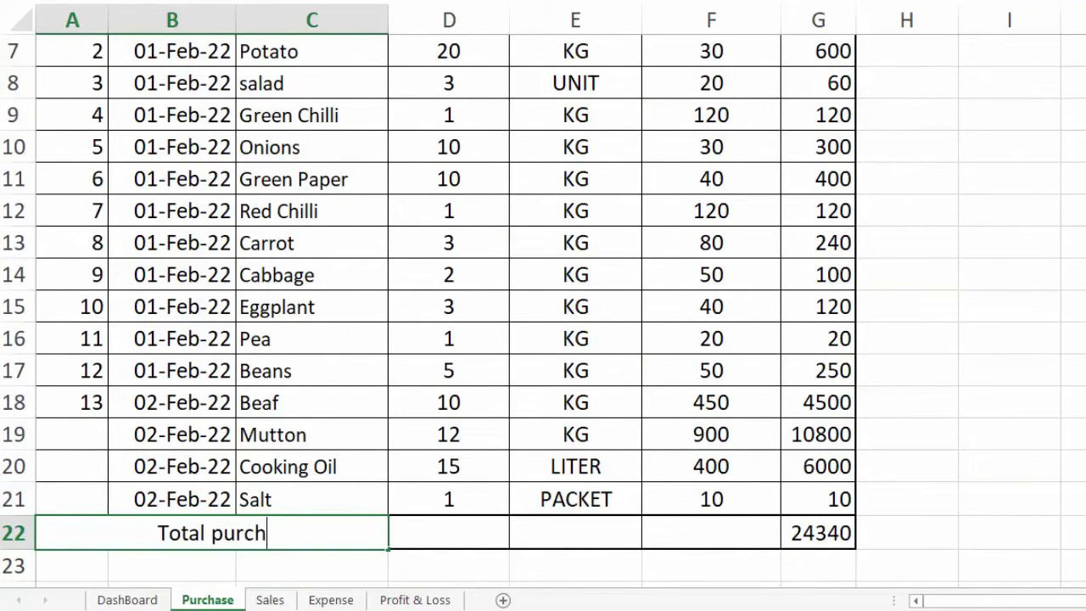
pyautogui.write('as')
pyautogui.press('Tab')
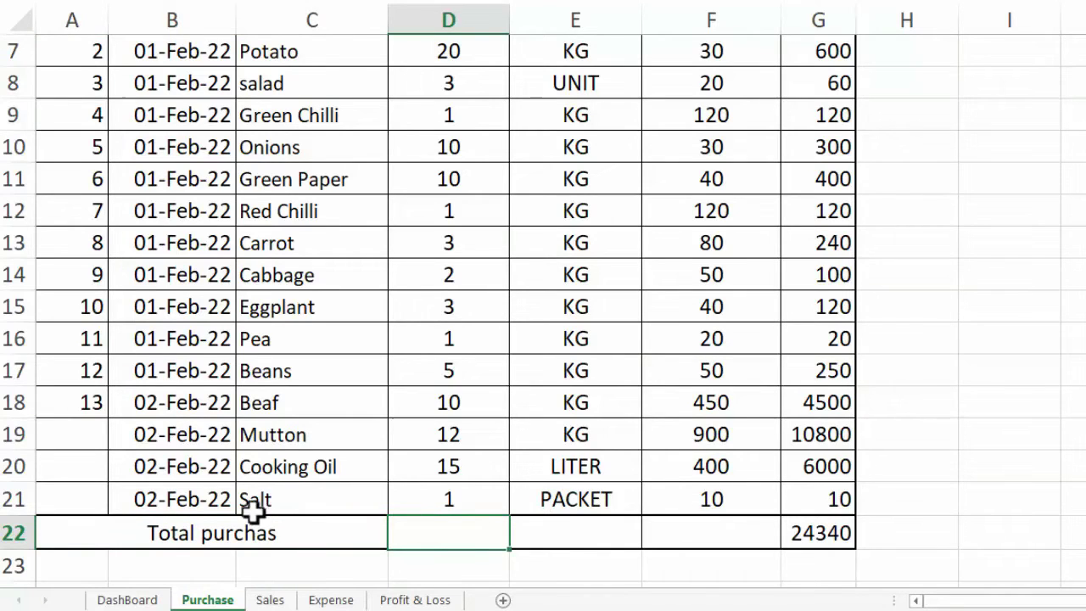
pyautogui.click(142, 540)
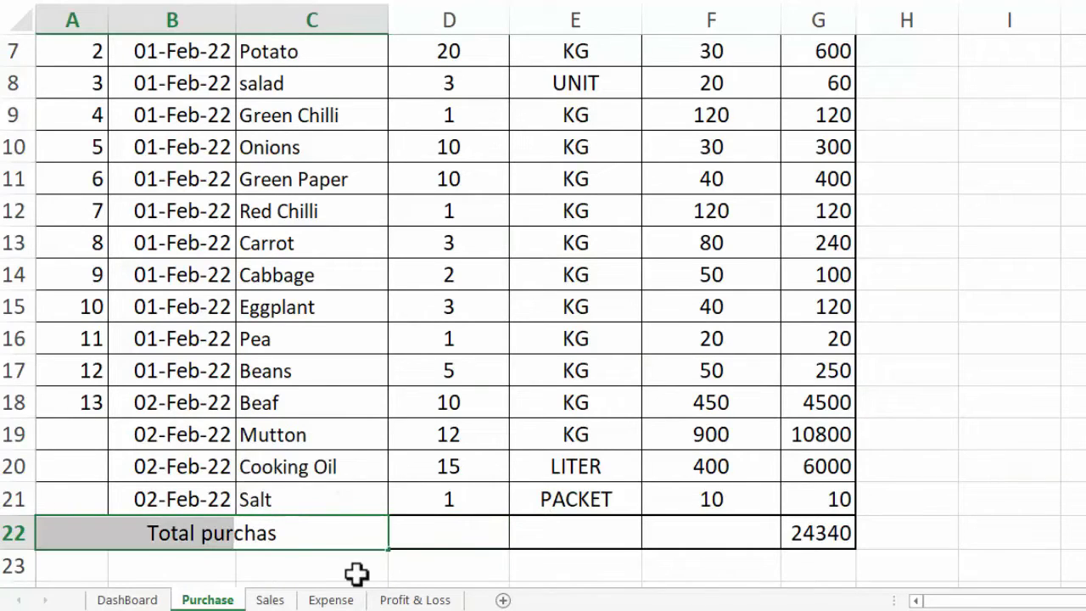
pyautogui.click(356, 572)
# Step: Make the whole Purchase total row A22:G22 bold at font size 12
pyautogui.moveTo(205, 523); pyautogui.dragTo(828, 533)
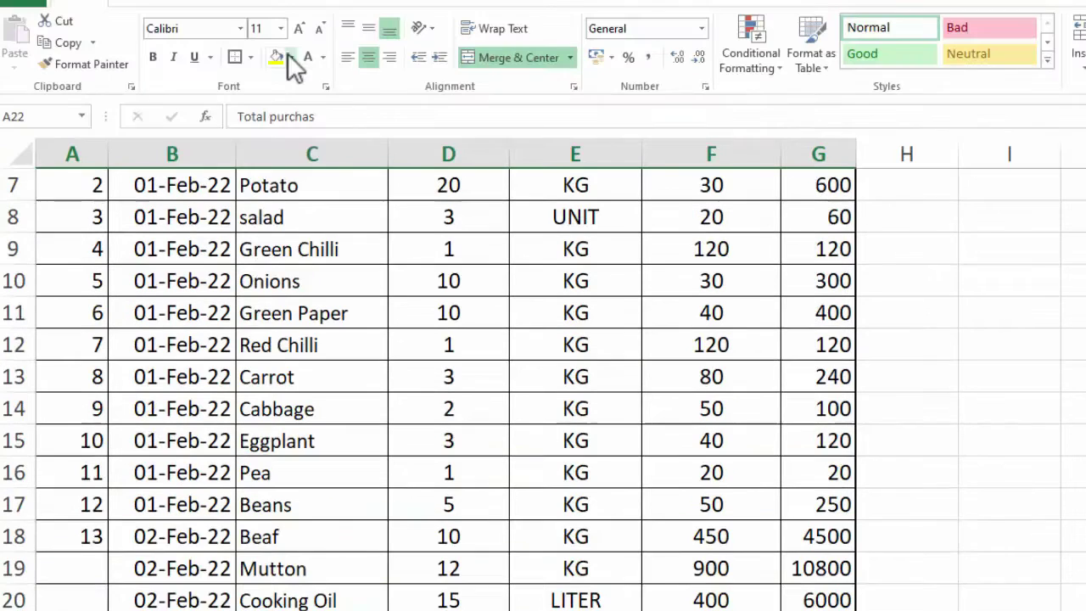
pyautogui.click(288, 57)
pyautogui.click(283, 54)
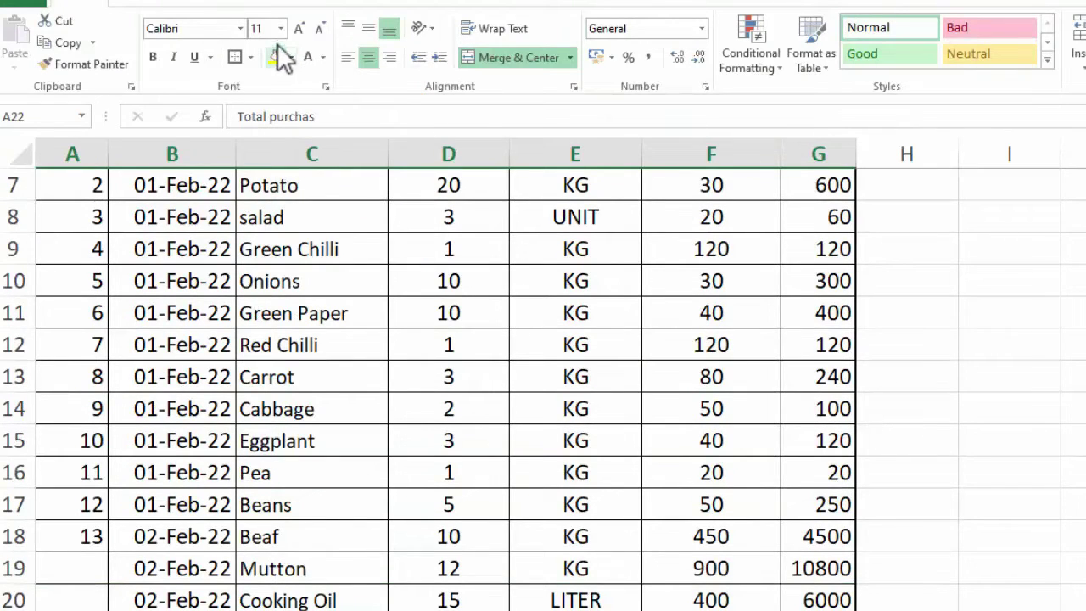
pyautogui.click(153, 56)
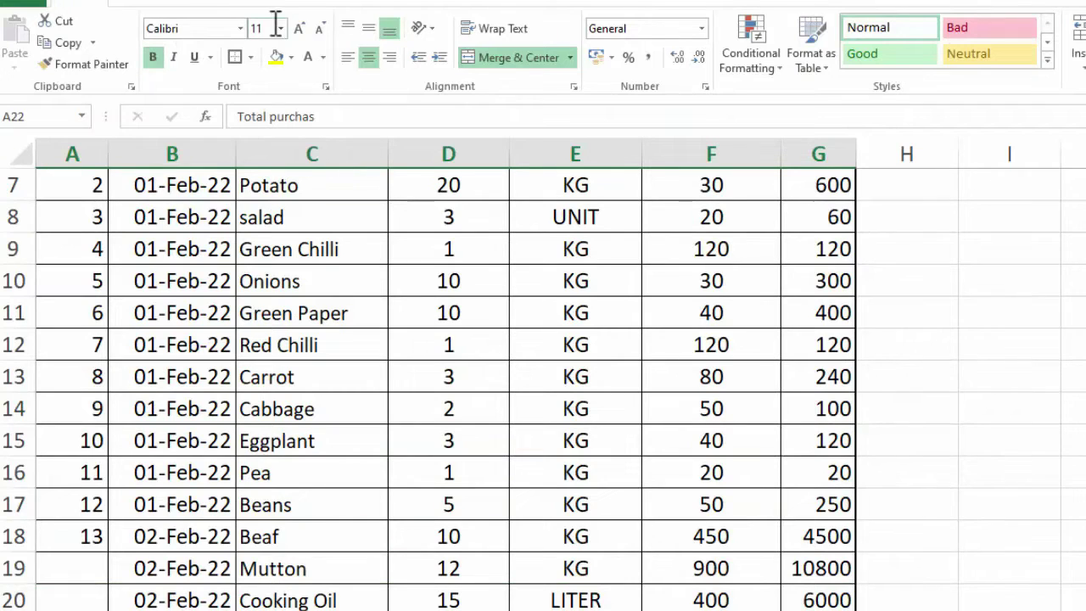
pyautogui.click(299, 29)
pyautogui.click(1074, 569)
pyautogui.click(818, 610)
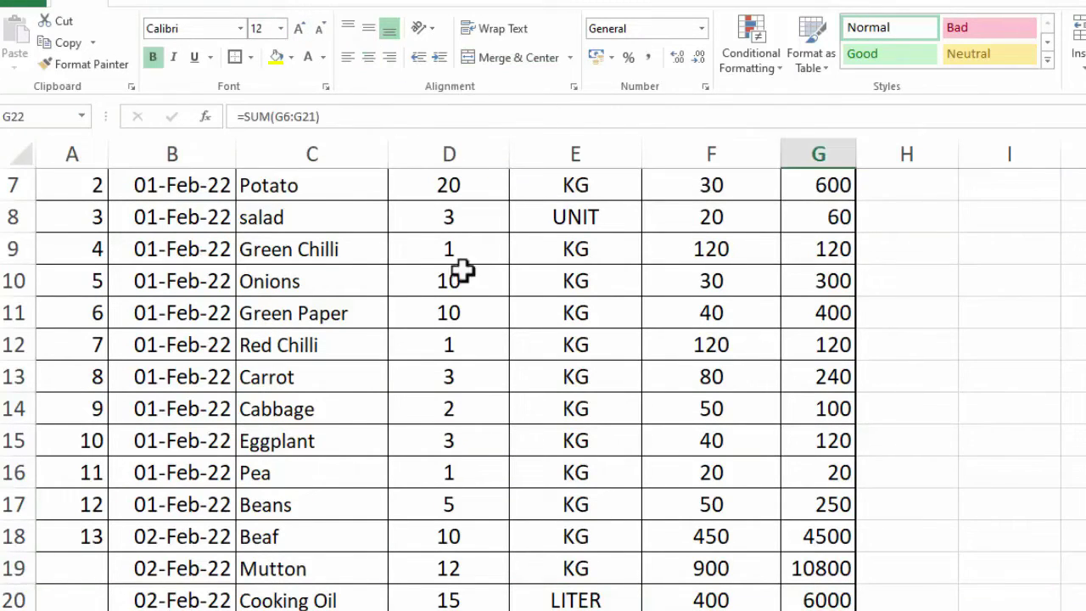
# Step: Apply comma style with fewer decimals to the 24340 grand total and the Unit Price and Total columns
pyautogui.click(651, 59)
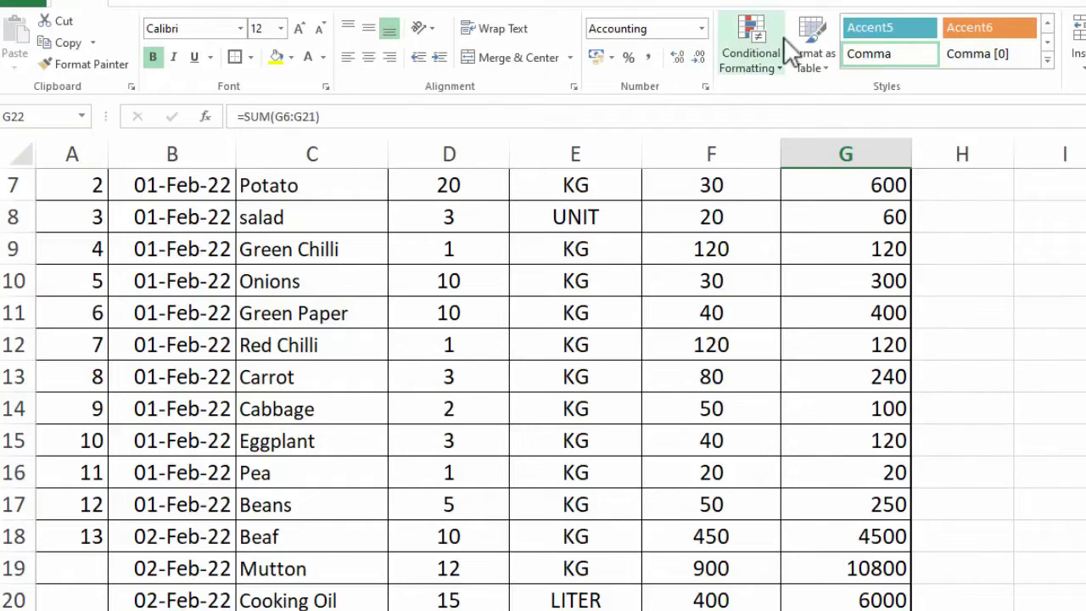
pyautogui.click(686, 54)
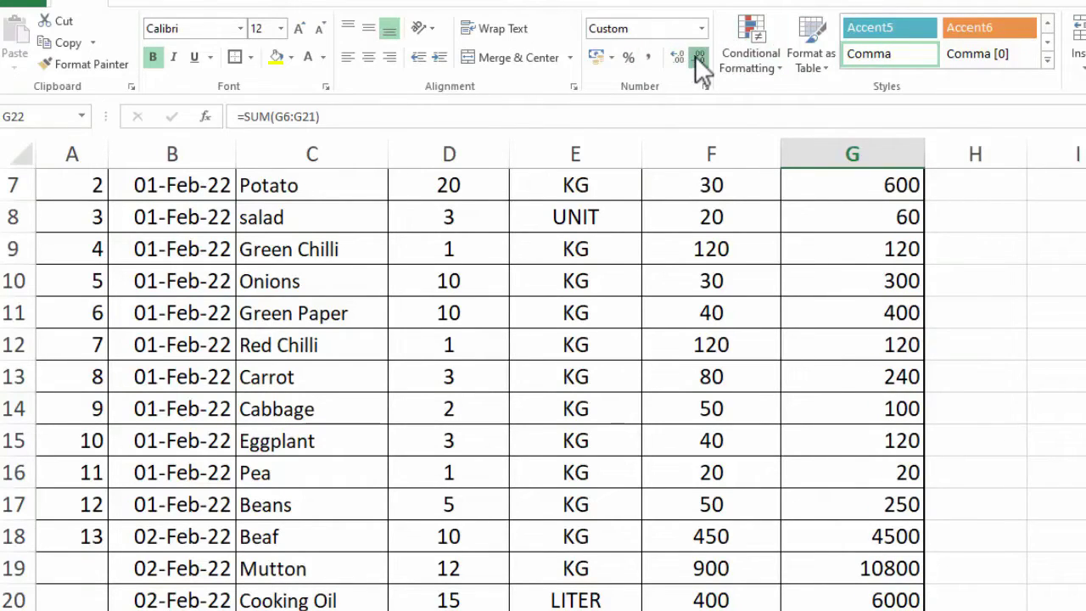
pyautogui.click(1022, 358)
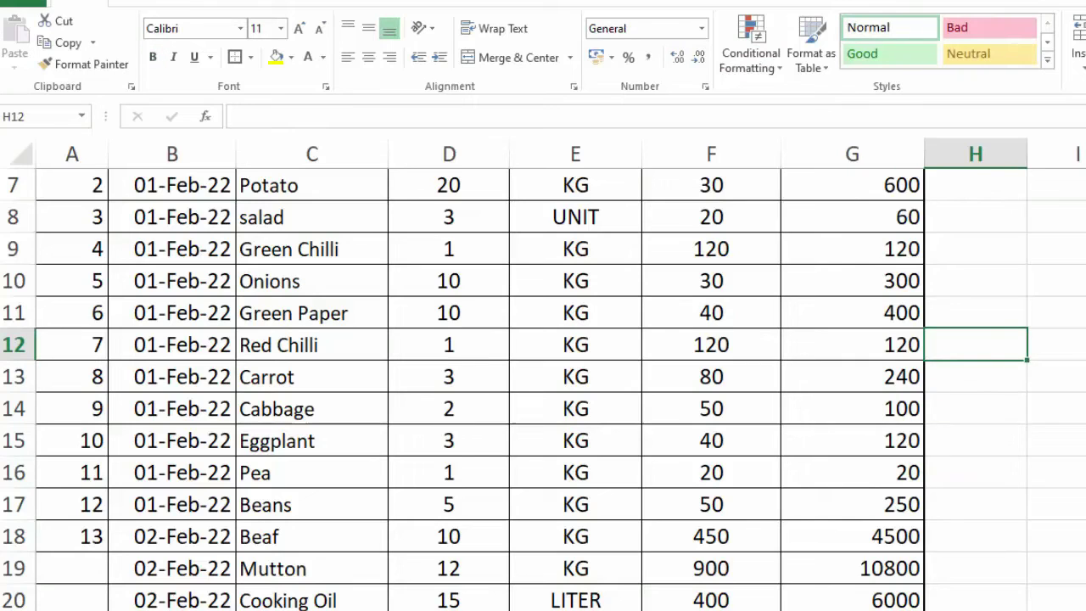
pyautogui.scroll(2, 543, 382)
pyautogui.moveTo(691, 365)
pyautogui.mouseDown()
pyautogui.moveTo(929, 426)
pyautogui.moveTo(930, 607)
pyautogui.mouseUp()
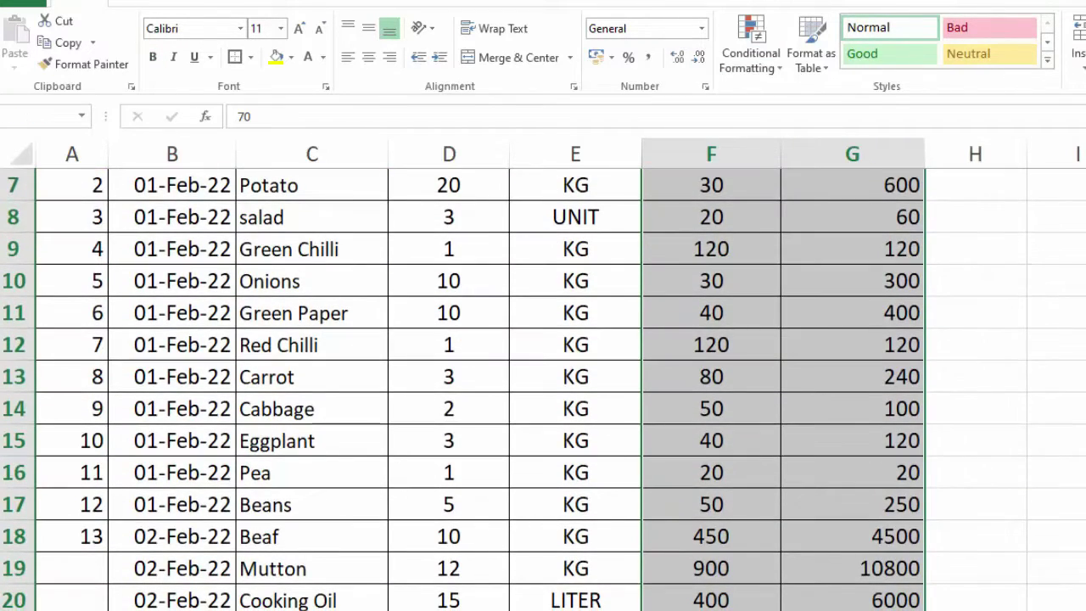
pyautogui.click(653, 59)
pyautogui.click(697, 57)
pyautogui.click(698, 57)
# Step: Drop the last decimal from the purchase figures and AutoSum the Sales Total column in G30
pyautogui.click(1018, 458)
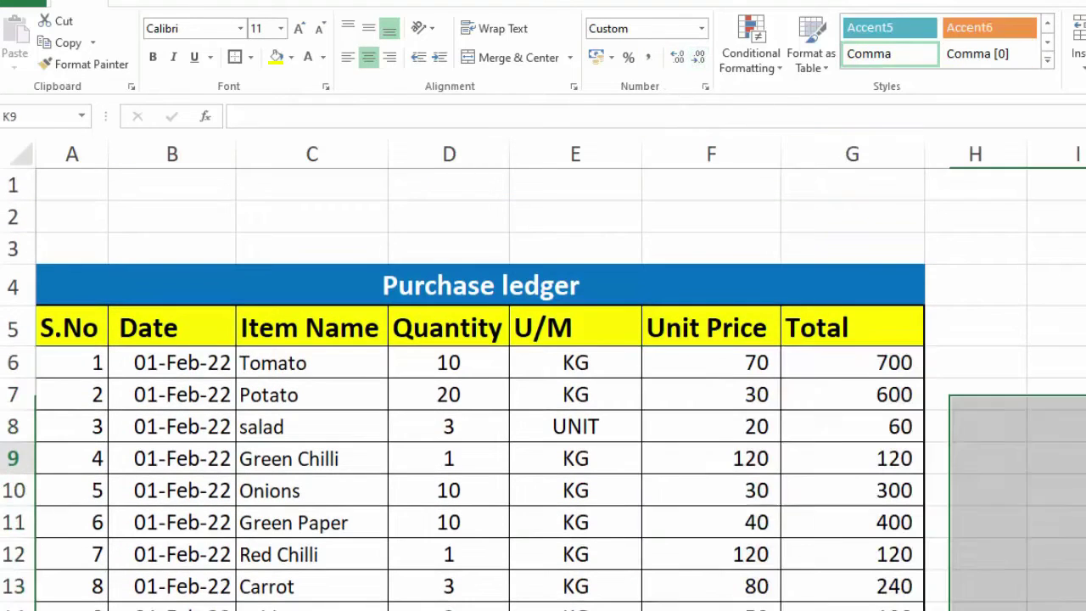
pyautogui.scroll(-5, 543, 388)
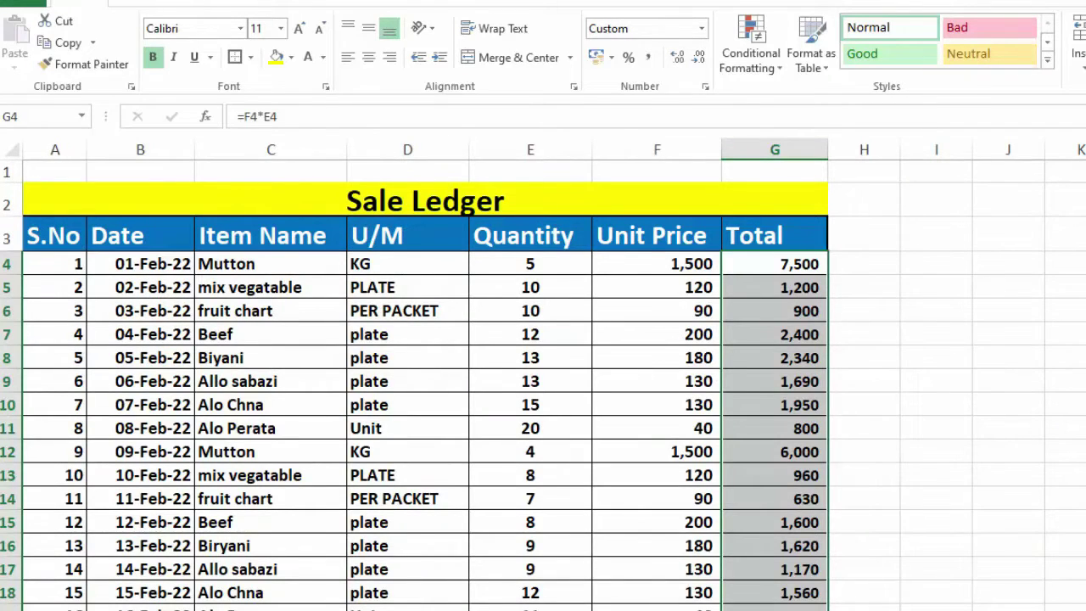
pyautogui.scroll(-8, 543, 382)
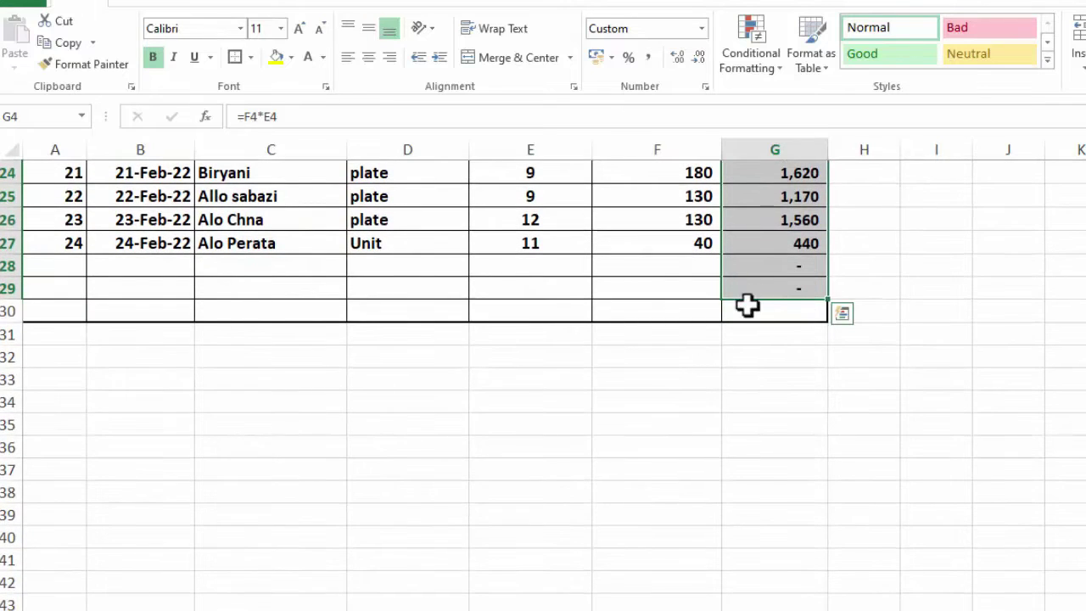
pyautogui.click(746, 307)
pyautogui.hotkey('alt', '=')
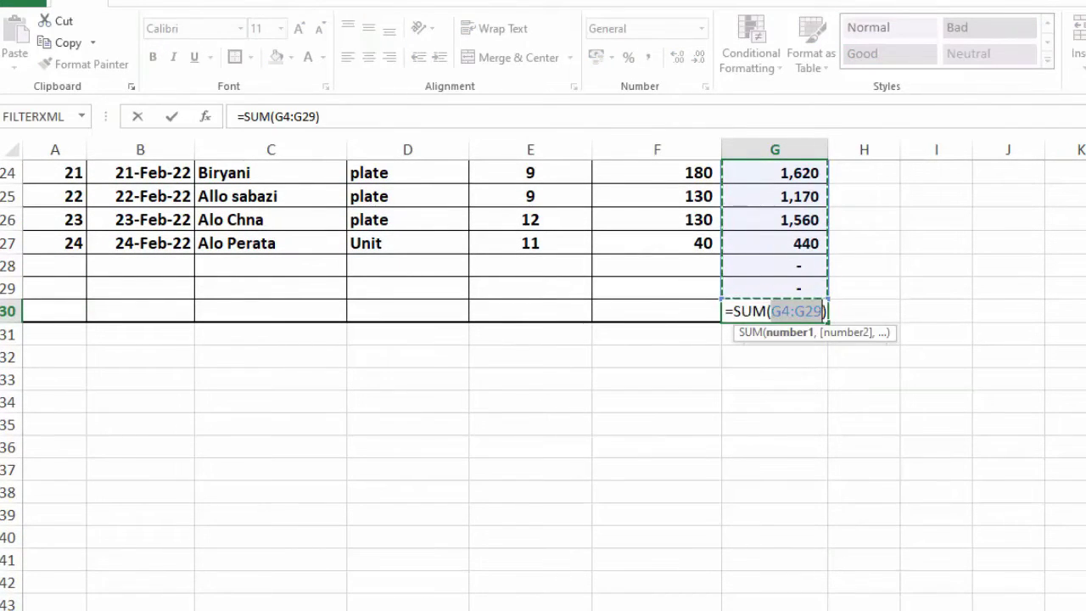
pyautogui.scroll(8, 544, 382)
pyautogui.press('Return')
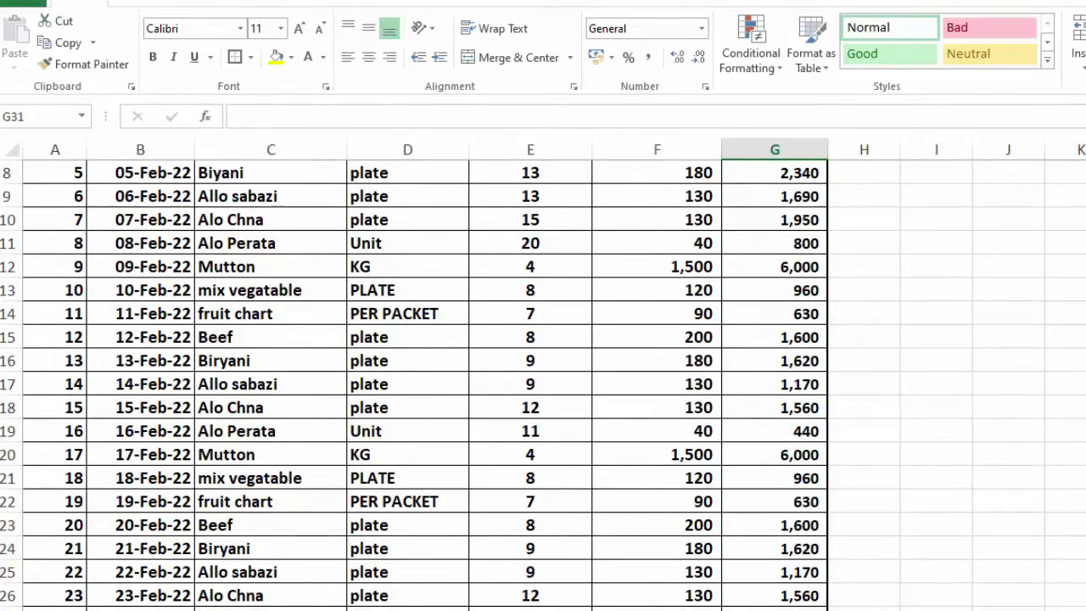
# Step: Merge B30:D30 on the Sales sheet and label it 'Total'
pyautogui.moveTo(140, 606); pyautogui.dragTo(407, 607)
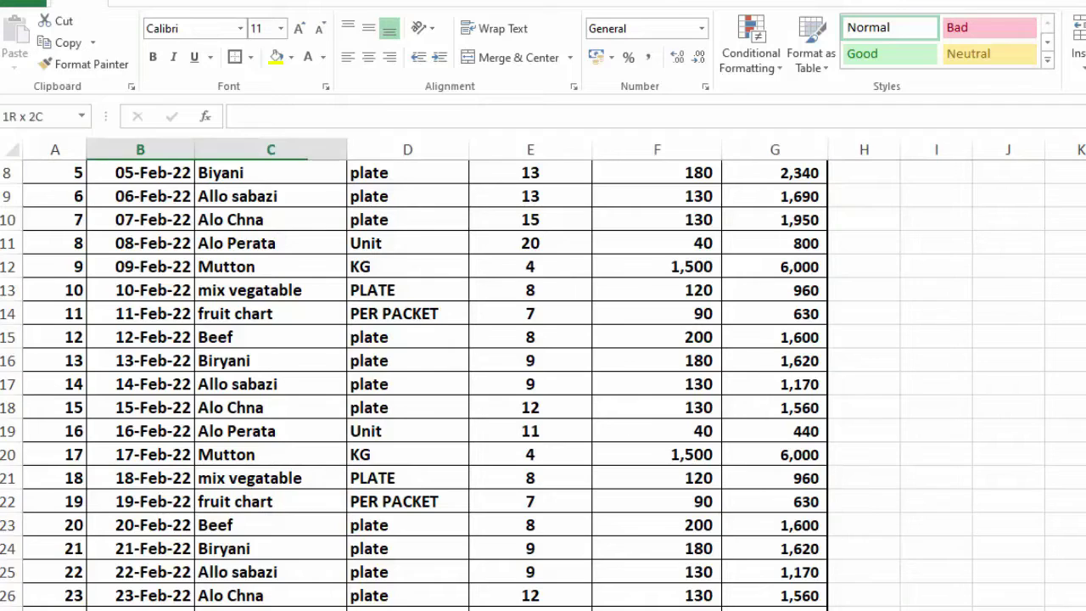
pyautogui.click(515, 52)
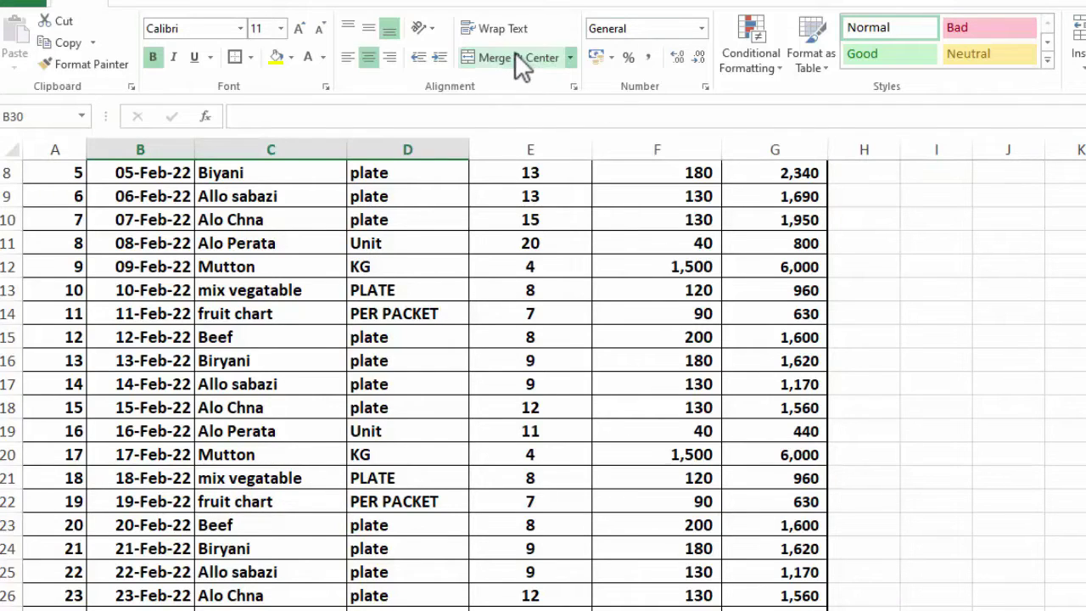
pyautogui.write('to')
pyautogui.press('BackSpace')
pyautogui.press('BackSpace')
pyautogui.write('T')
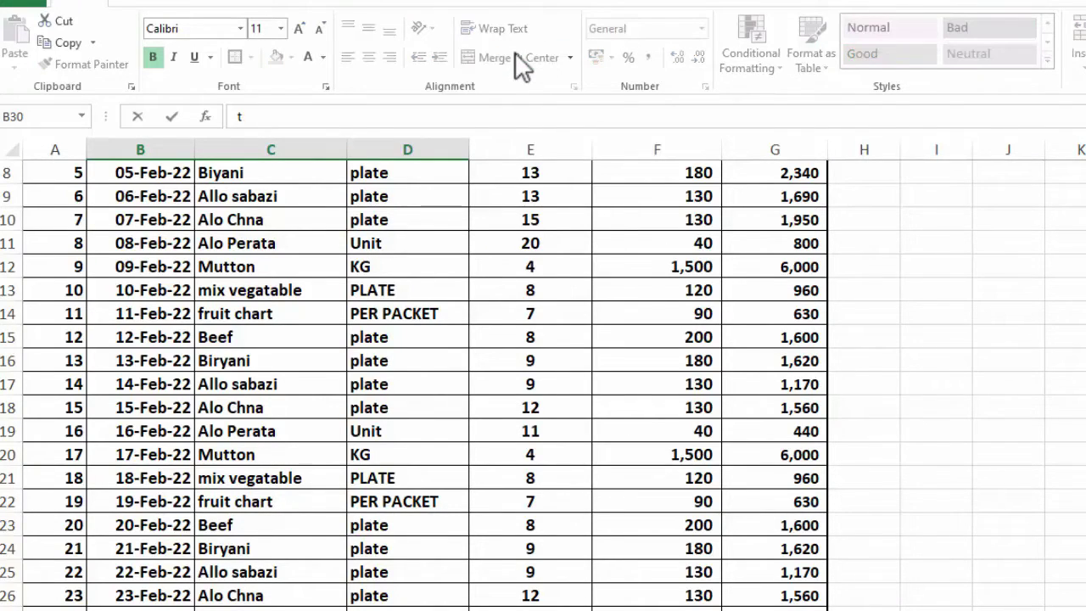
pyautogui.write('otal')
pyautogui.press('Tab')
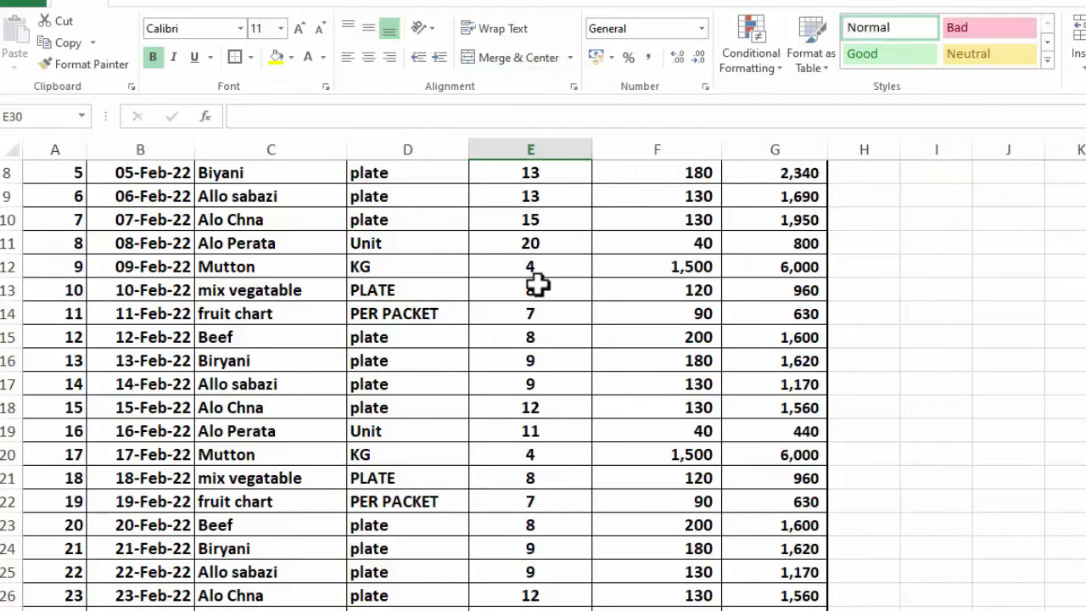
# Step: Sum the Quantity column in E30 with =SUM(E4:E29) and bold the totals row
pyautogui.hotkey('alt', '=')
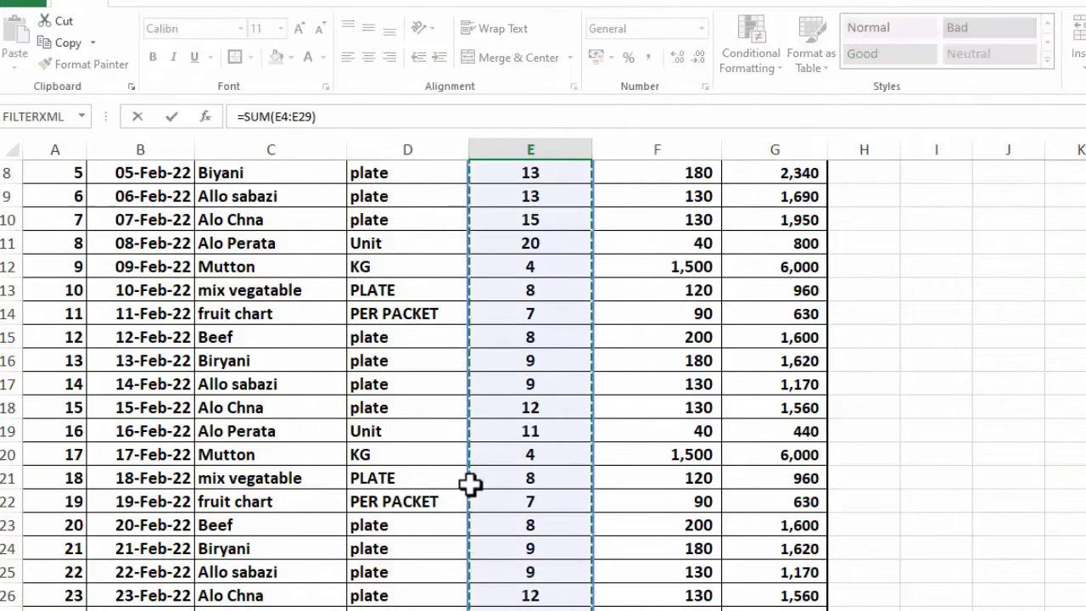
pyautogui.press('Return')
pyautogui.press('Up')
pyautogui.press('Right')
pyautogui.press('Right')
pyautogui.press('Right')
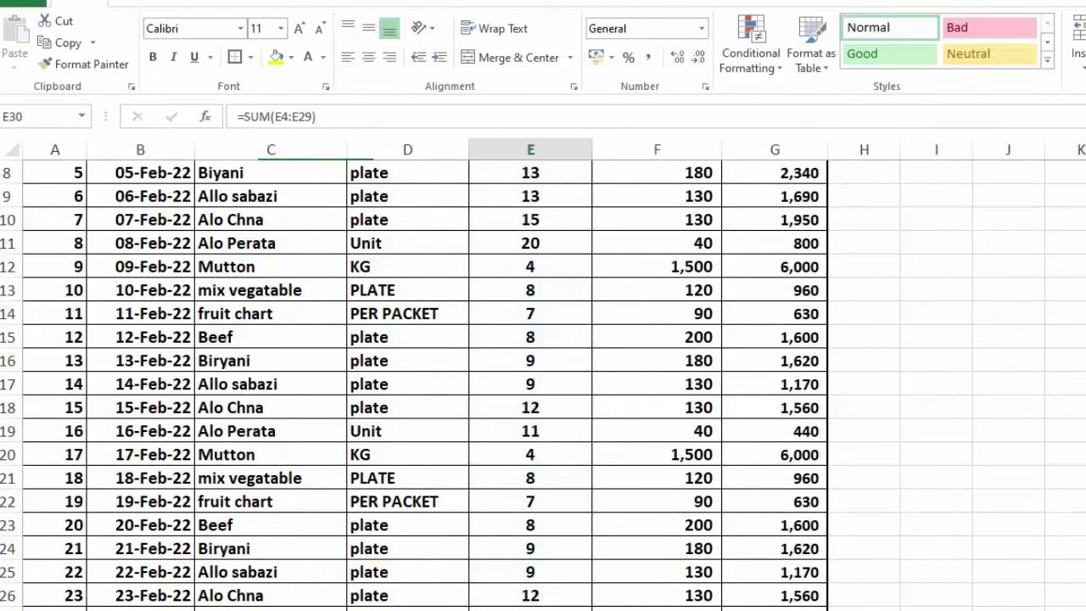
pyautogui.hotkey('ctrl', 'b')
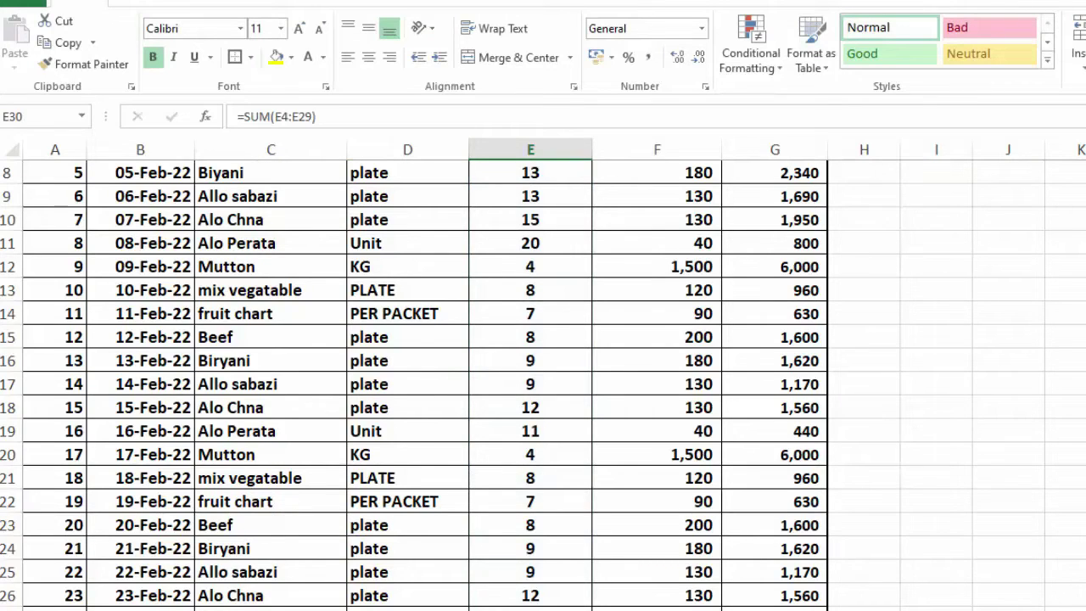
pyautogui.hotkey('shift', 'Right')
pyautogui.hotkey('shift', 'Right')
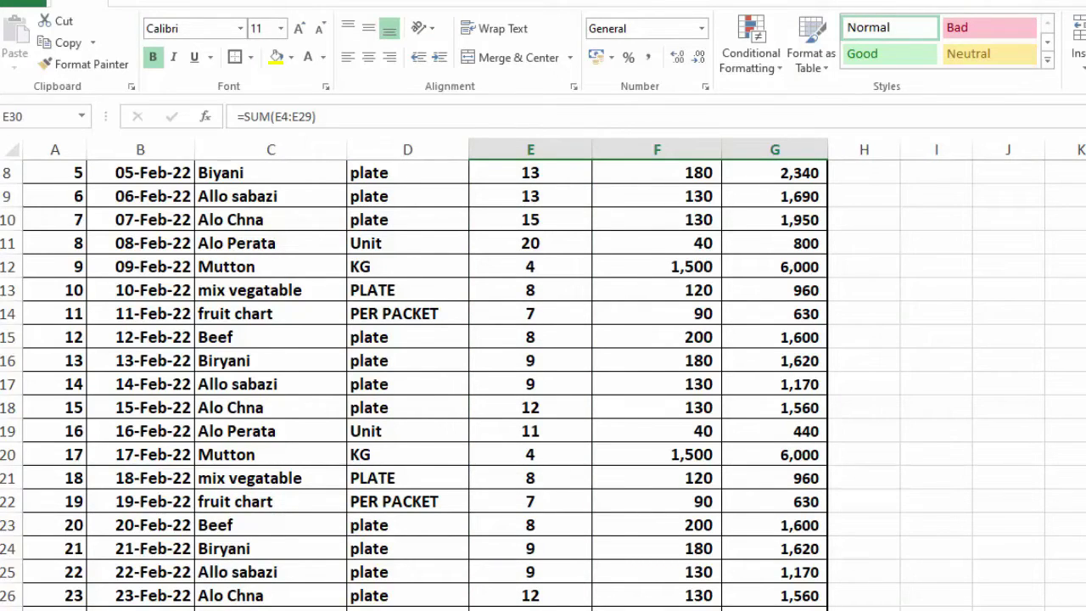
pyautogui.click(1008, 360)
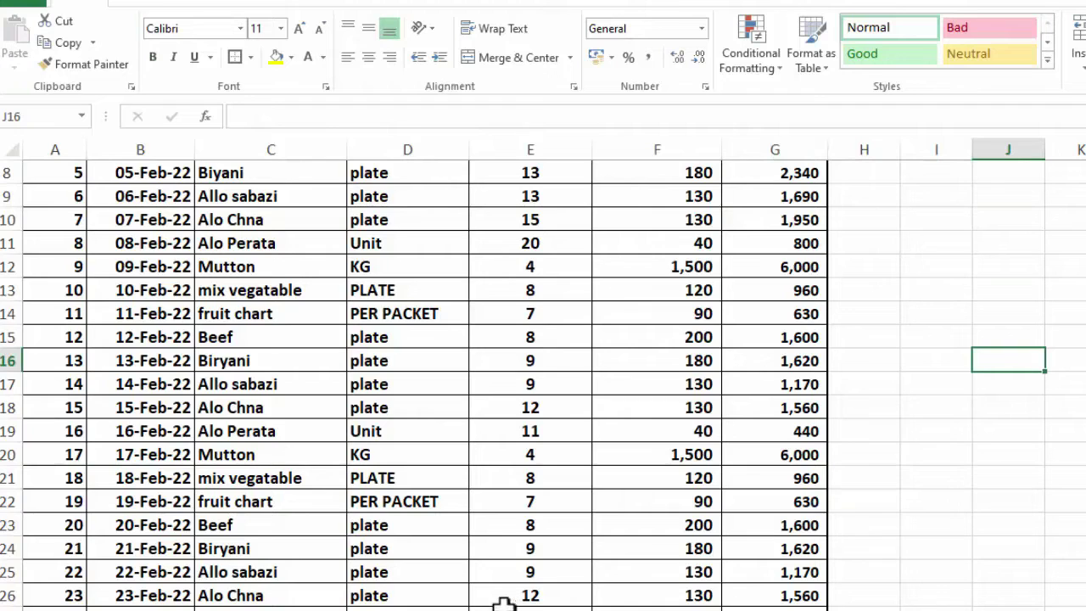
pyautogui.hotkey('ctrl', 'pagedown')
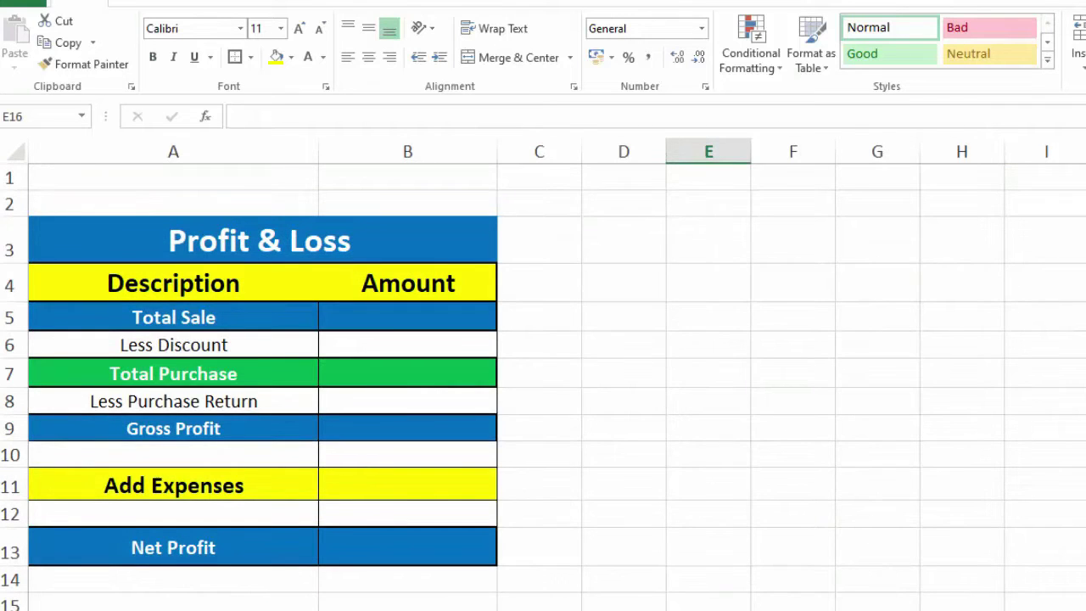
# Step: Link the Total Sale amount in B5 to =Sales!G30, showing 46,740
pyautogui.hotkey('ctrl', 'pagedown')
pyautogui.hotkey('ctrl', 'pageup')
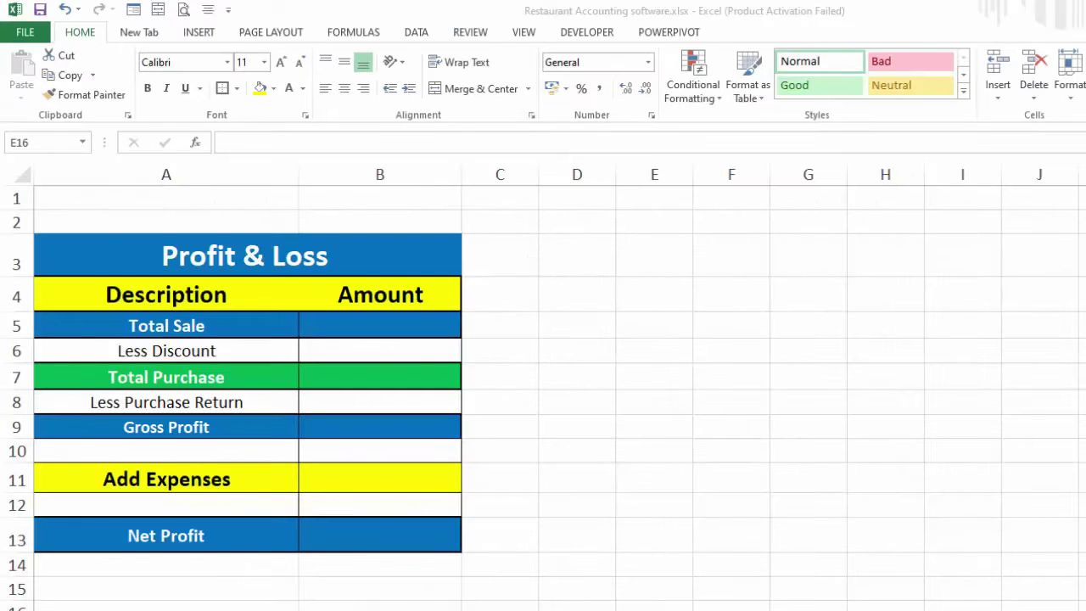
pyautogui.click(381, 325)
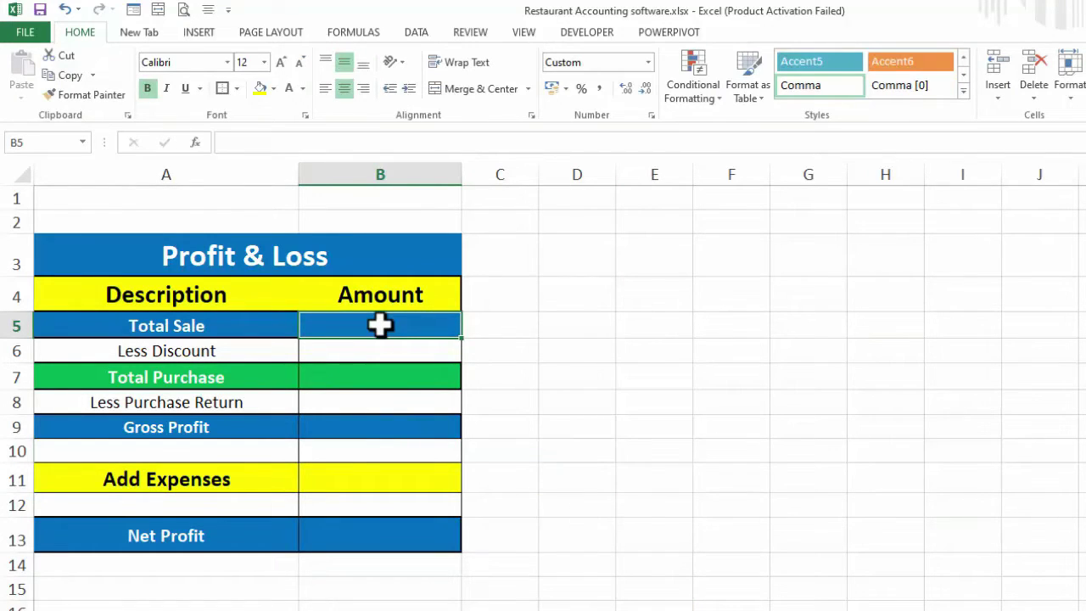
pyautogui.write('=')
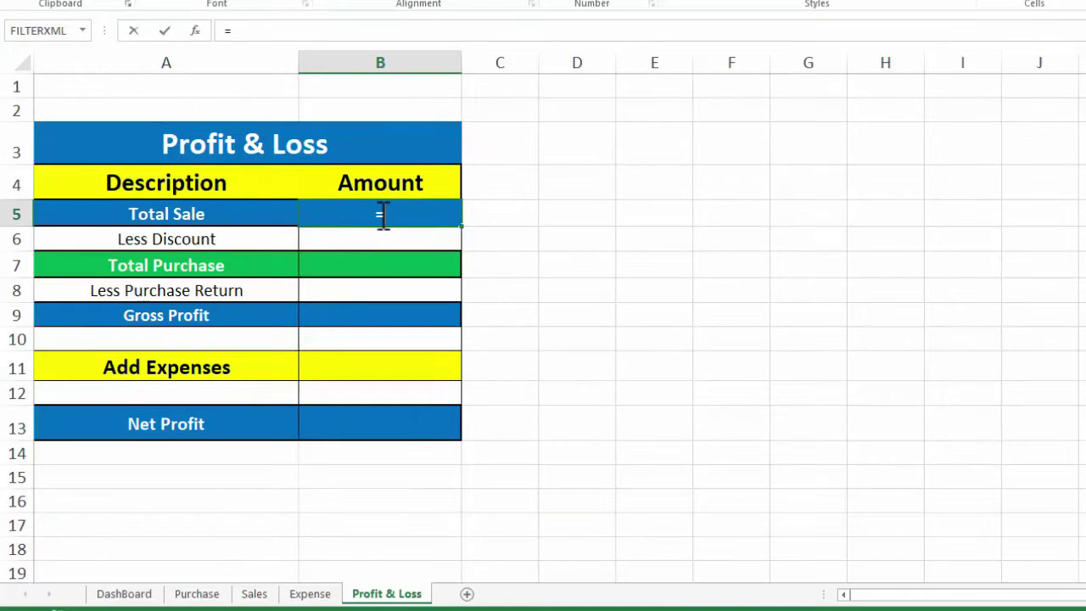
pyautogui.click(254, 594)
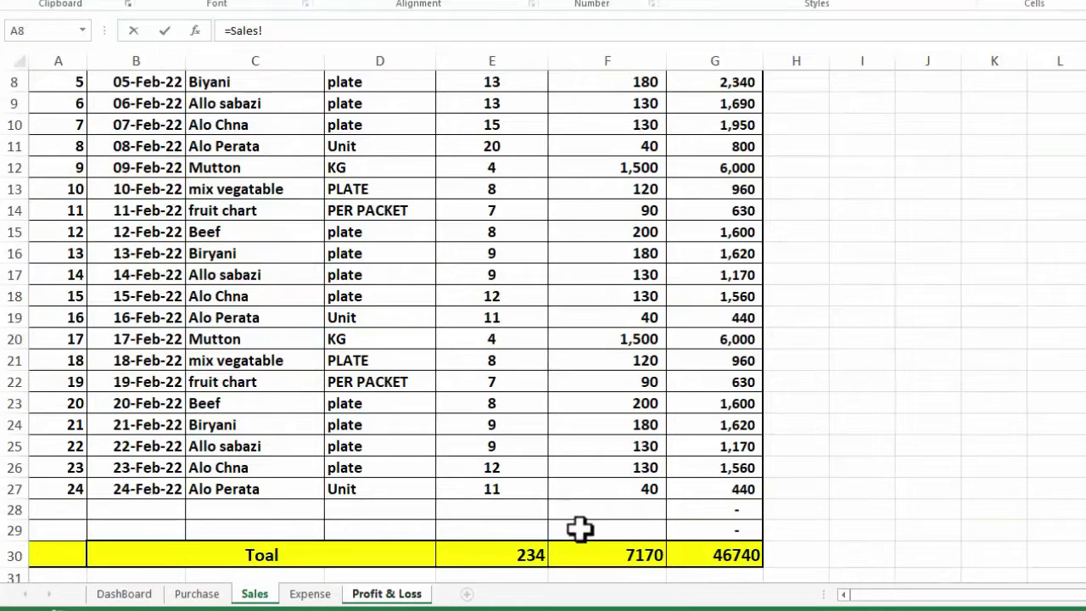
pyautogui.click(723, 553)
pyautogui.press('Return')
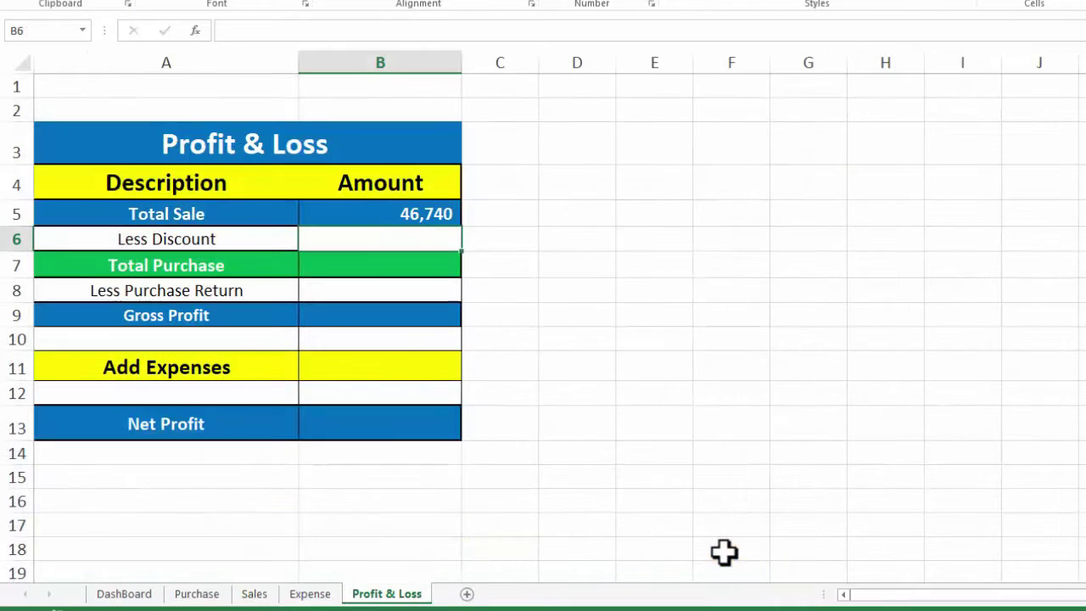
# Step: Link the Total Purchase amount in B7 to =Purchase!G22, showing 24,340
pyautogui.click(388, 269)
pyautogui.write('=')
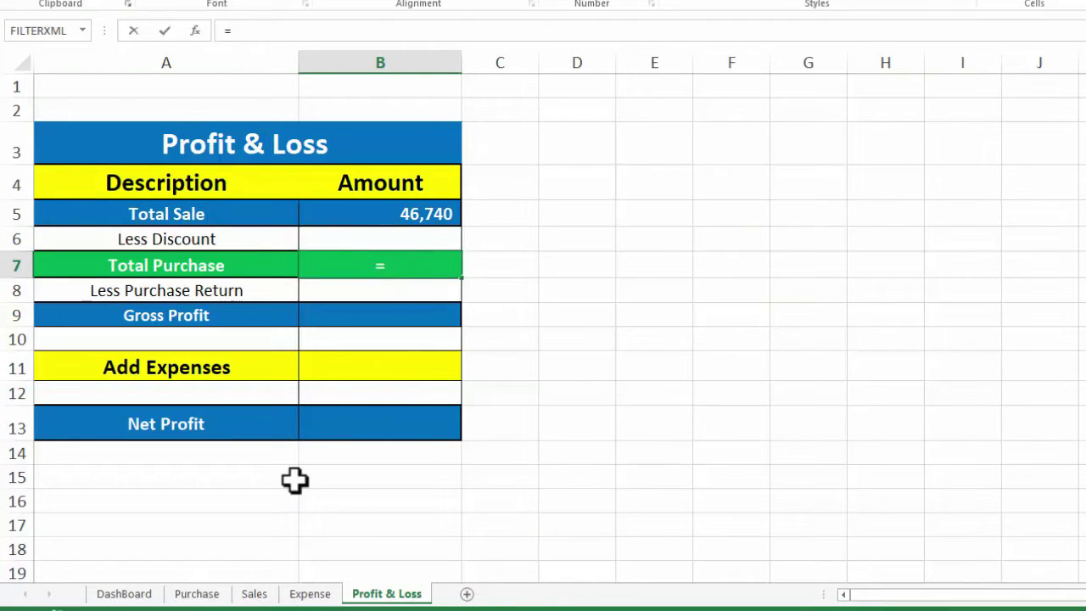
pyautogui.click(213, 594)
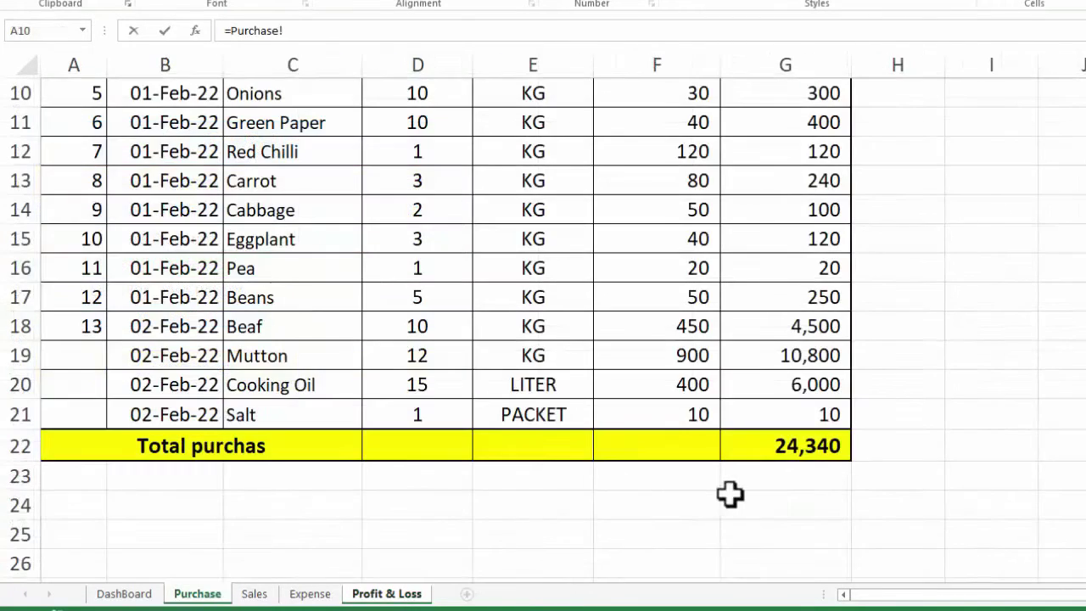
pyautogui.click(787, 450)
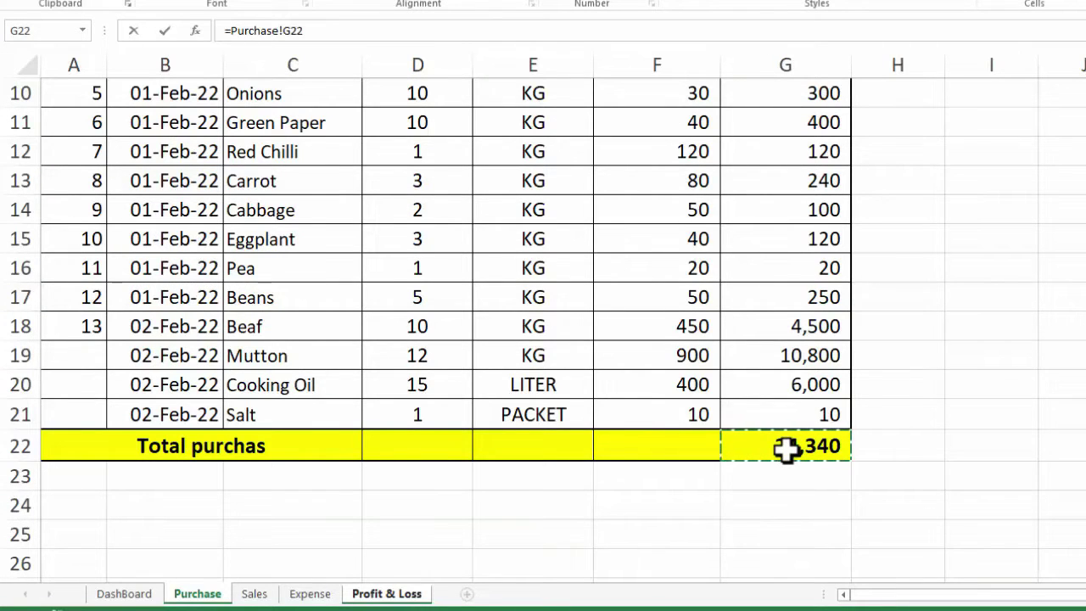
pyautogui.press('Return')
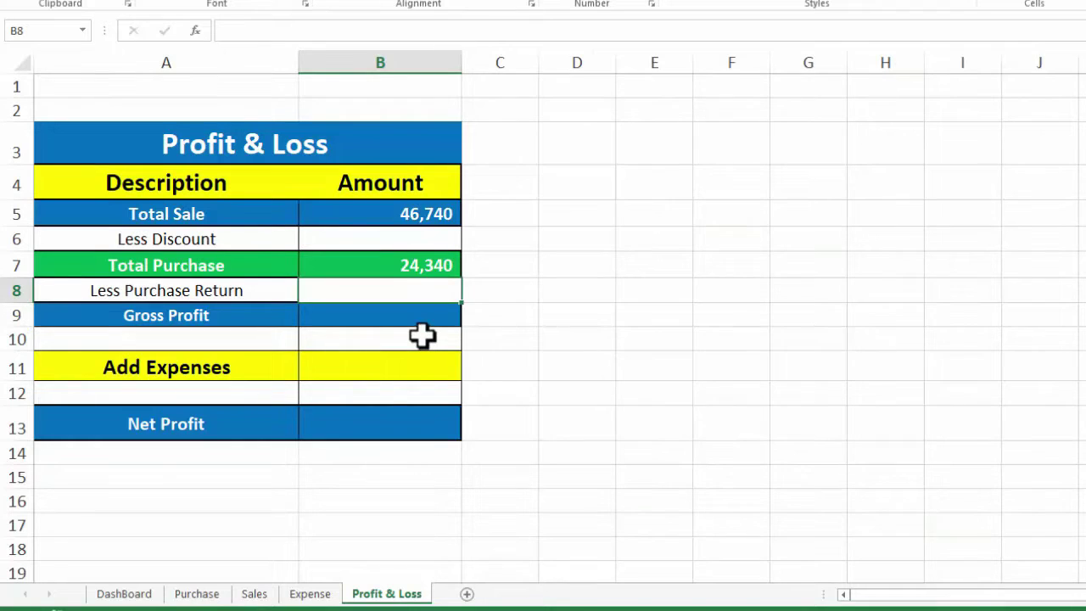
# Step: Enter =B5-B7 in the Gross Profit cell so it shows 22,400
pyautogui.click(395, 315)
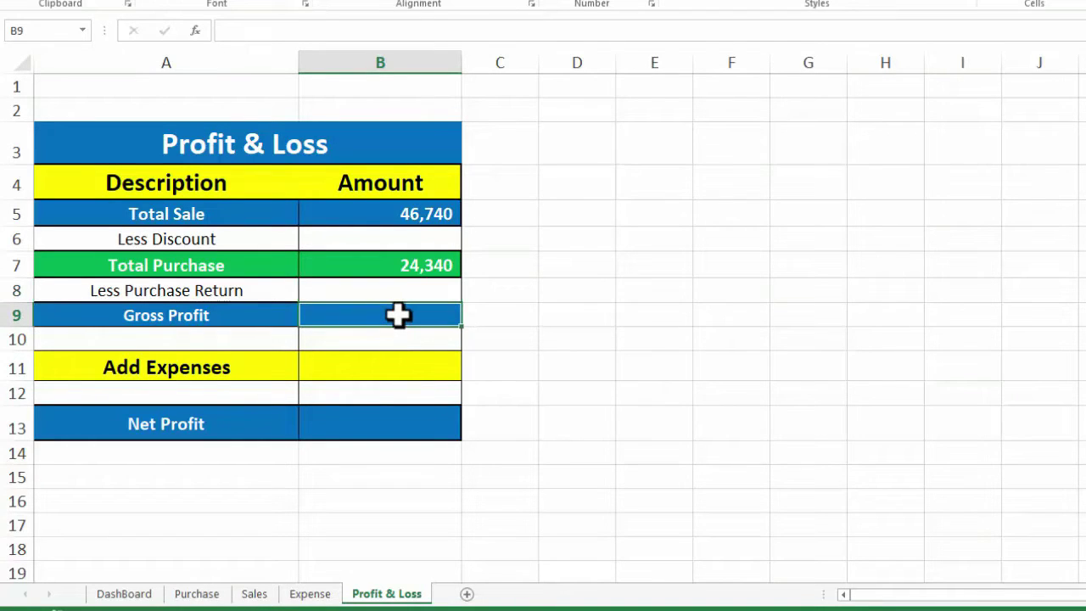
pyautogui.write('=')
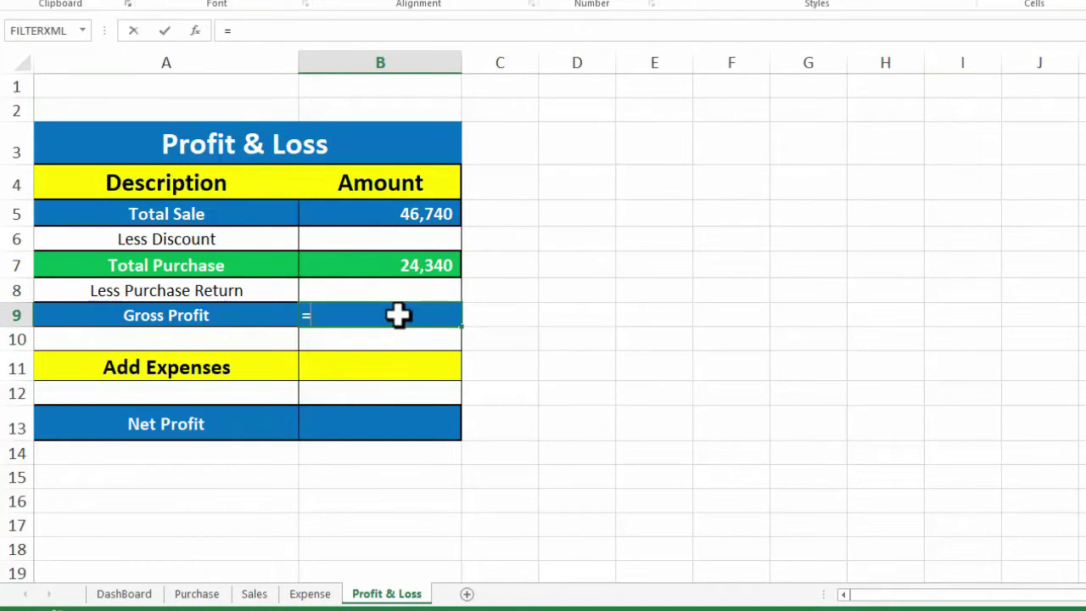
pyautogui.click(423, 220)
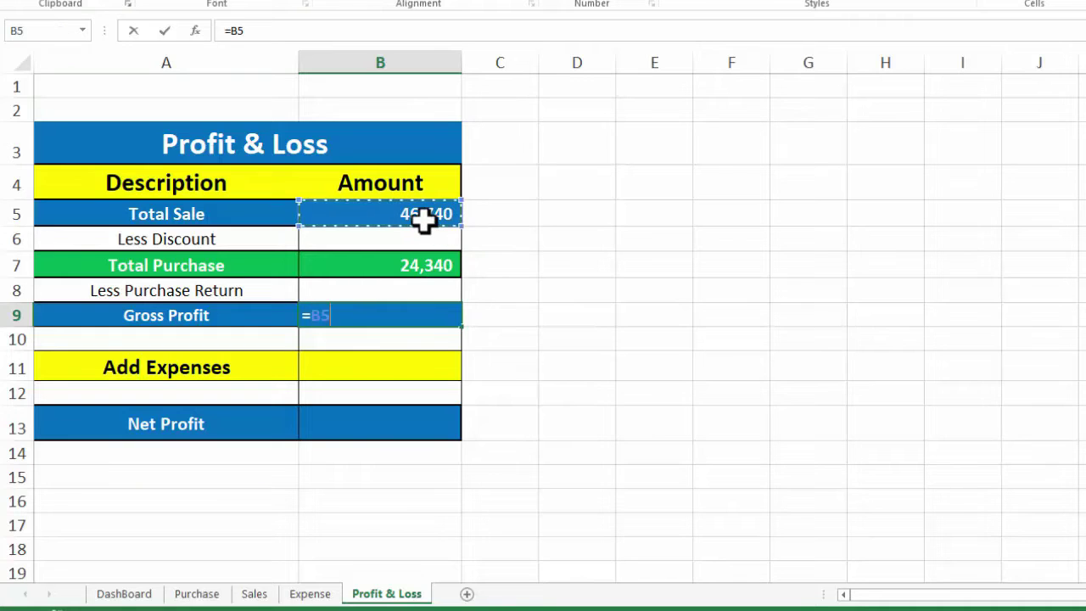
pyautogui.write('-')
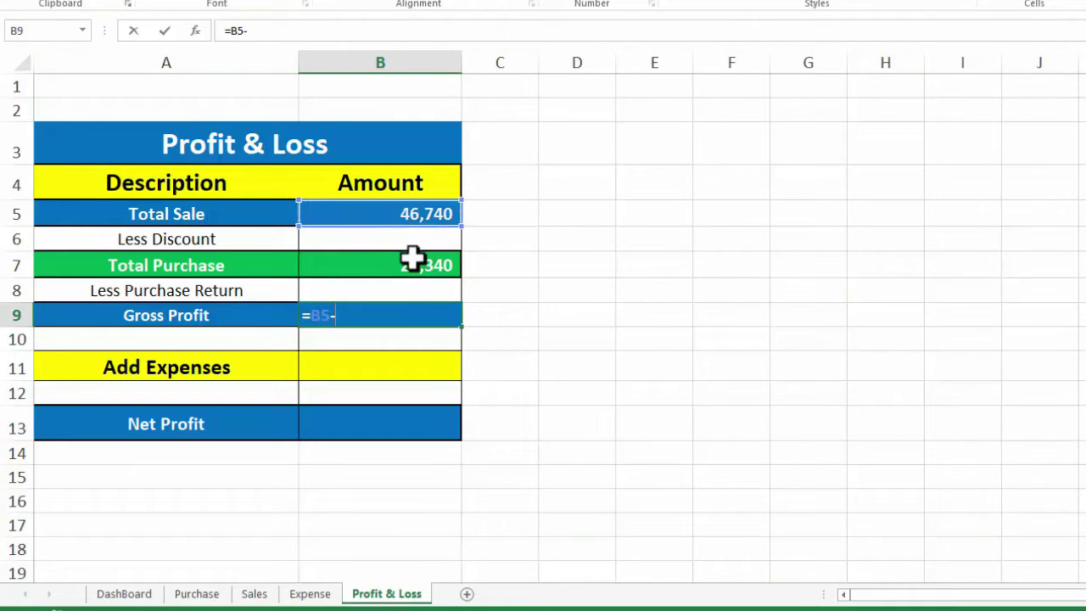
pyautogui.click(413, 259)
pyautogui.press('Return')
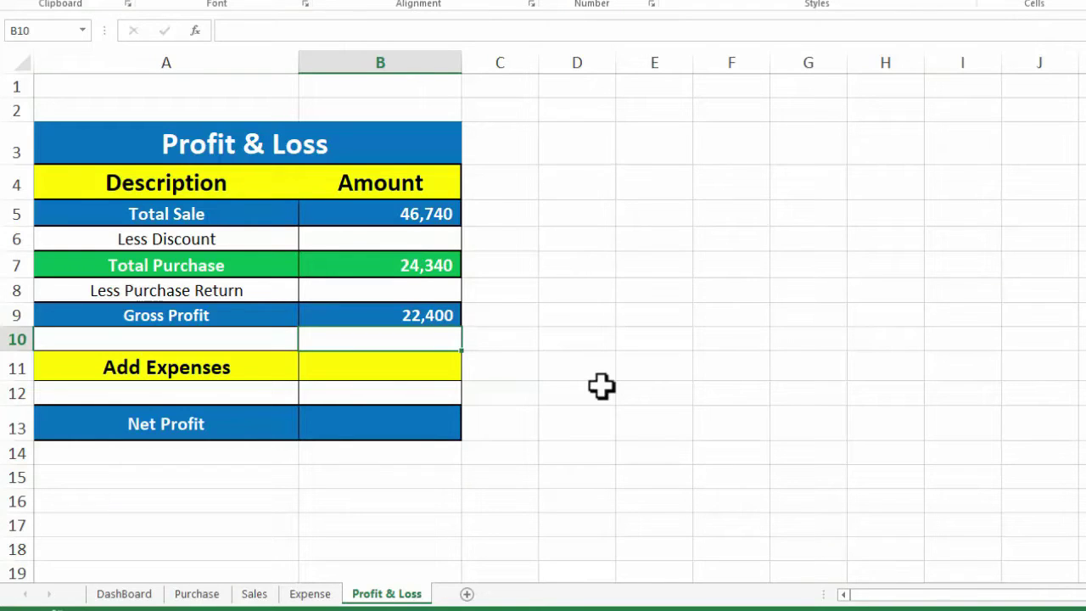
# Step: Link Add Expenses to the Expense sheet total in D19, showing 8,600
pyautogui.click(413, 366)
pyautogui.write('=')
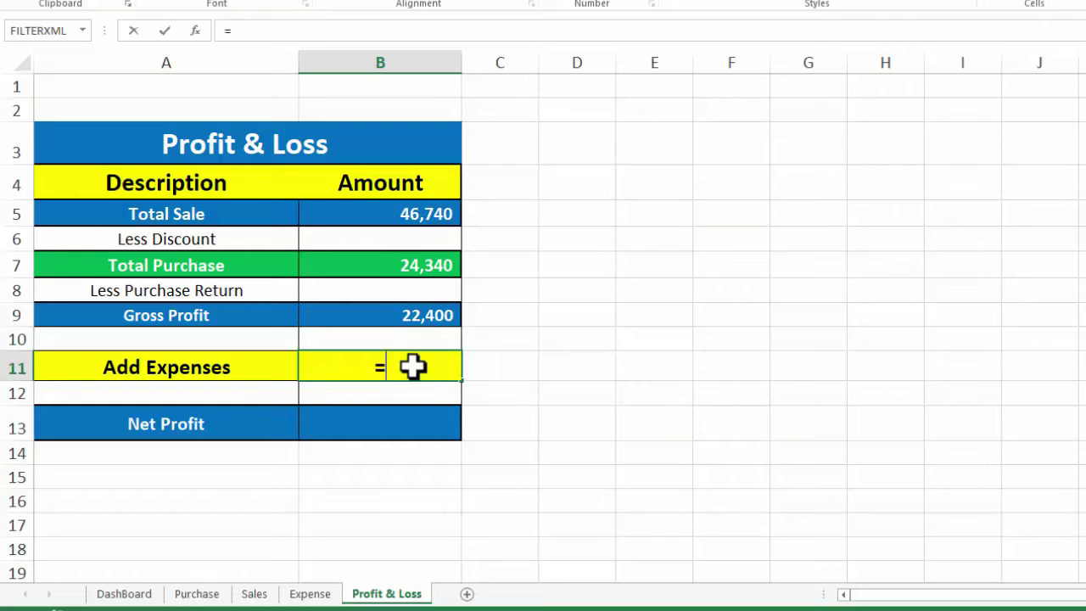
pyautogui.click(322, 595)
pyautogui.click(392, 504)
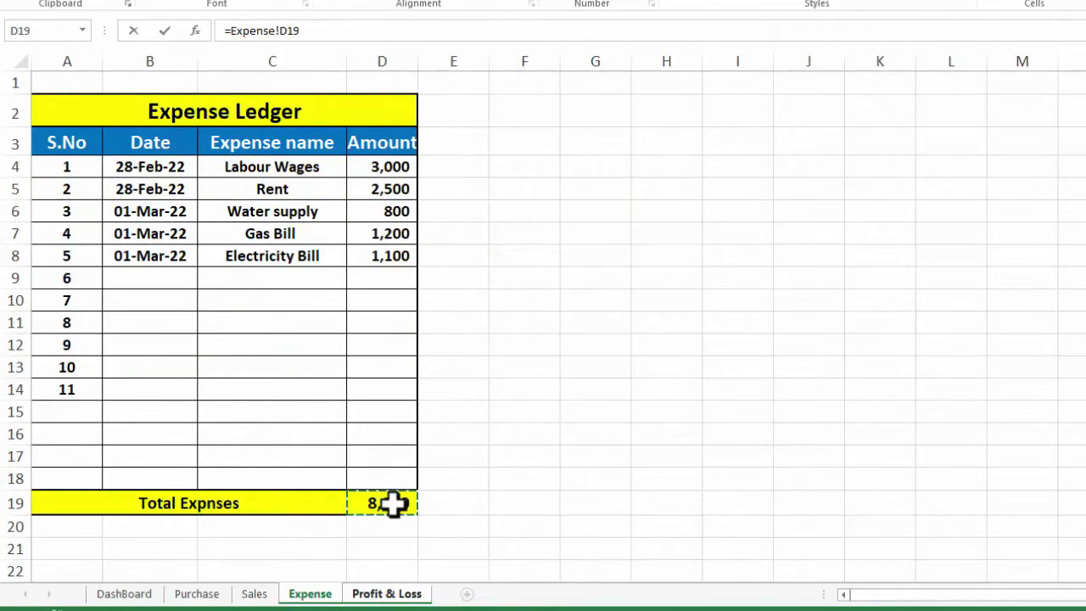
pyautogui.press('Return')
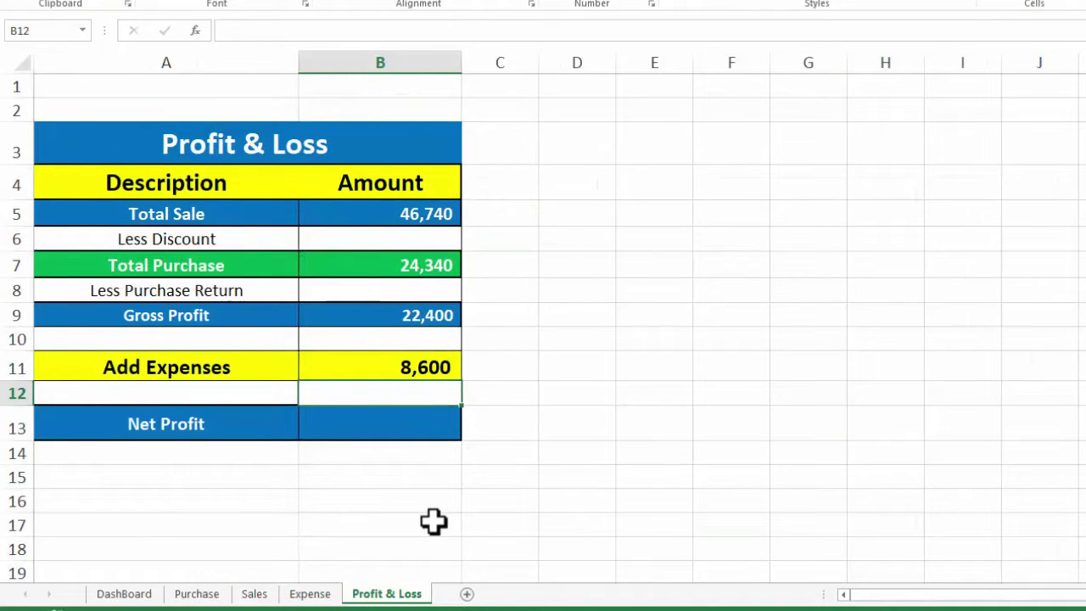
pyautogui.write('=')
pyautogui.press('BackSpace')
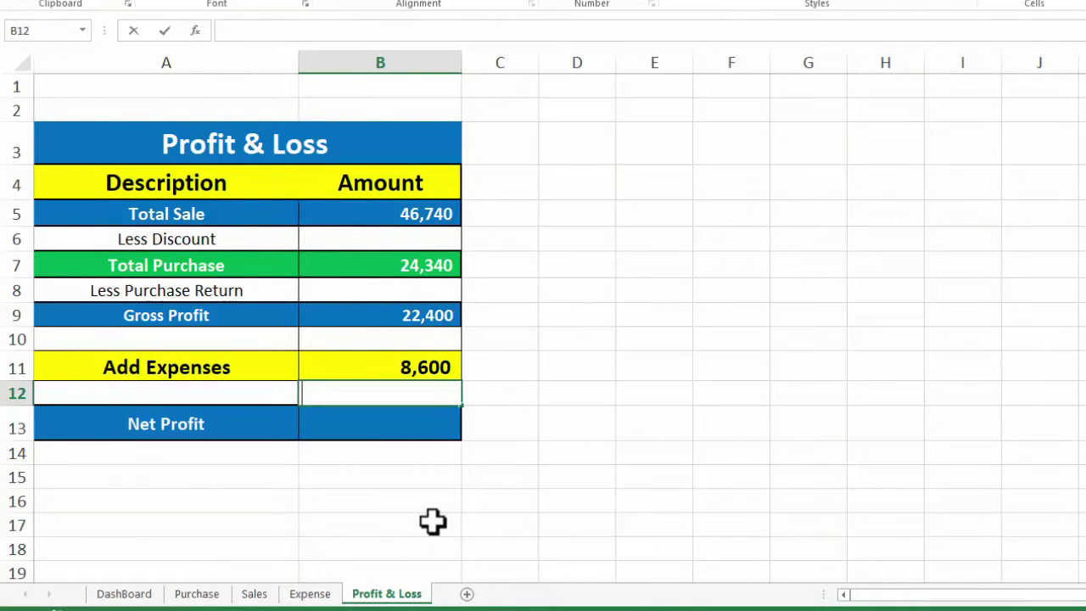
pyautogui.click(390, 431)
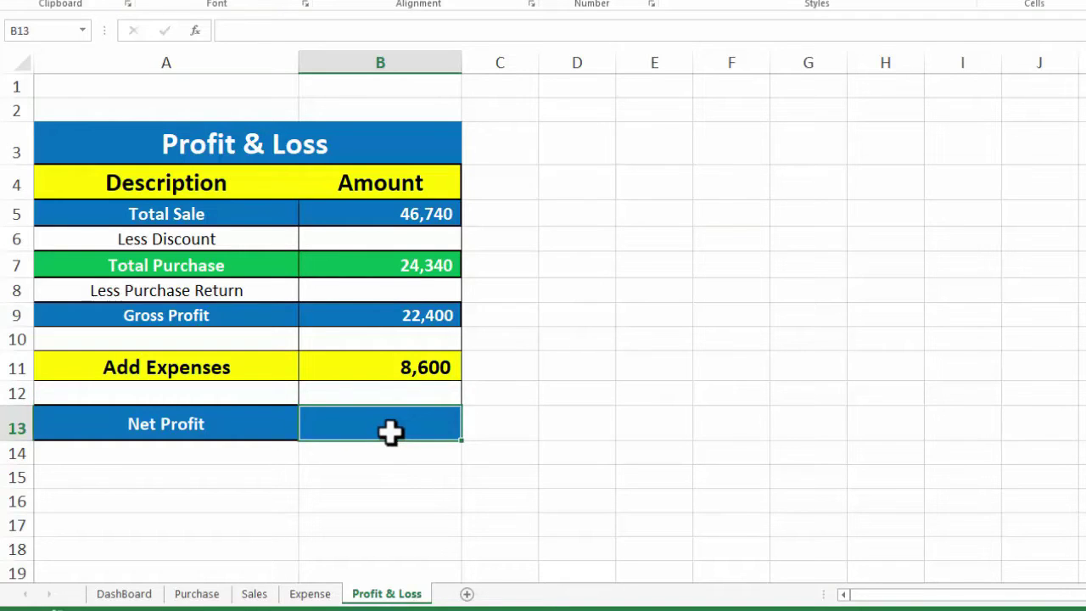
# Step: Enter =B9-B11 in the Net Profit cell to show 13,800
pyautogui.write('=')
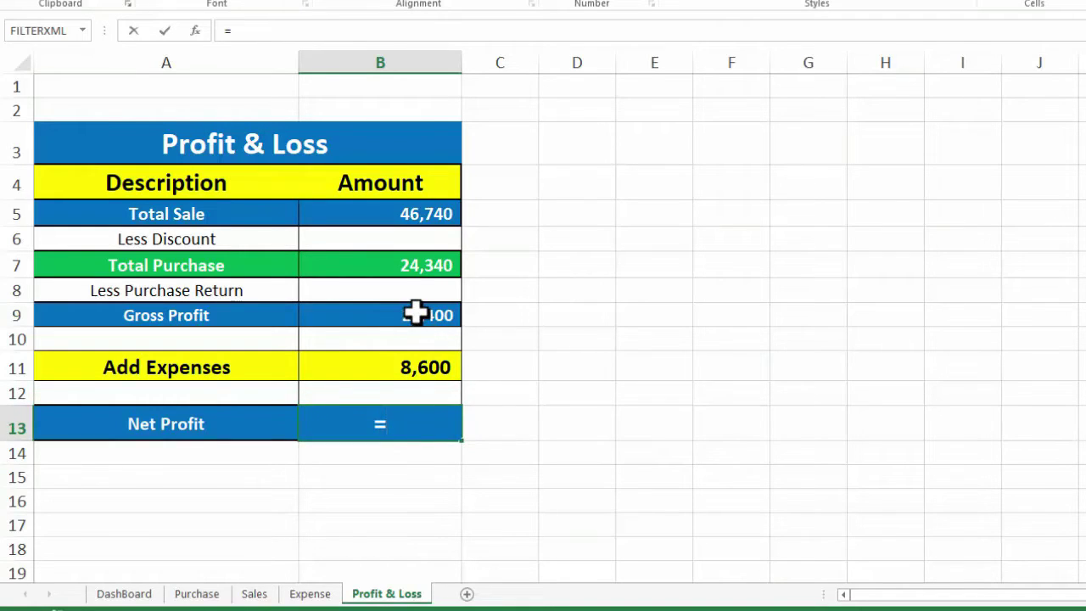
pyautogui.click(416, 314)
pyautogui.write('-')
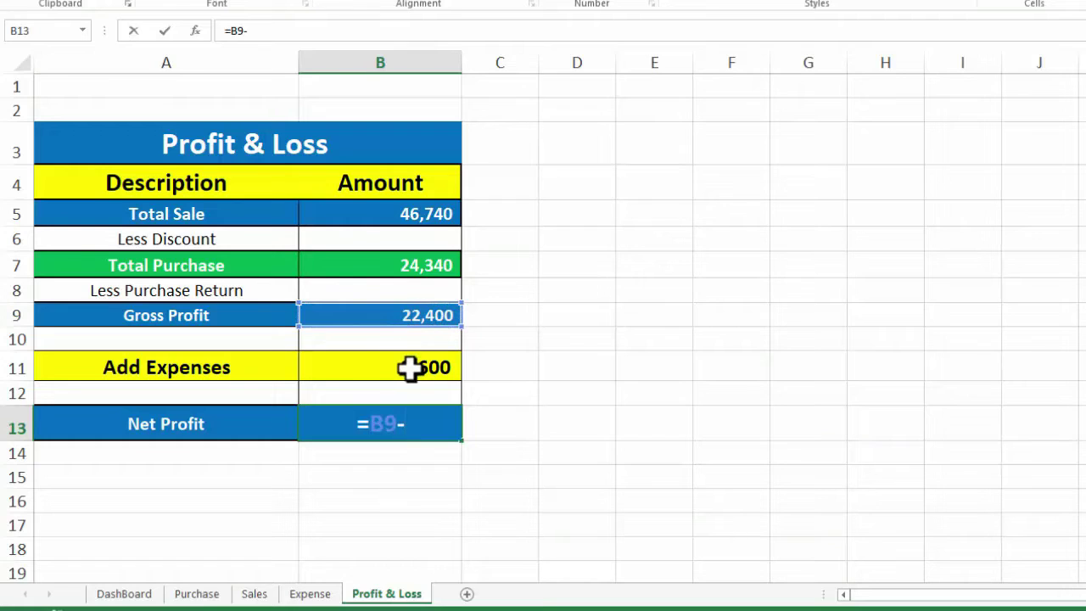
pyautogui.click(411, 367)
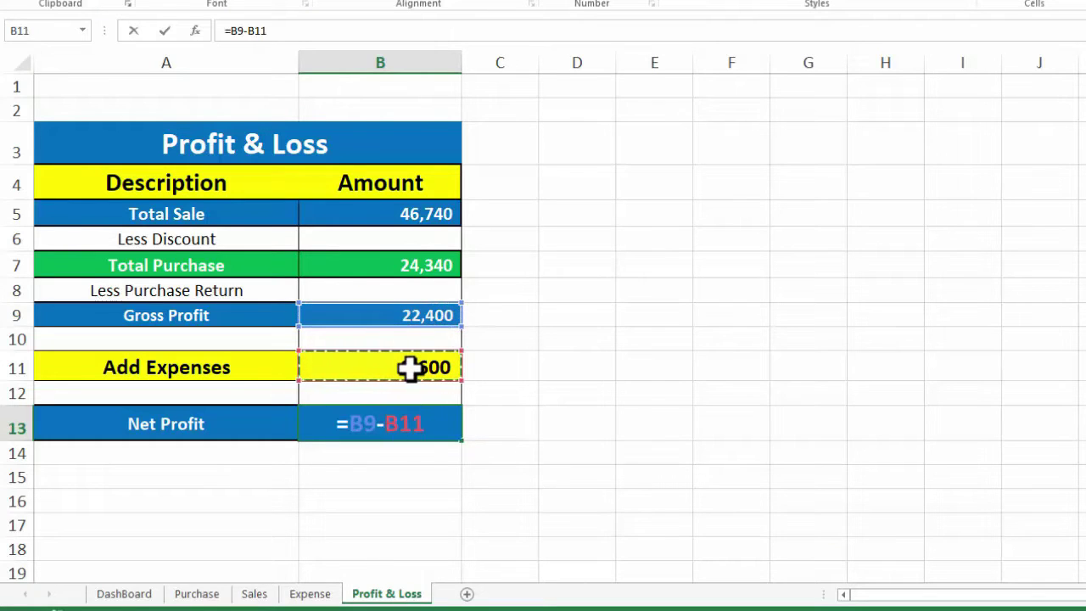
pyautogui.press('Return')
# Step: Select the Description and Amount header cells A4:B4
pyautogui.click(544, 428)
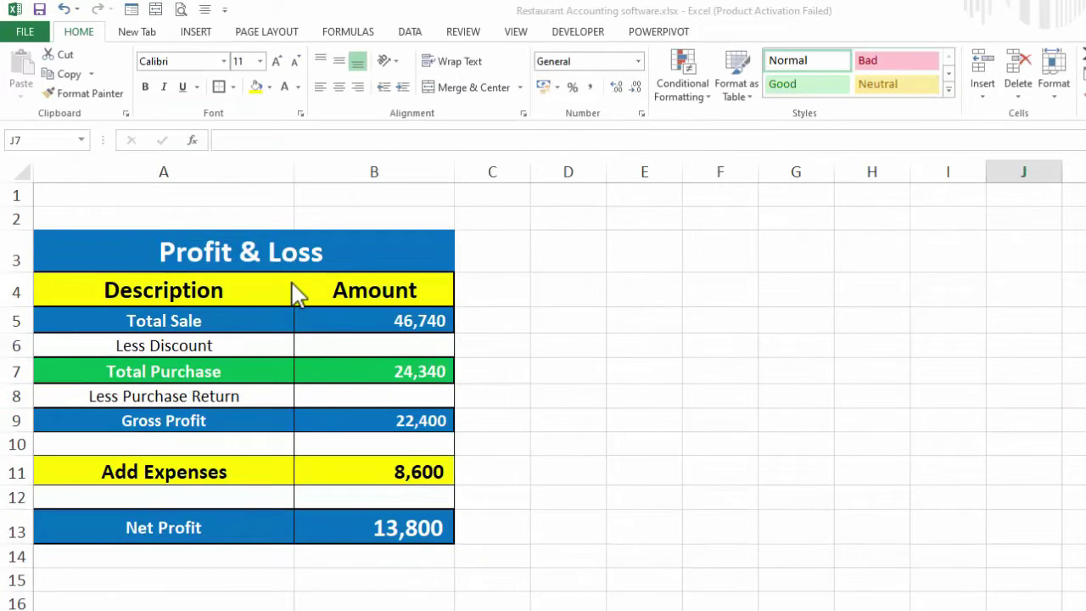
pyautogui.click(293, 290)
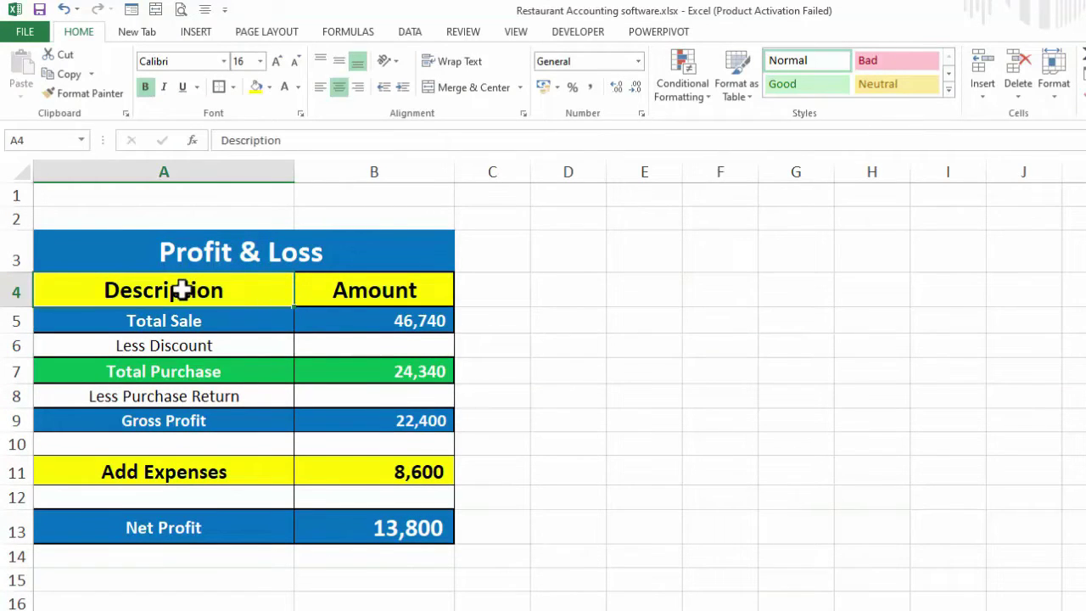
pyautogui.moveTo(182, 289); pyautogui.dragTo(330, 291)
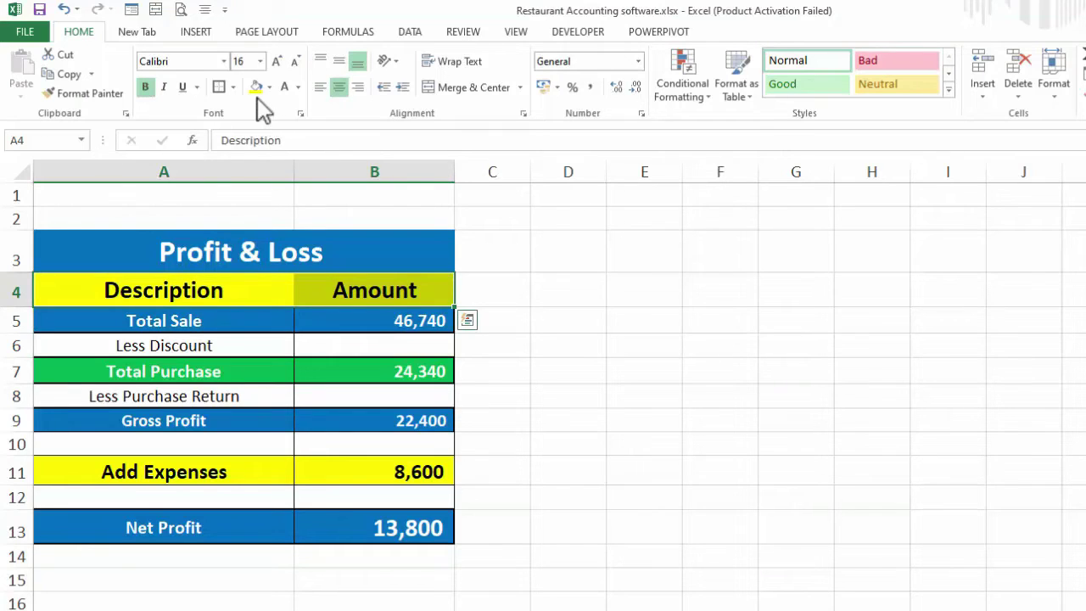
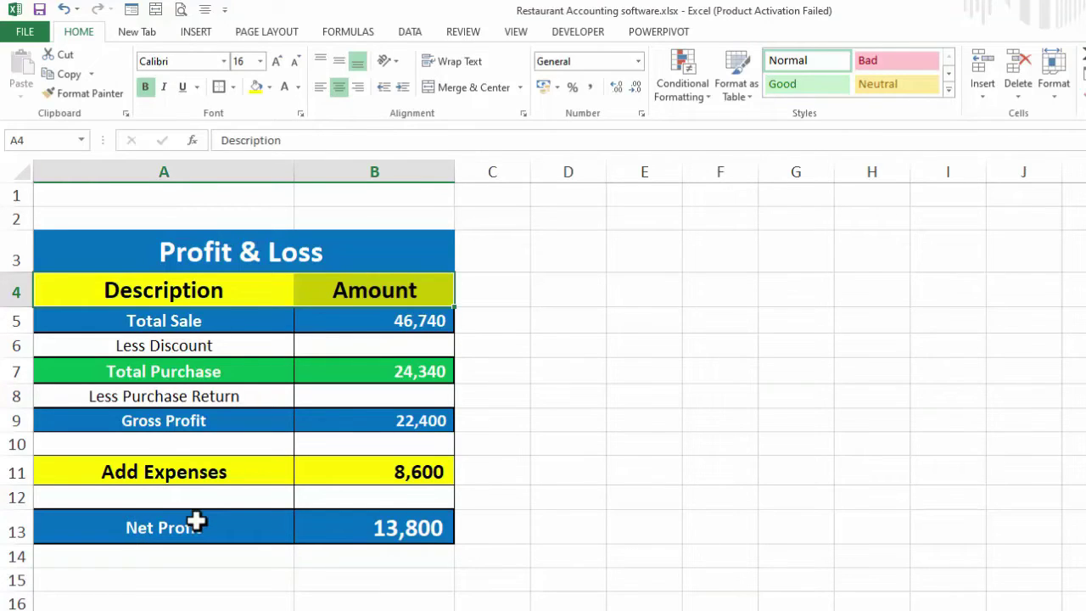
# Step: Deselect the highlighted table header cells on the Profit & Loss sheet
pyautogui.click(675, 348)
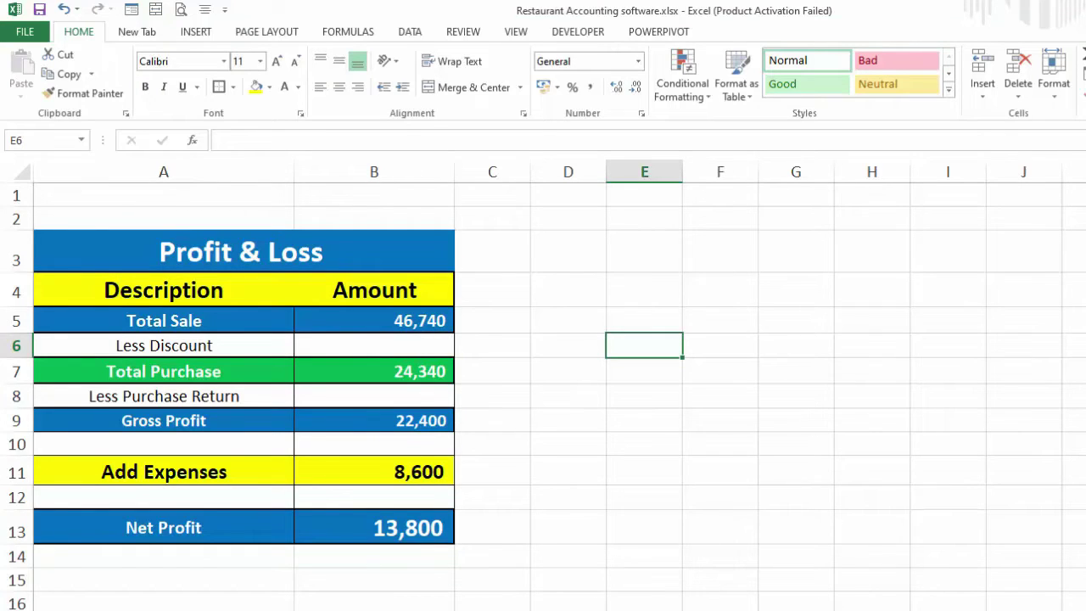
# Step: Draw a blue rounded rectangle spanning cells A4 to D6
pyautogui.click(204, 36)
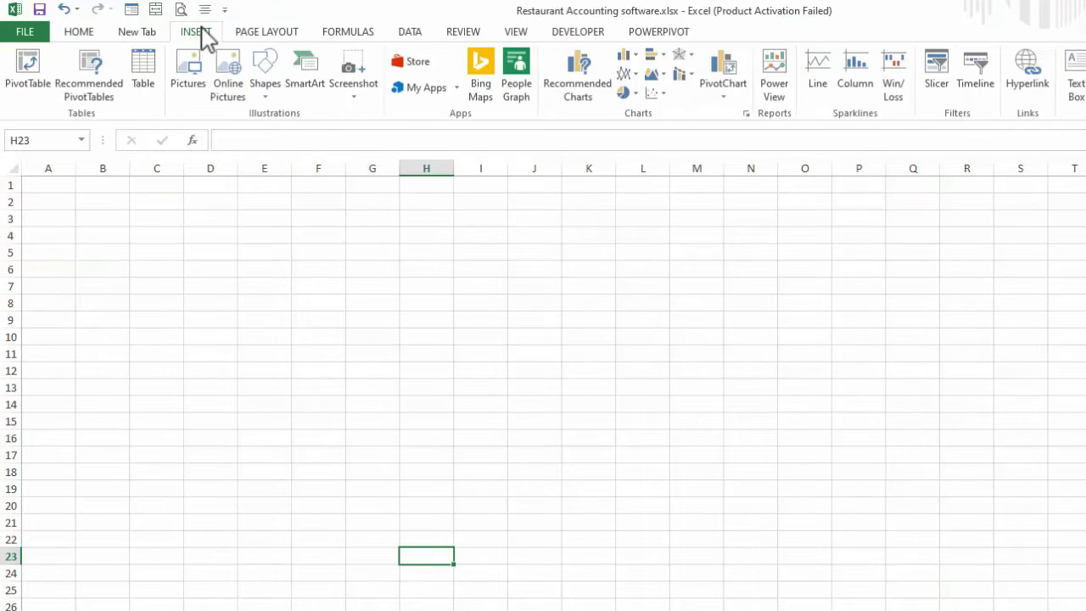
pyautogui.click(273, 88)
pyautogui.click(342, 131)
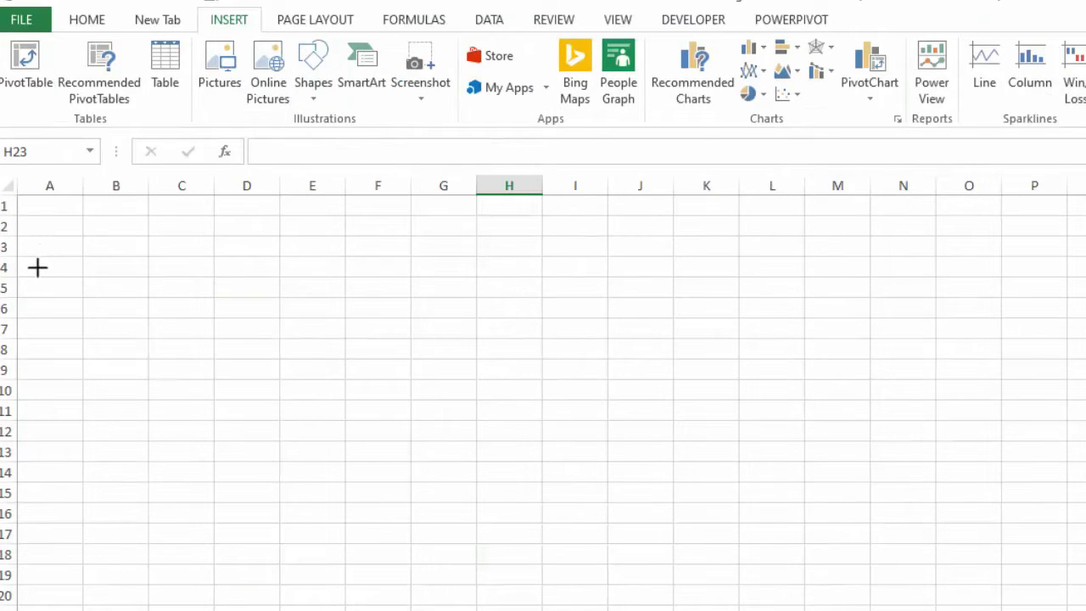
pyautogui.moveTo(37, 268); pyautogui.dragTo(287, 317)
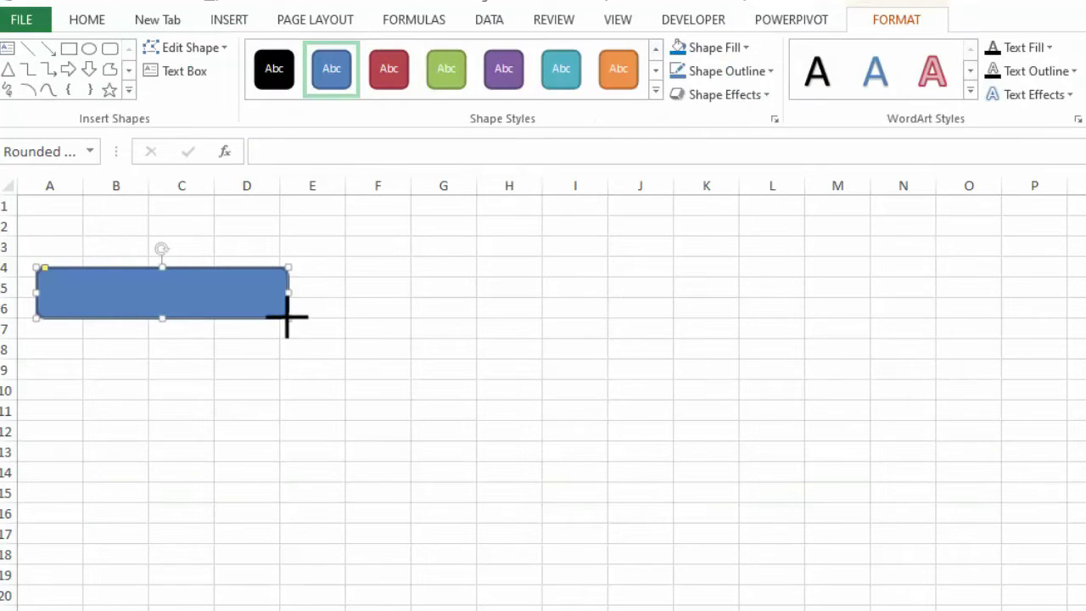
pyautogui.click(659, 90)
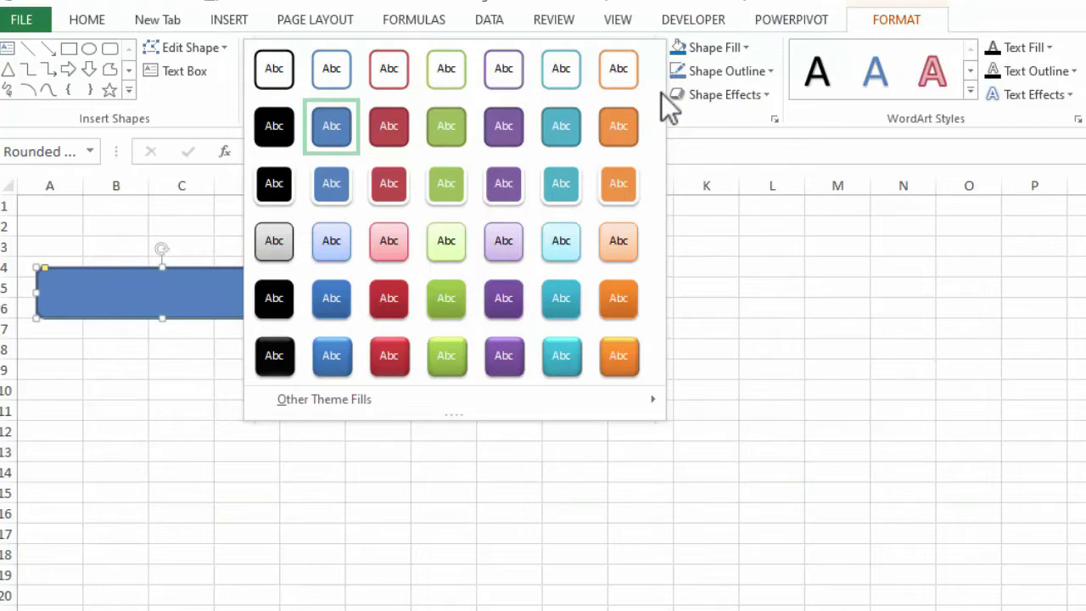
pyautogui.press('Escape')
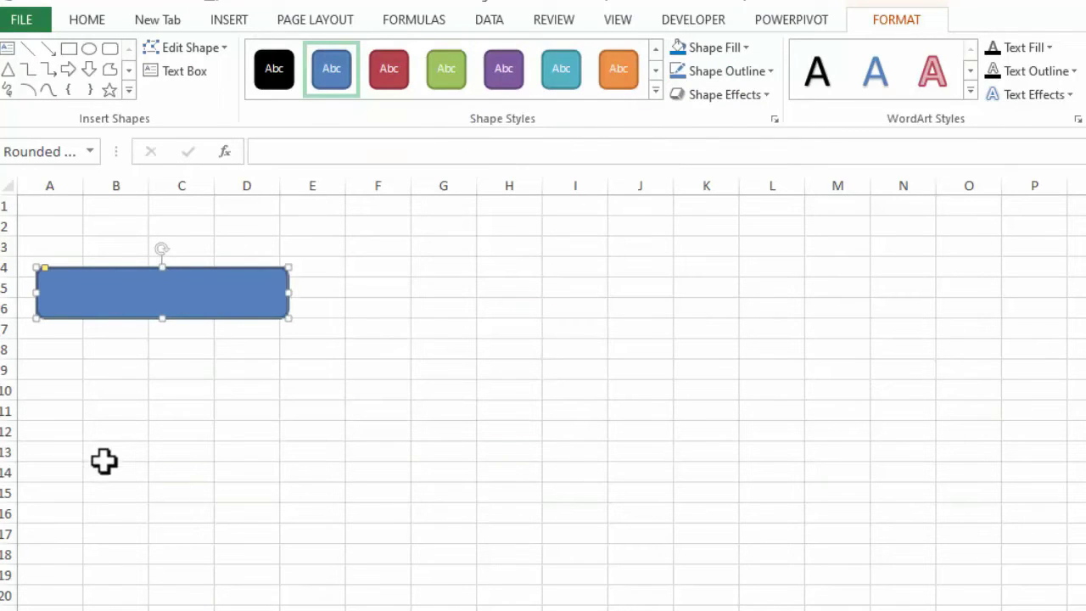
# Step: Paste three copies of the rectangle at A9, A13 and A16
pyautogui.click(73, 365)
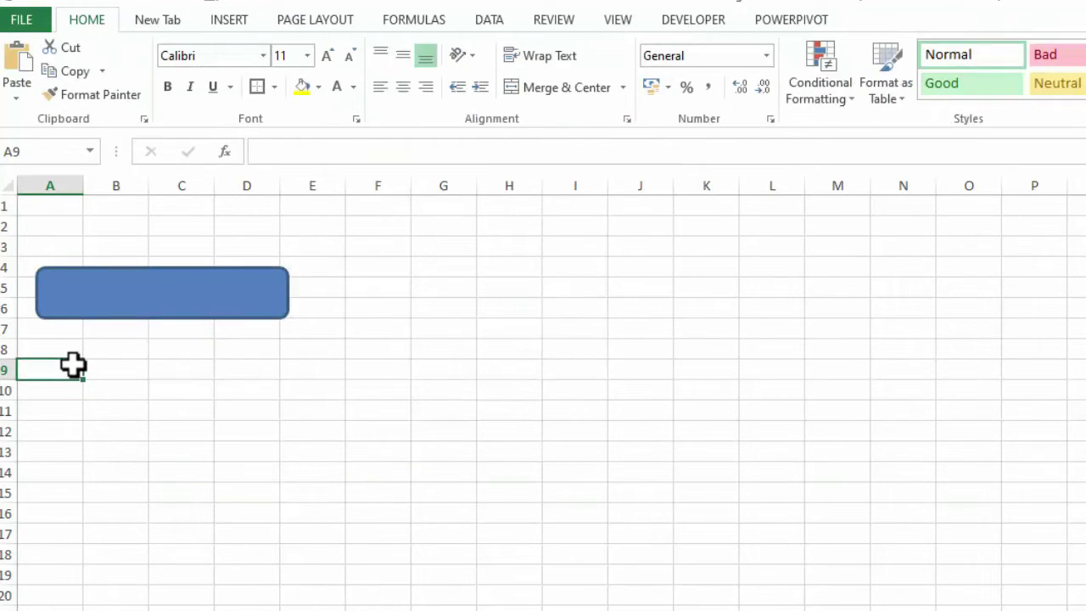
pyautogui.hotkey('ctrl', 'v')
pyautogui.click(71, 454)
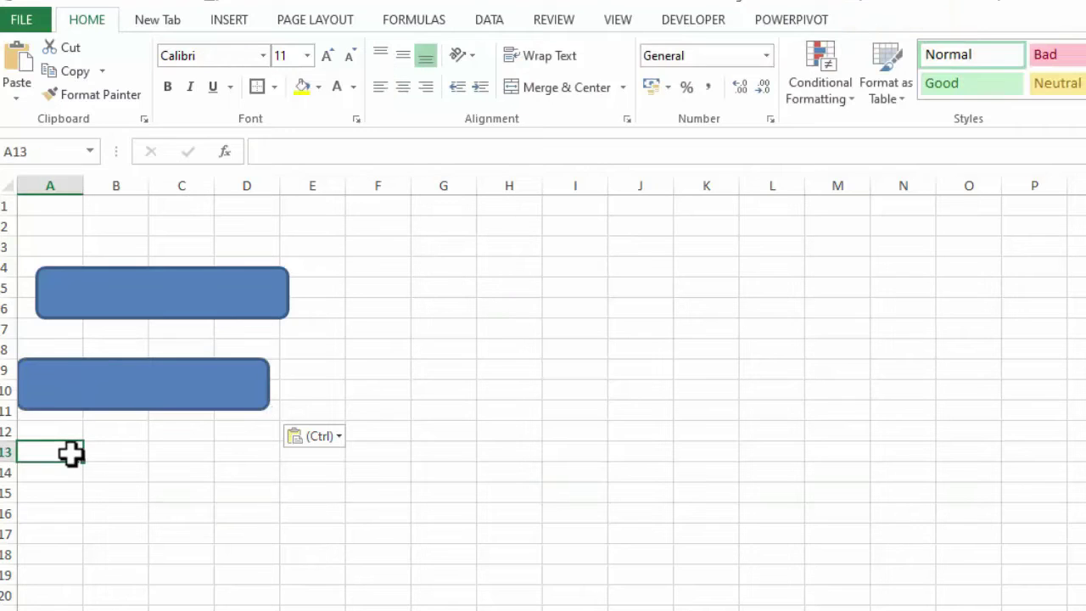
pyautogui.hotkey('ctrl', 'v')
pyautogui.click(70, 514)
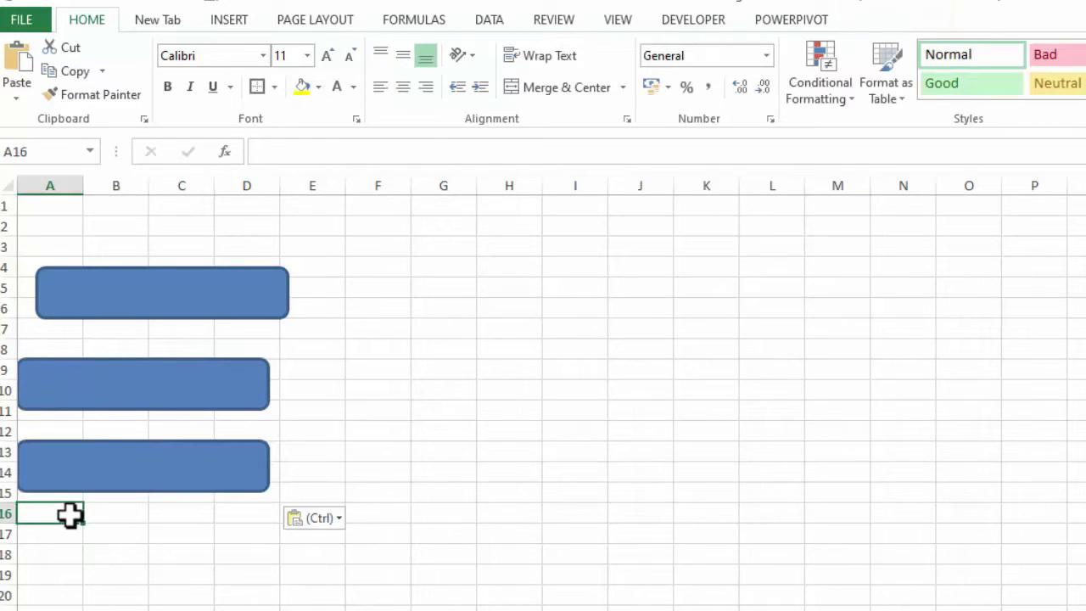
pyautogui.hotkey('ctrl', 'v')
pyautogui.click(141, 289)
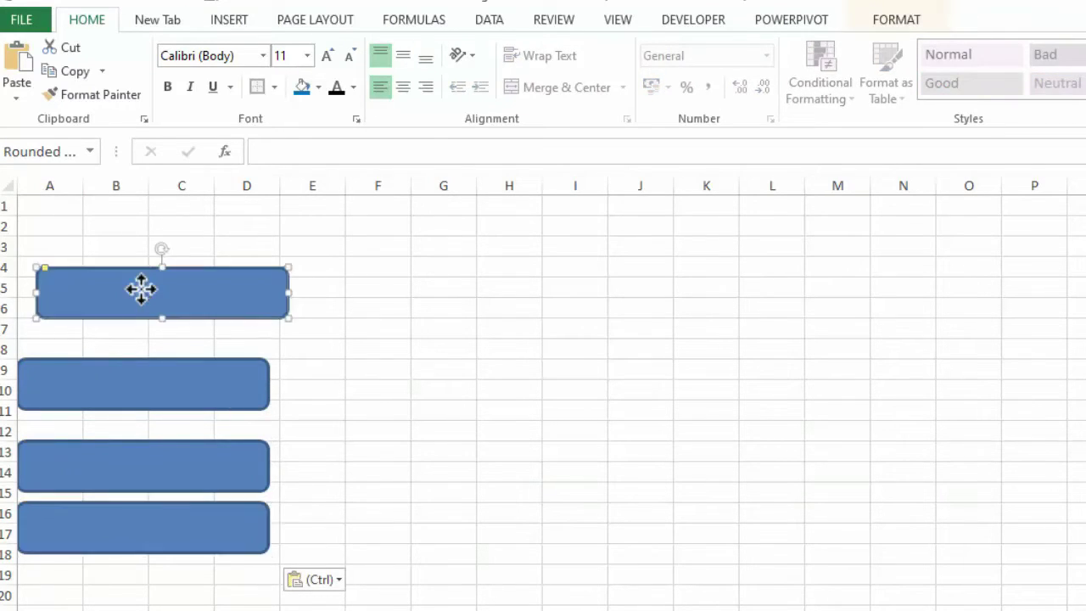
# Step: Label the first two rectangles Purchase and Sales
pyautogui.click(878, 23)
pyautogui.write('Purchase')
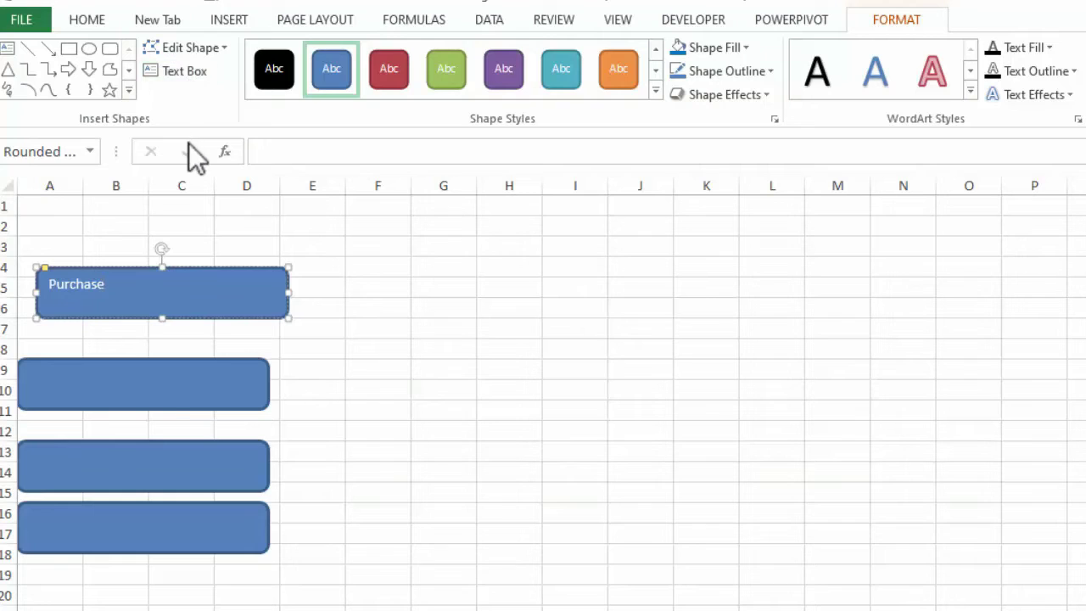
pyautogui.click(149, 384)
pyautogui.click(166, 71)
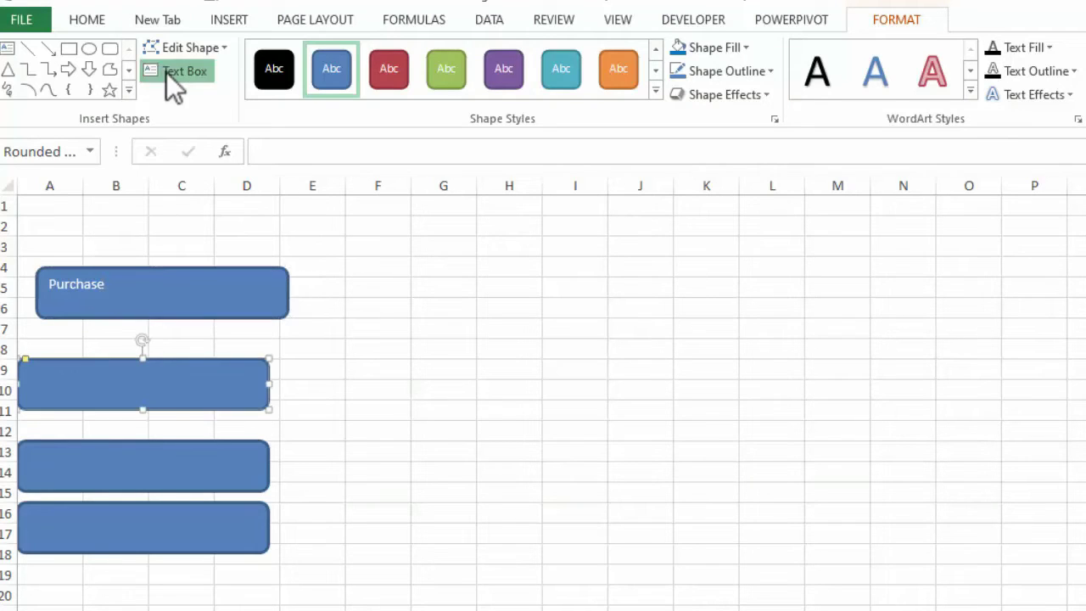
pyautogui.write('Sales')
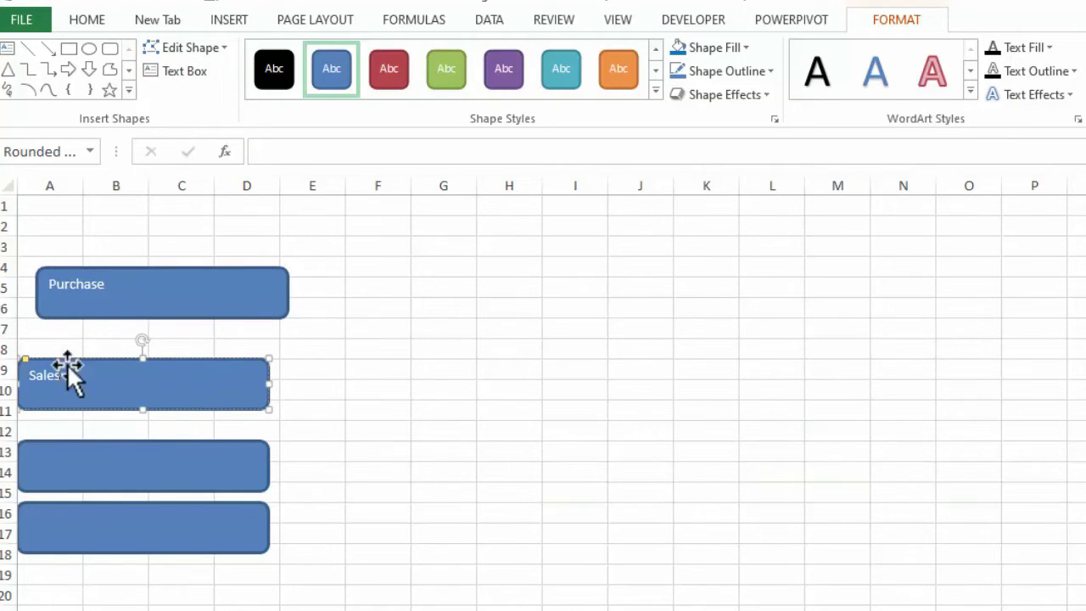
# Step: Label the third and fourth rectangles Expenses and Profit & Loss
pyautogui.click(147, 473)
pyautogui.click(179, 75)
pyautogui.write('Expenses')
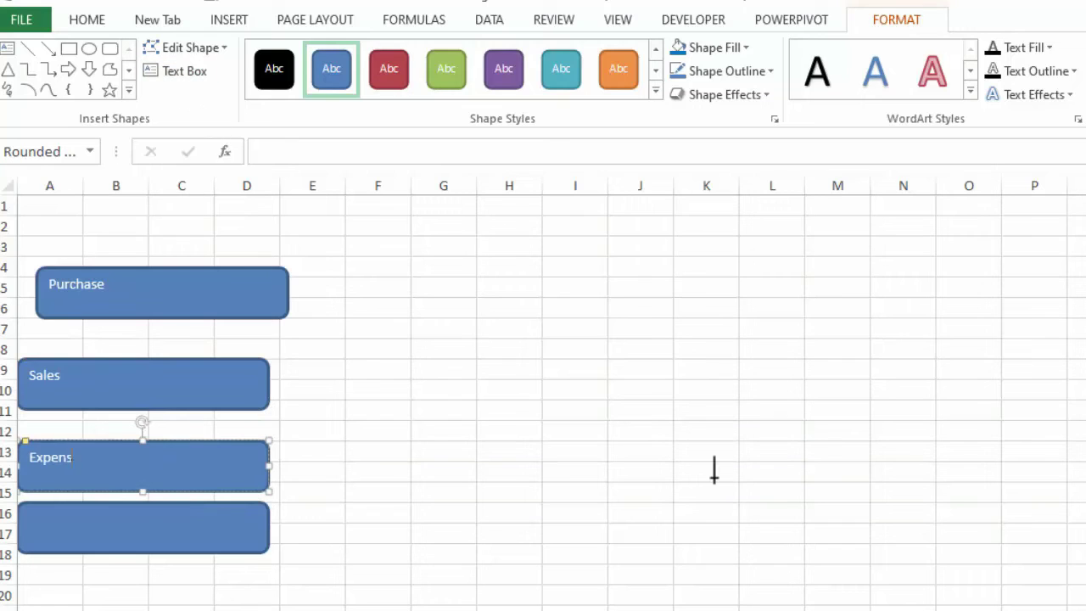
pyautogui.click(201, 529)
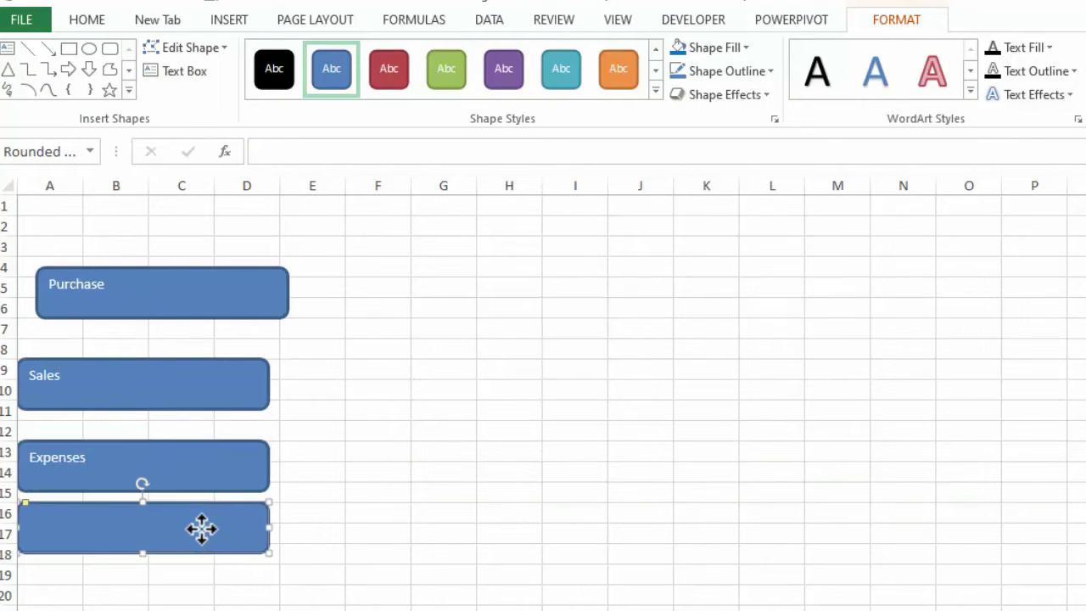
pyautogui.click(194, 74)
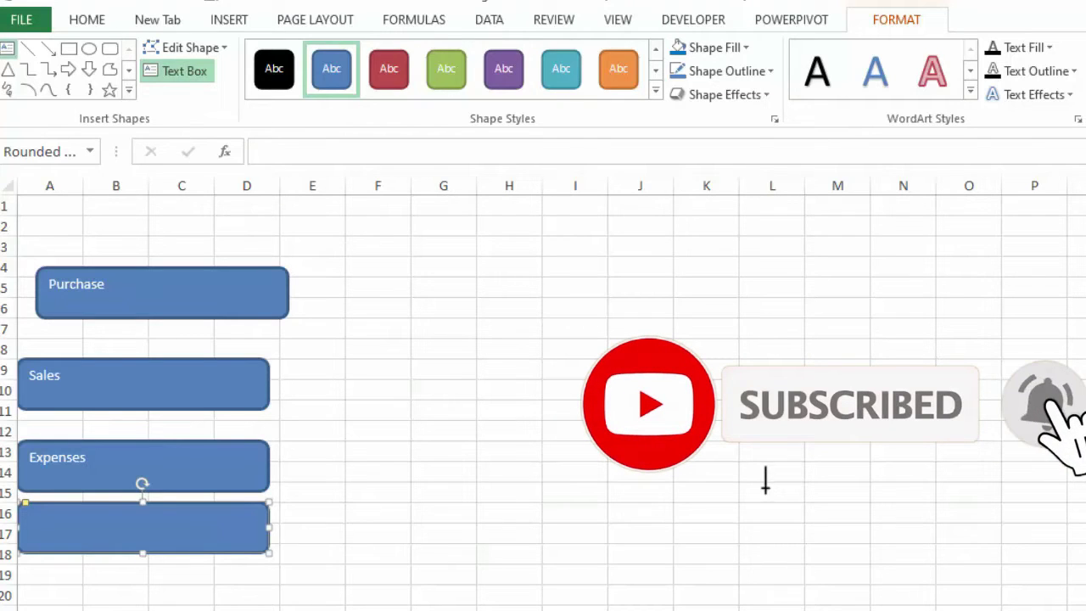
pyautogui.write('Profit & Loss')
pyautogui.press('Escape')
pyautogui.press('Escape')
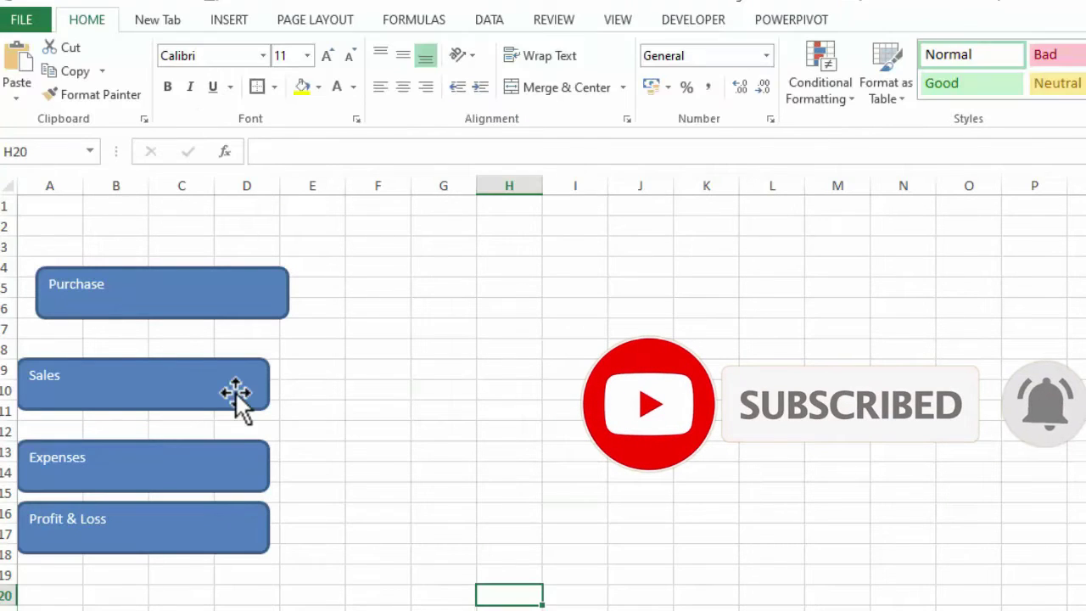
# Step: Space the buttons out, lowering Expenses to rows 15–16 and Profit & Loss to row 20
pyautogui.moveTo(236, 392); pyautogui.dragTo(252, 379)
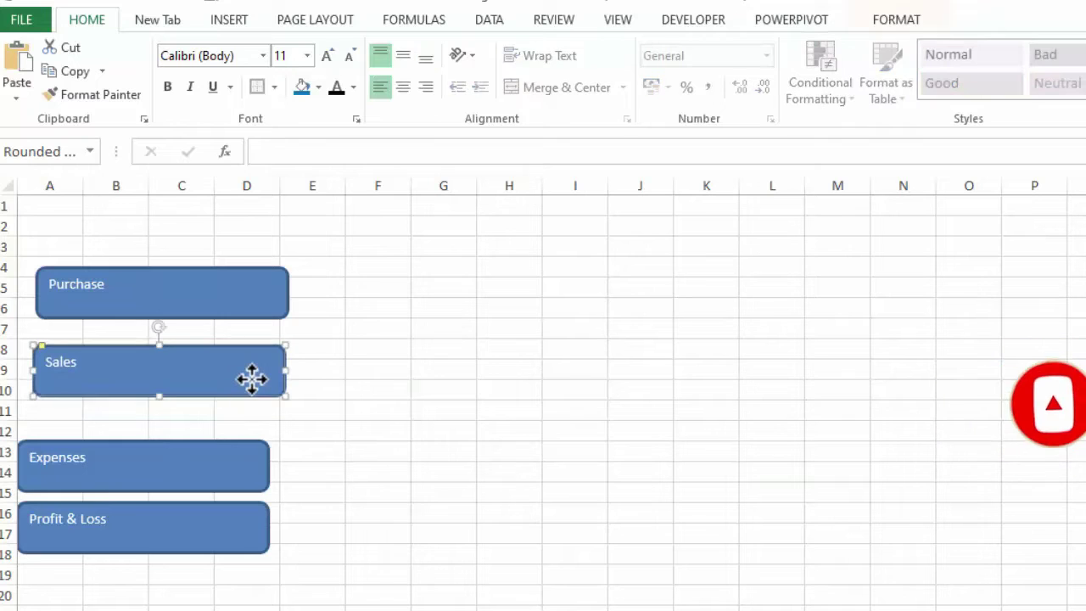
pyautogui.moveTo(213, 458); pyautogui.dragTo(224, 447)
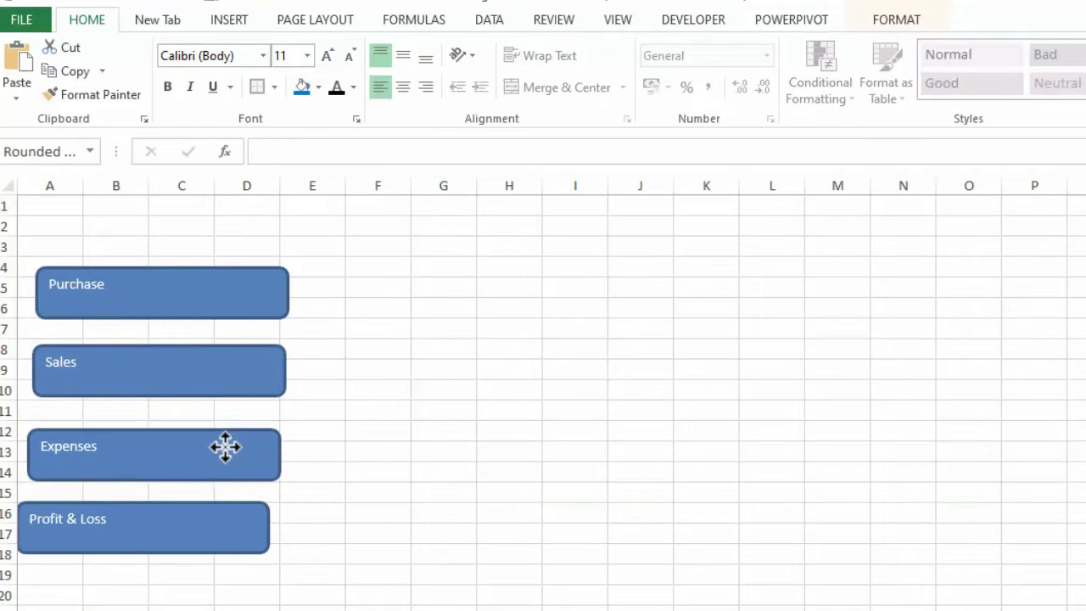
pyautogui.moveTo(226, 504); pyautogui.dragTo(239, 584)
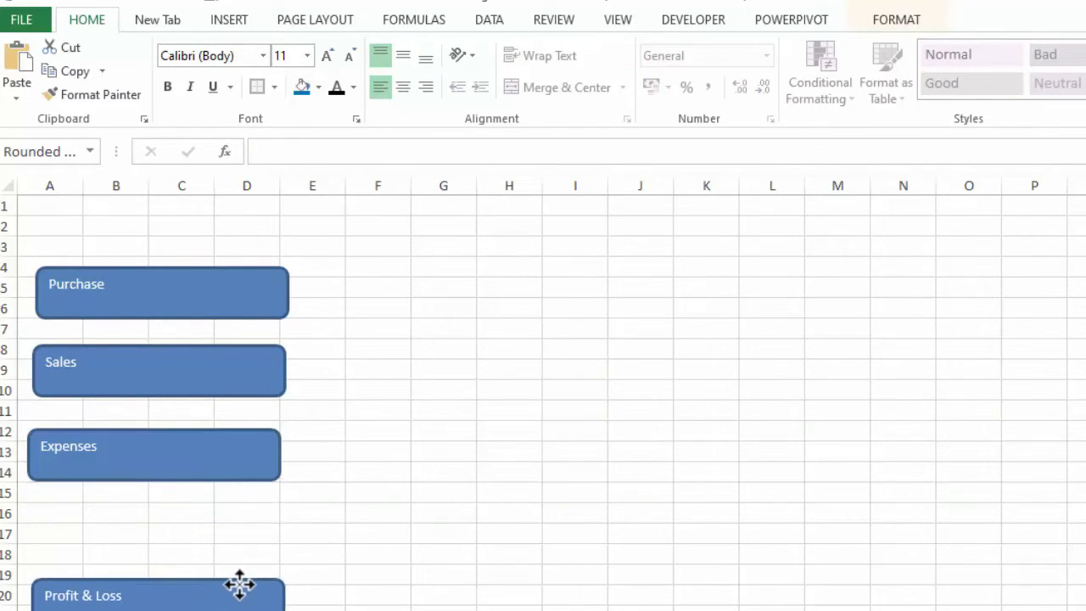
pyautogui.moveTo(236, 470); pyautogui.dragTo(242, 515)
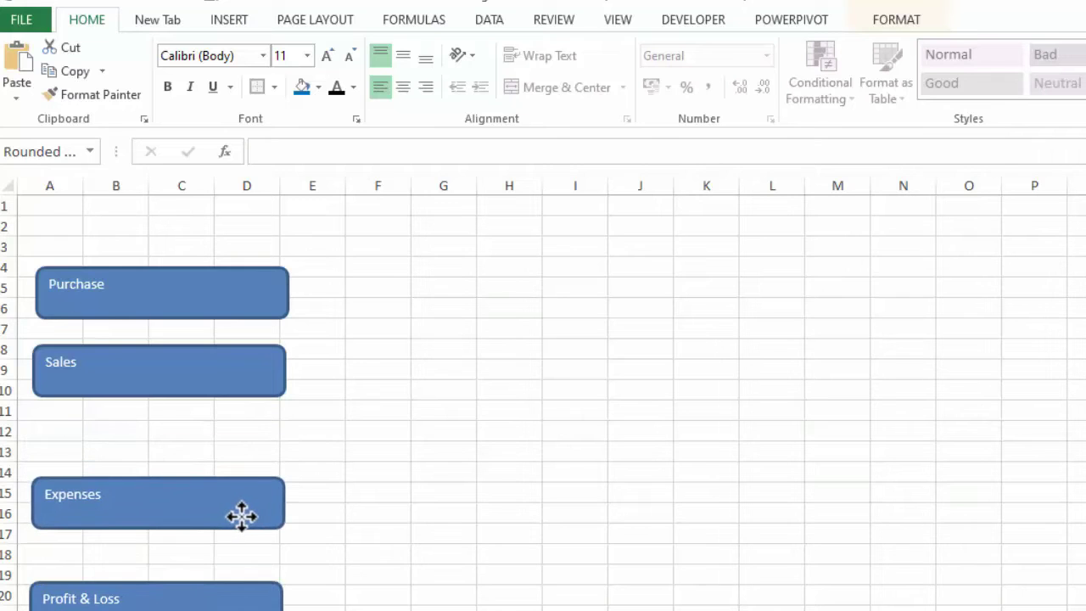
pyautogui.moveTo(243, 376); pyautogui.dragTo(243, 395)
pyautogui.press('Escape')
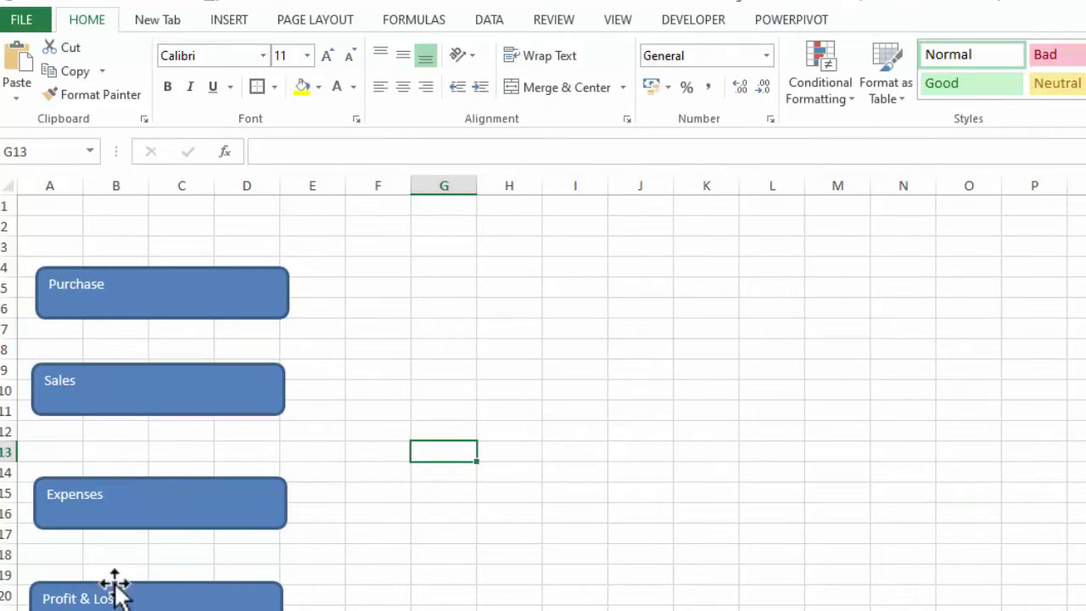
# Step: Select all four buttons together
pyautogui.click(105, 594)
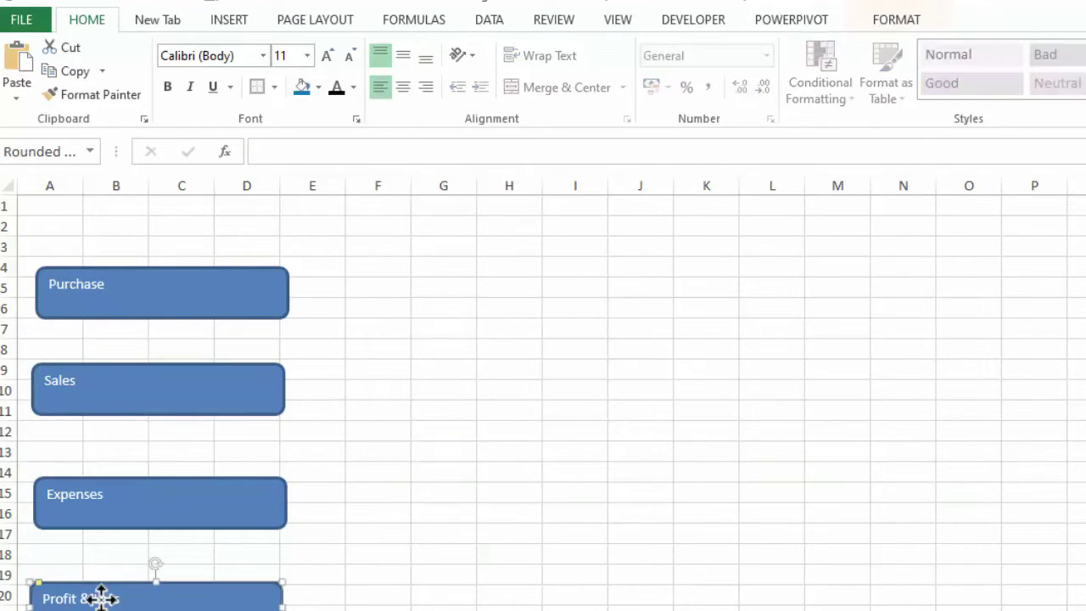
pyautogui.keyDown('ctrl'); pyautogui.click(119, 495); pyautogui.keyUp('ctrl')
pyautogui.keyDown('ctrl'); pyautogui.click(144, 407); pyautogui.keyUp('ctrl')
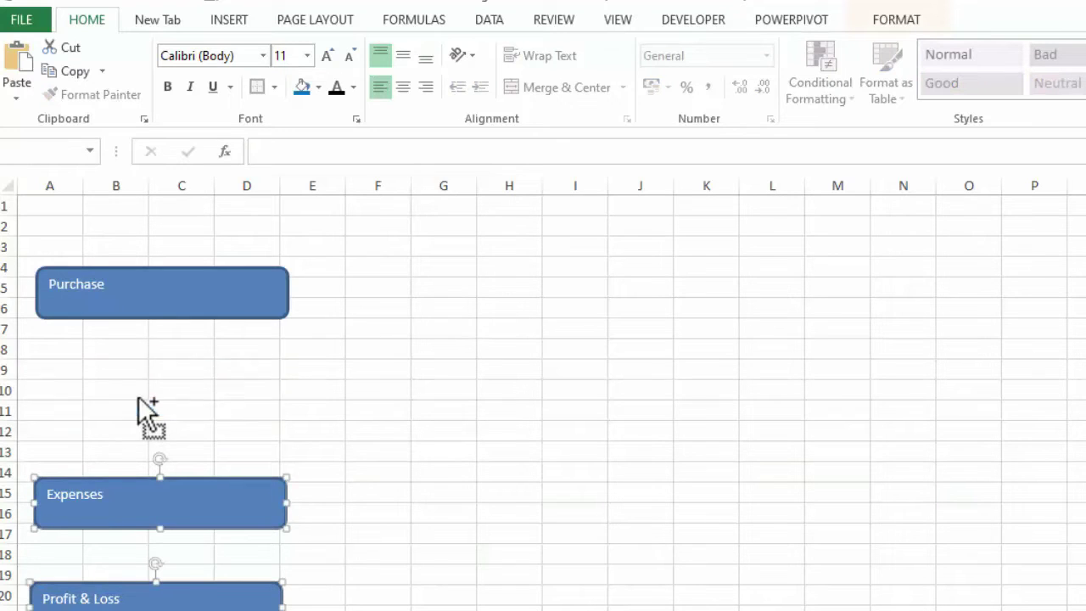
pyautogui.keyDown('ctrl'); pyautogui.click(131, 294); pyautogui.keyUp('ctrl')
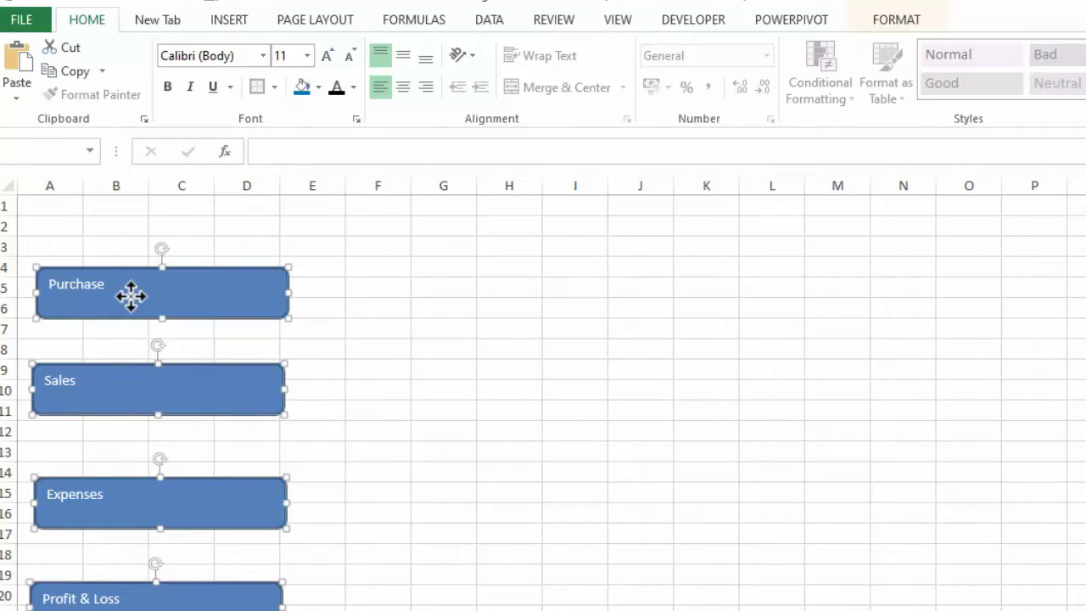
# Step: Centre the four button labels and set them in Arial Black at size 20
pyautogui.click(327, 55)
pyautogui.click(327, 55)
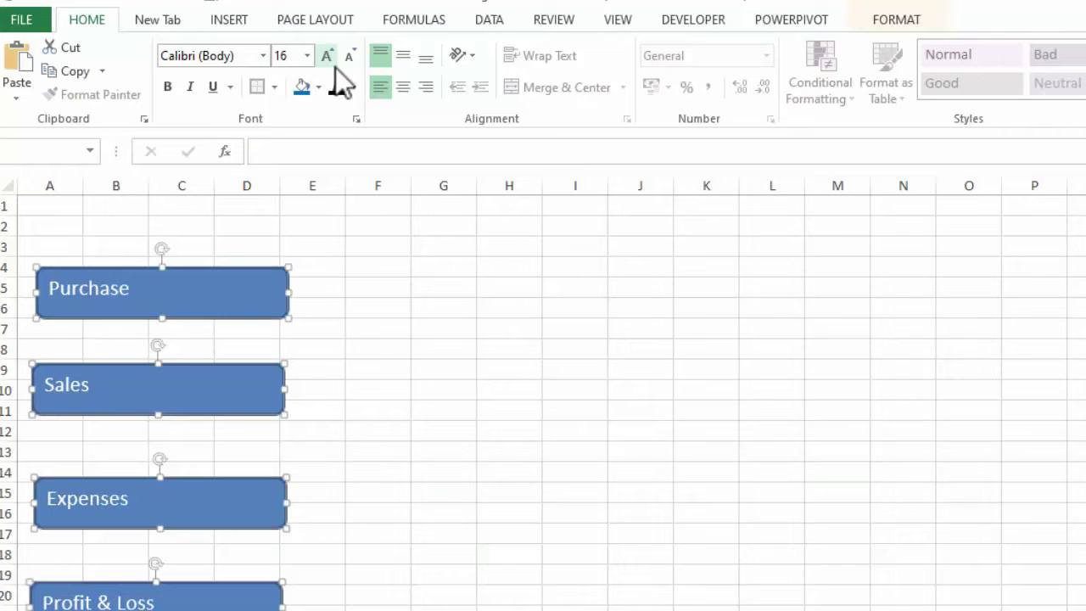
pyautogui.click(403, 86)
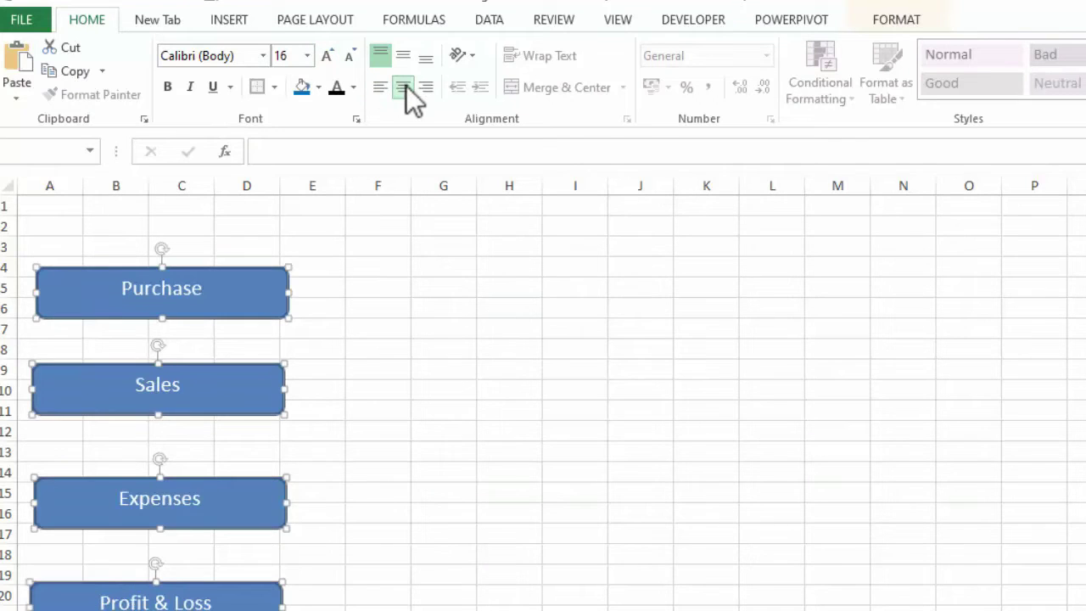
pyautogui.click(327, 56)
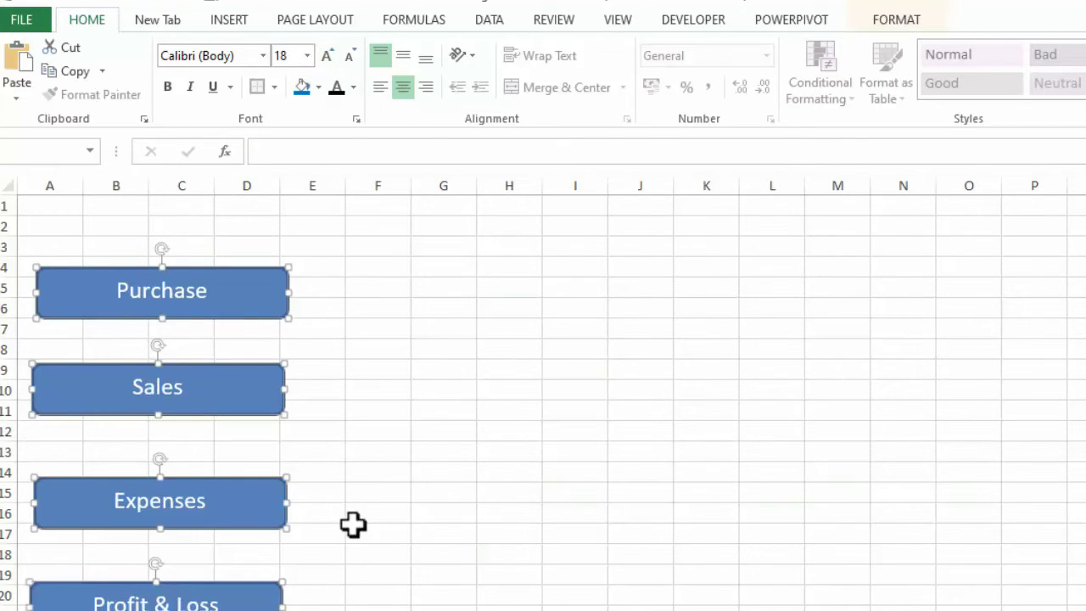
pyautogui.press('Escape')
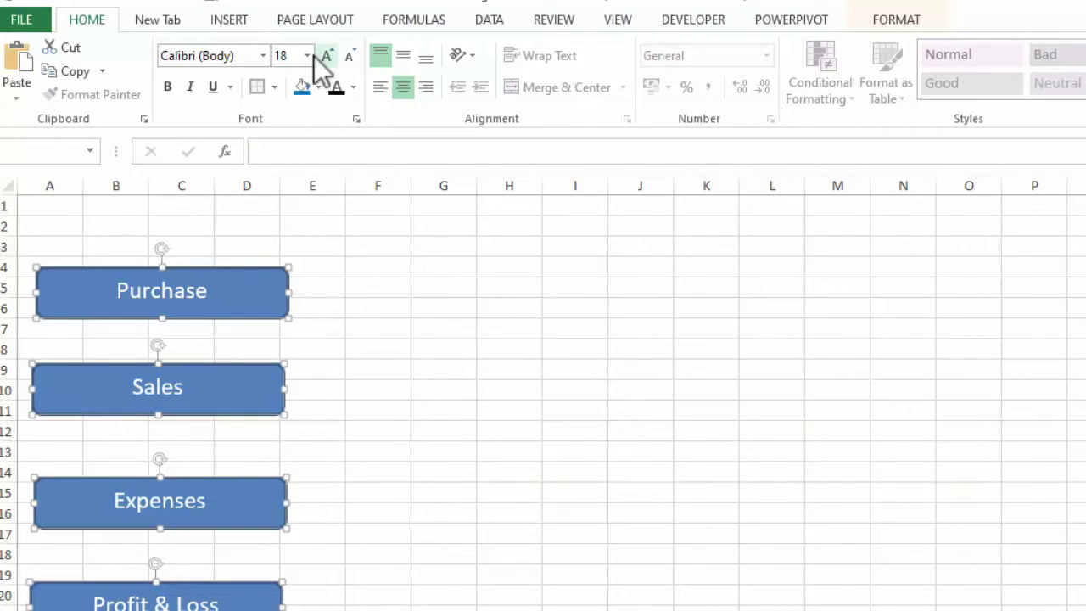
pyautogui.click(263, 55)
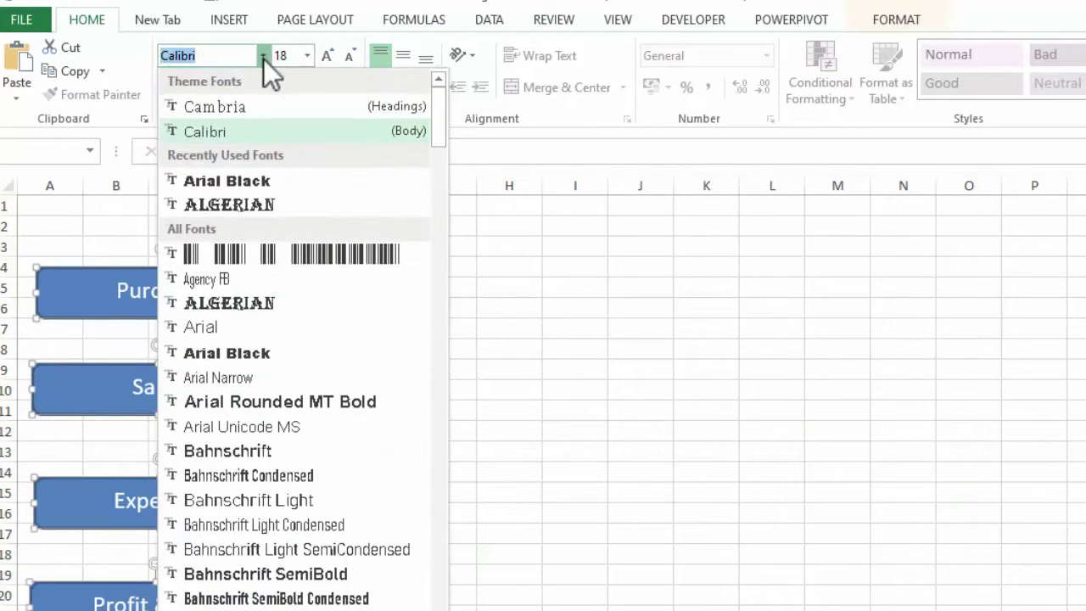
pyautogui.click(243, 183)
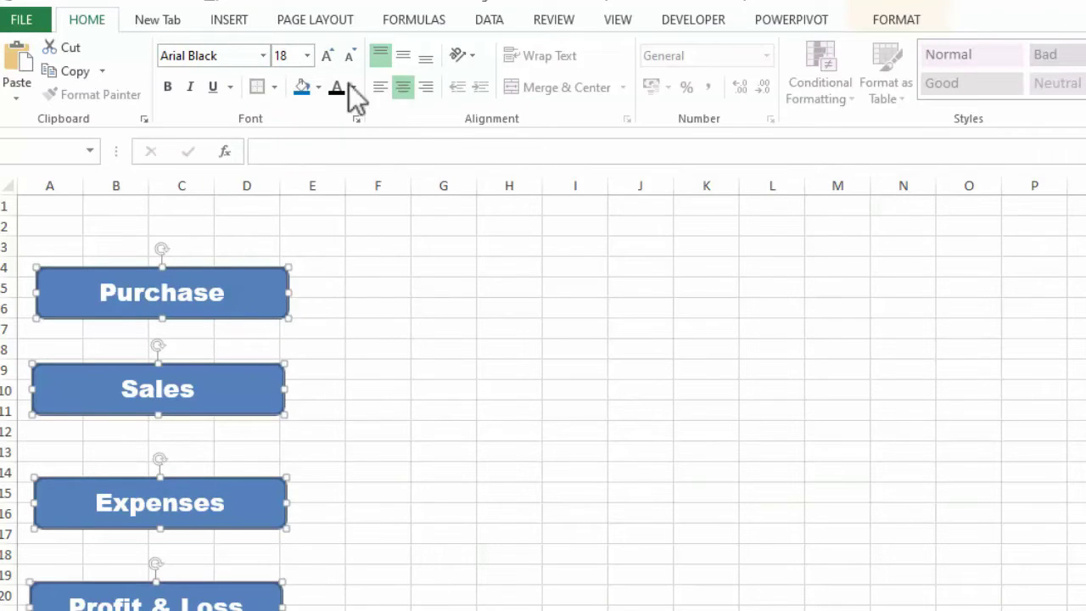
pyautogui.click(329, 59)
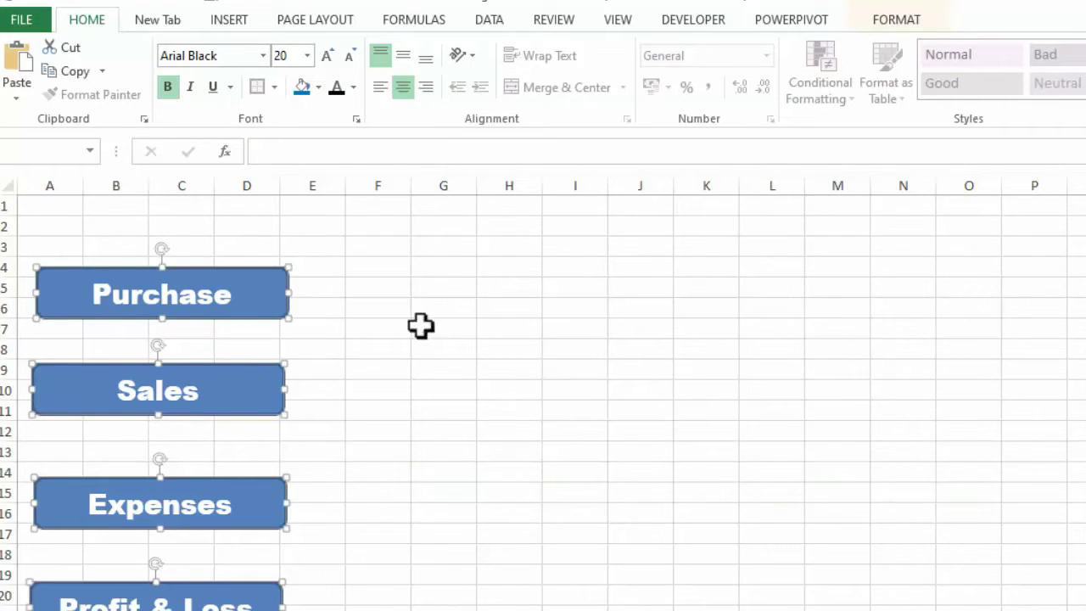
pyautogui.click(526, 435)
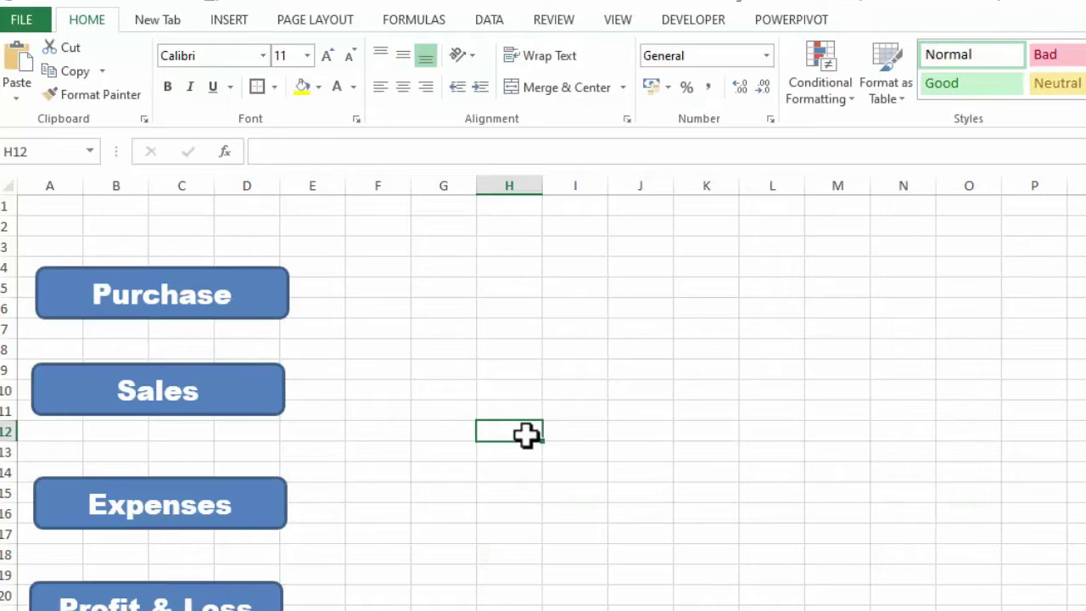
# Step: Insert restaurant-interior.jpg from Downloads and place it beside the buttons
pyautogui.click(230, 19)
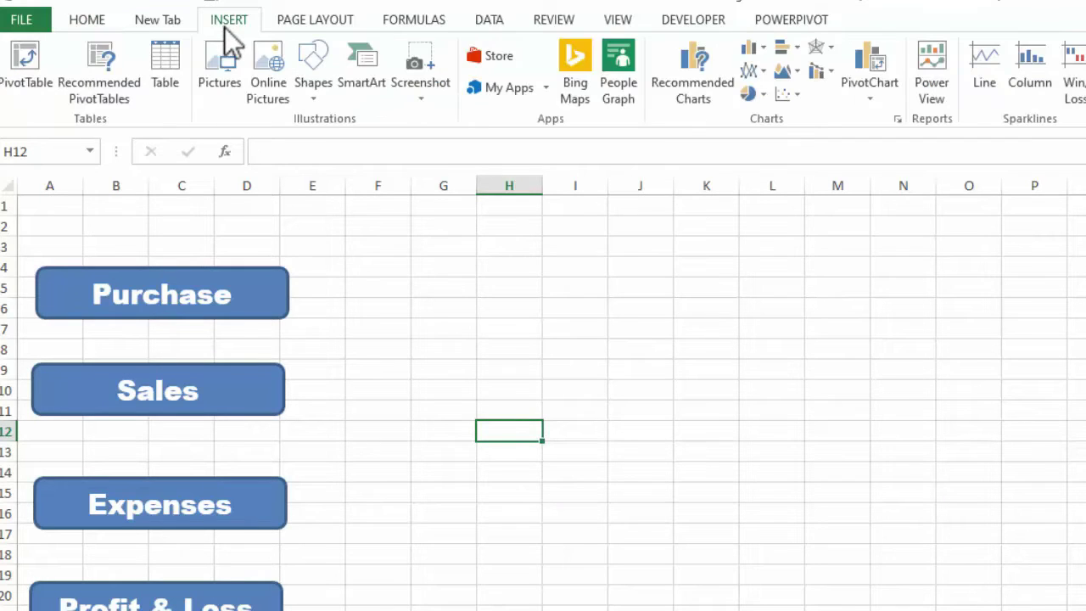
pyautogui.click(223, 82)
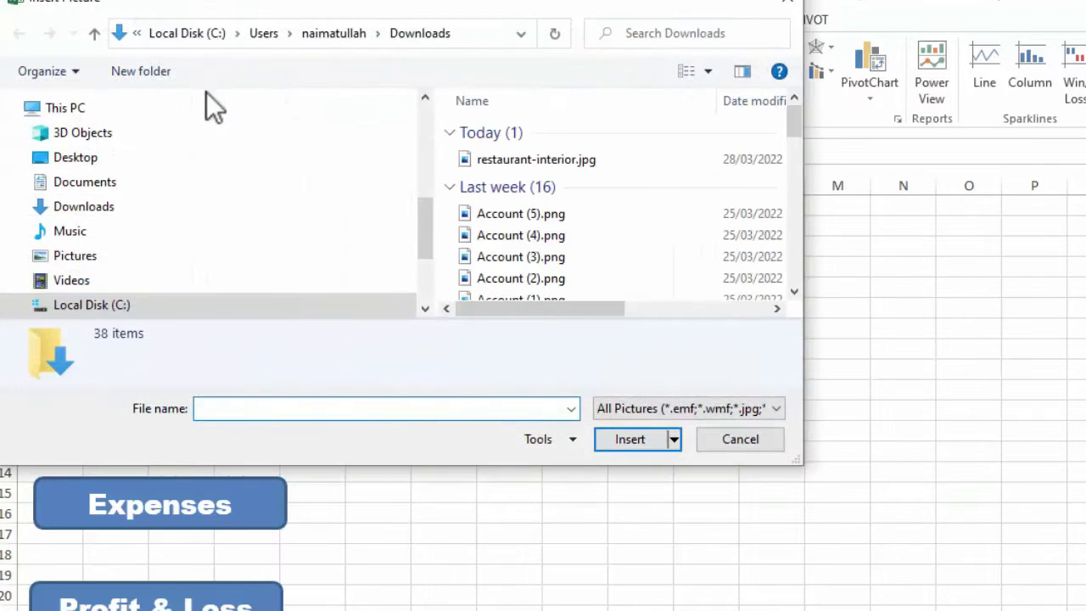
pyautogui.click(97, 210)
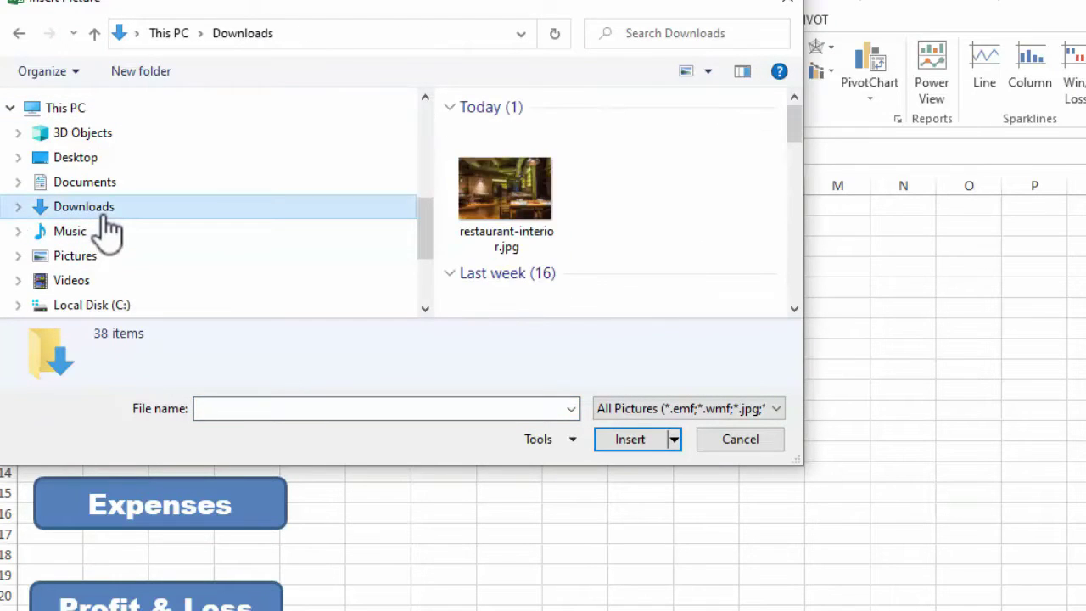
pyautogui.click(557, 166)
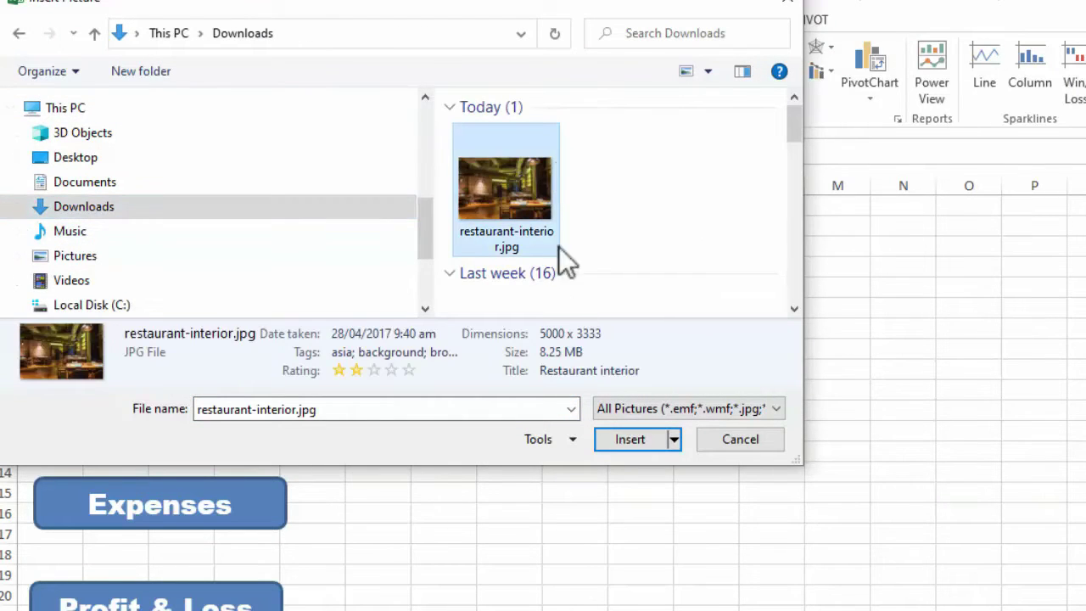
pyautogui.click(622, 446)
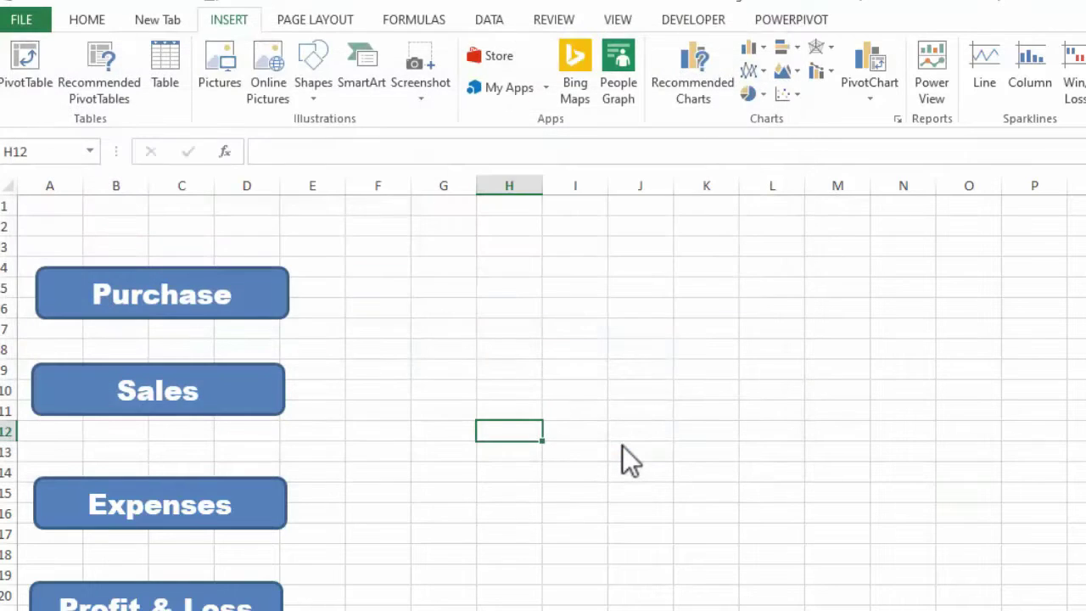
pyautogui.moveTo(739, 474)
pyautogui.mouseDown()
pyautogui.moveTo(619, 299)
pyautogui.moveTo(583, 313)
pyautogui.mouseUp()
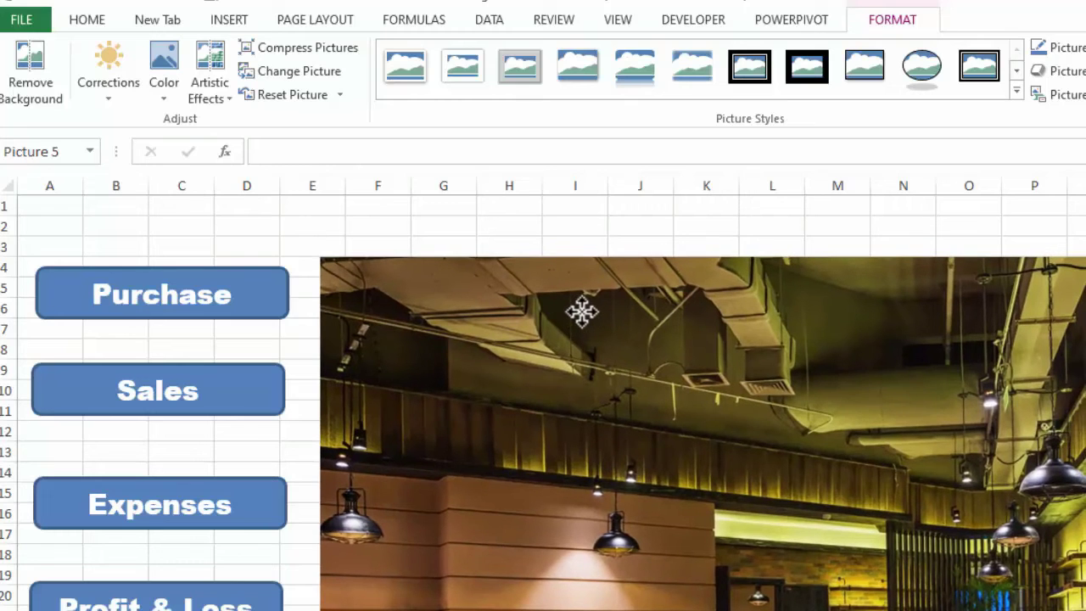
pyautogui.moveTo(583, 312); pyautogui.dragTo(580, 312)
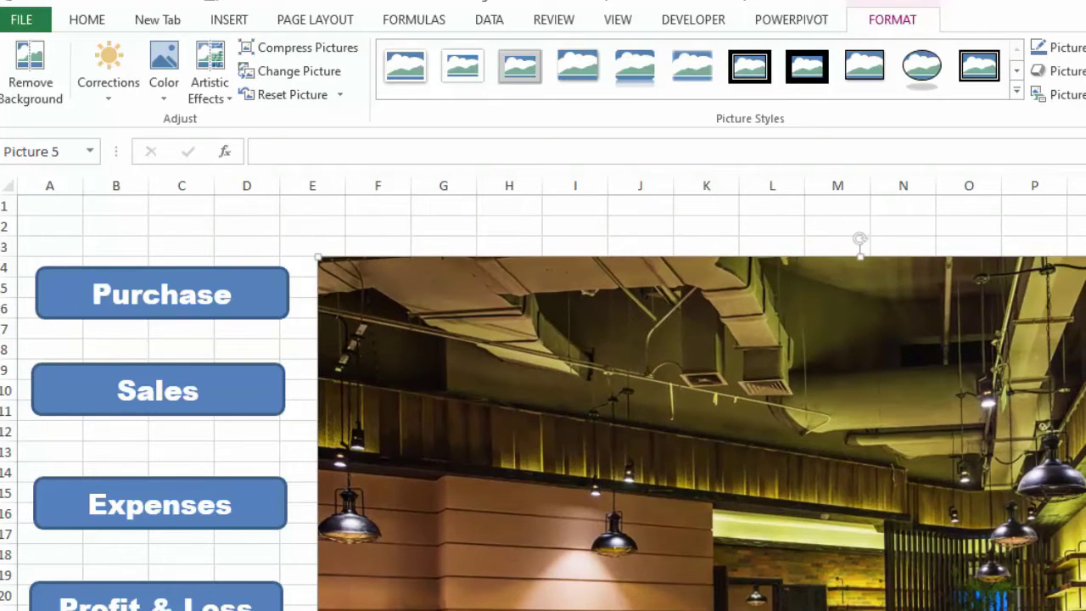
pyautogui.moveTo(858, 257); pyautogui.dragTo(854, 320)
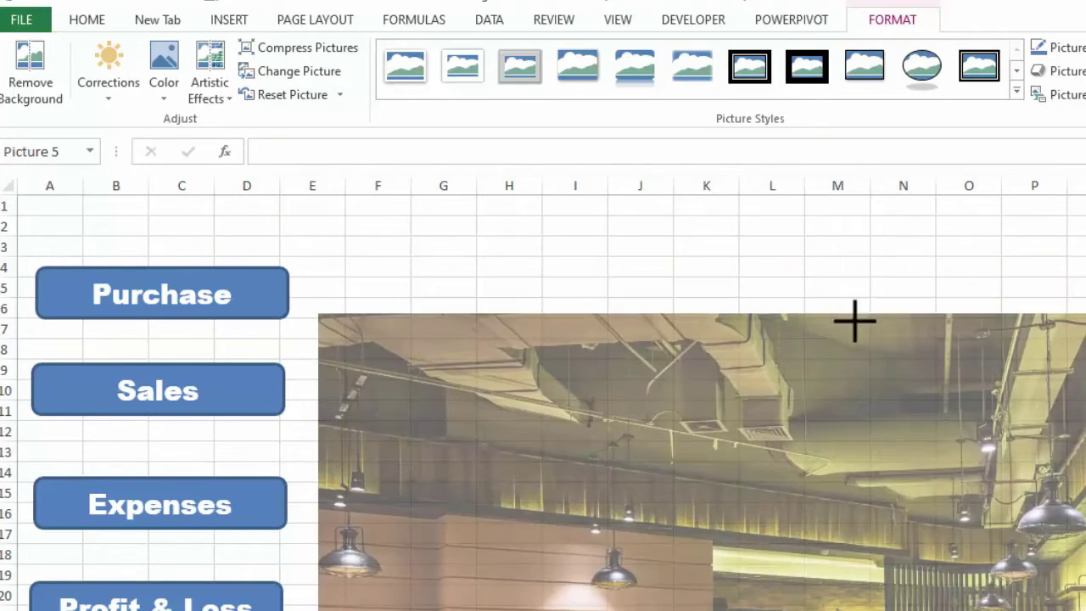
pyautogui.hotkey('ctrl', 'z')
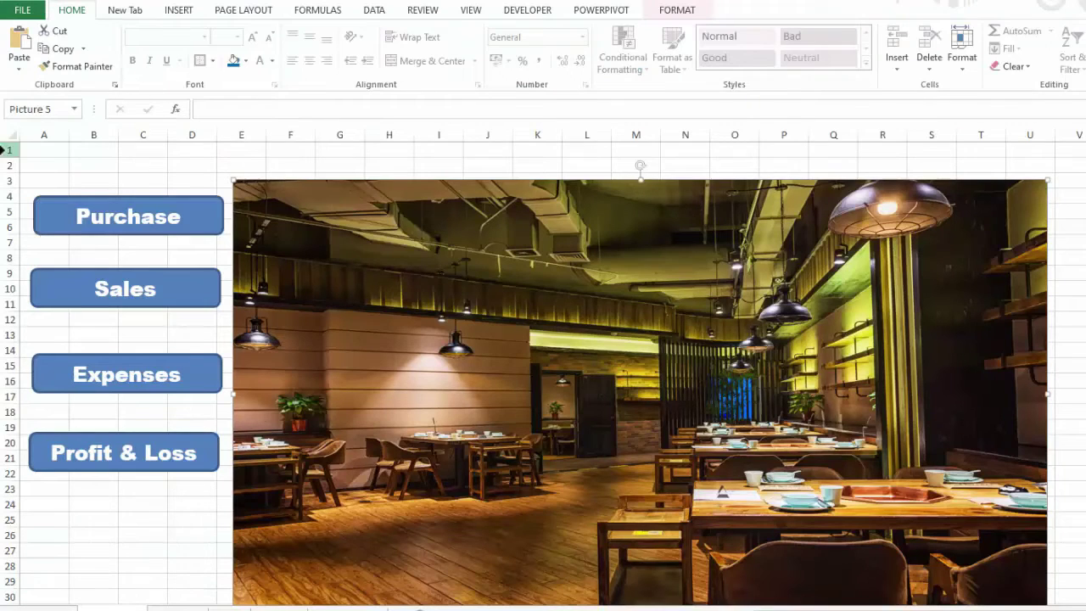
# Step: Insert two blank rows above the content at rows 1–2
pyautogui.moveTo(5, 149); pyautogui.dragTo(7, 161)
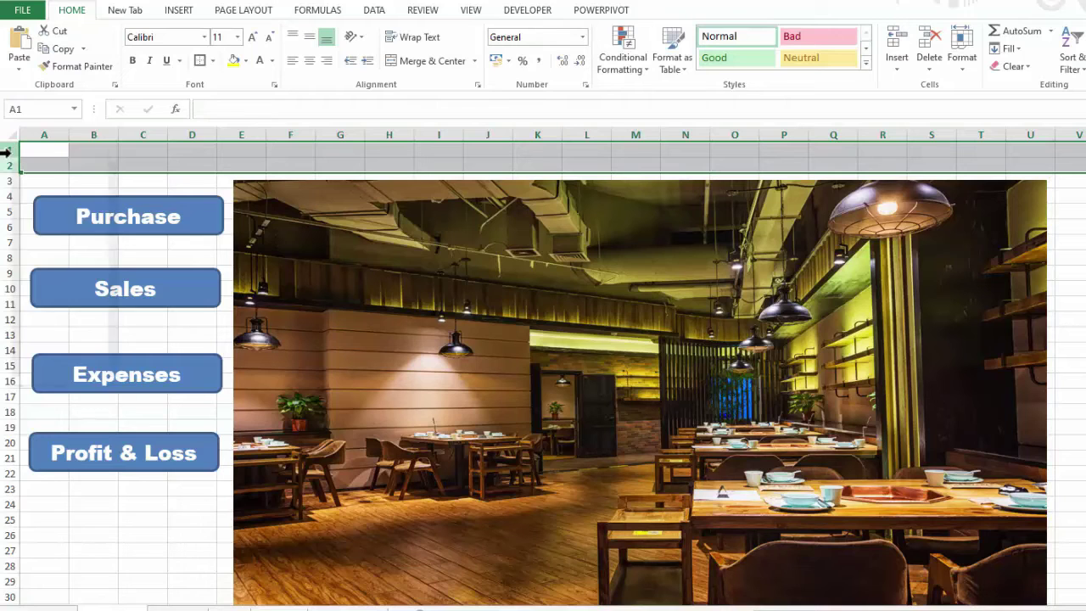
pyautogui.rightClick(7, 153)
pyautogui.click(49, 262)
pyautogui.click(189, 10)
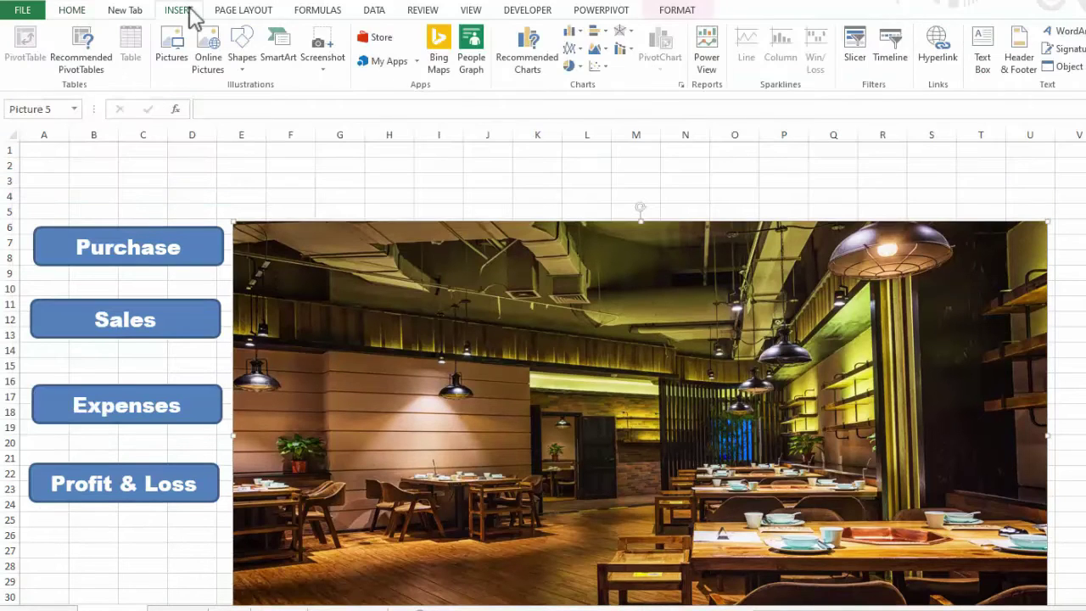
# Step: Draw a light-green rounded banner across row 3 to column U and add a text area
pyautogui.click(243, 64)
pyautogui.click(311, 102)
pyautogui.moveTo(27, 168); pyautogui.dragTo(665, 198)
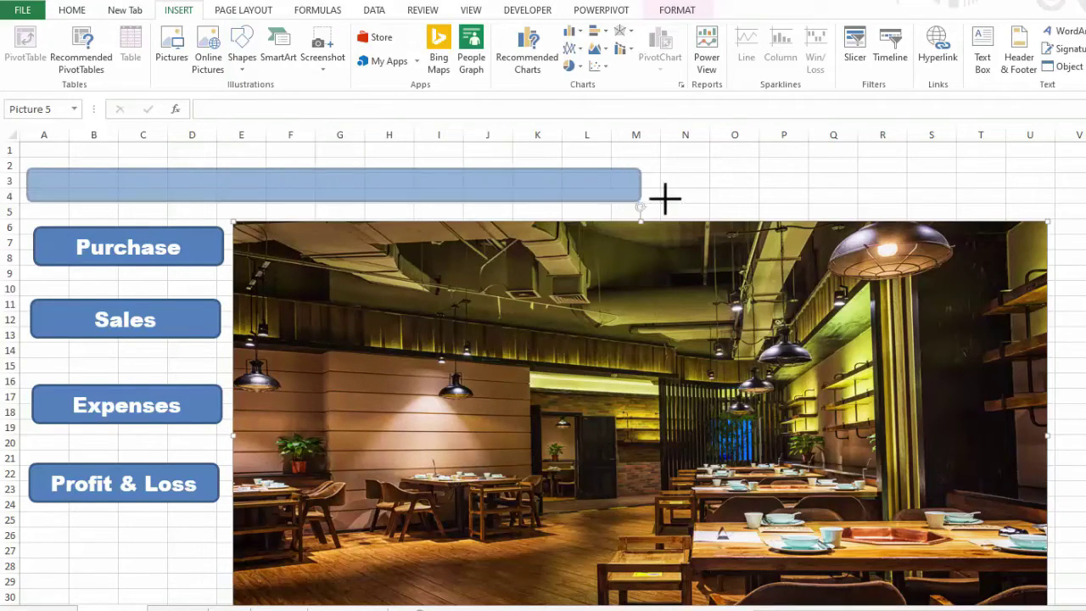
pyautogui.moveTo(665, 198); pyautogui.dragTo(1049, 205)
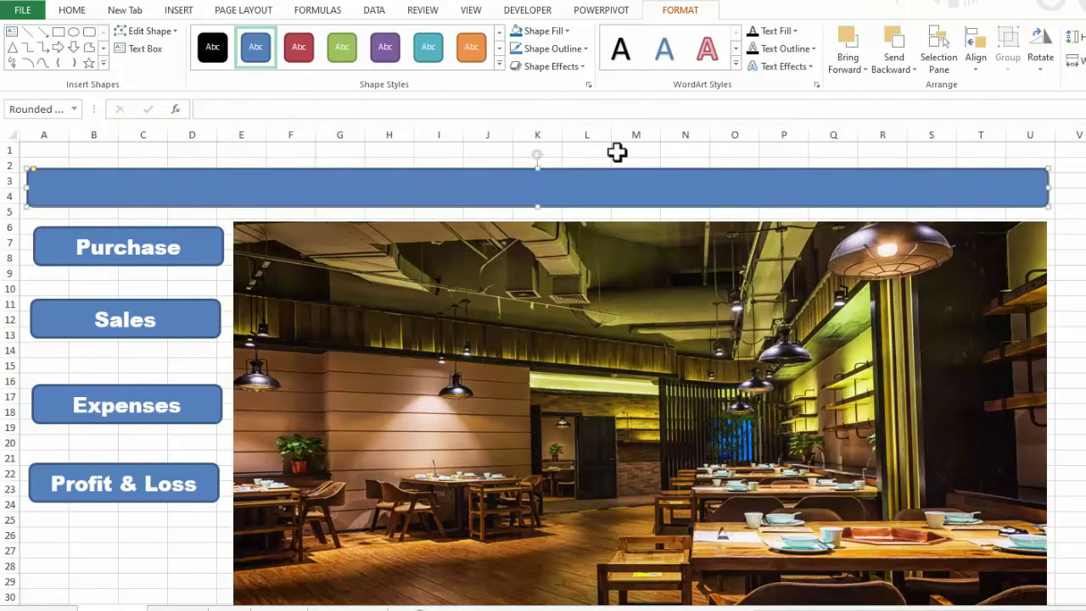
pyautogui.click(499, 63)
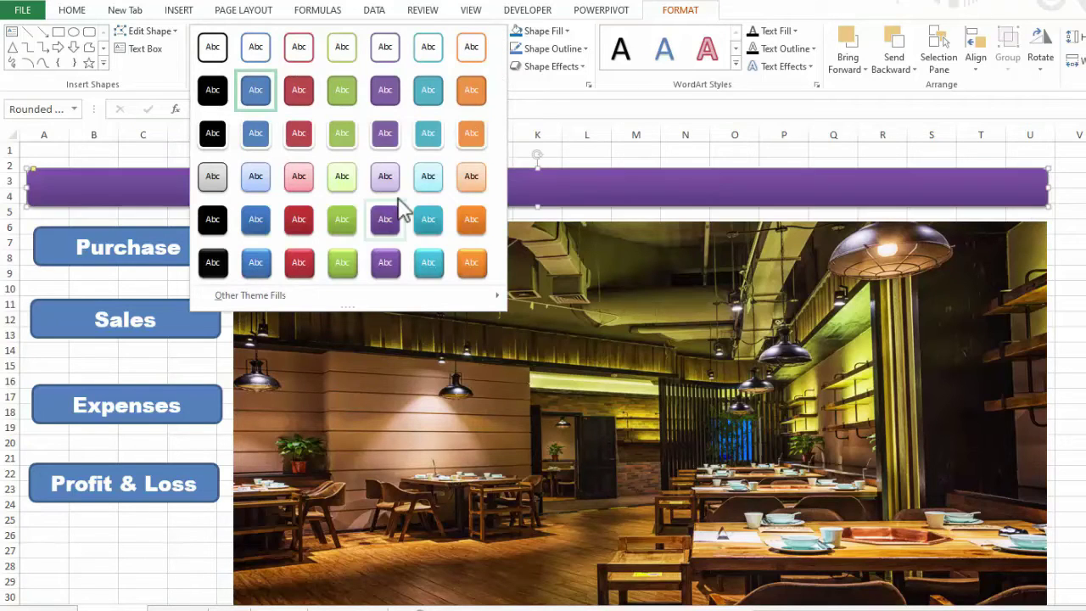
pyautogui.click(357, 181)
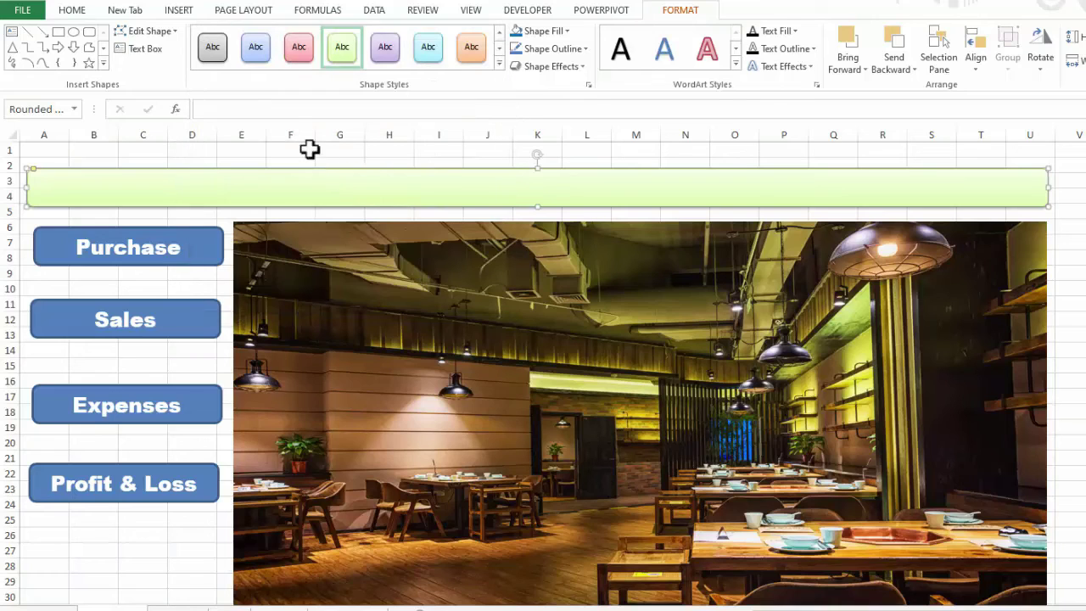
pyautogui.click(140, 48)
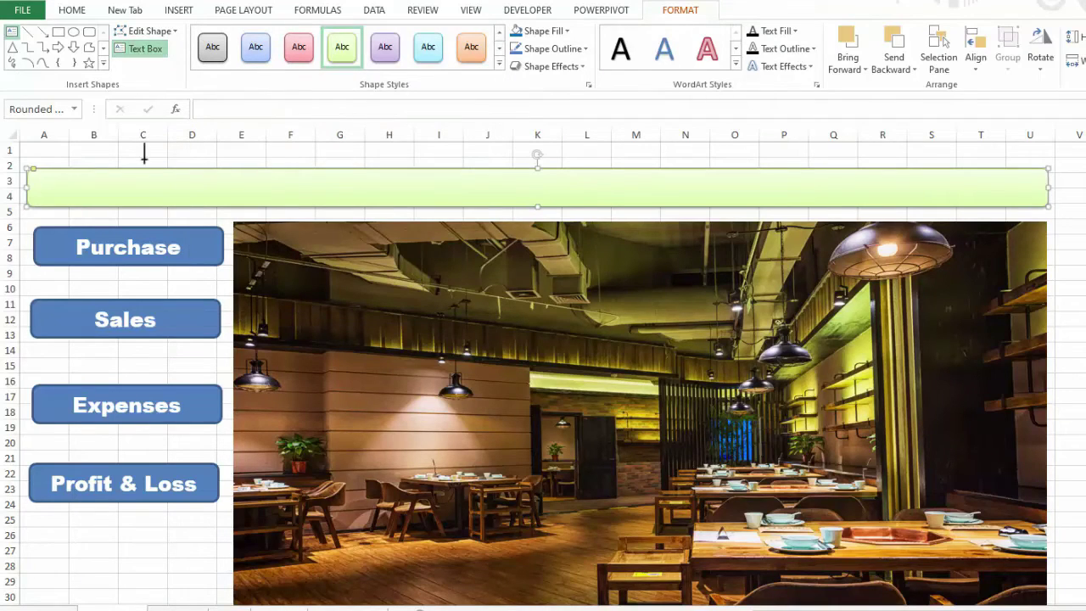
pyautogui.click(149, 189)
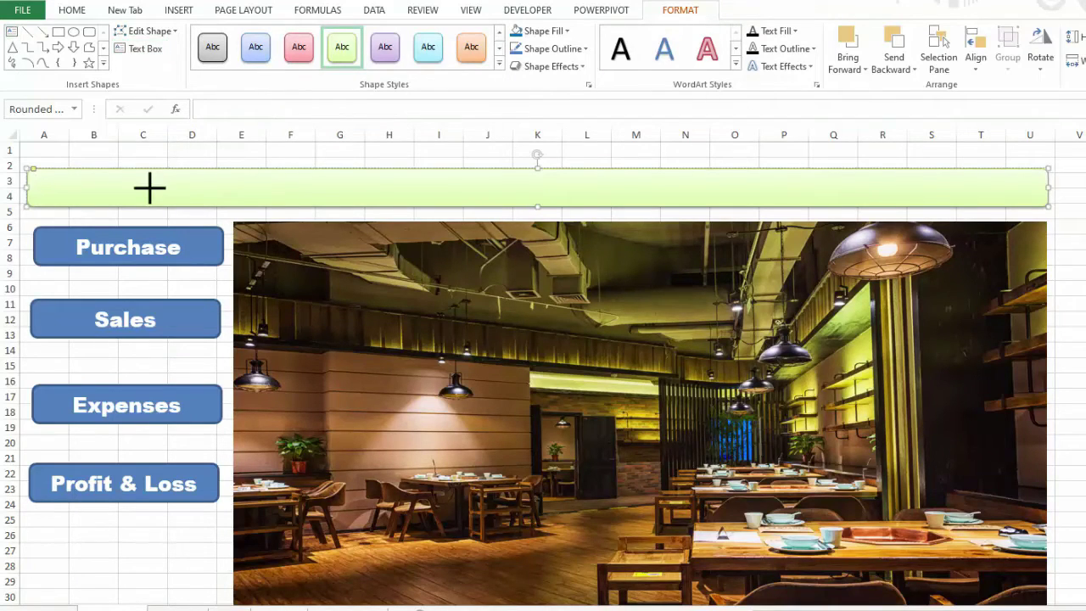
# Step: Enter the title 'SAVOUR FOOD RESTAURENT & FAST FOOD' and centre it in the banner
pyautogui.write('SAVOUR FOOD RESTAURENT & FAST FOOD')
pyautogui.moveTo(234, 182); pyautogui.dragTo(38, 181)
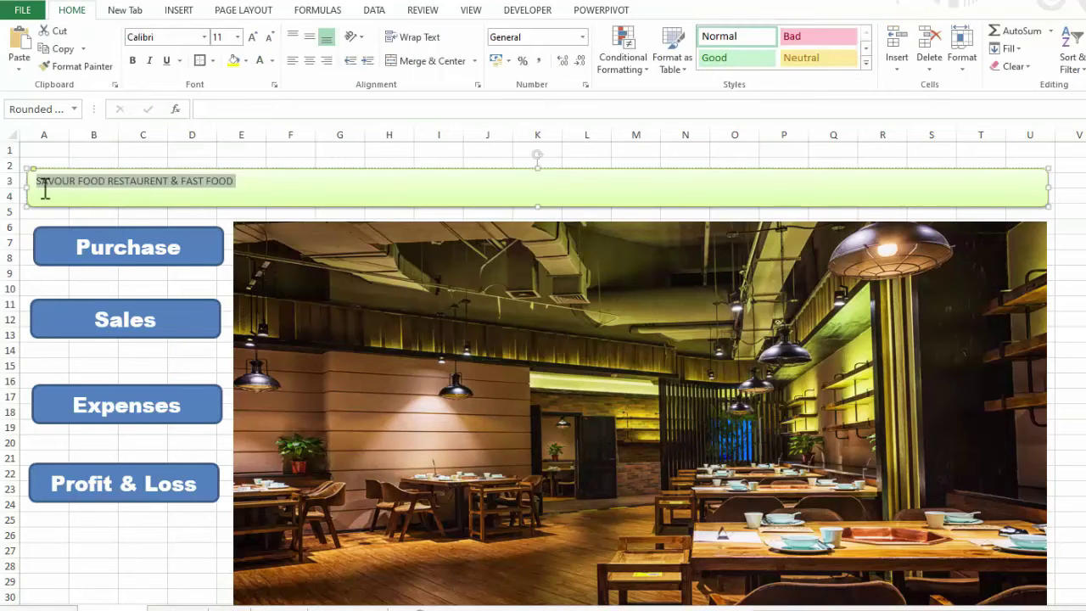
pyautogui.click(310, 61)
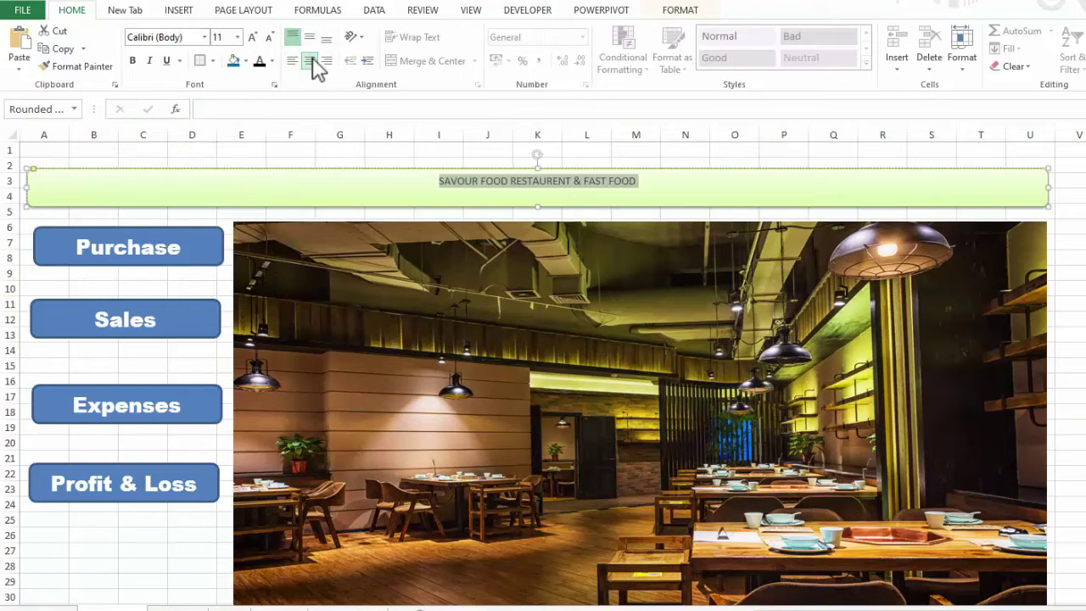
# Step: Make the banner title bold Algerian at size 44
pyautogui.click(252, 37)
pyautogui.click(253, 37)
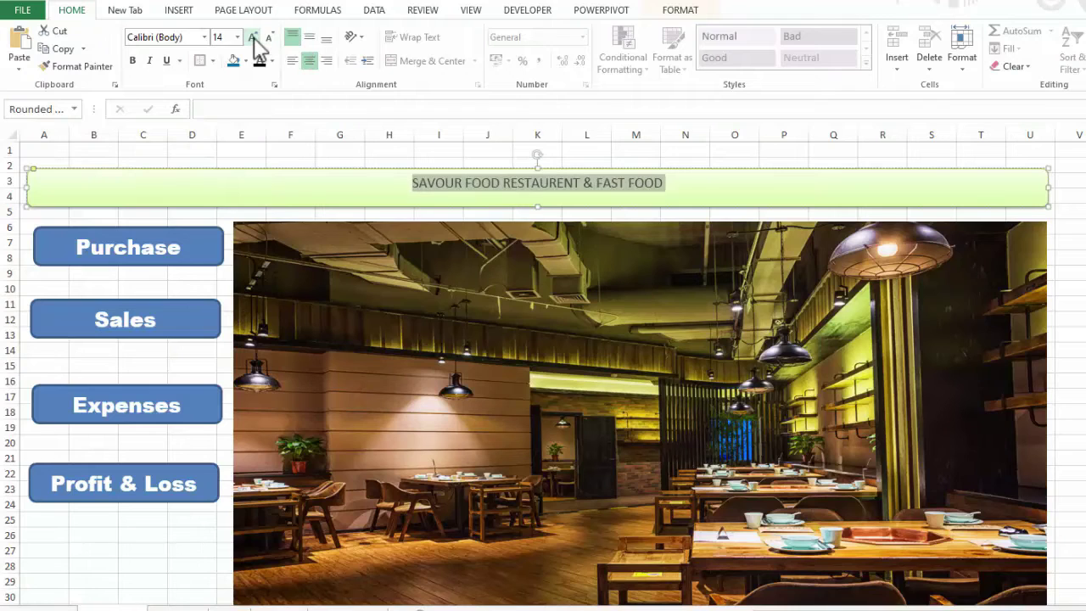
pyautogui.click(252, 37)
pyautogui.click(252, 38)
pyautogui.click(252, 38)
pyautogui.click(252, 37)
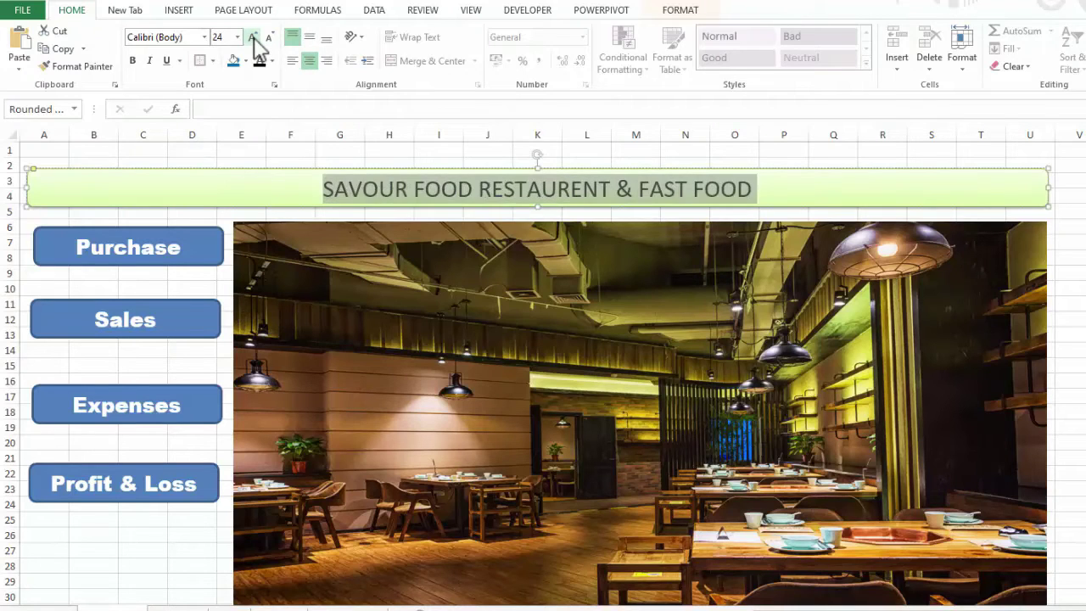
pyautogui.click(252, 38)
pyautogui.click(252, 37)
pyautogui.click(133, 61)
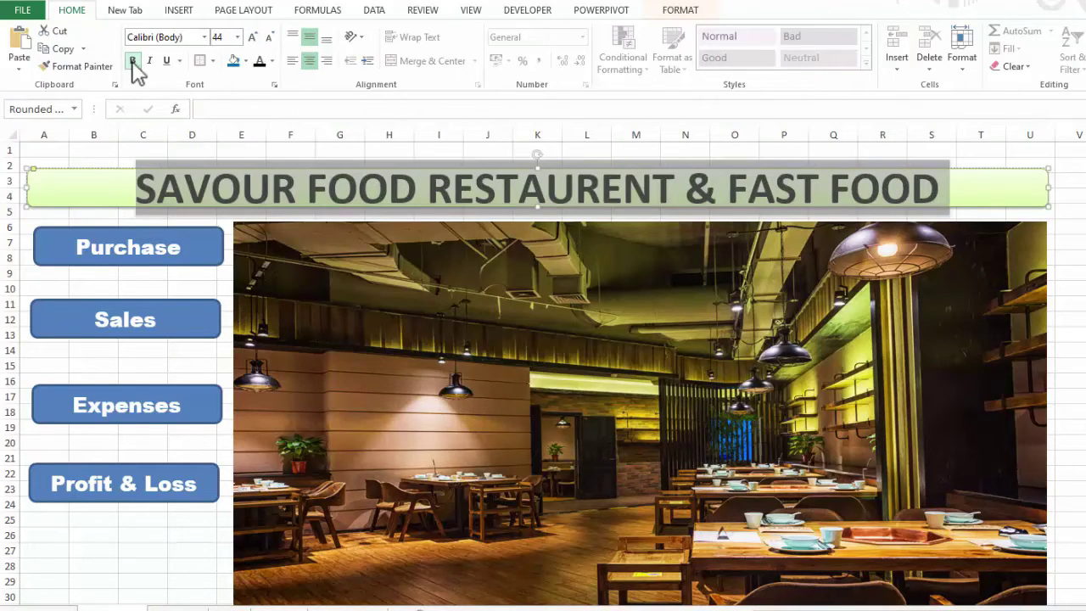
pyautogui.click(203, 36)
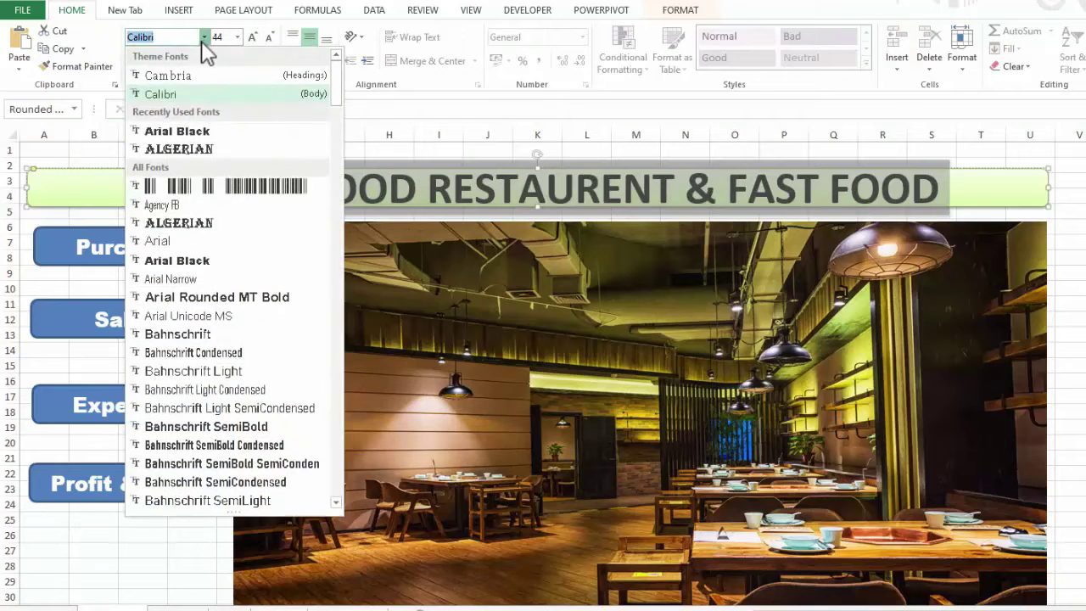
pyautogui.click(179, 150)
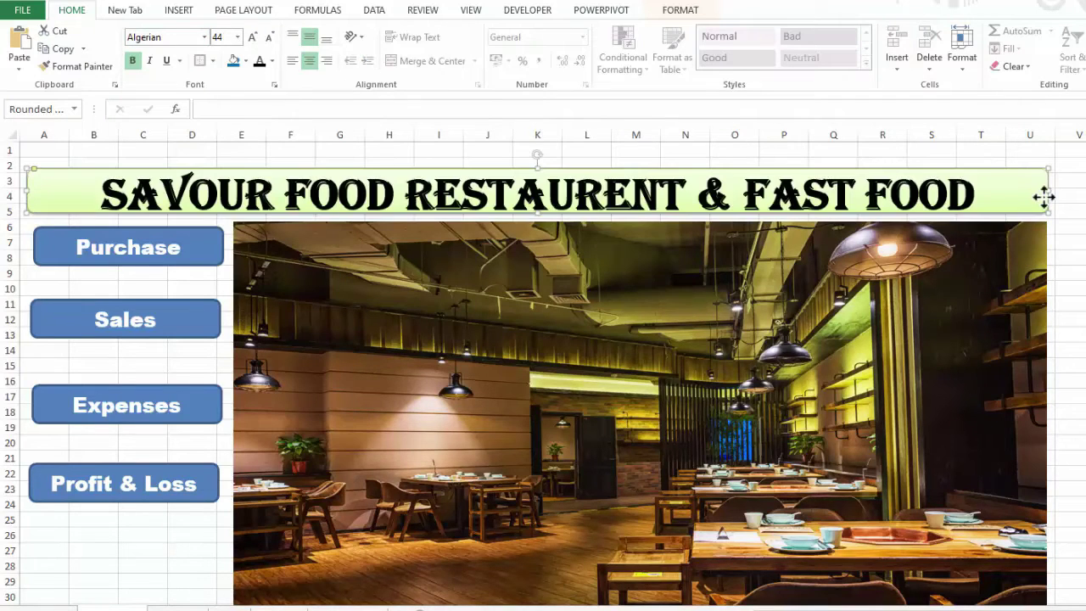
# Step: Copy the banner's green Algerian style onto the Purchase and Sales buttons with Format Painter
pyautogui.click(83, 70)
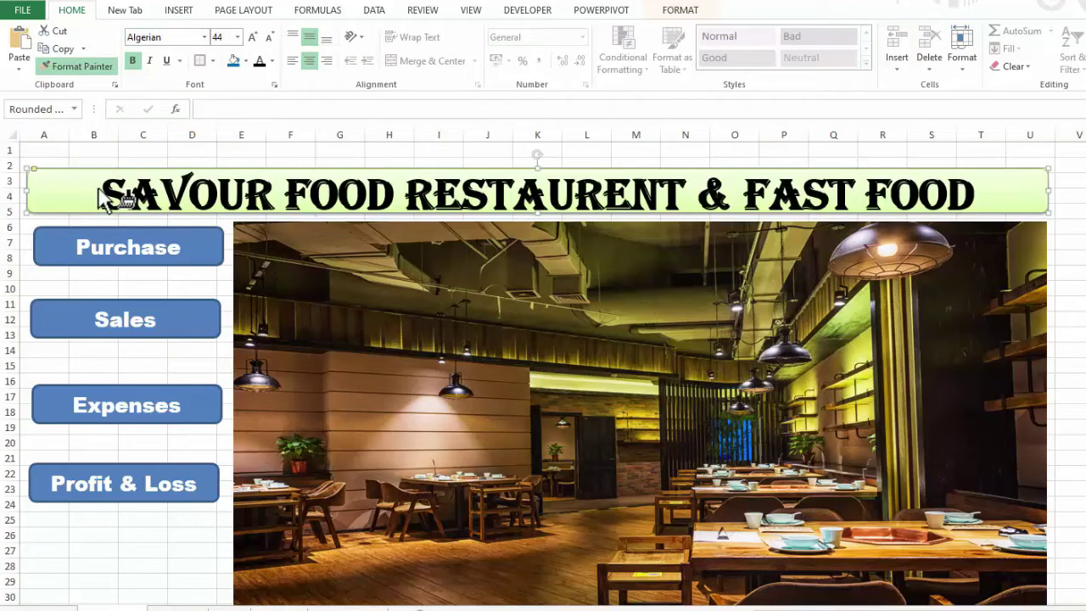
pyautogui.click(146, 238)
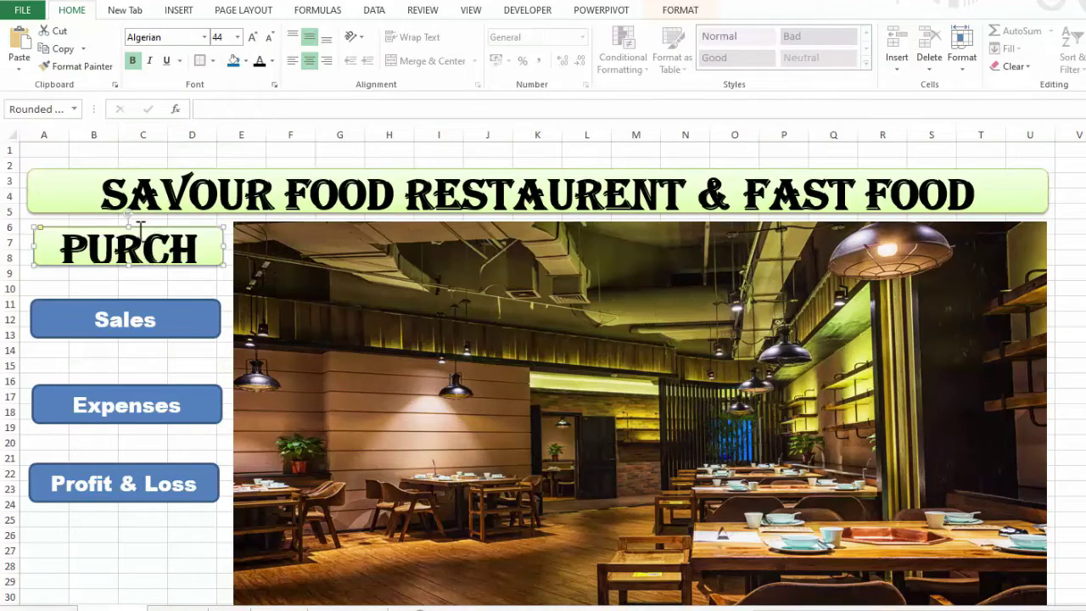
pyautogui.click(134, 305)
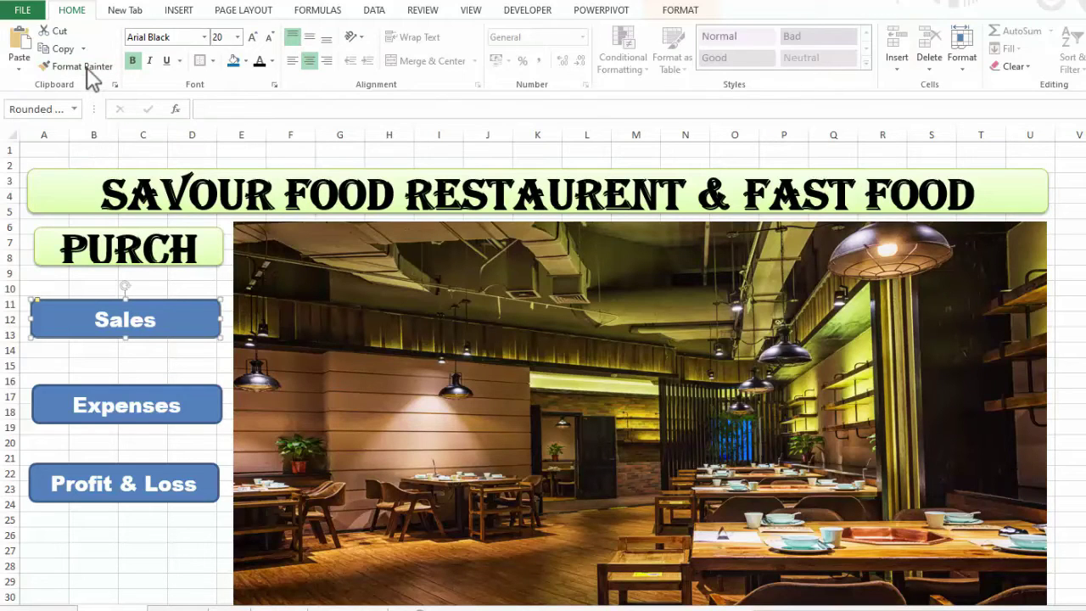
pyautogui.click(82, 67)
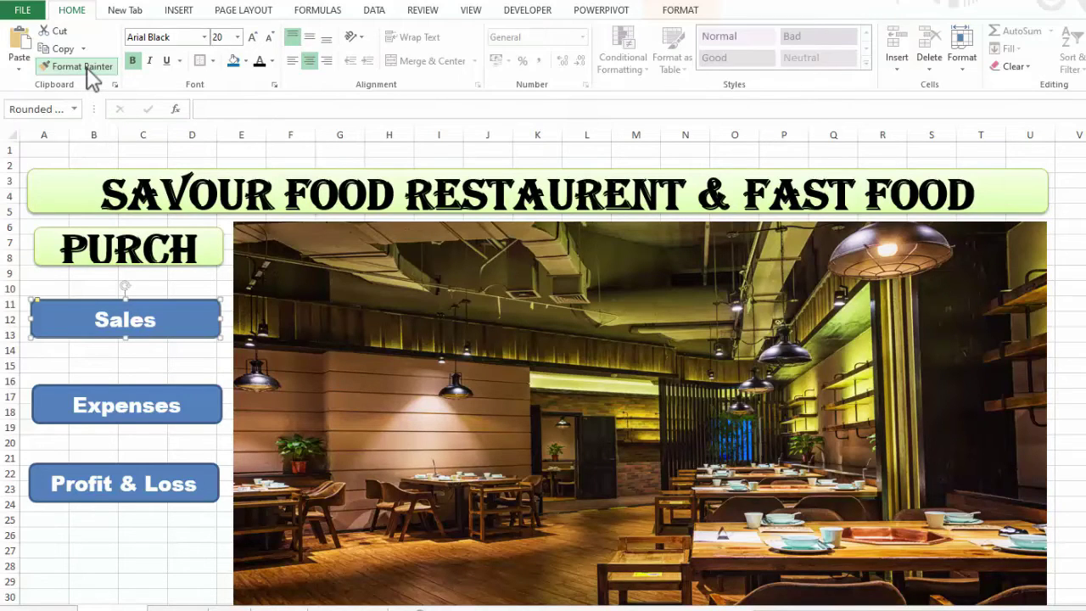
pyautogui.click(99, 308)
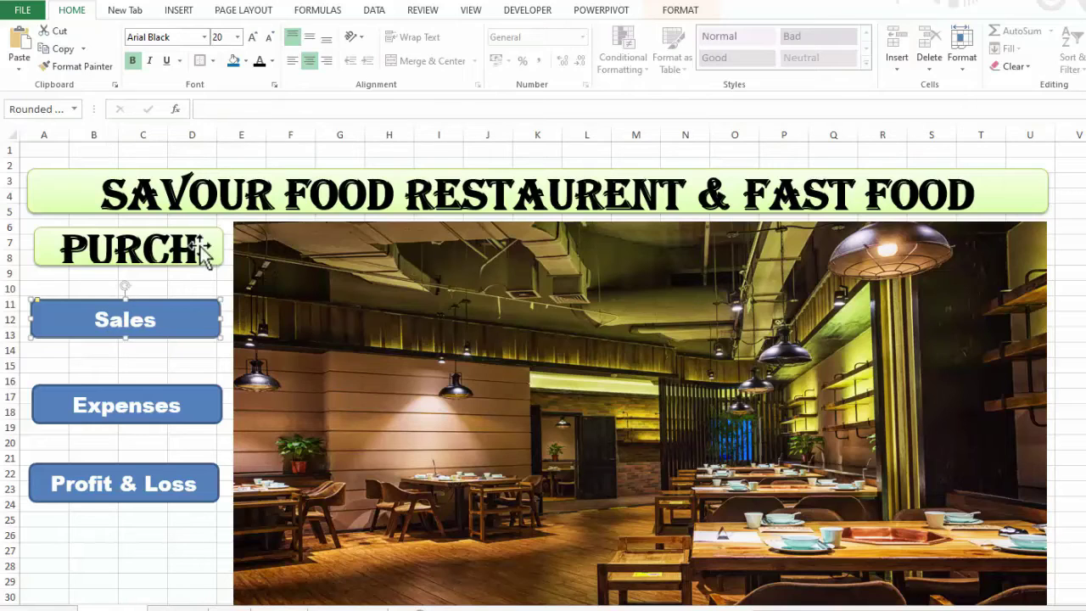
pyautogui.click(1067, 258)
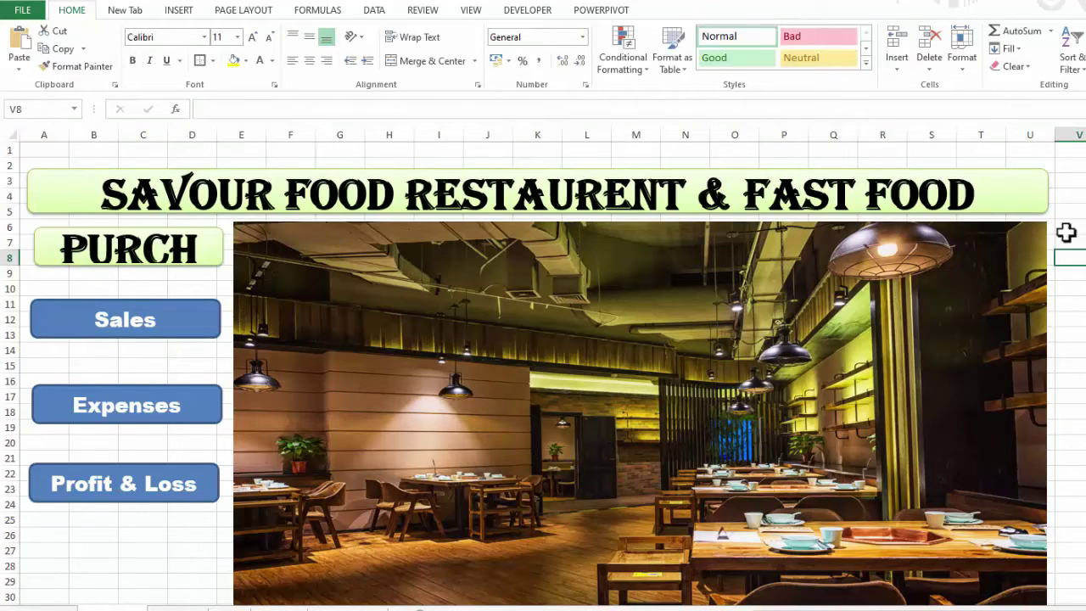
pyautogui.click(1030, 206)
pyautogui.click(100, 73)
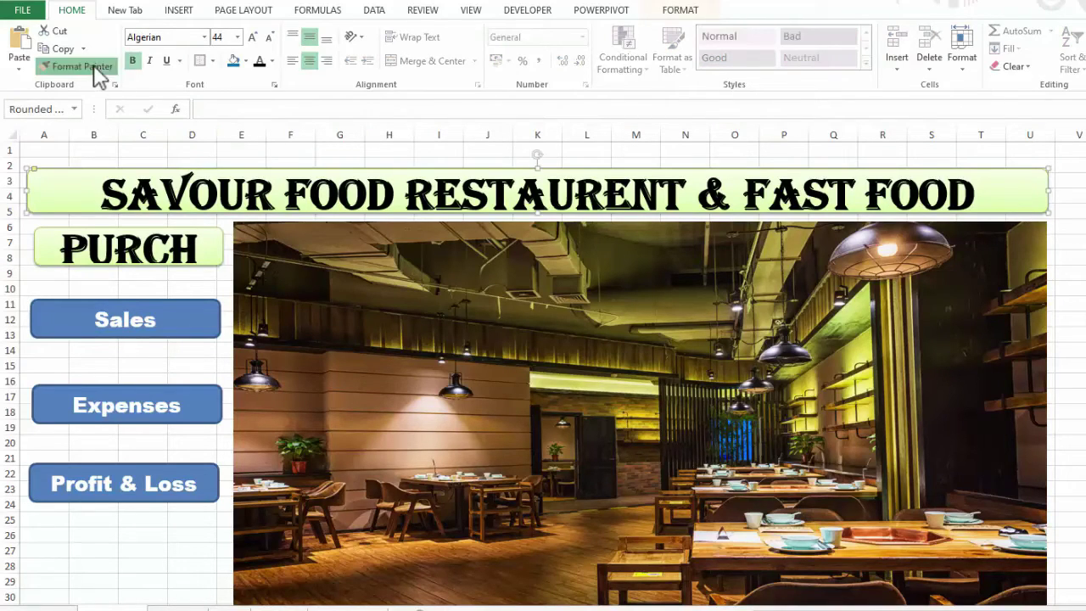
pyautogui.click(141, 312)
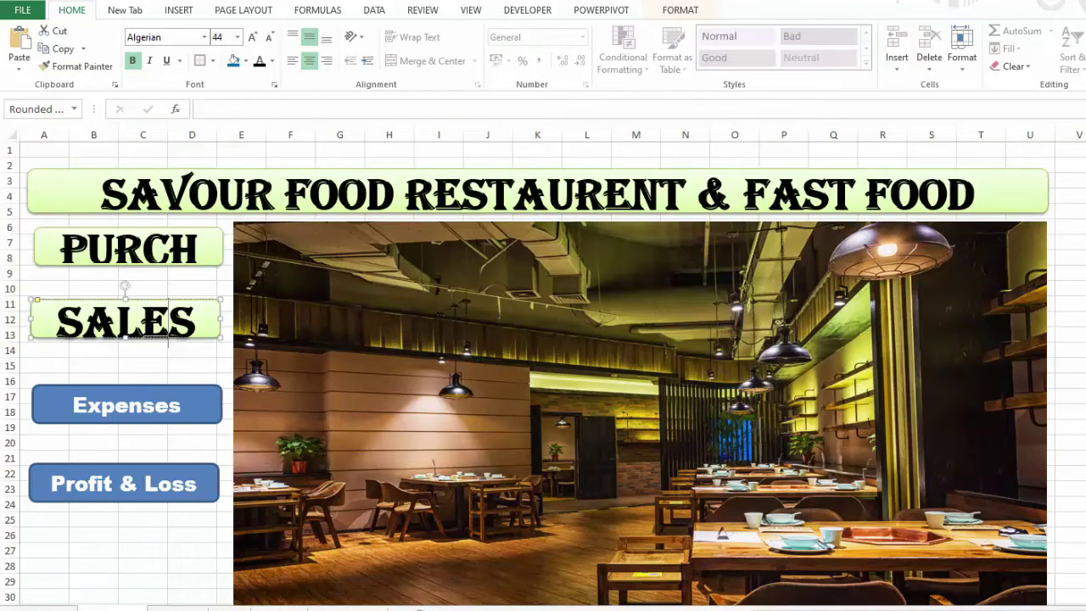
pyautogui.click(1068, 287)
# Step: Copy the banner's style onto the Expenses and Profit & Loss buttons
pyautogui.click(1039, 208)
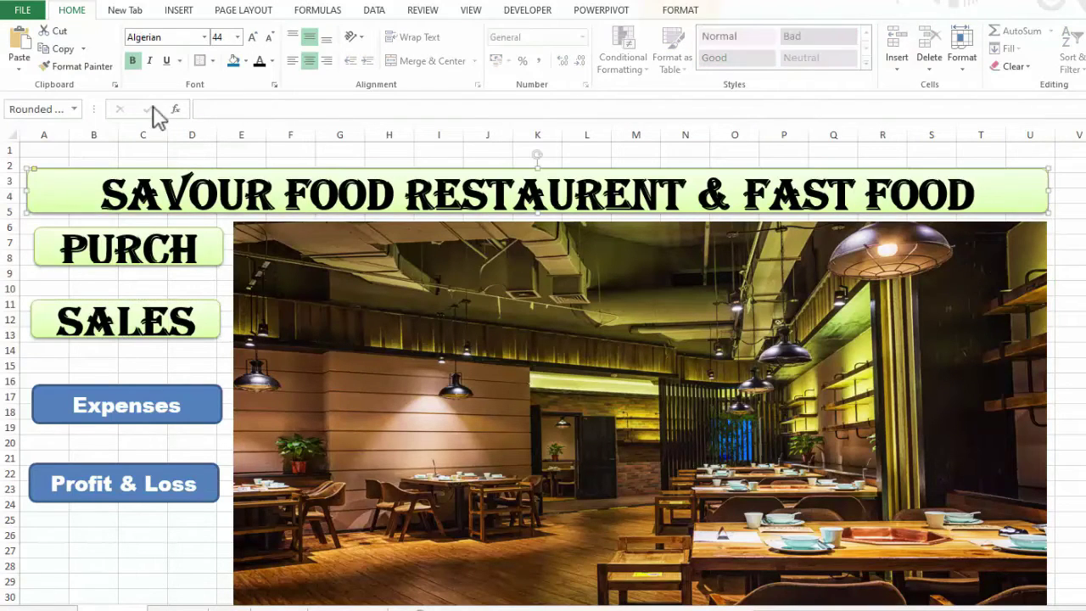
pyautogui.click(95, 67)
pyautogui.click(123, 392)
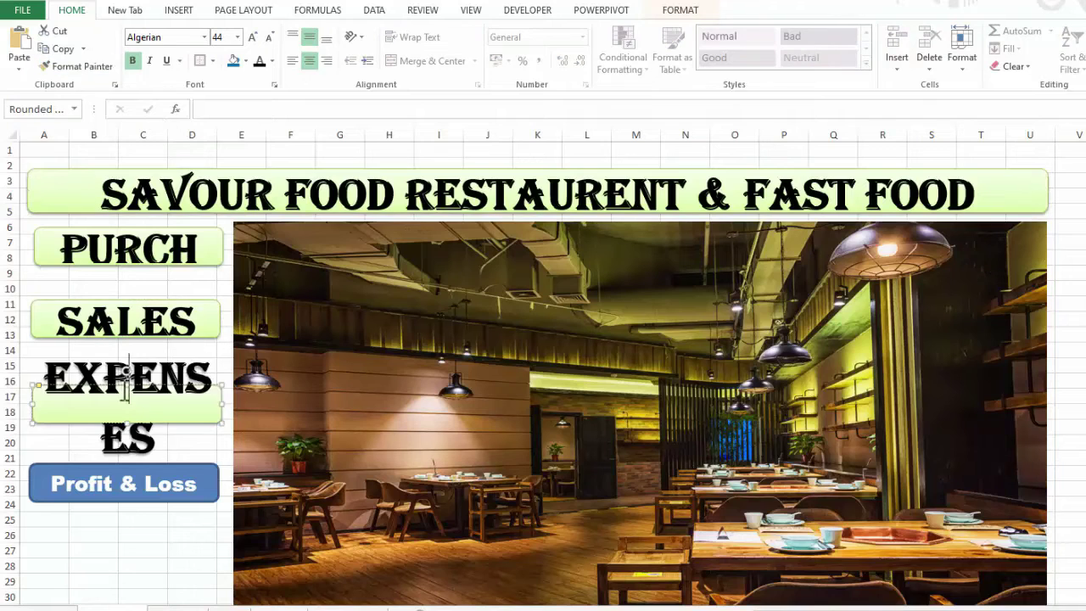
pyautogui.click(1067, 303)
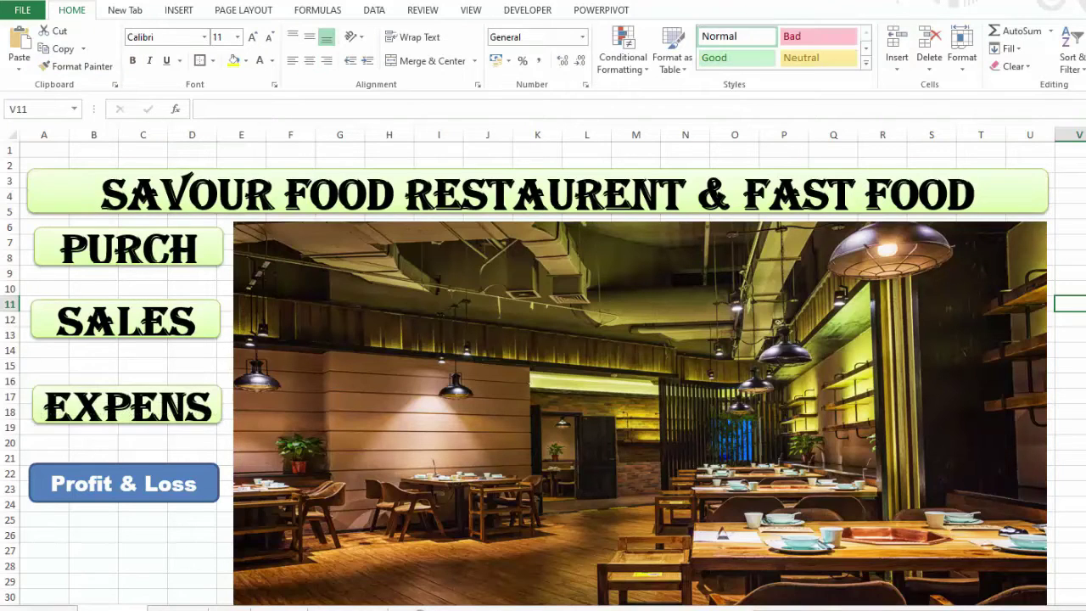
pyautogui.click(1031, 206)
pyautogui.click(101, 71)
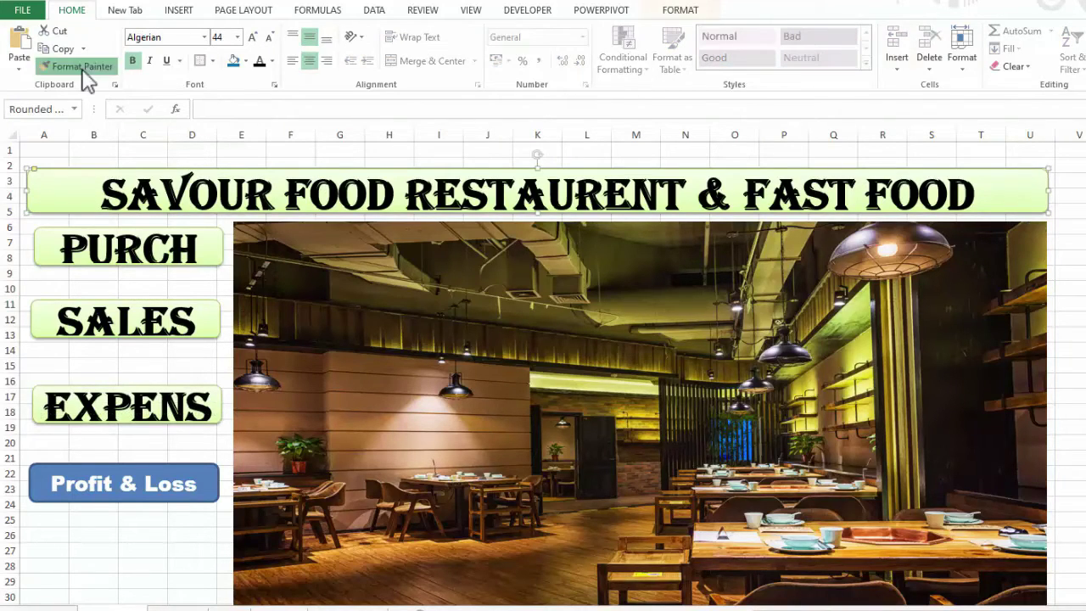
pyautogui.click(129, 463)
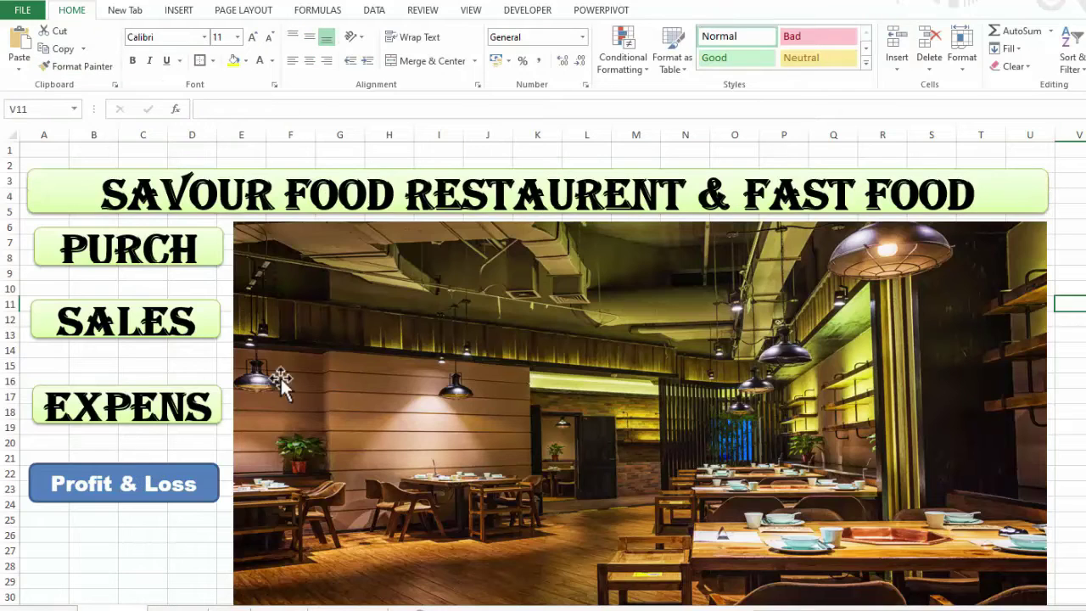
pyautogui.click(984, 195)
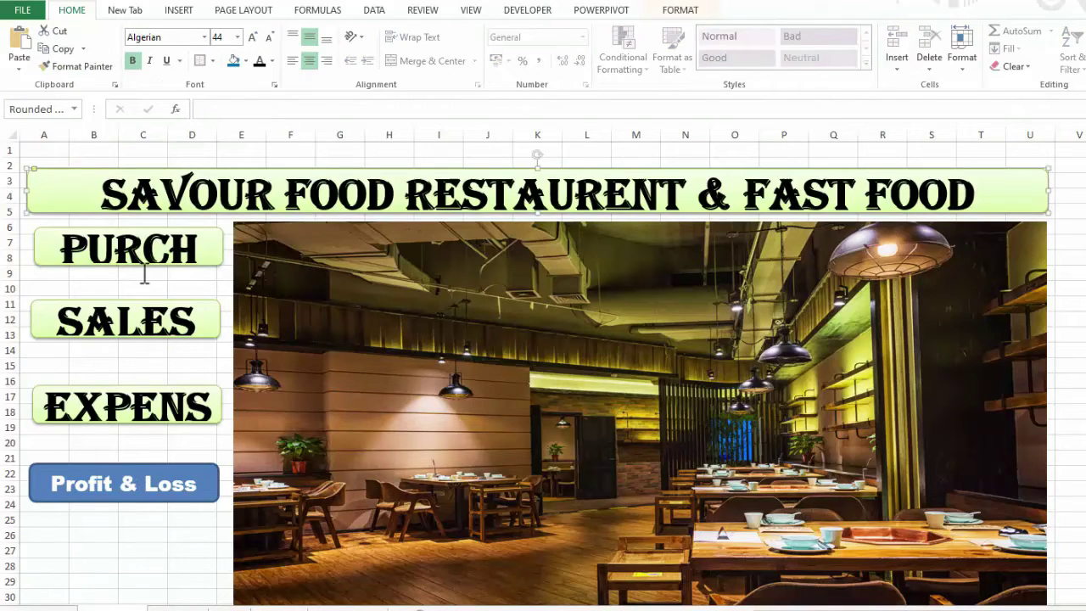
pyautogui.click(93, 68)
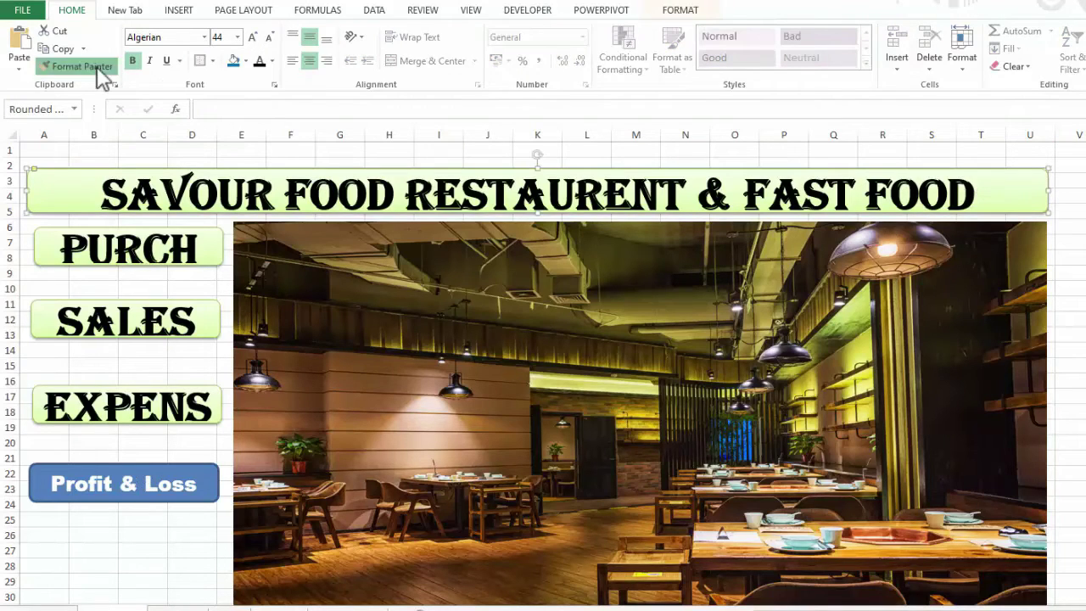
pyautogui.click(123, 462)
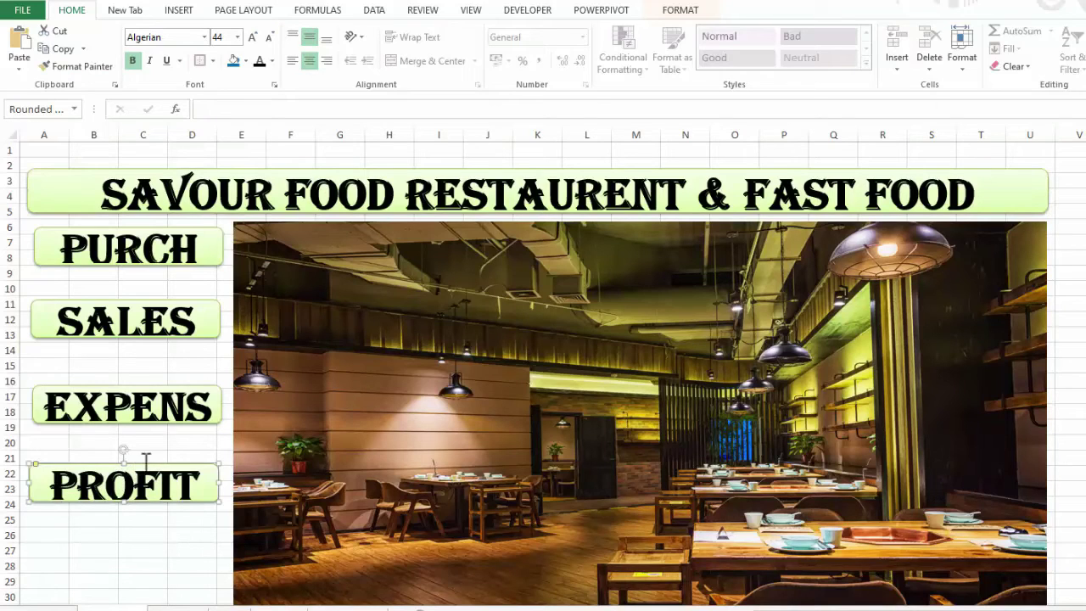
# Step: Select all four buttons together
pyautogui.keyDown('ctrl'); pyautogui.click(214, 409); pyautogui.keyUp('ctrl')
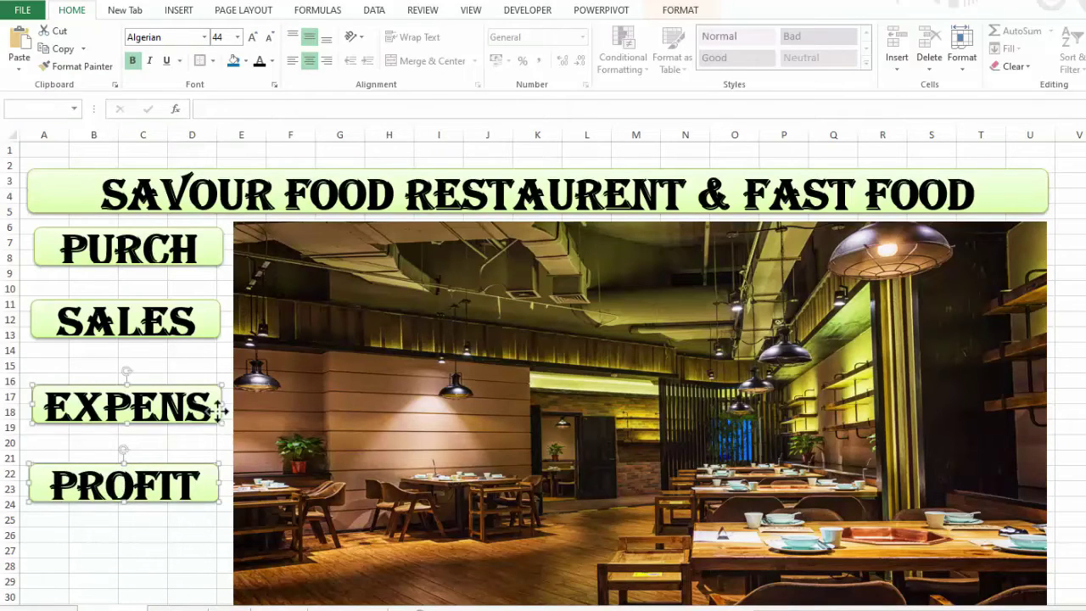
pyautogui.keyDown('ctrl'); pyautogui.click(211, 329); pyautogui.keyUp('ctrl')
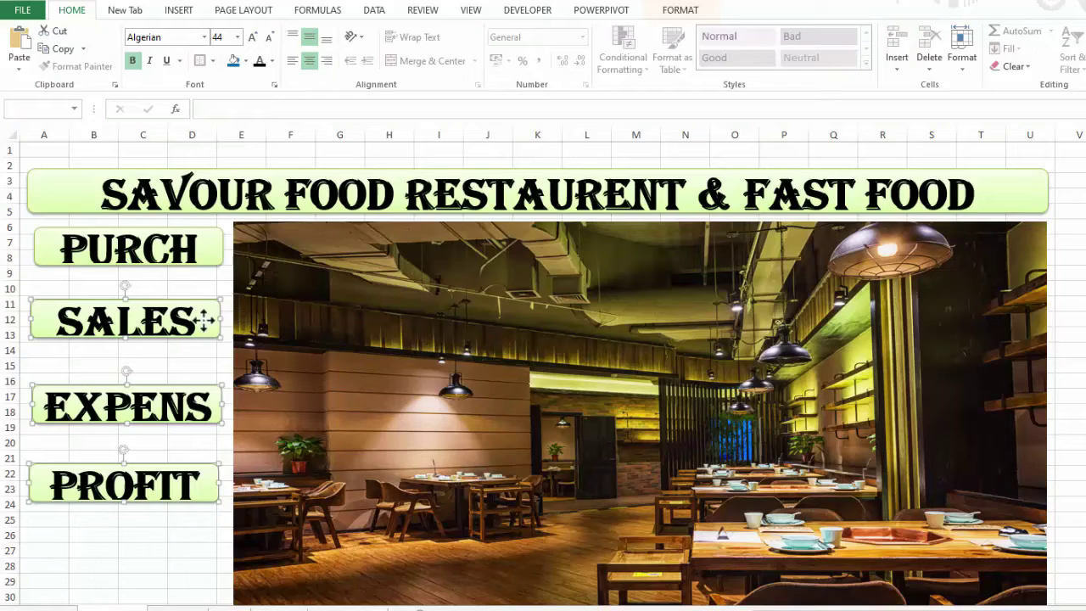
pyautogui.keyDown('ctrl'); pyautogui.click(214, 264); pyautogui.keyUp('ctrl')
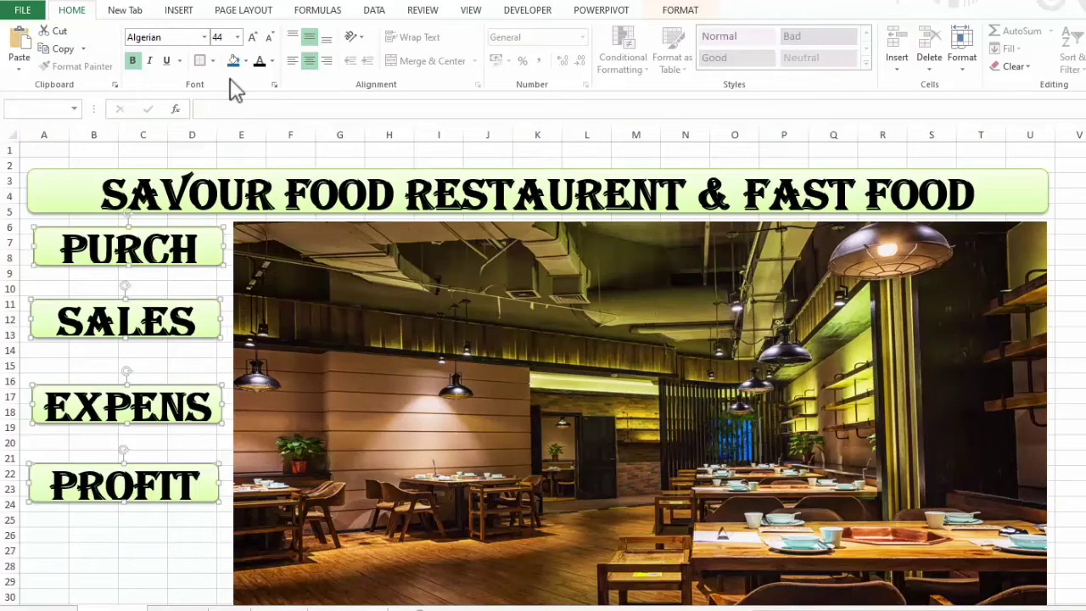
# Step: Shrink all four button labels to size 28
pyautogui.click(270, 39)
pyautogui.click(270, 38)
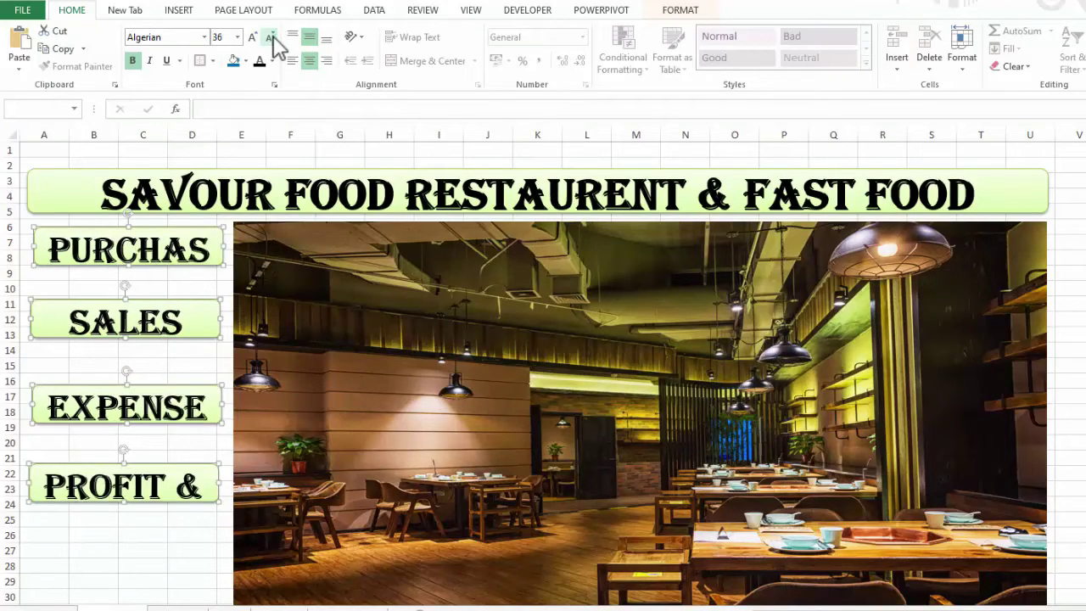
pyautogui.click(270, 39)
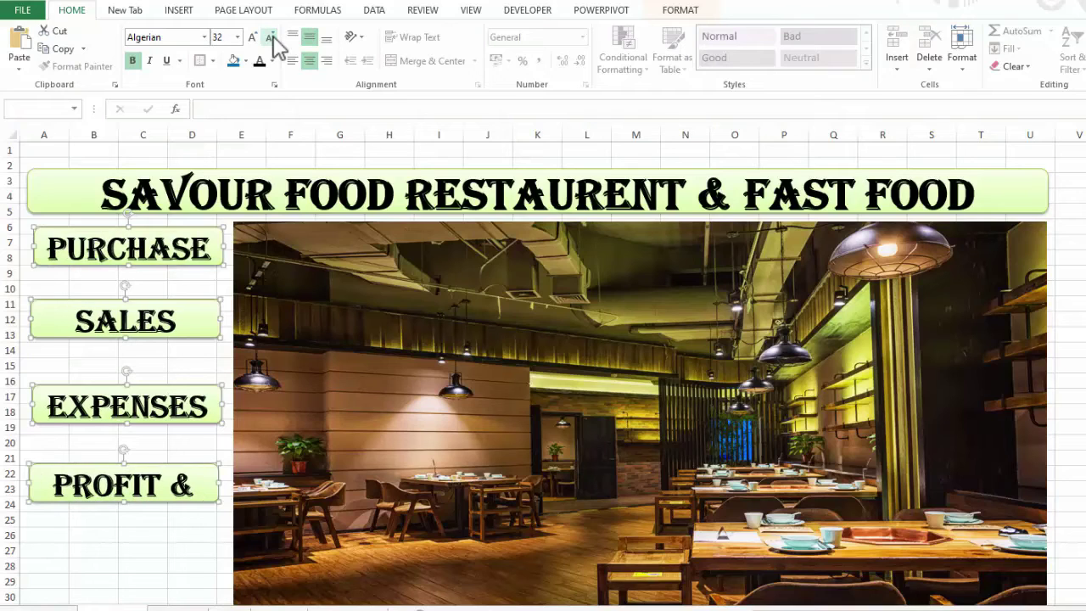
pyautogui.click(270, 38)
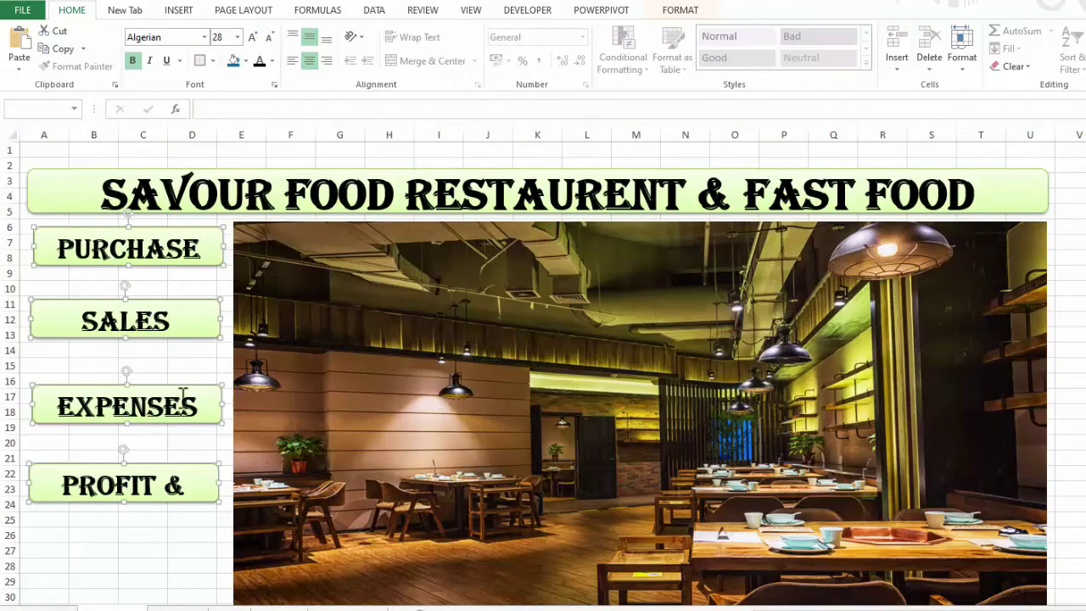
pyautogui.click(204, 521)
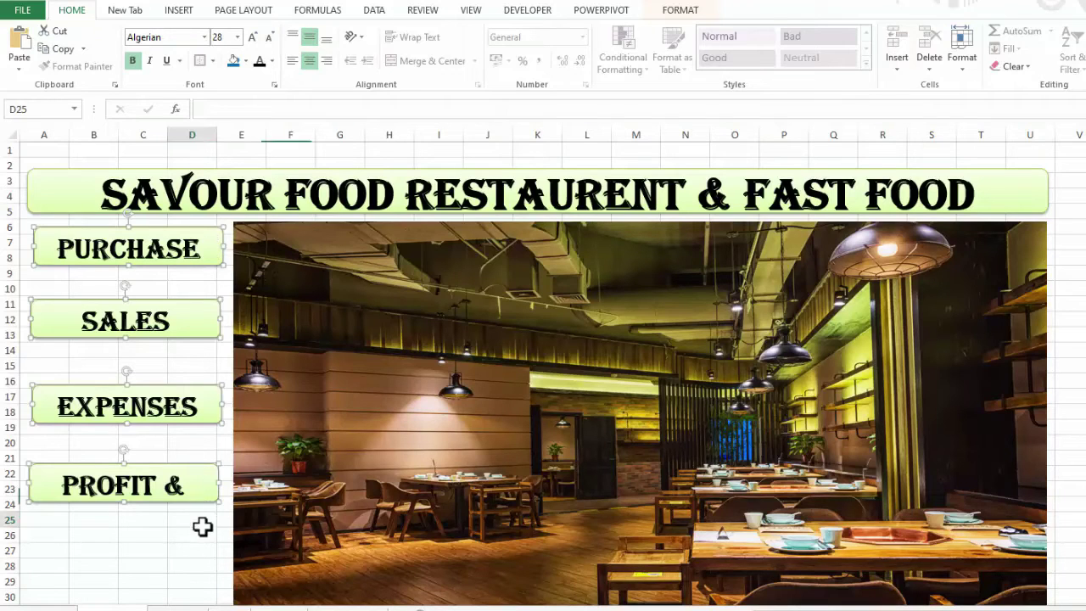
# Step: Reduce the Profit & Loss label alone to size 24 so it fits
pyautogui.click(209, 501)
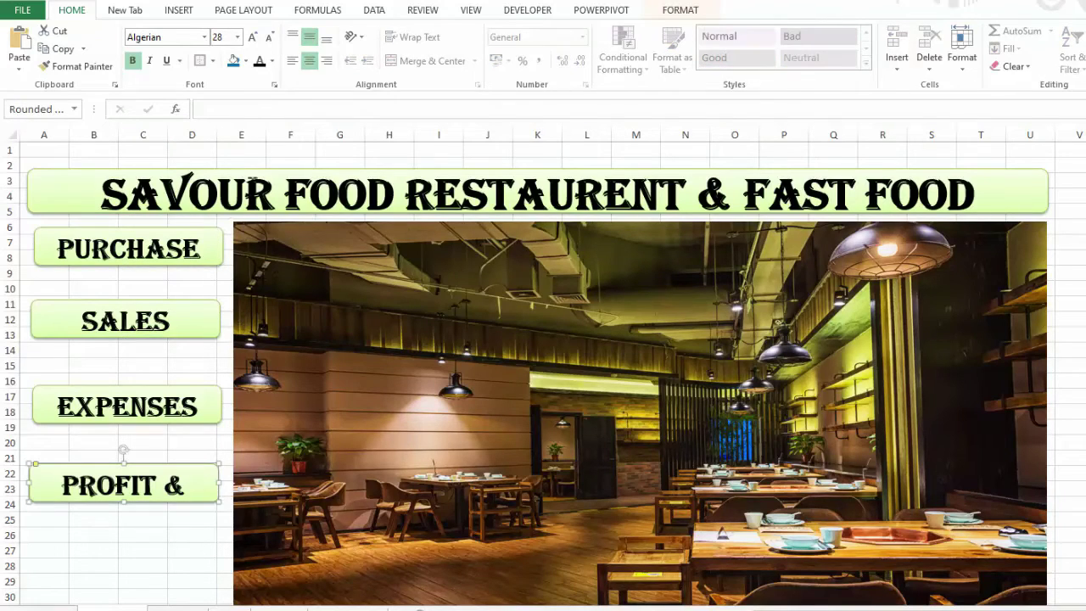
pyautogui.click(266, 38)
pyautogui.click(266, 38)
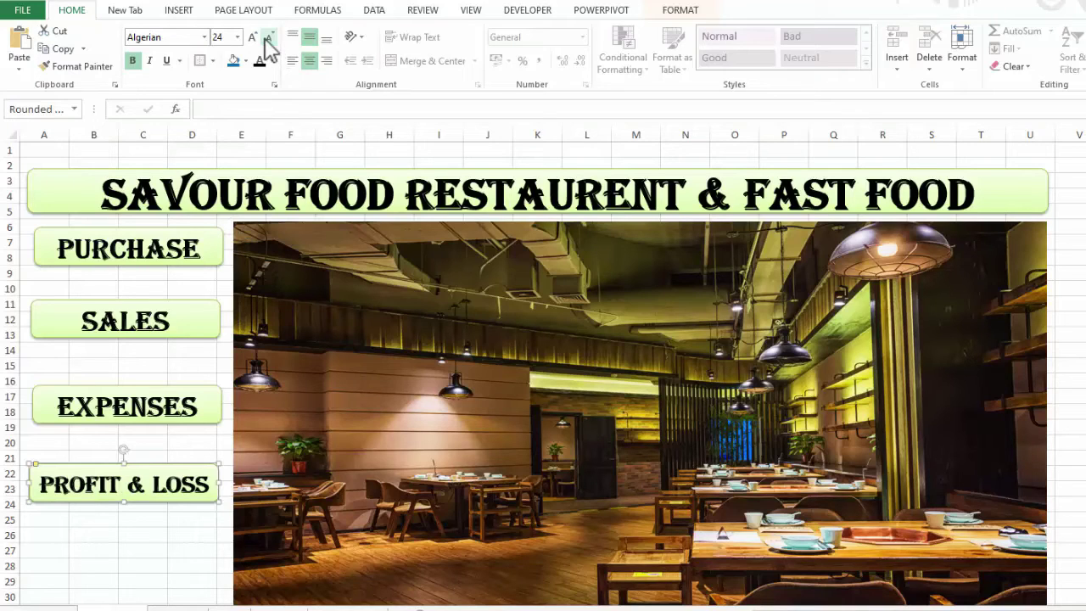
pyautogui.click(1084, 411)
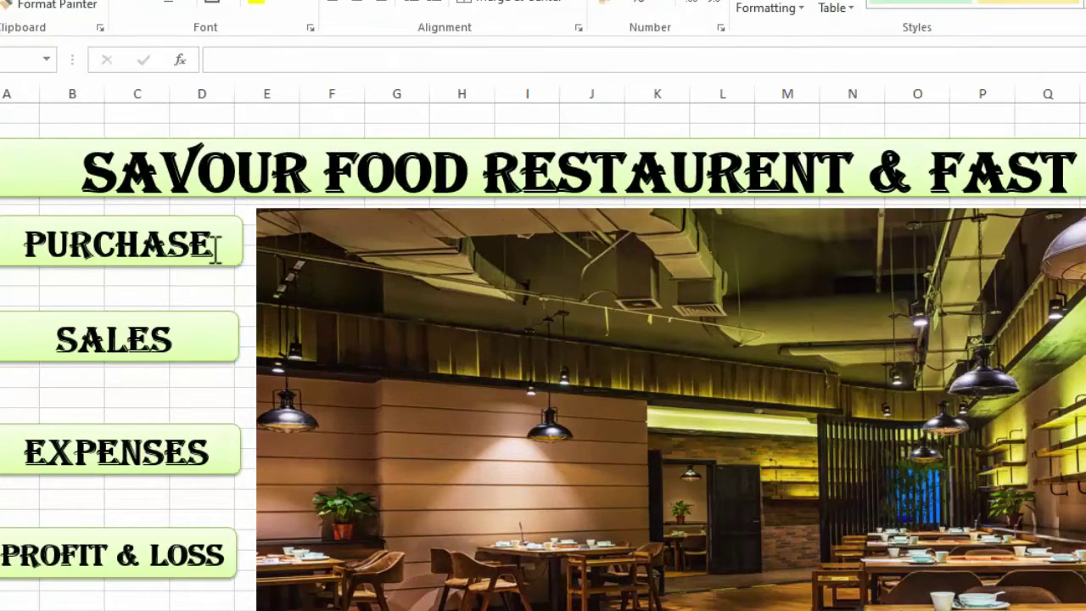
# Step: Hyperlink the PURCHASE button to cell A1 of the Purchase sheet and test the jump
pyautogui.click(212, 260)
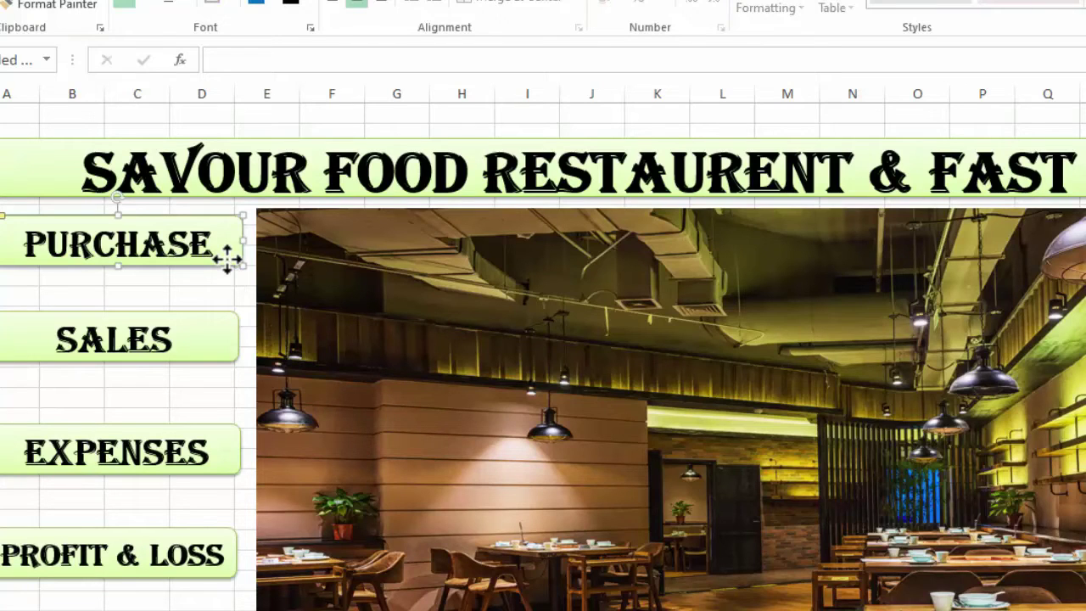
pyautogui.rightClick(227, 257)
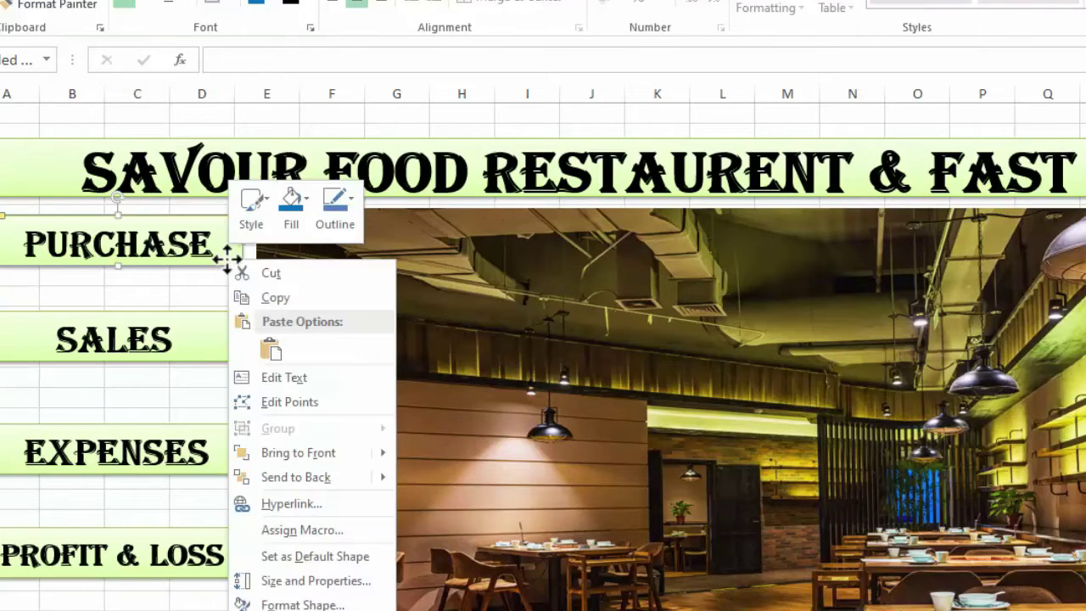
pyautogui.click(271, 502)
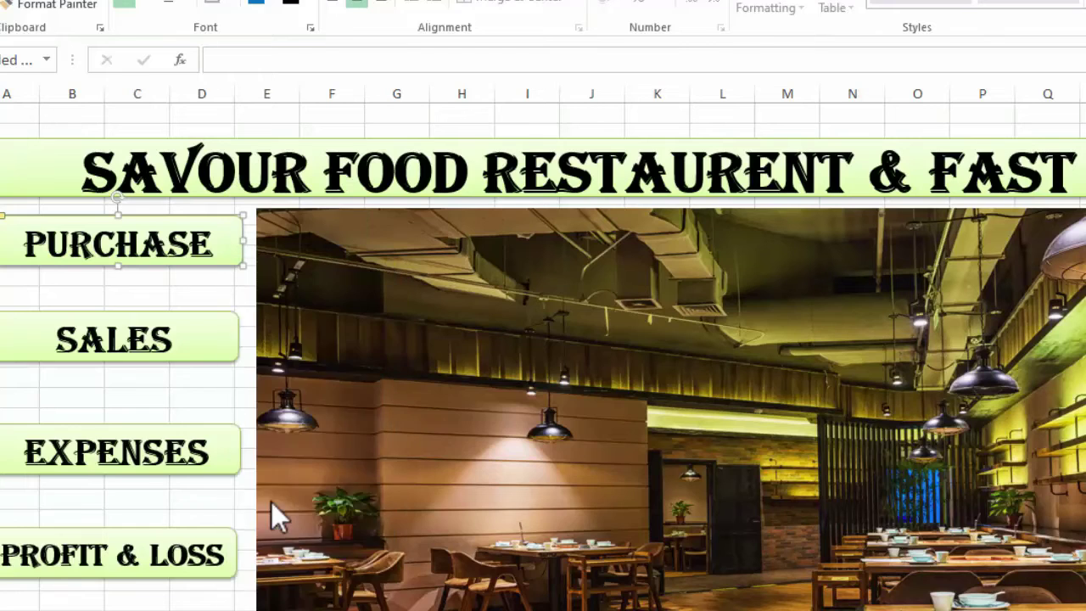
pyautogui.moveTo(301, 344); pyautogui.dragTo(626, 225)
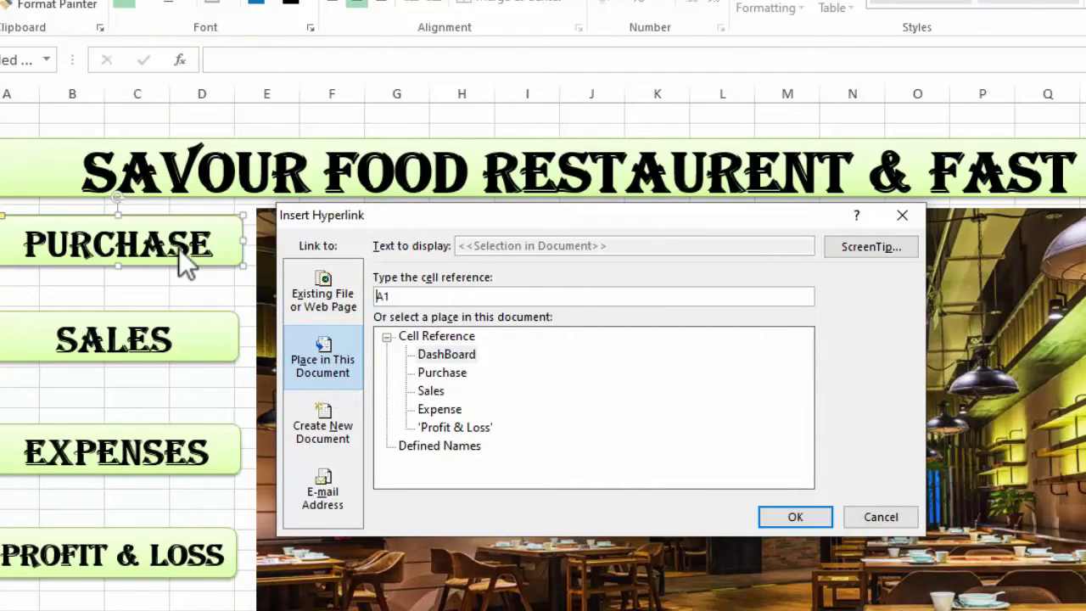
pyautogui.click(431, 375)
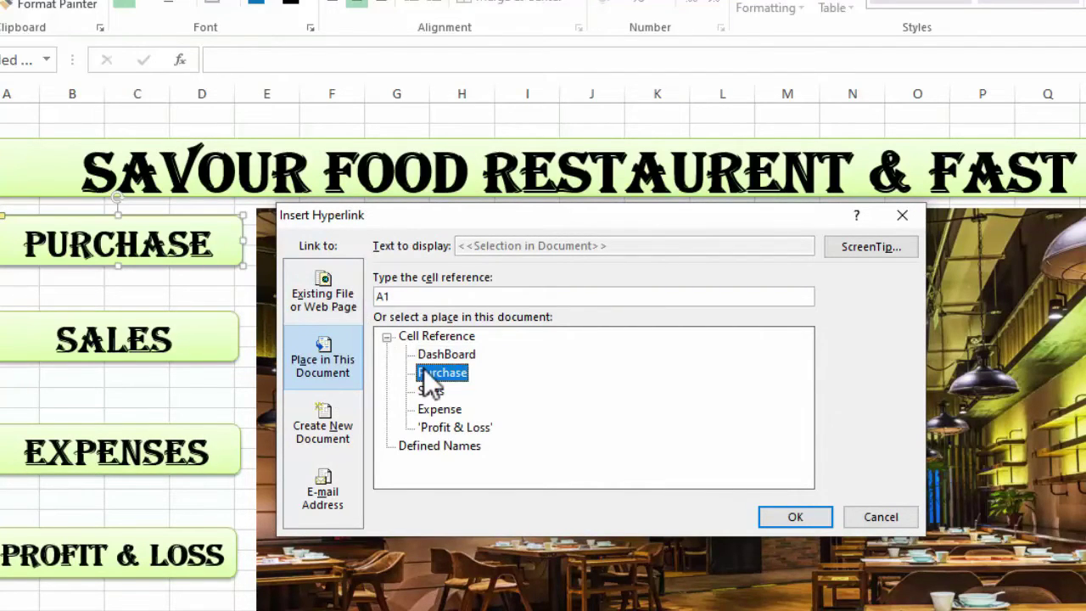
pyautogui.click(781, 519)
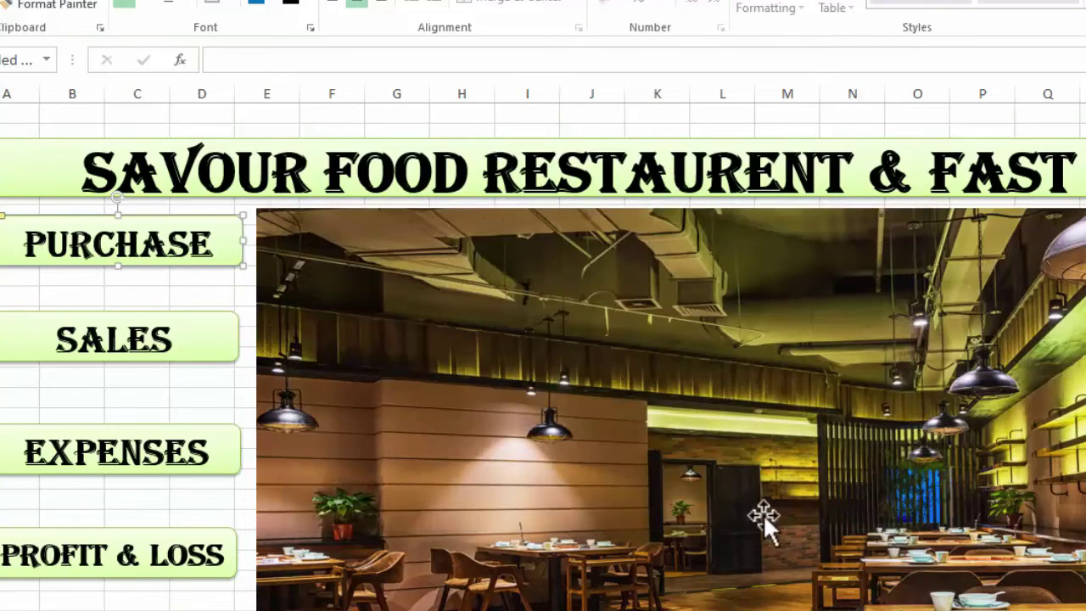
pyautogui.press('Escape')
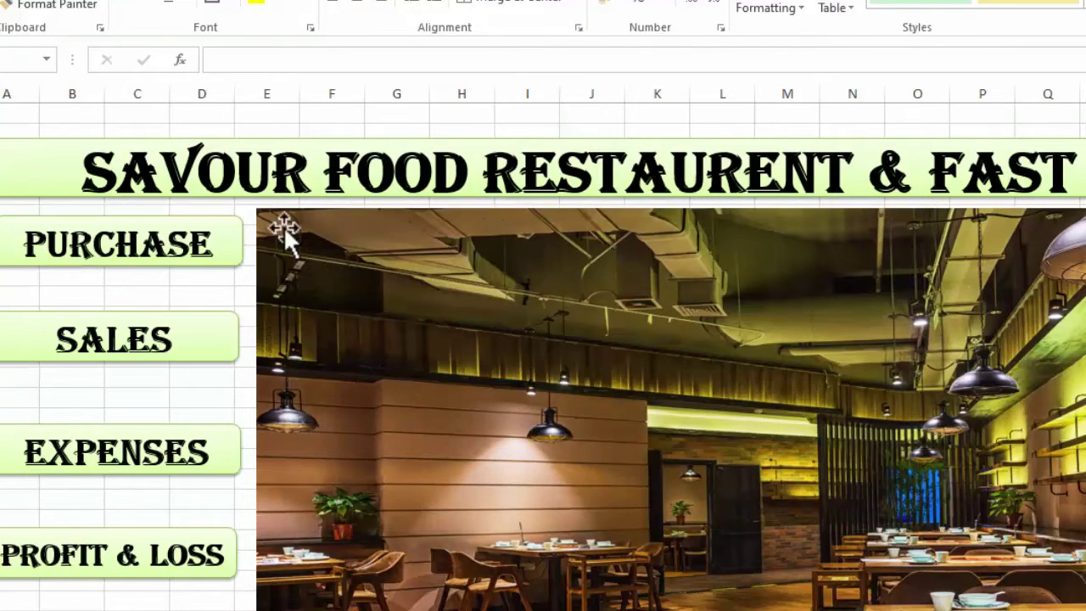
pyautogui.click(238, 256)
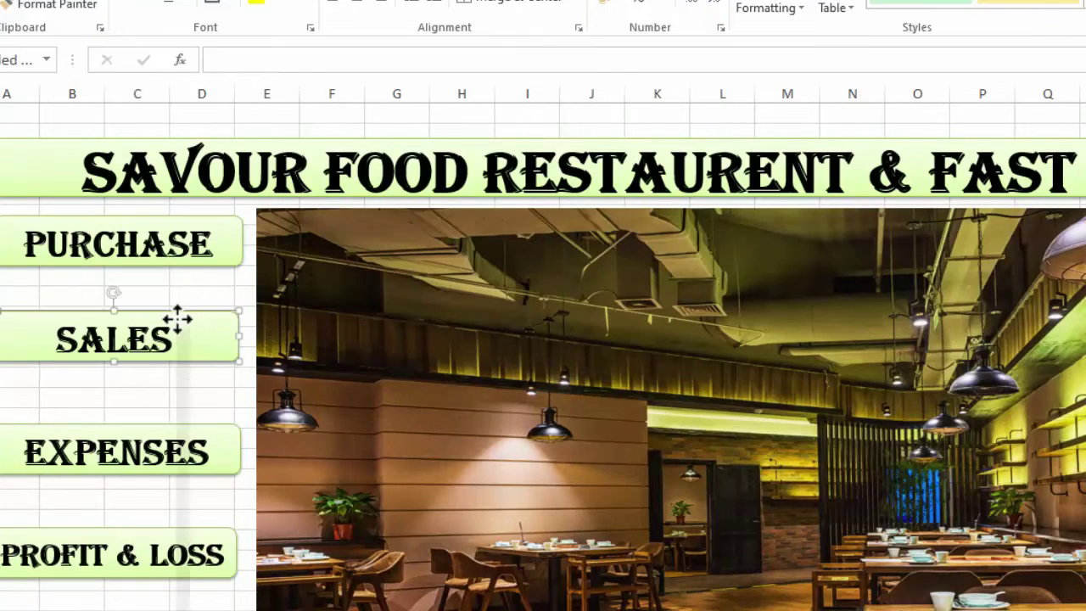
# Step: Hyperlink the SALES button to the Sales sheet
pyautogui.rightClick(176, 317)
pyautogui.click(219, 567)
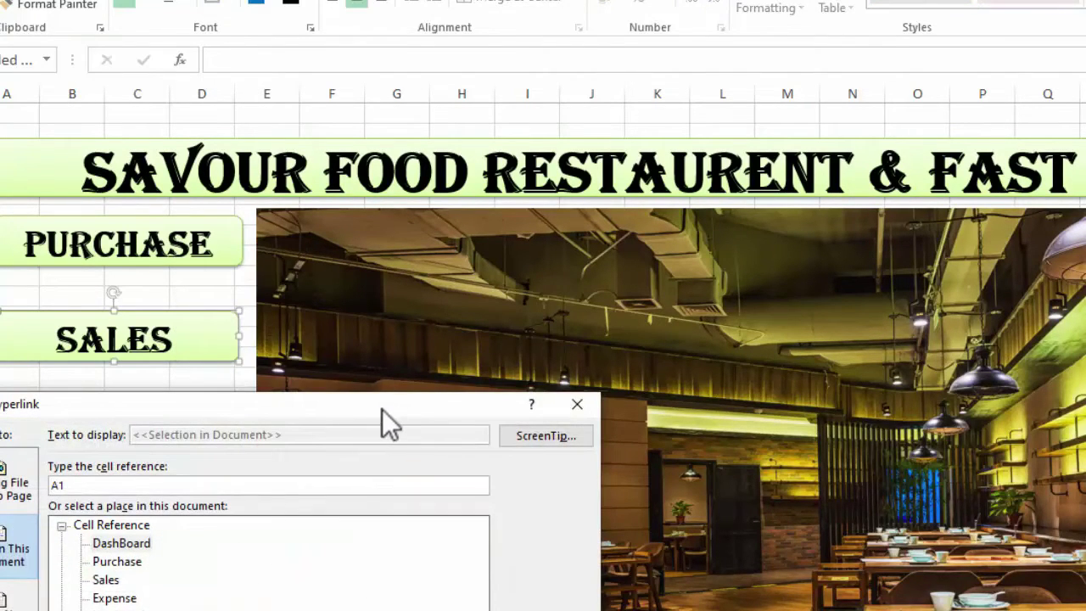
pyautogui.moveTo(377, 412); pyautogui.dragTo(721, 249)
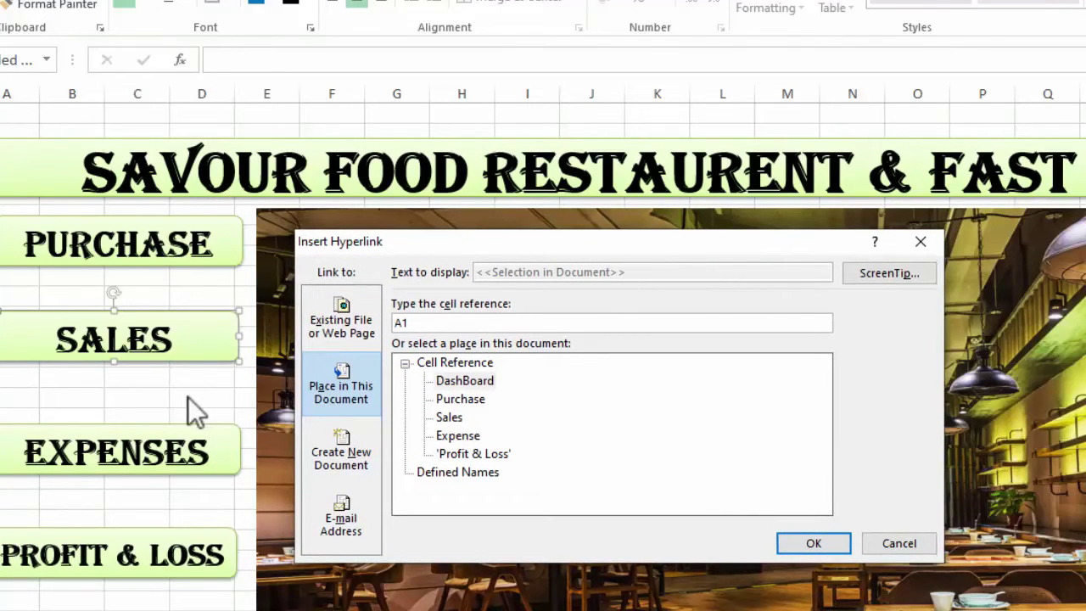
pyautogui.click(450, 418)
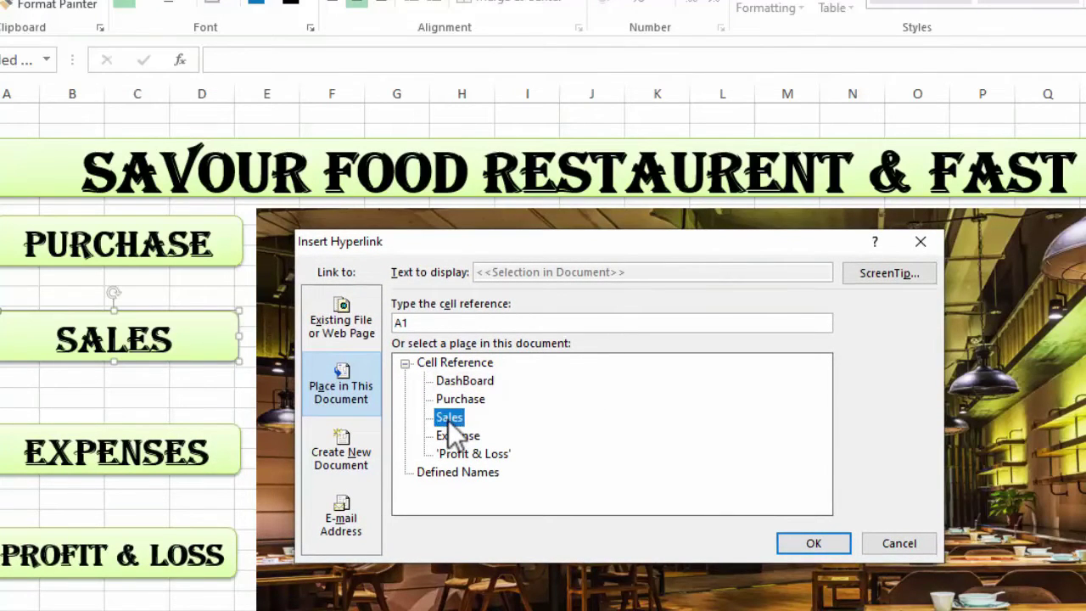
pyautogui.click(812, 547)
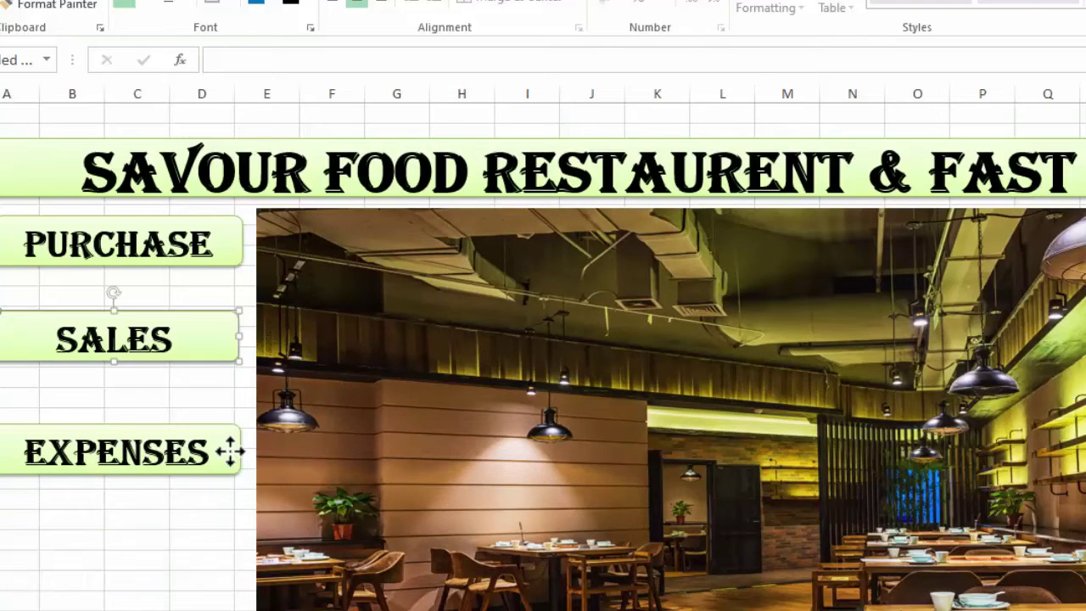
# Step: Hyperlink the EXPENSES button to the Expense sheet
pyautogui.rightClick(231, 454)
pyautogui.click(288, 339)
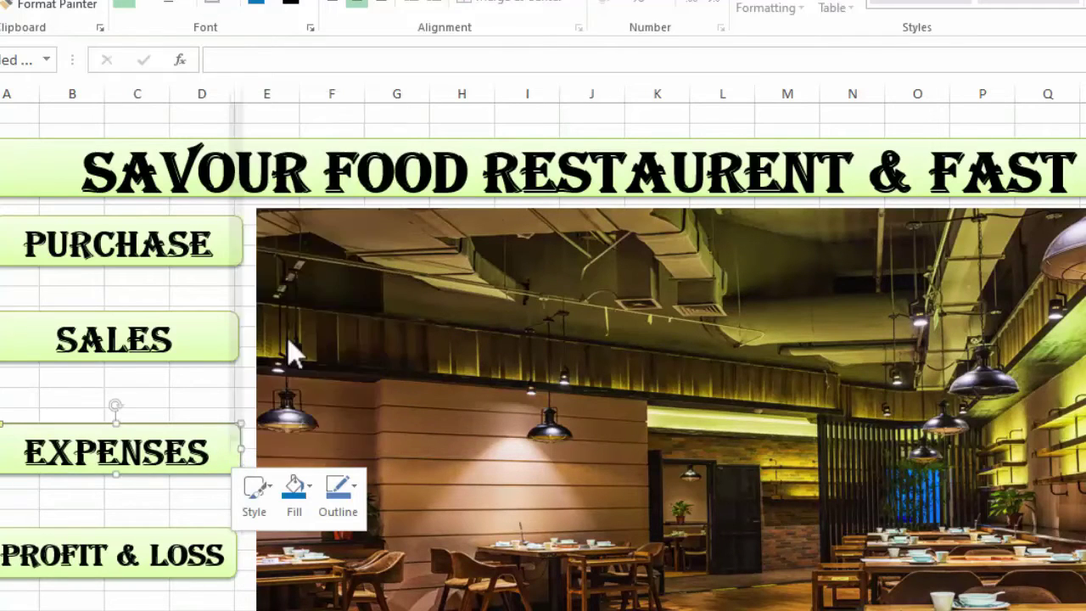
pyautogui.moveTo(341, 179); pyautogui.dragTo(701, 221)
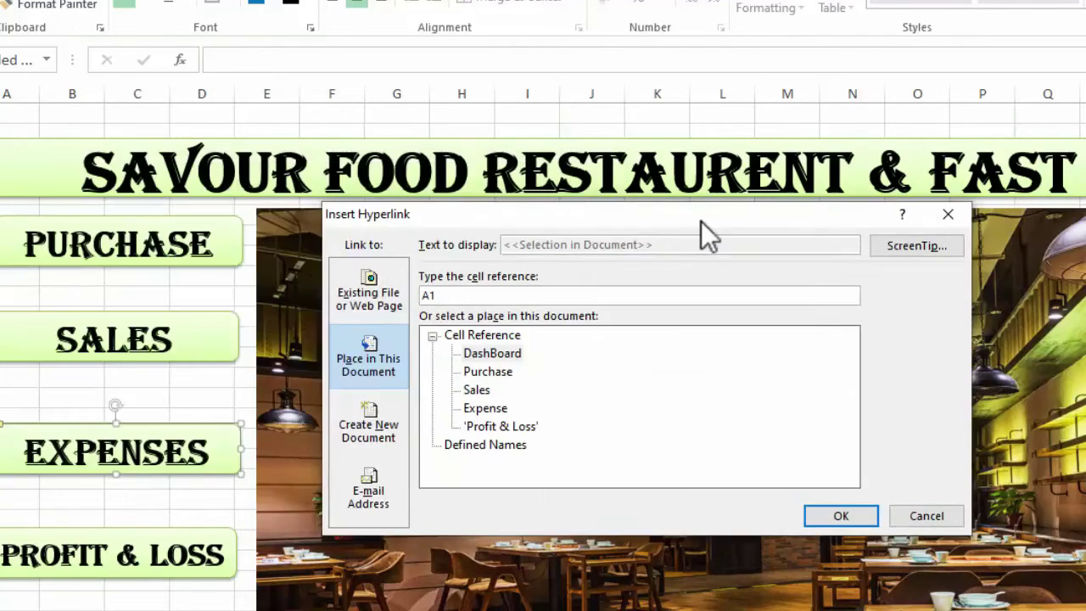
pyautogui.click(484, 406)
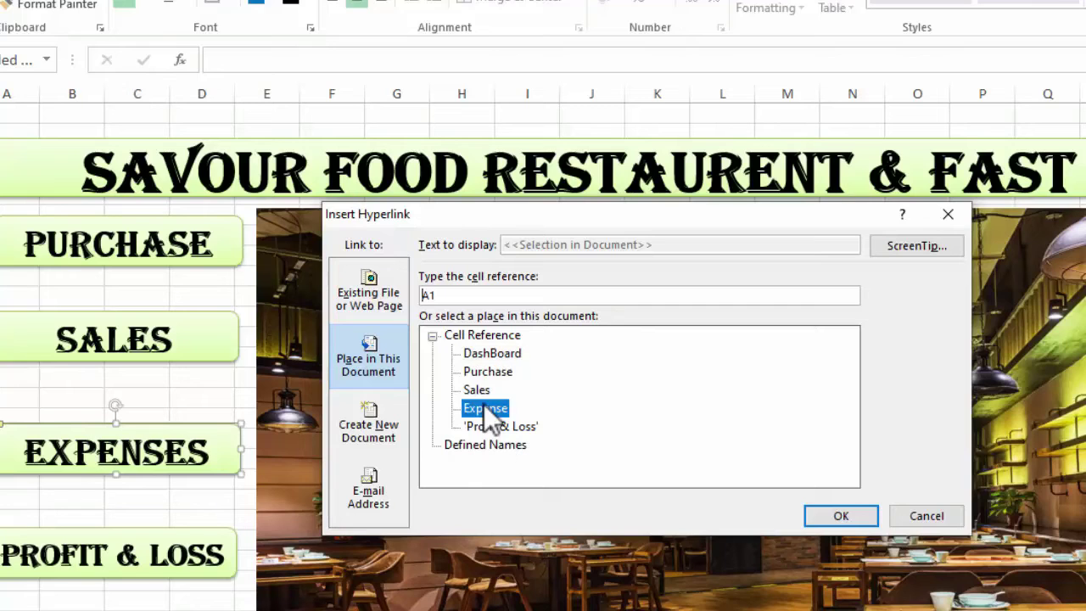
pyautogui.click(840, 518)
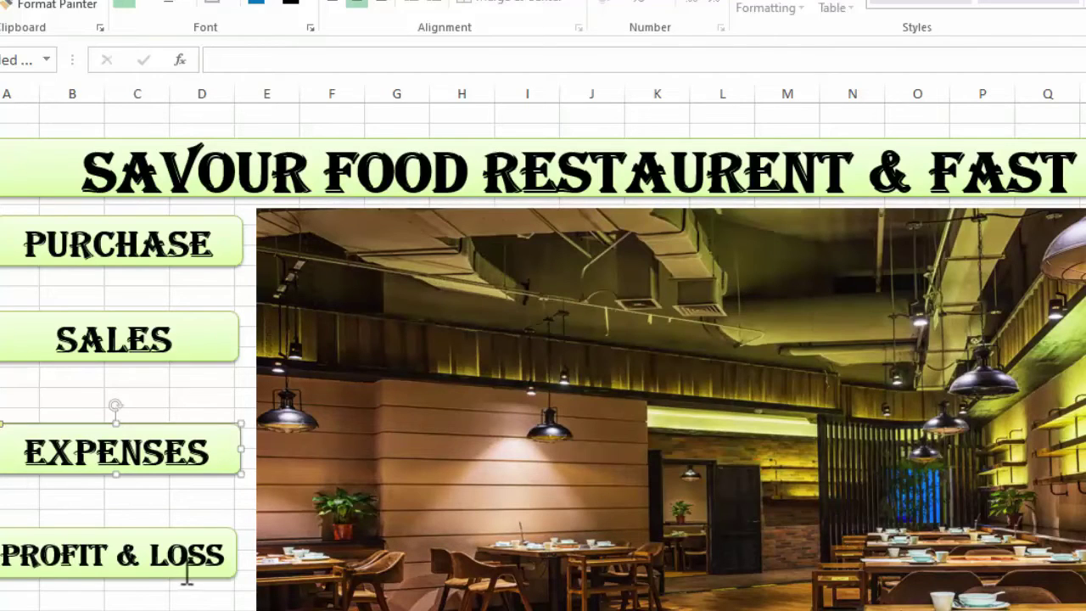
# Step: Hyperlink the PROFIT & LOSS button to the 'Profit & Loss' sheet
pyautogui.click(211, 575)
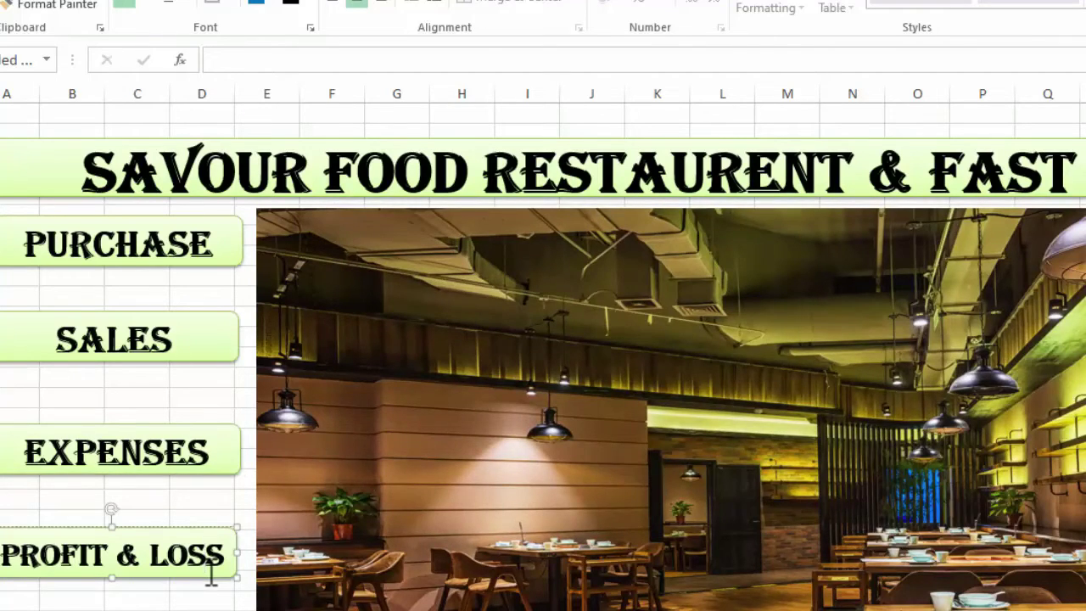
pyautogui.rightClick(210, 575)
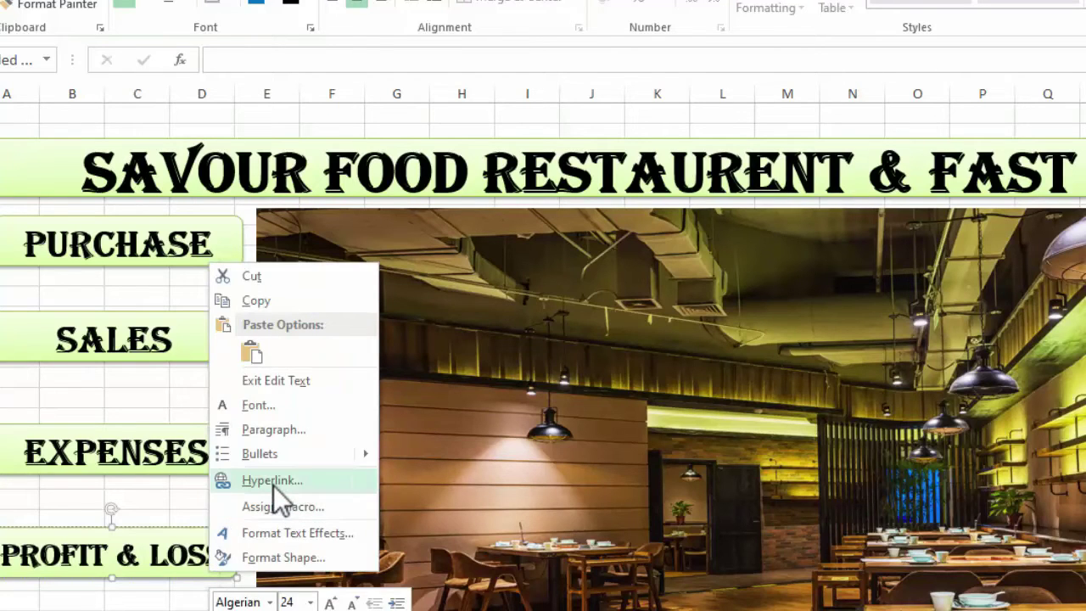
pyautogui.click(273, 485)
pyautogui.moveTo(473, 321); pyautogui.dragTo(835, 233)
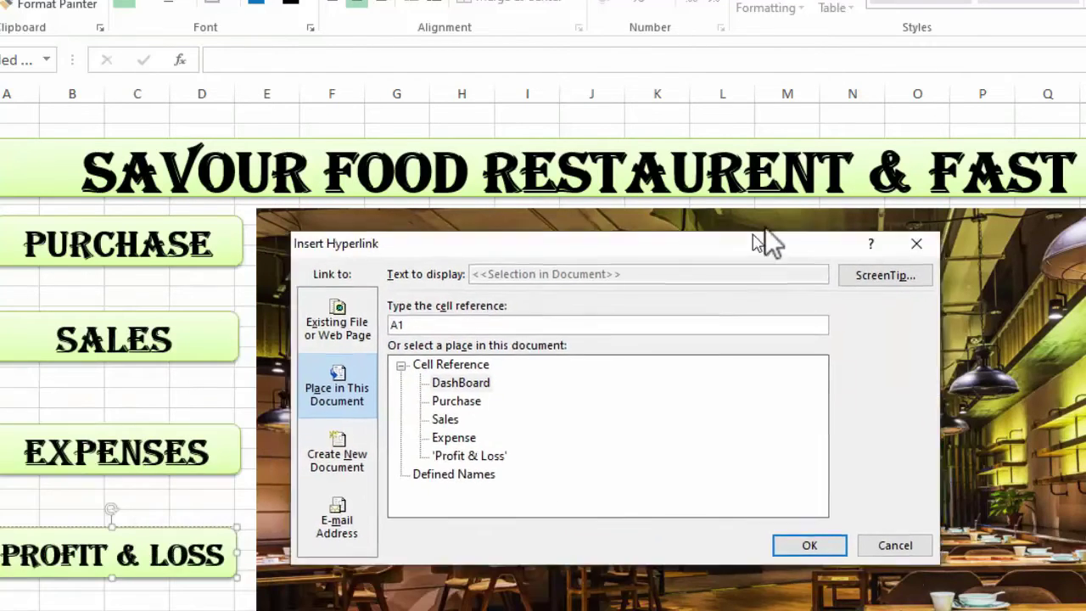
pyautogui.click(506, 444)
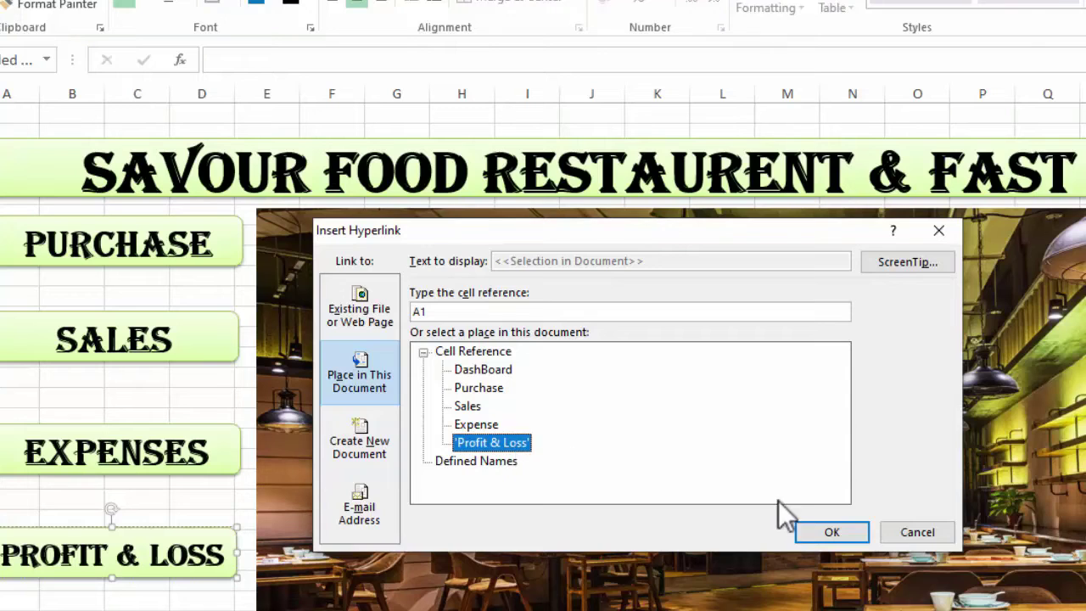
pyautogui.click(825, 540)
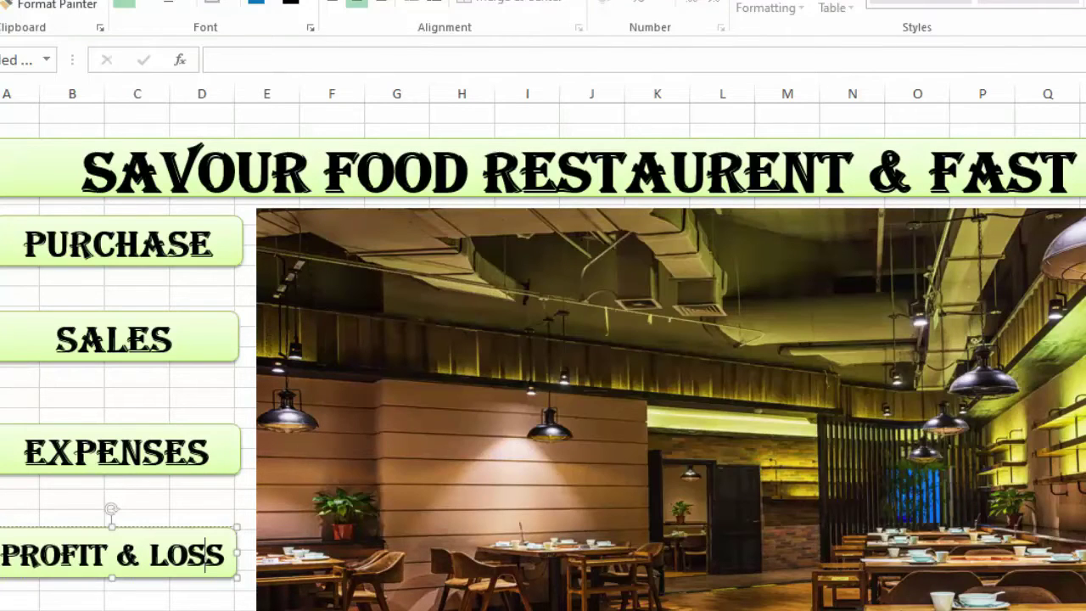
pyautogui.press('Escape')
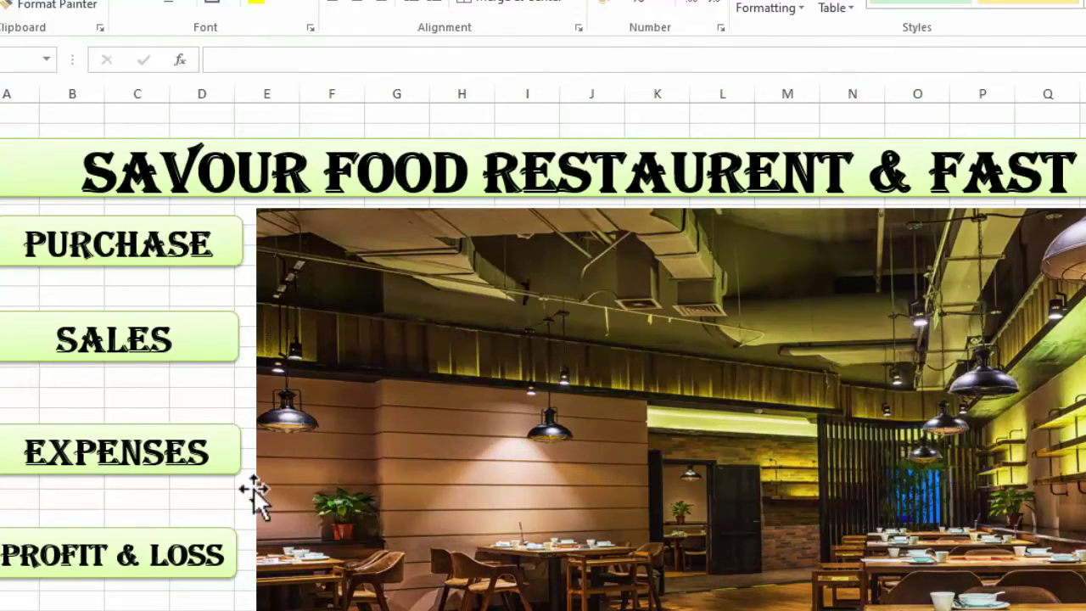
# Step: Go to the Purchase sheet and delete its empty rows 1 and 2
pyautogui.click(140, 270)
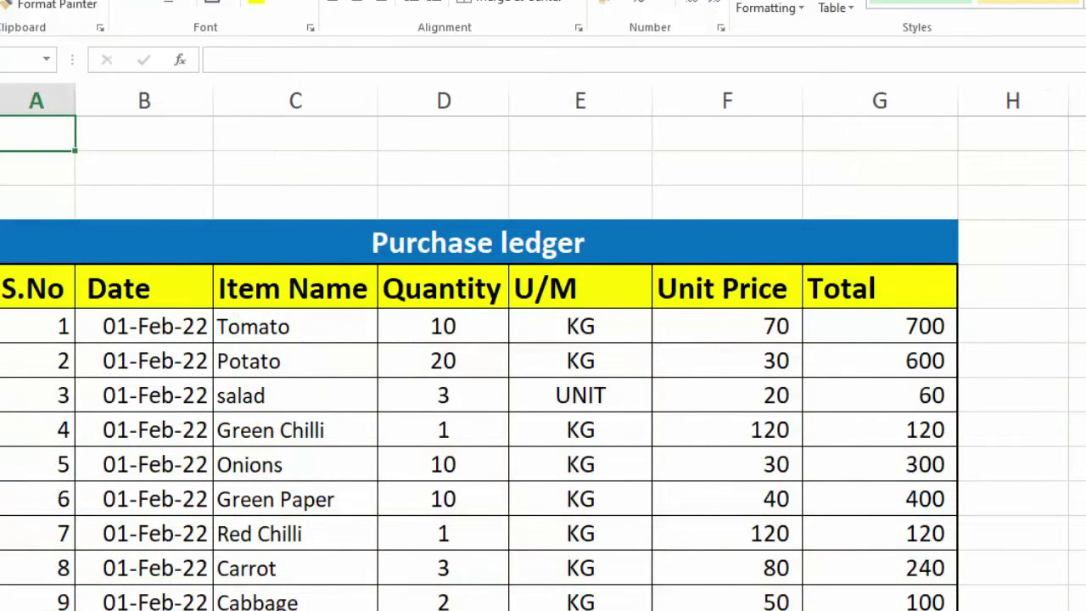
pyautogui.moveTo(17, 160); pyautogui.dragTo(11, 194)
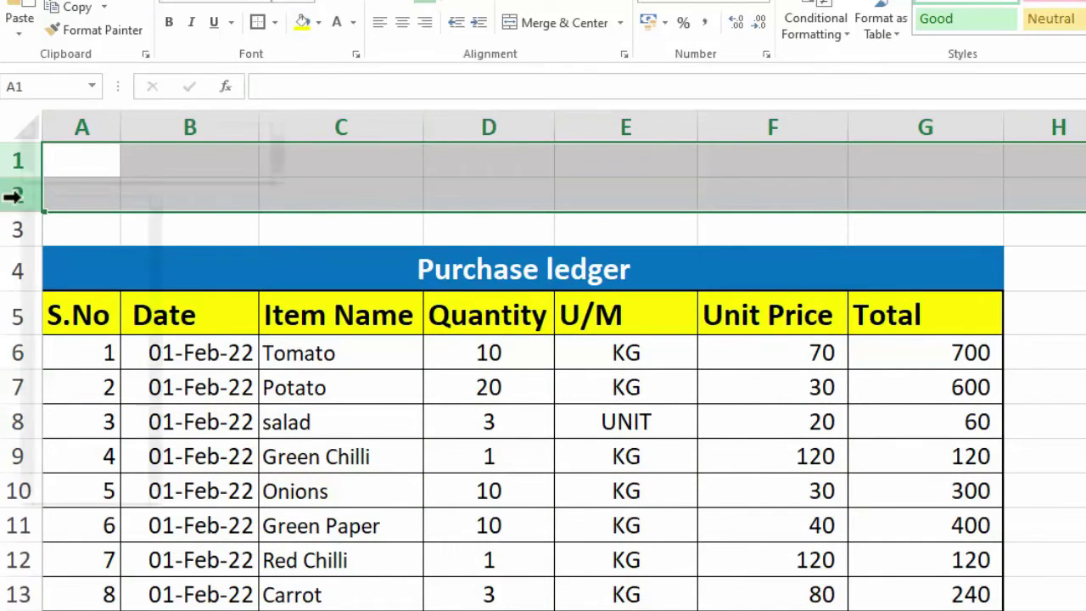
pyautogui.rightClick(12, 196)
pyautogui.click(72, 361)
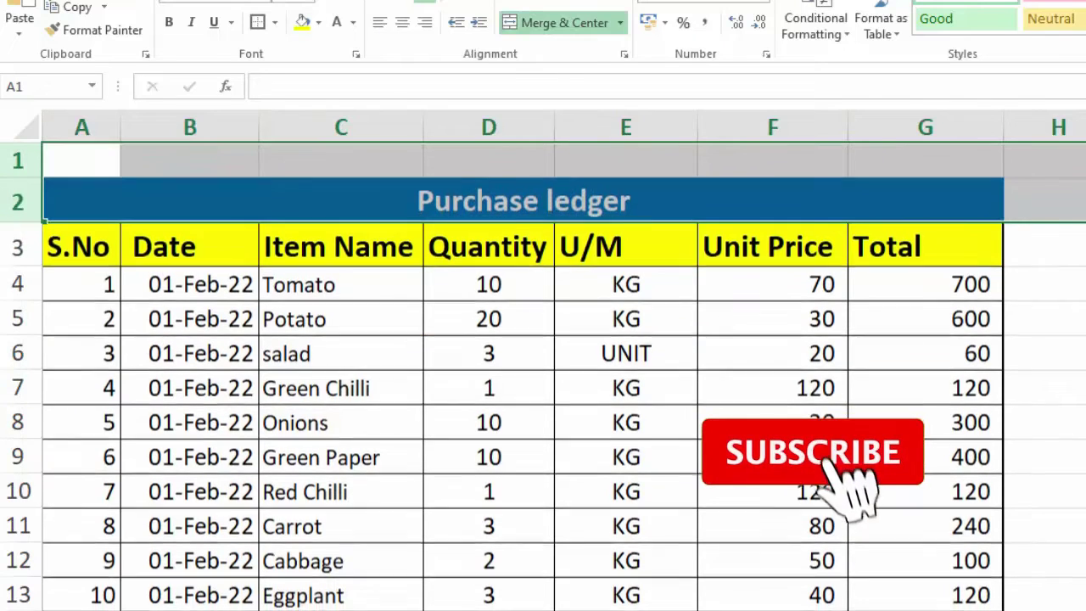
pyautogui.click(1085, 422)
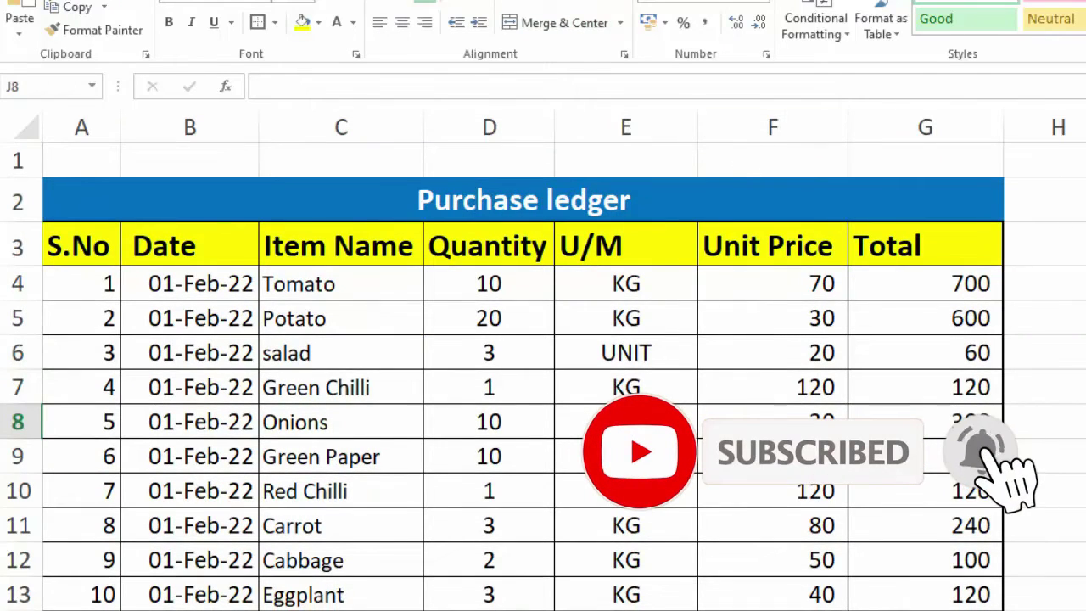
# Step: Draw a blue rounded rectangle in row 1, then make the row and the box taller
pyautogui.click(229, 27)
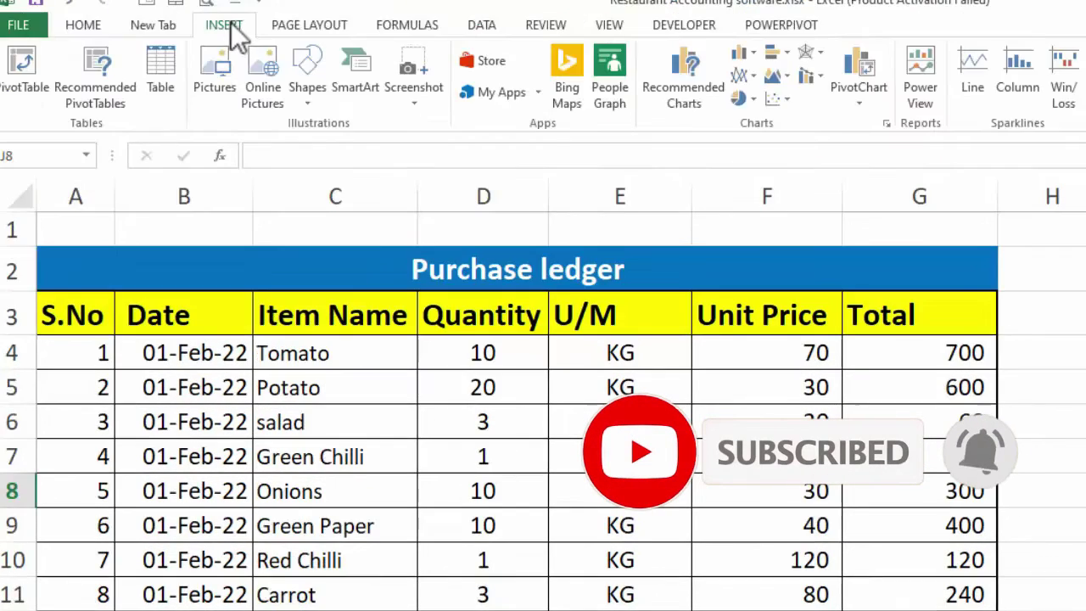
pyautogui.click(321, 96)
pyautogui.click(401, 155)
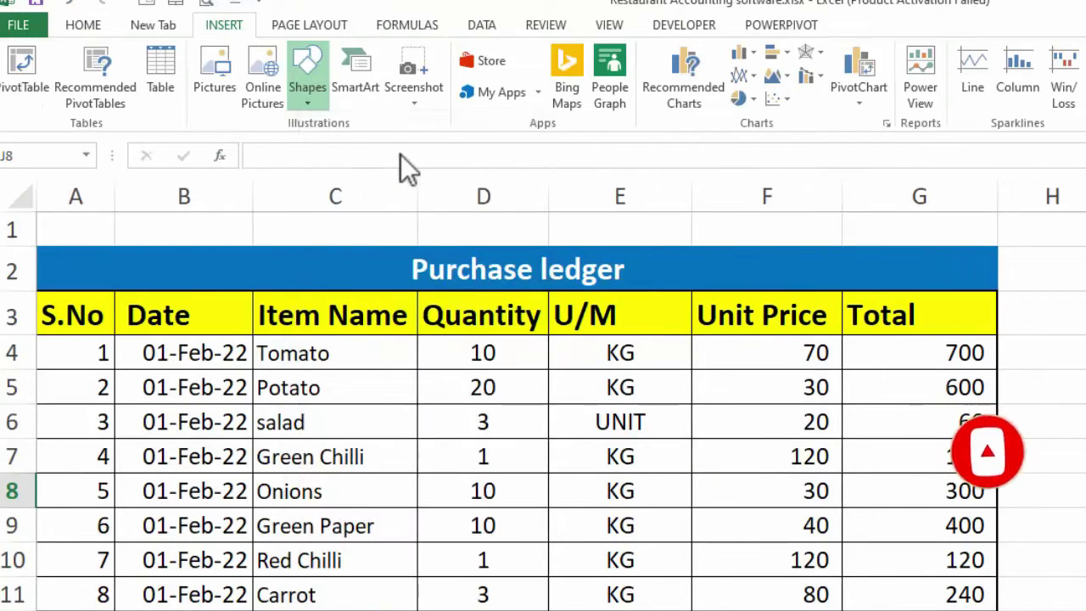
pyautogui.moveTo(638, 219)
pyautogui.mouseDown()
pyautogui.moveTo(753, 242)
pyautogui.moveTo(839, 242)
pyautogui.mouseUp()
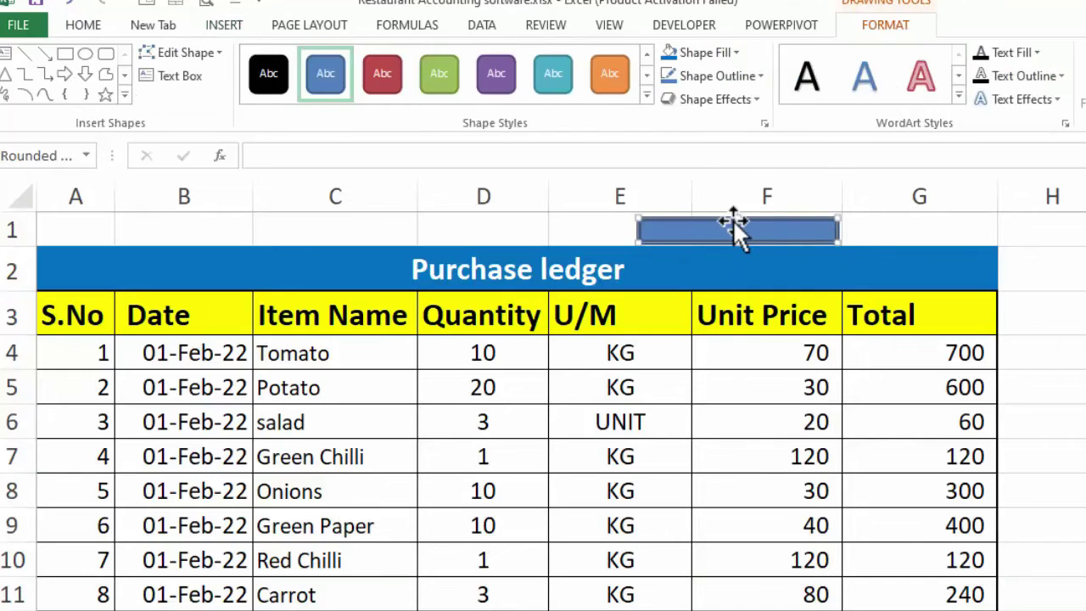
pyautogui.moveTo(733, 223); pyautogui.dragTo(735, 213)
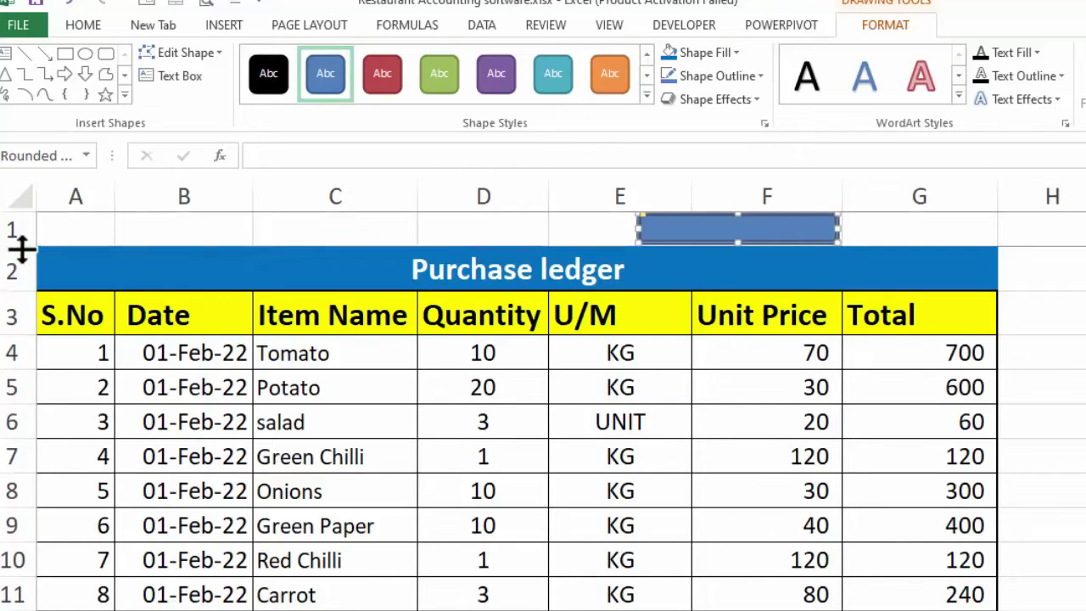
pyautogui.moveTo(22, 248); pyautogui.dragTo(22, 257)
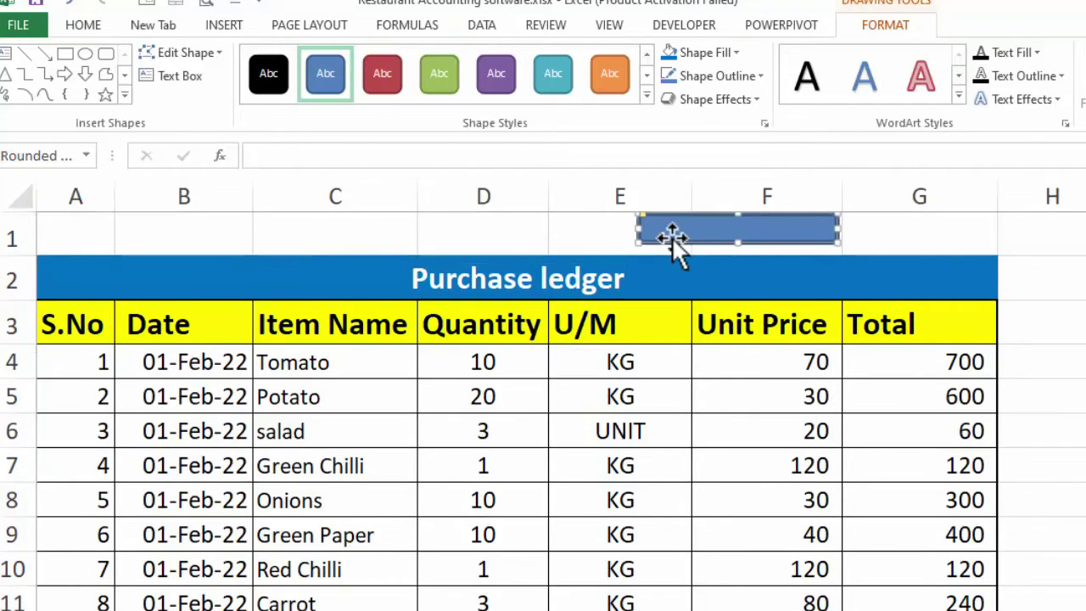
pyautogui.moveTo(735, 243); pyautogui.dragTo(736, 254)
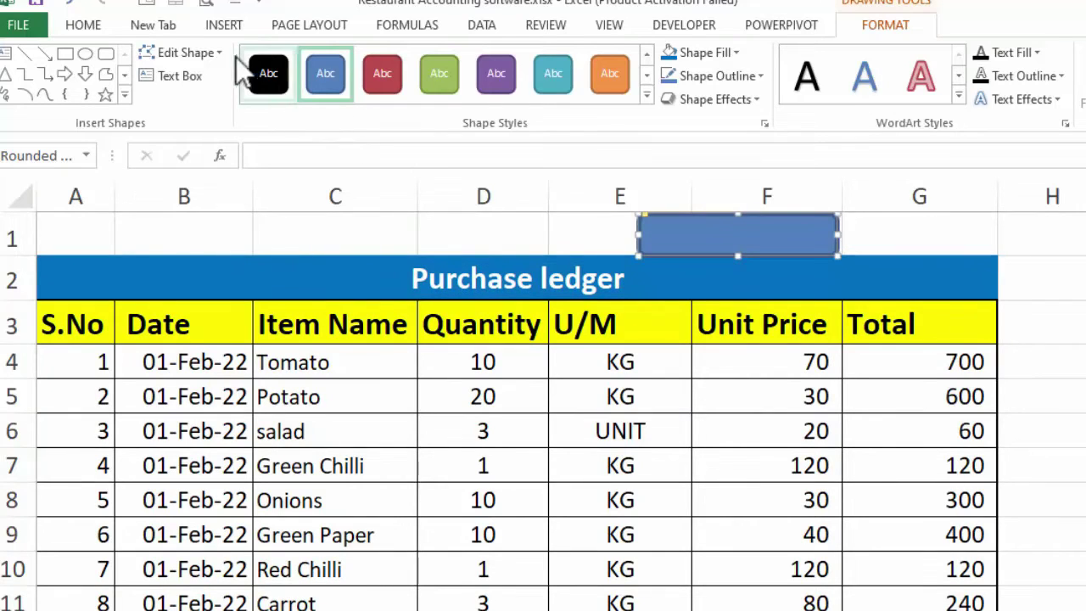
# Step: Type Available Cash inside the blue box
pyautogui.click(180, 76)
pyautogui.click(709, 229)
pyautogui.write('Available Cash')
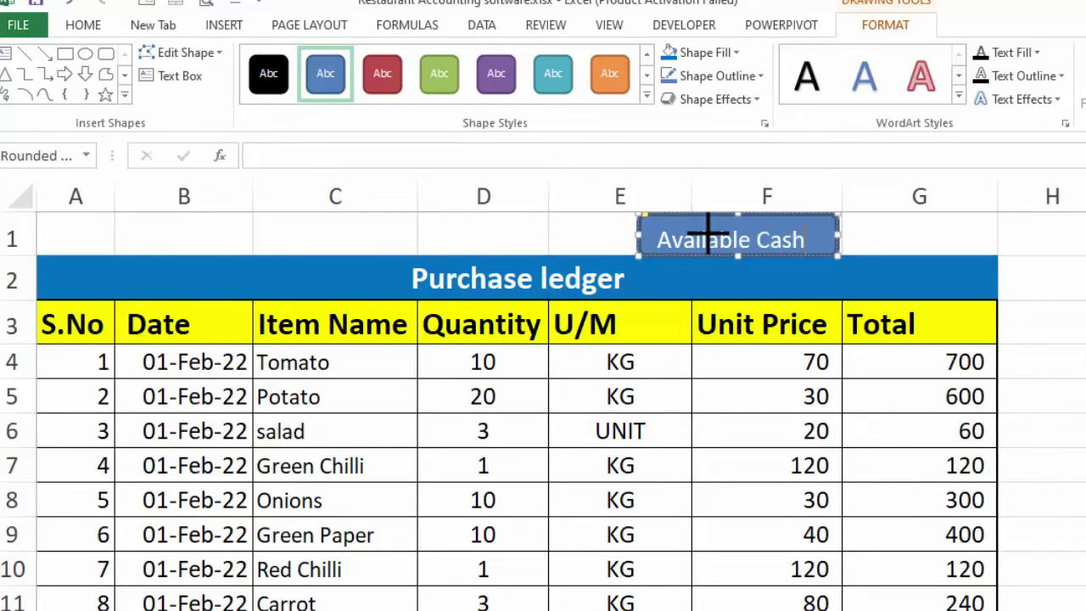
pyautogui.press('Escape')
pyautogui.press('Escape')
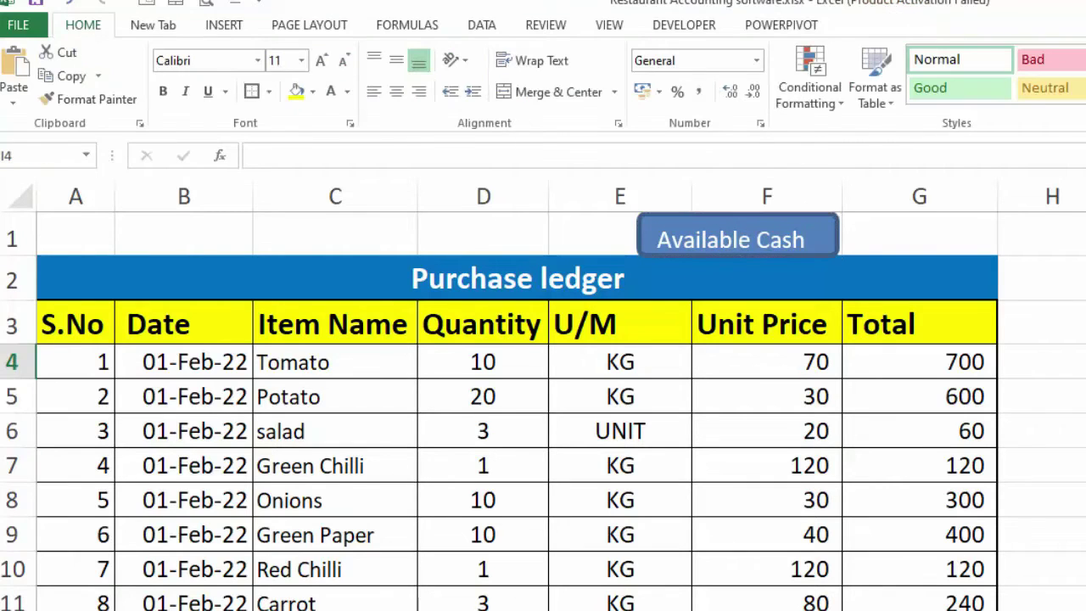
pyautogui.click(940, 238)
pyautogui.click(795, 230)
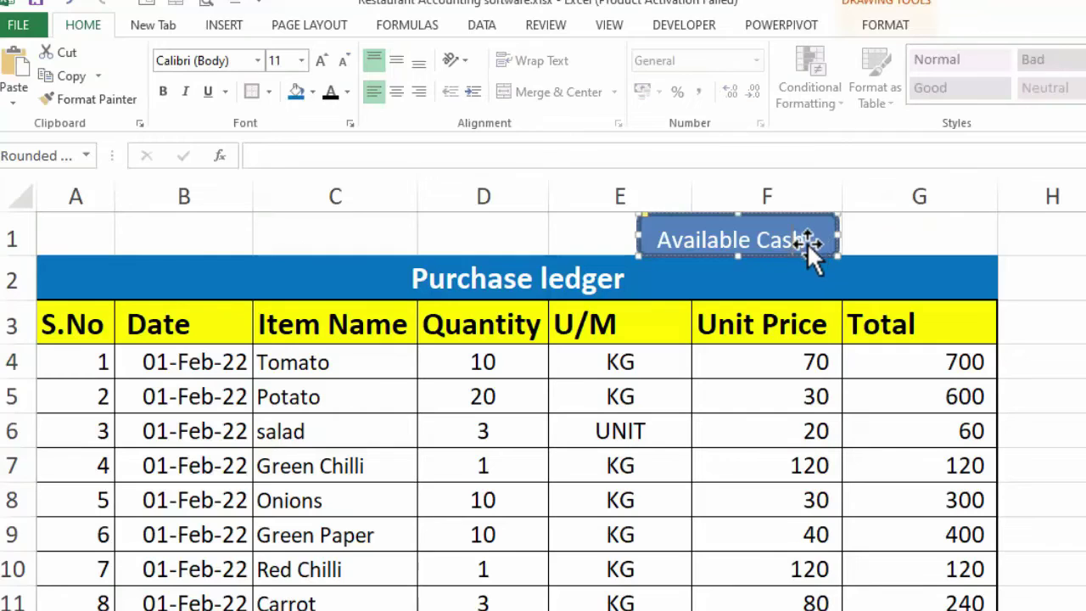
# Step: Middle-align the Available Cash text and make it bold
pyautogui.click(806, 241)
pyautogui.moveTo(799, 240); pyautogui.dragTo(643, 255)
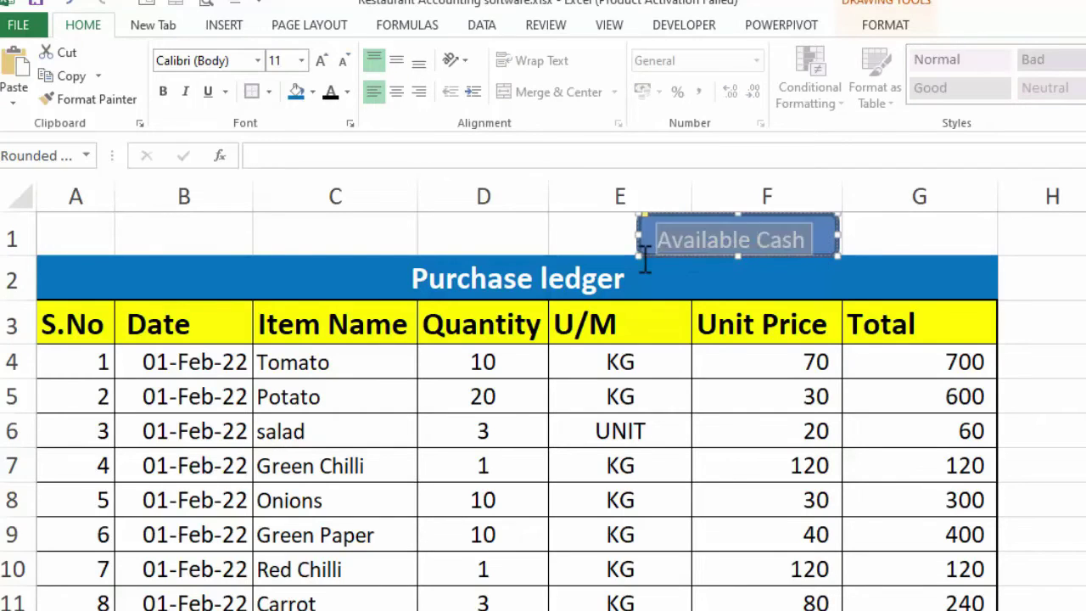
pyautogui.click(397, 61)
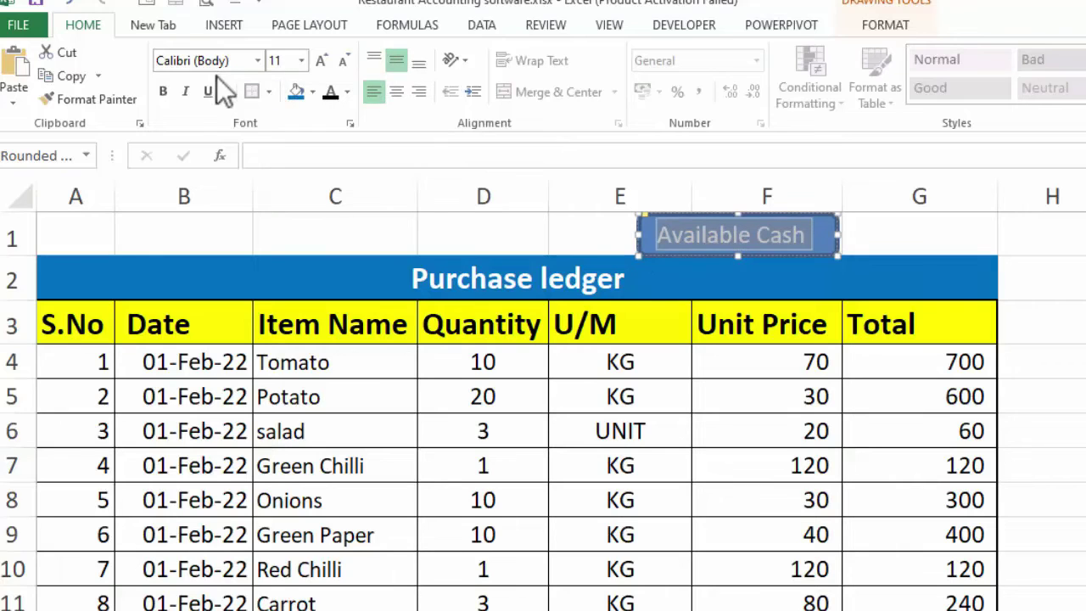
pyautogui.click(172, 98)
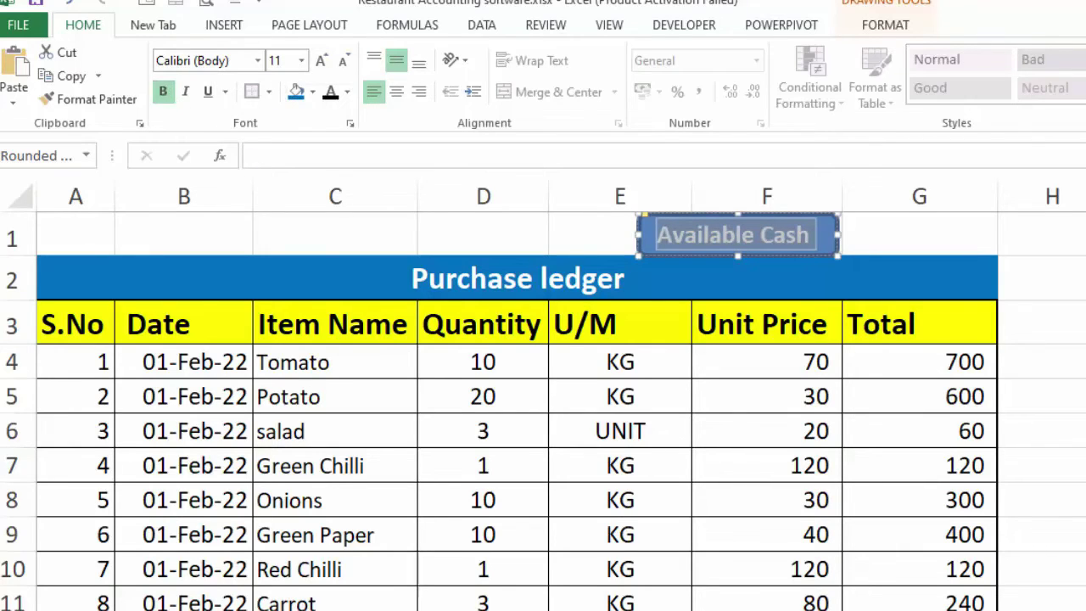
pyautogui.press('Escape')
# Step: Fill cell G1 beside the box with blue and start a formula with =
pyautogui.click(861, 243)
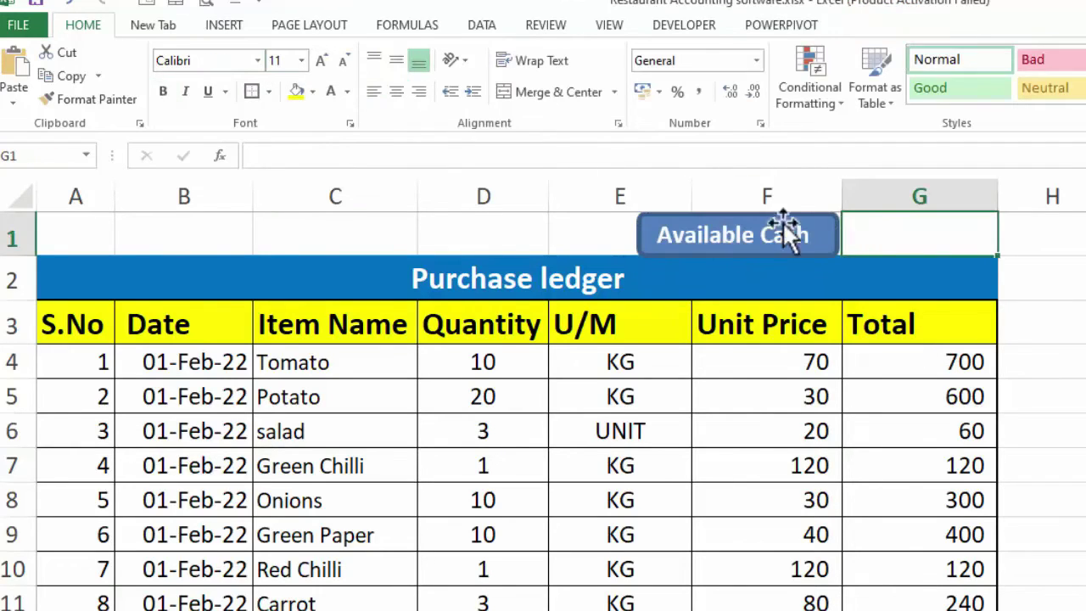
pyautogui.click(319, 95)
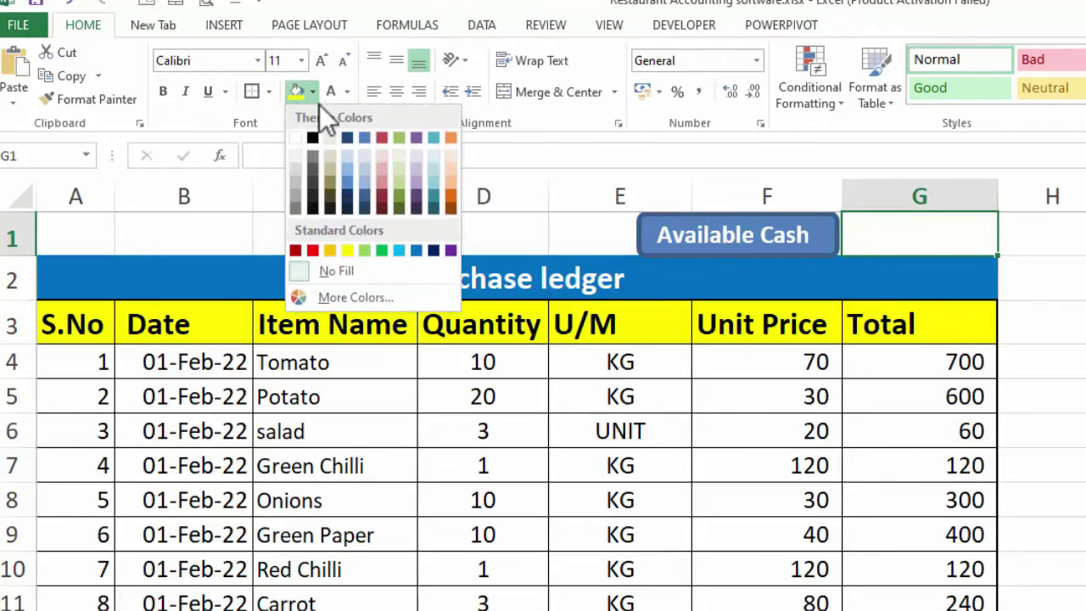
pyautogui.click(420, 248)
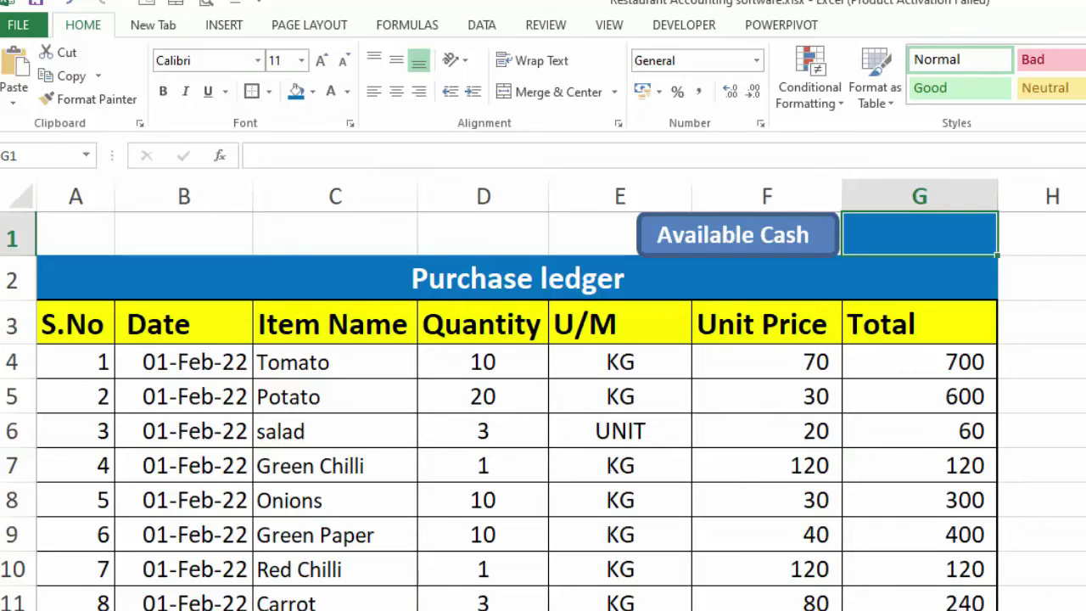
pyautogui.write('=')
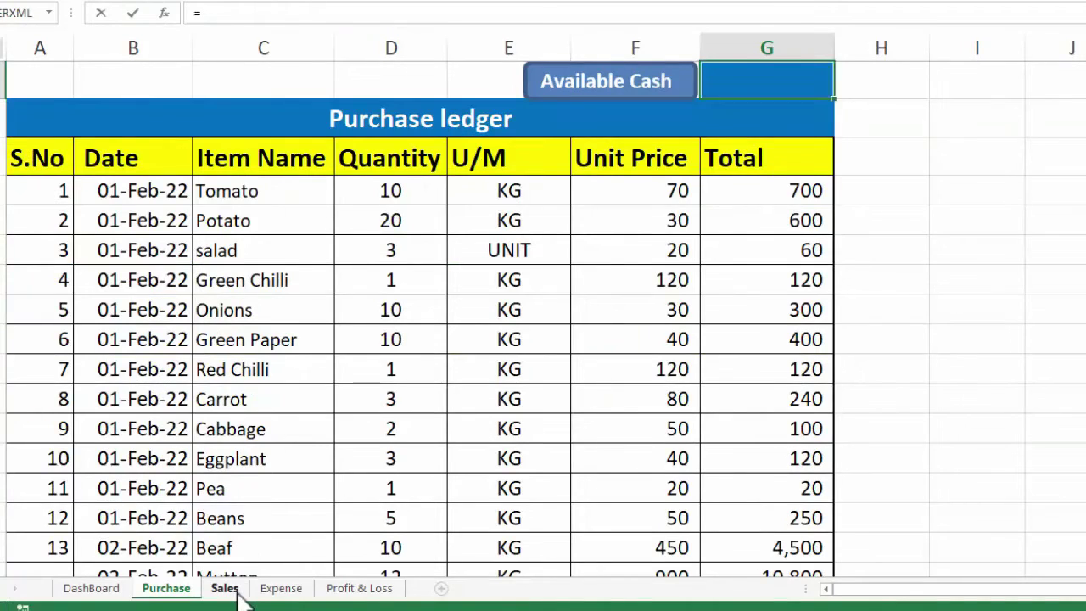
# Step: Build the formula =Sales!G30-Purchase!G20-Expense!D19 by referencing each sheet's total
pyautogui.click(237, 590)
pyautogui.click(704, 552)
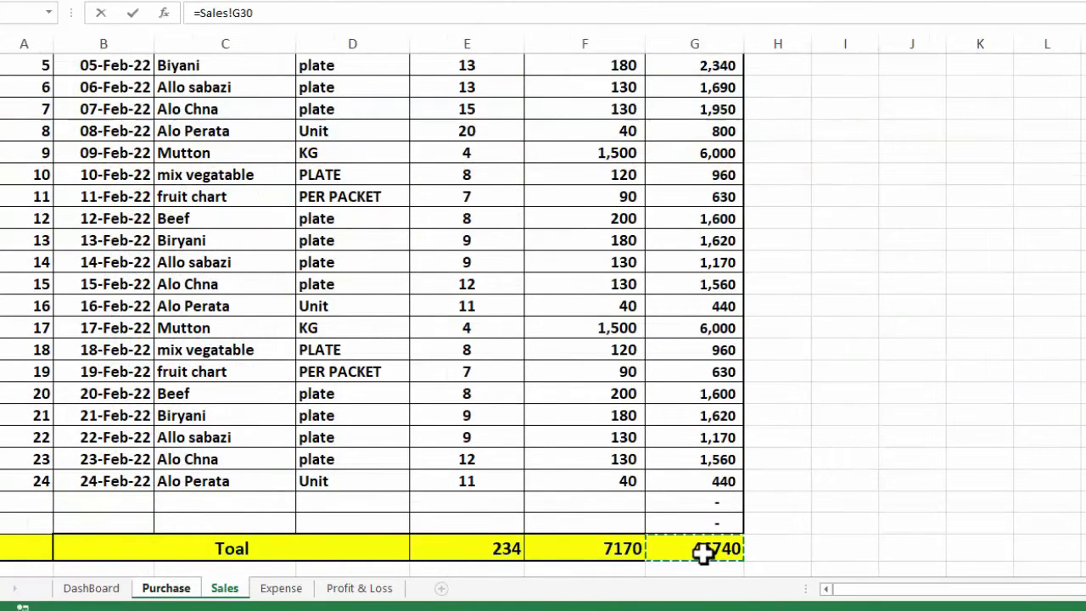
pyautogui.write('-')
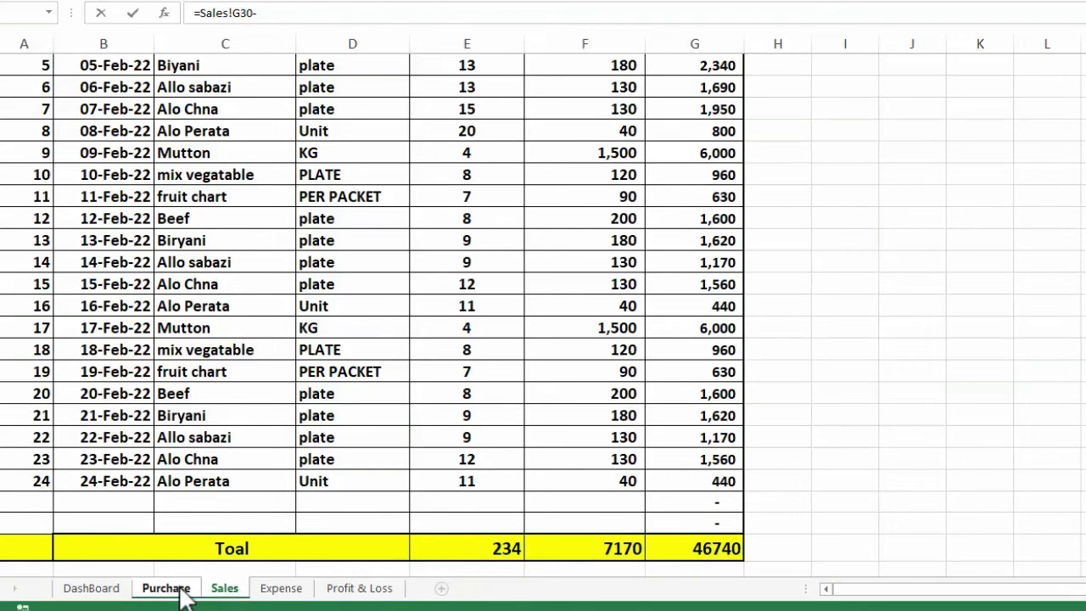
pyautogui.click(181, 590)
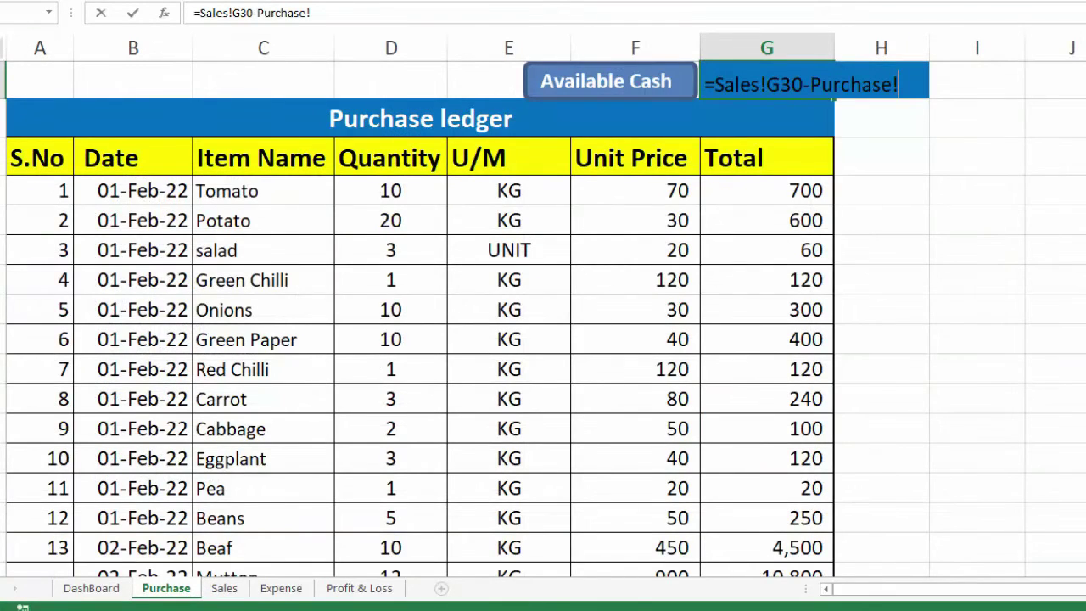
pyautogui.scroll(-2, 543, 322)
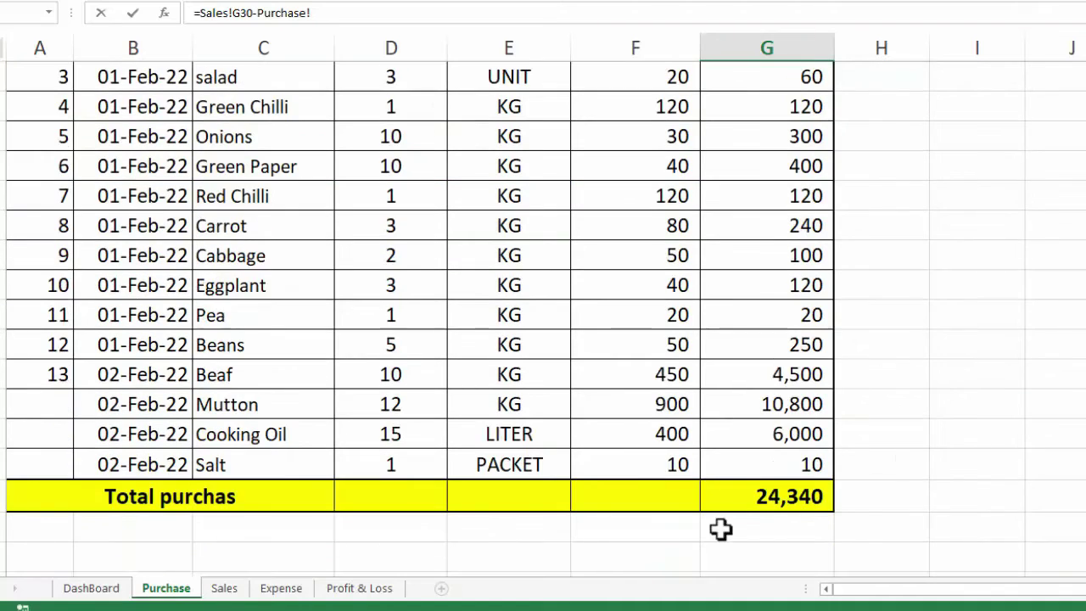
pyautogui.click(768, 497)
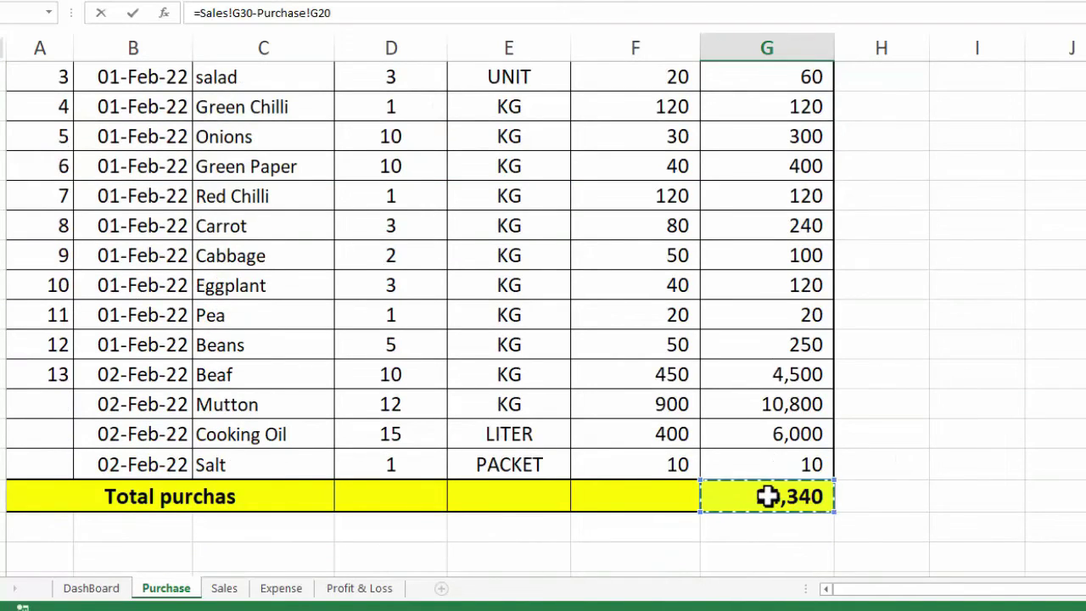
pyautogui.write('-')
pyautogui.click(287, 590)
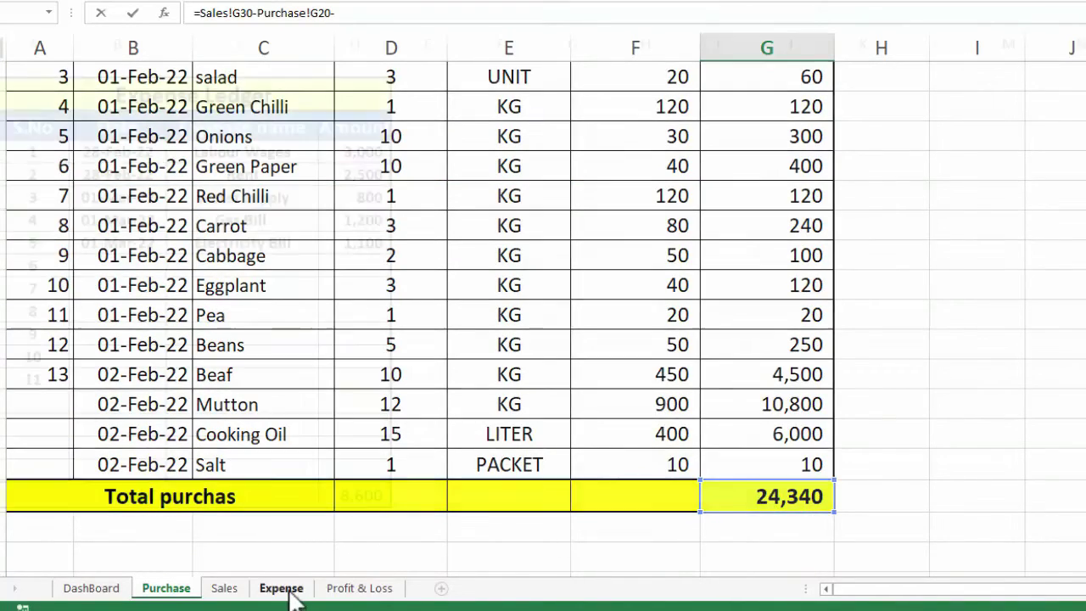
pyautogui.click(382, 492)
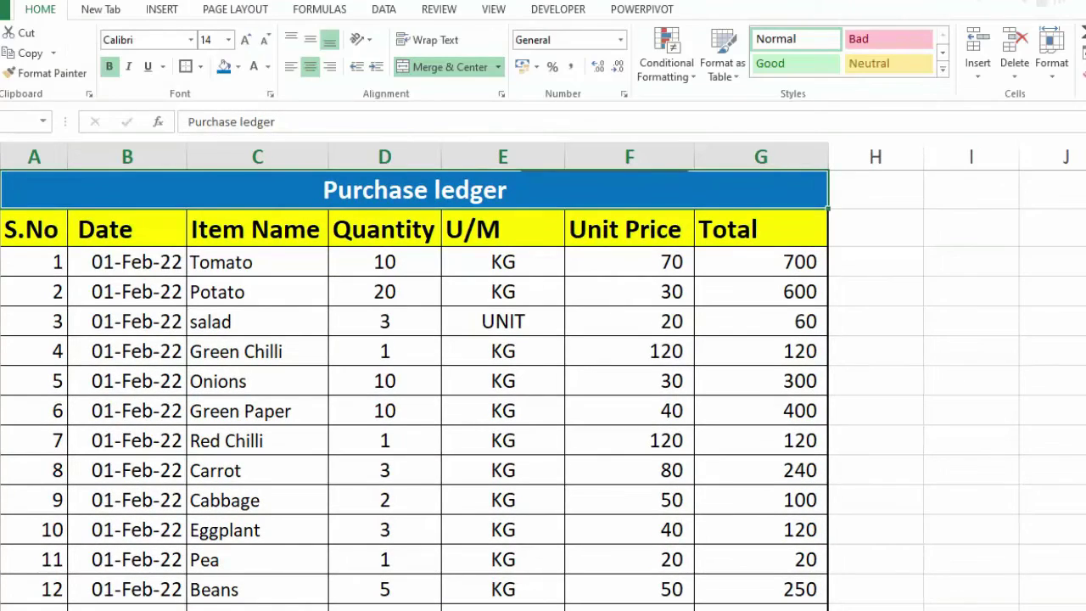
# Step: Format the Available Cash value 13,800 at size 14, bold and white, then show the Sales sheet
pyautogui.scroll(1, 960, 175)
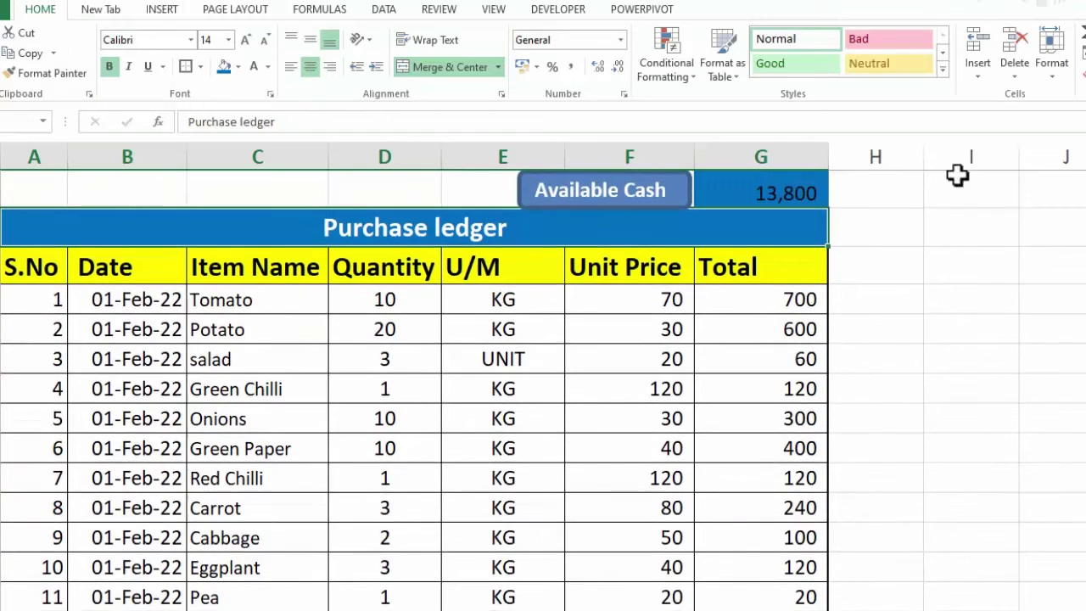
pyautogui.click(778, 190)
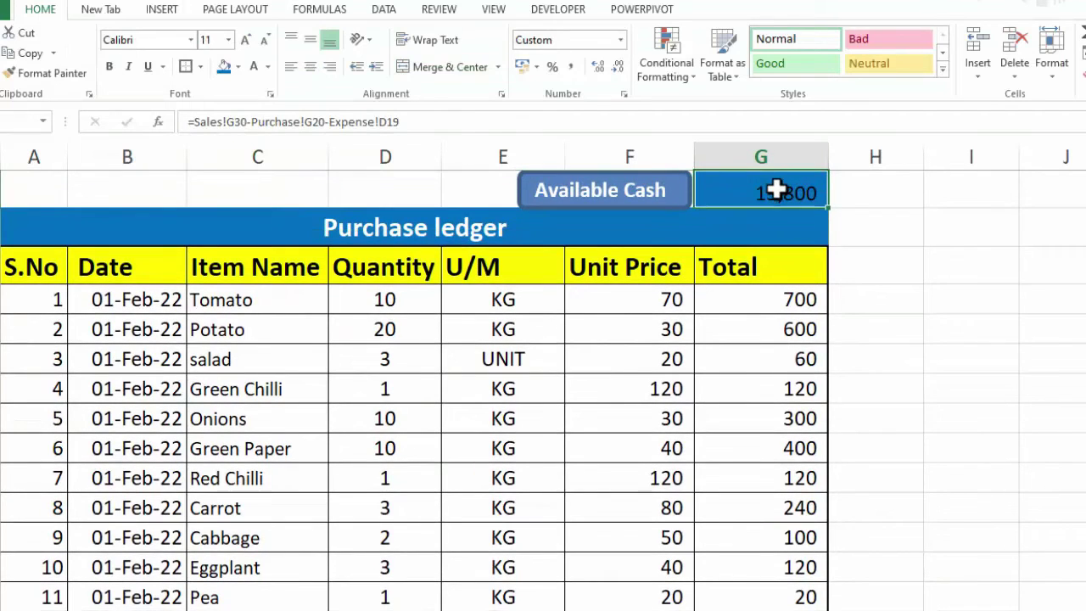
pyautogui.click(246, 40)
pyautogui.click(246, 41)
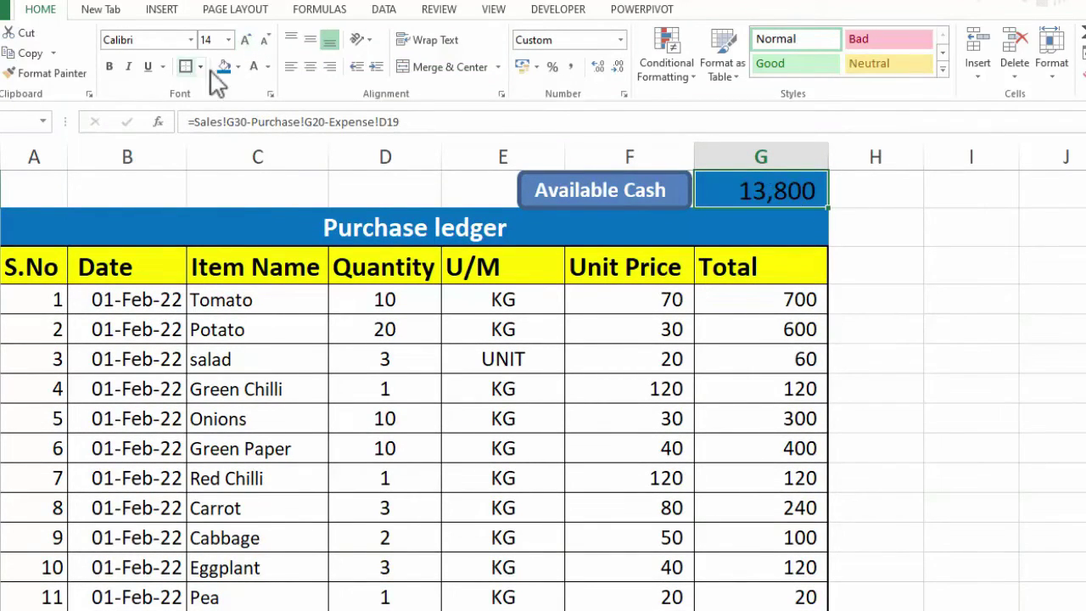
pyautogui.click(253, 67)
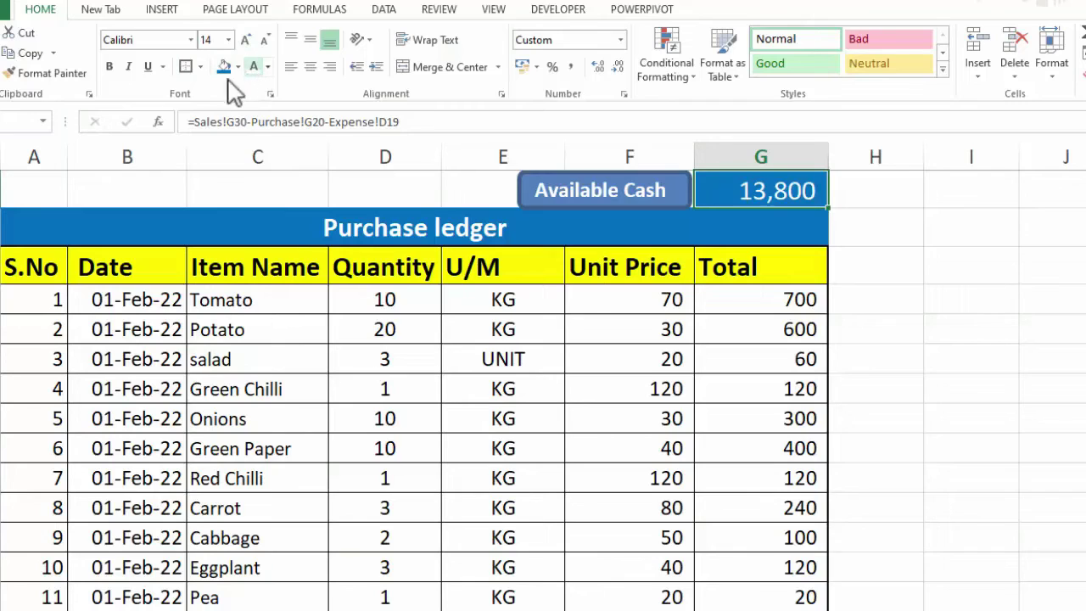
pyautogui.click(109, 66)
pyautogui.click(922, 294)
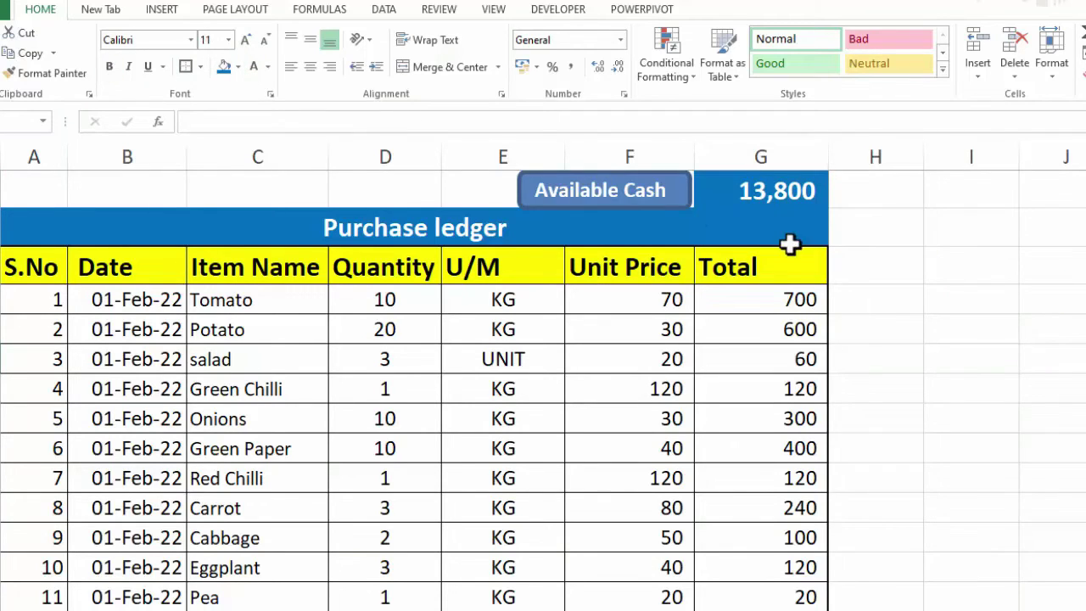
pyautogui.click(686, 202)
pyautogui.click(1021, 416)
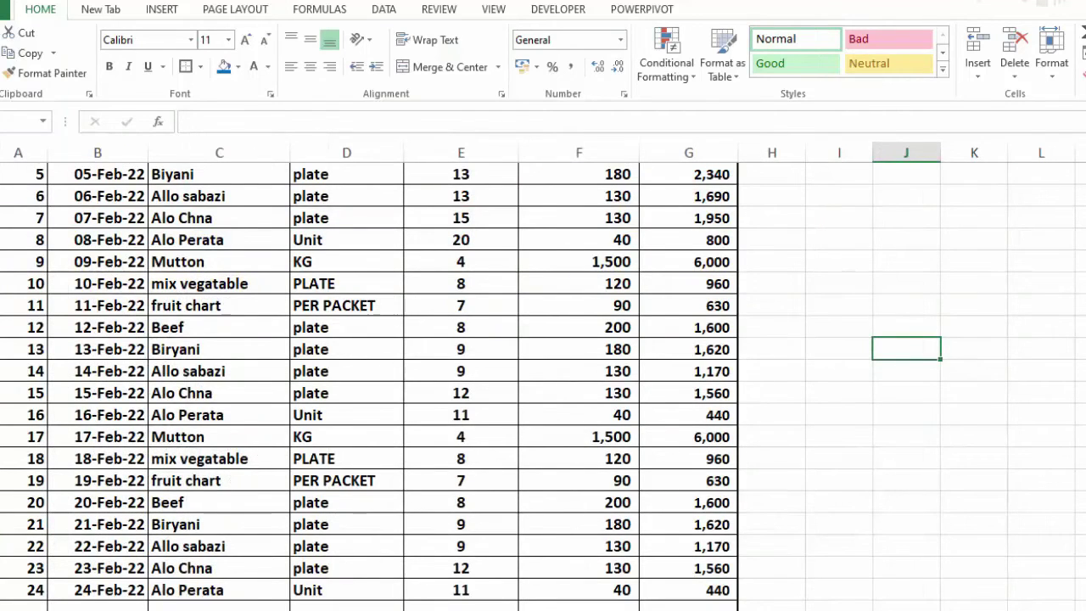
# Step: Draw a rectangle above the Sale Ledger title and label it Available Cash
pyautogui.scroll(3, 544, 382)
pyautogui.click(538, 169)
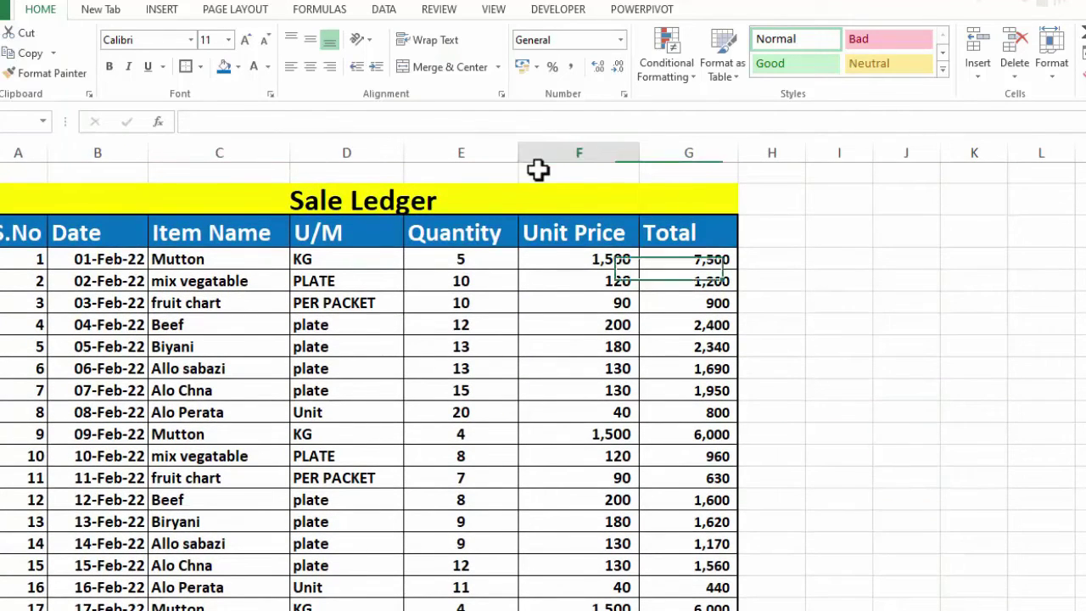
pyautogui.click(170, 11)
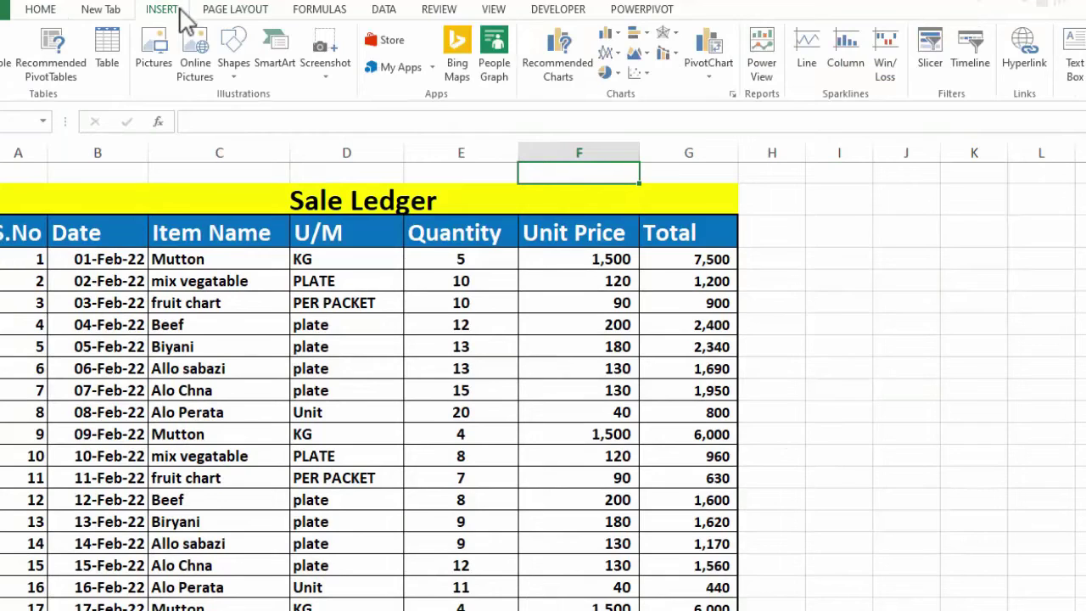
pyautogui.click(231, 65)
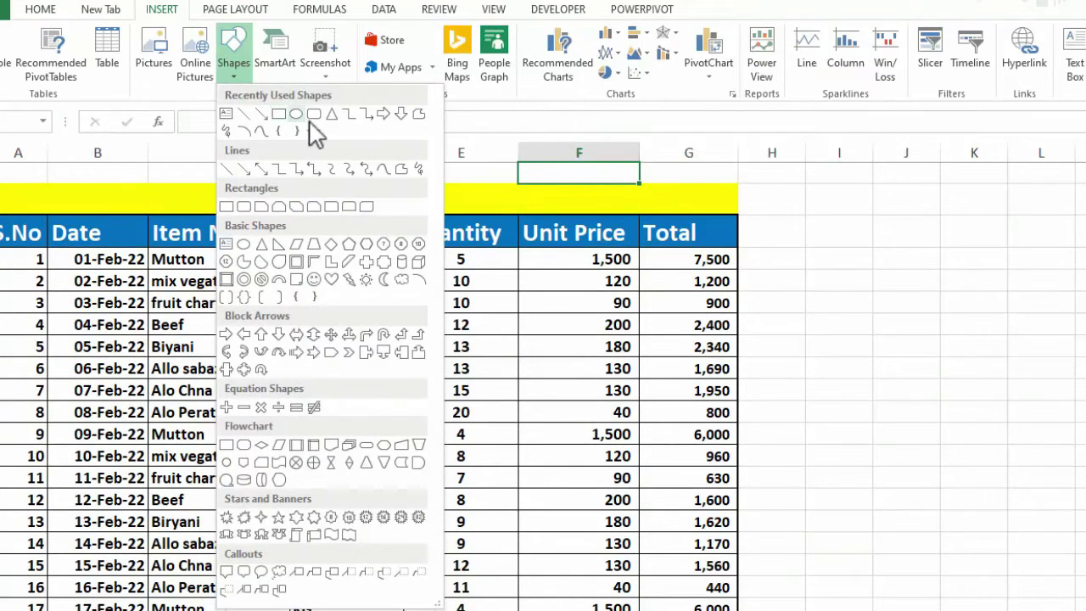
pyautogui.click(320, 114)
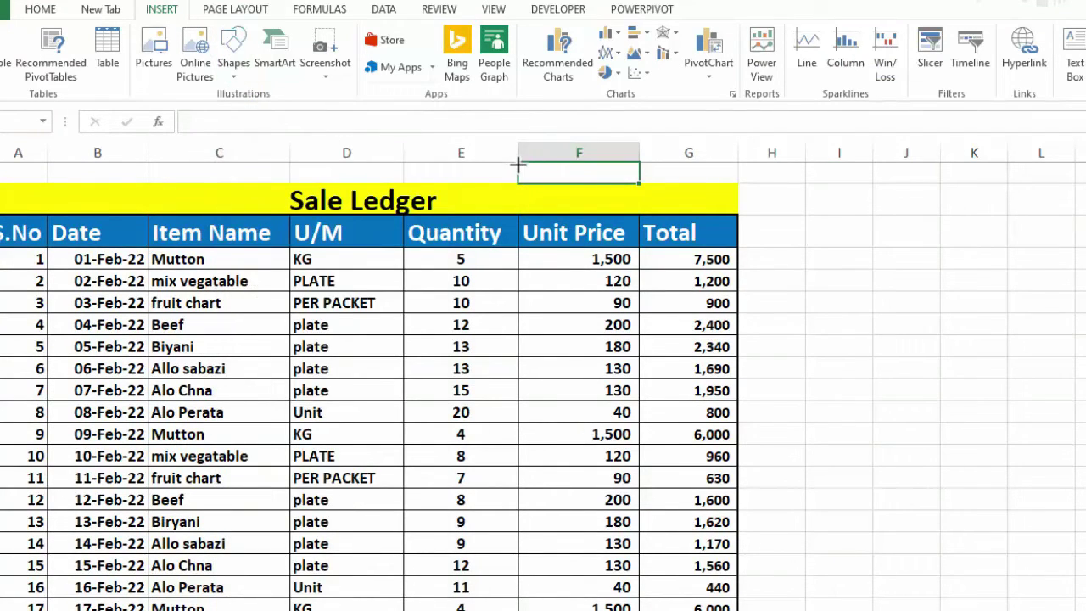
pyautogui.moveTo(517, 164); pyautogui.dragTo(642, 184)
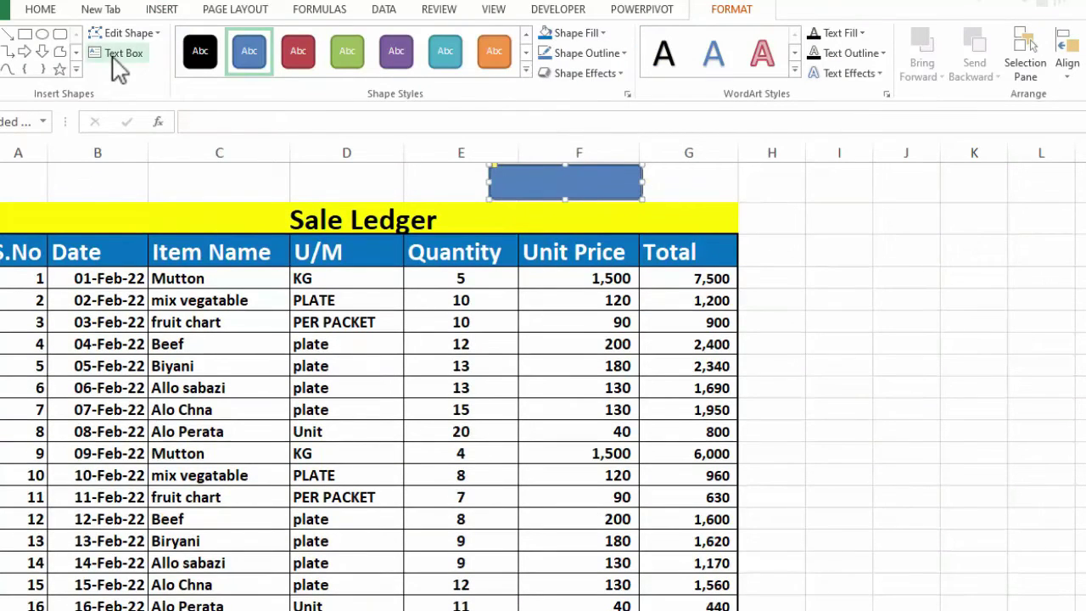
pyautogui.click(117, 55)
pyautogui.write('Available Cash')
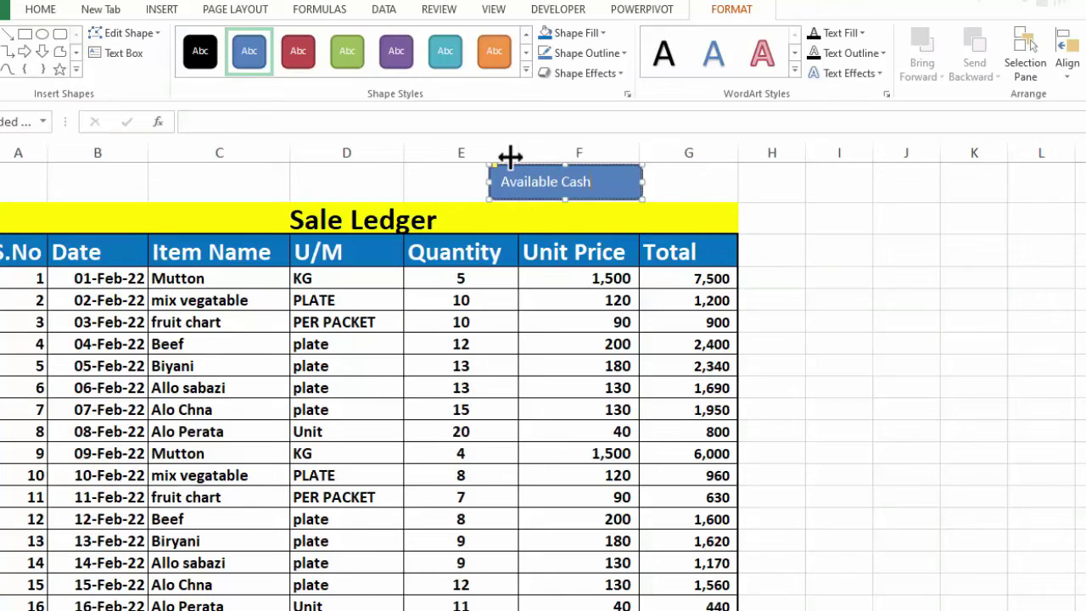
pyautogui.click(880, 342)
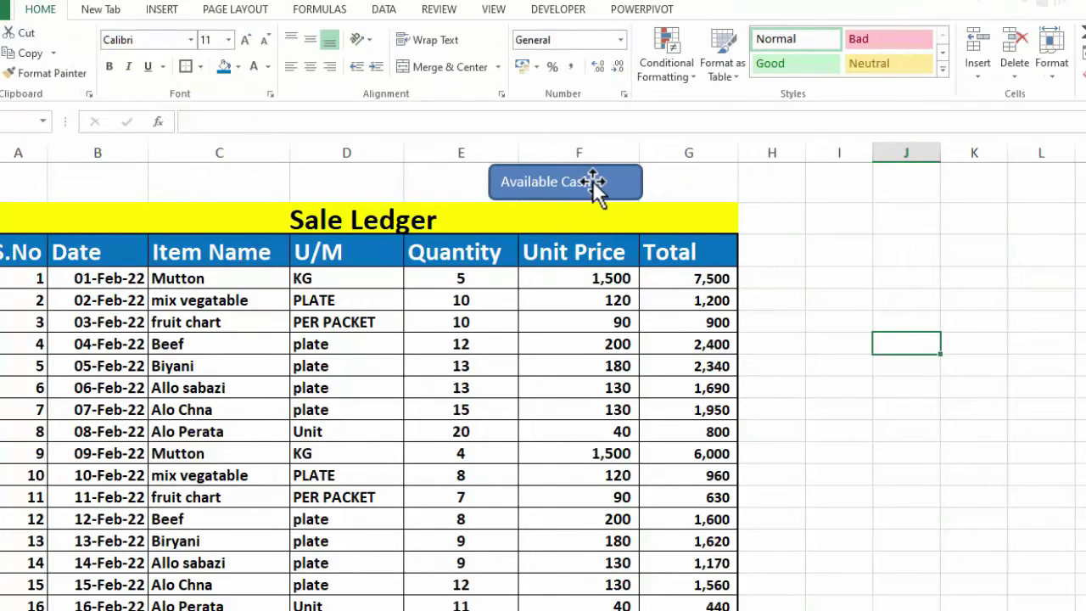
# Step: Centre the Available Cash label, make it bold at size 14, and select cell G2
pyautogui.moveTo(615, 182); pyautogui.dragTo(502, 182)
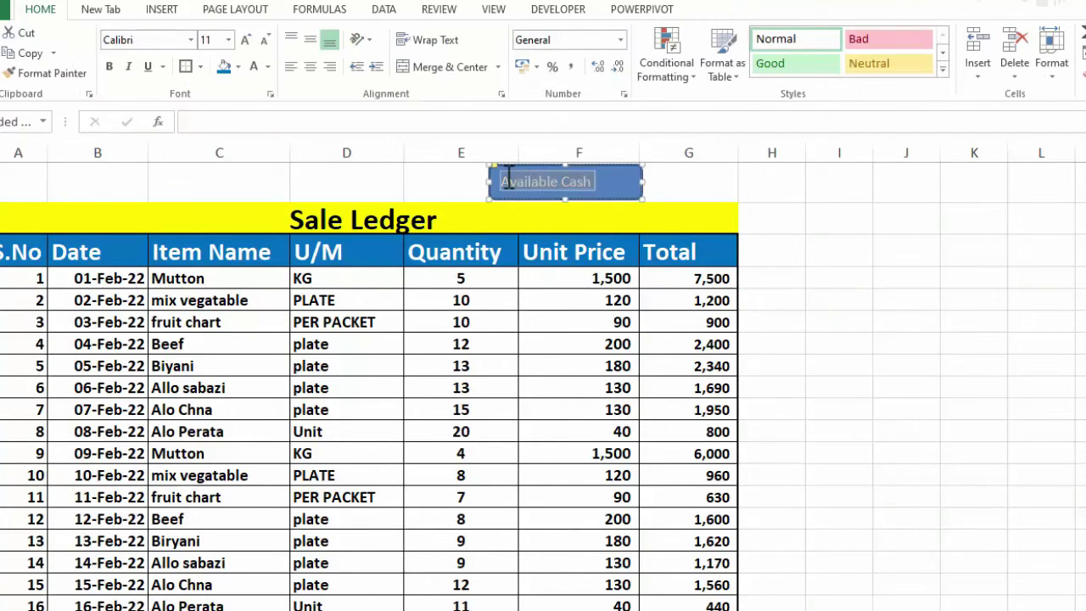
pyautogui.click(317, 71)
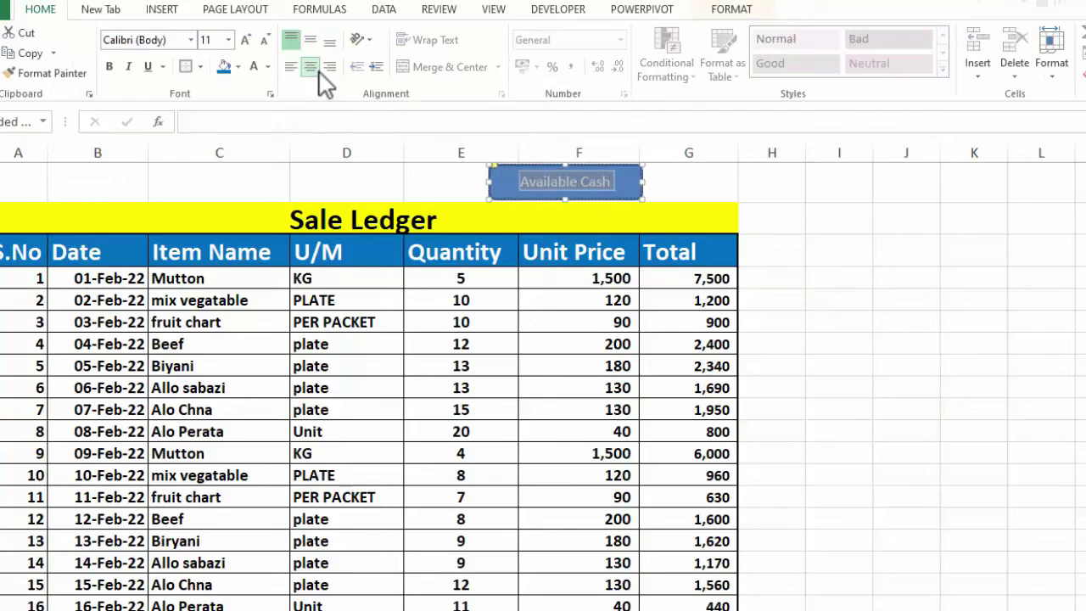
pyautogui.click(246, 40)
pyautogui.click(246, 40)
pyautogui.click(246, 41)
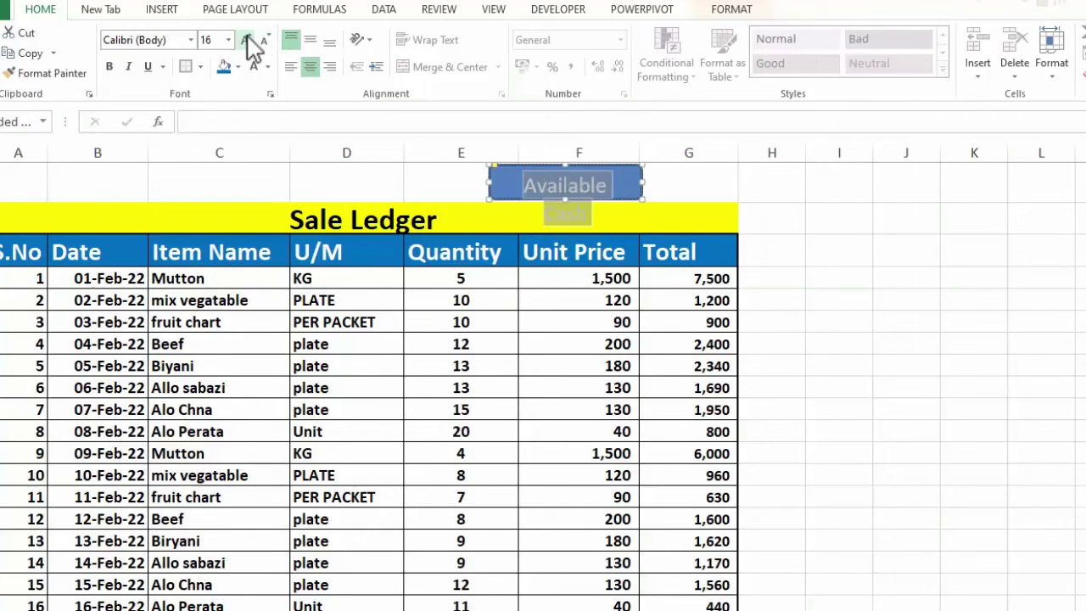
pyautogui.click(264, 40)
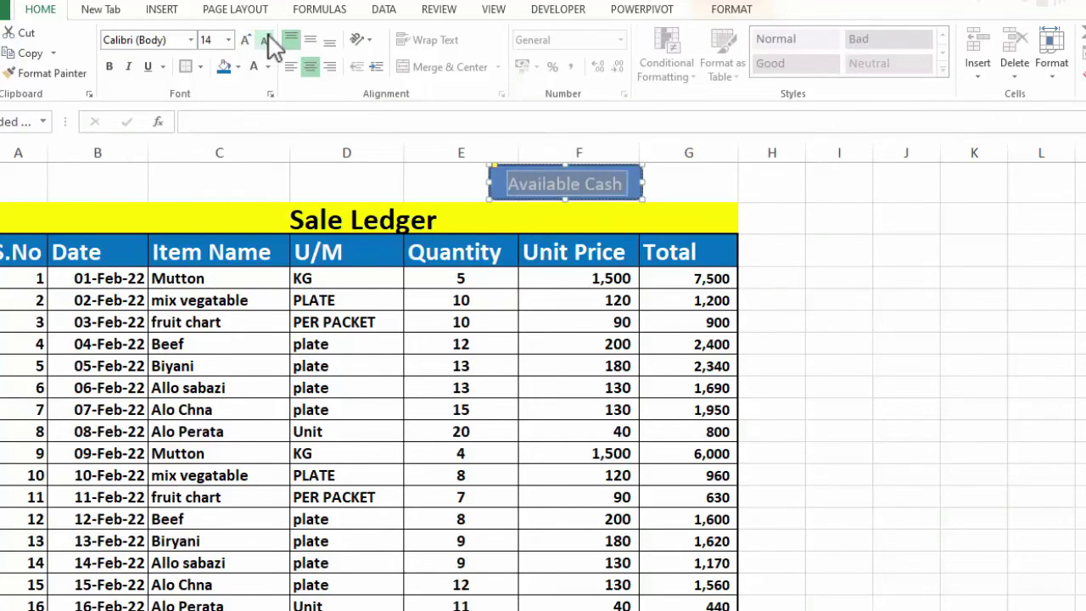
pyautogui.click(110, 67)
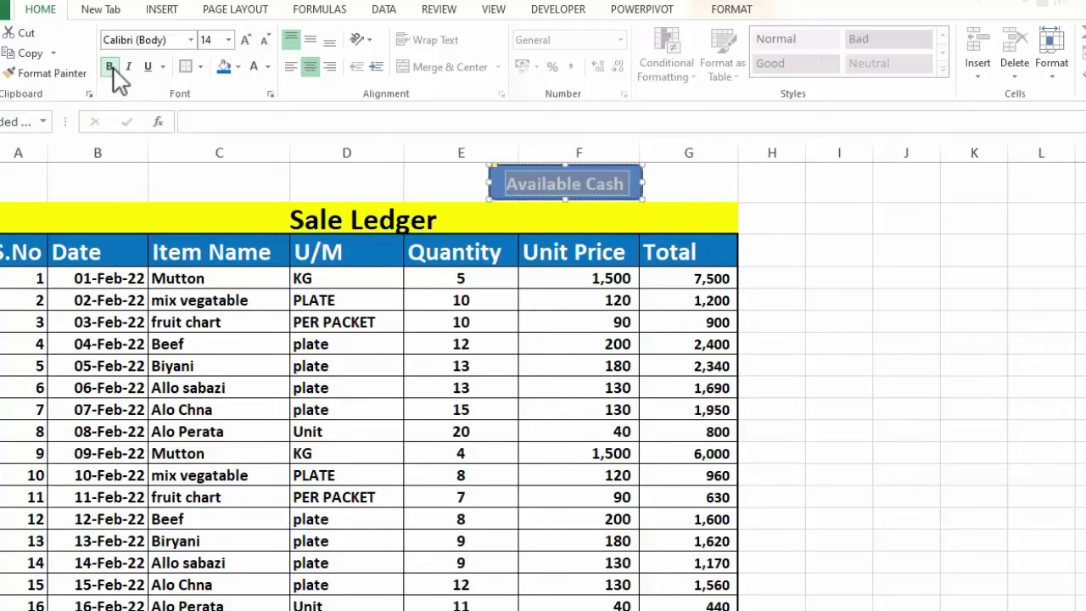
pyautogui.click(860, 271)
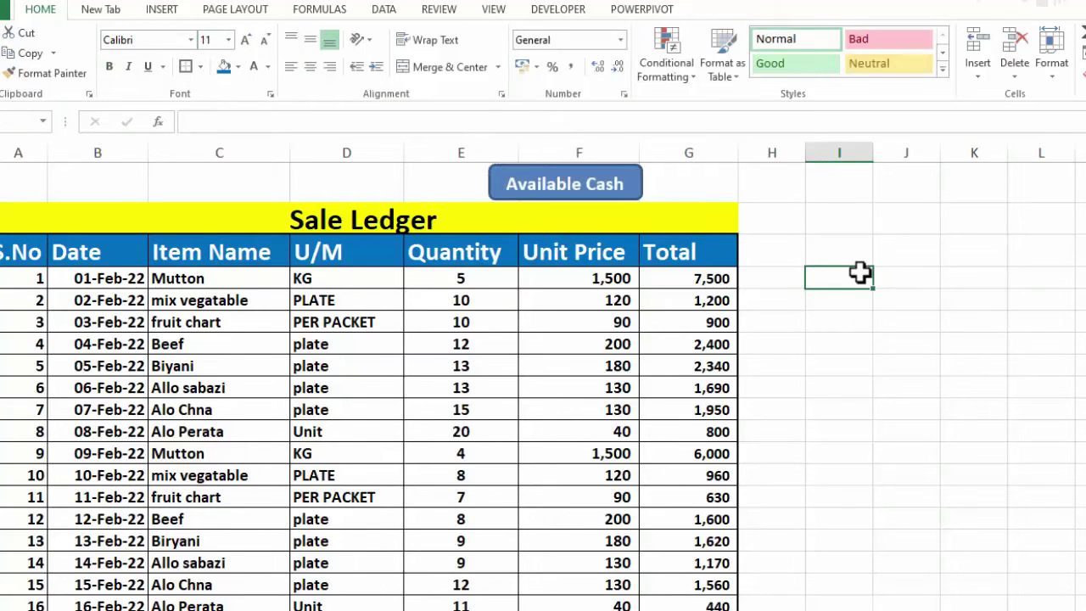
pyautogui.click(625, 185)
pyautogui.click(662, 178)
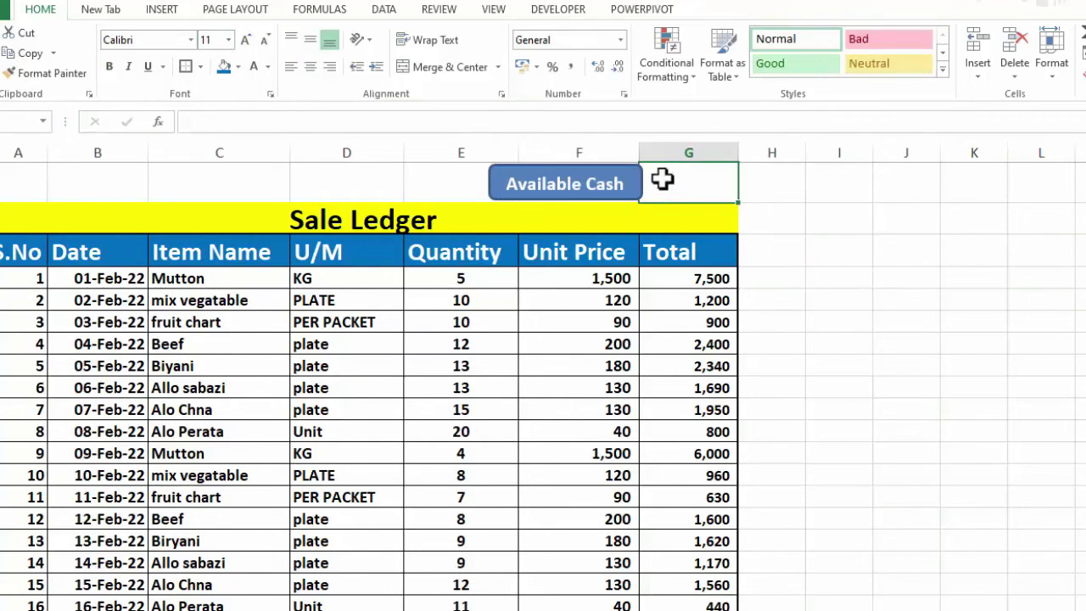
# Step: Fill the Available Cash cell blue and enter =G30-Purchase!G20-Expense!D19
pyautogui.click(225, 68)
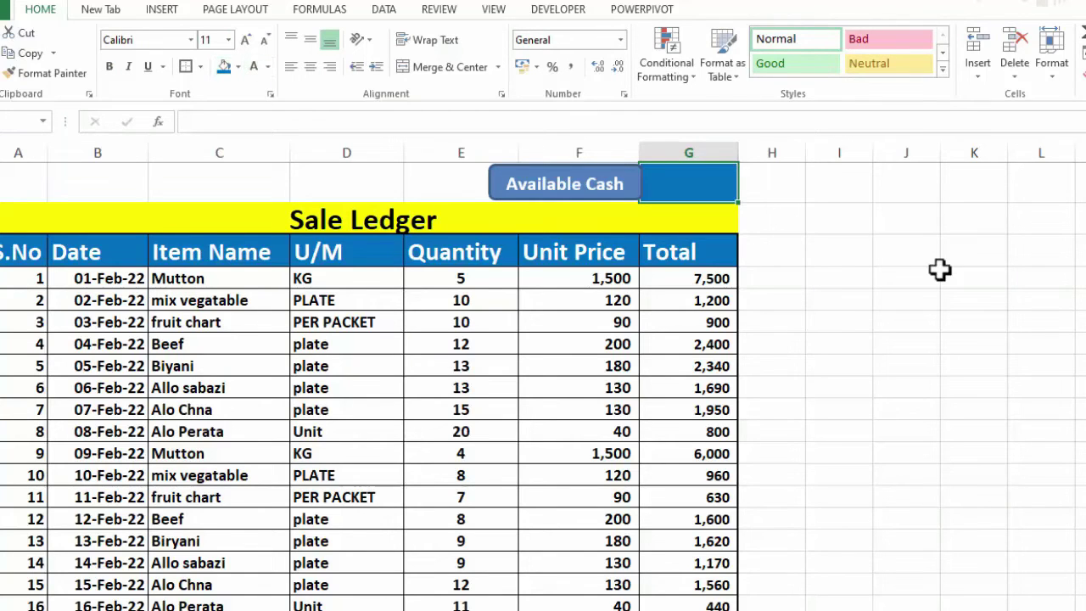
pyautogui.write('=')
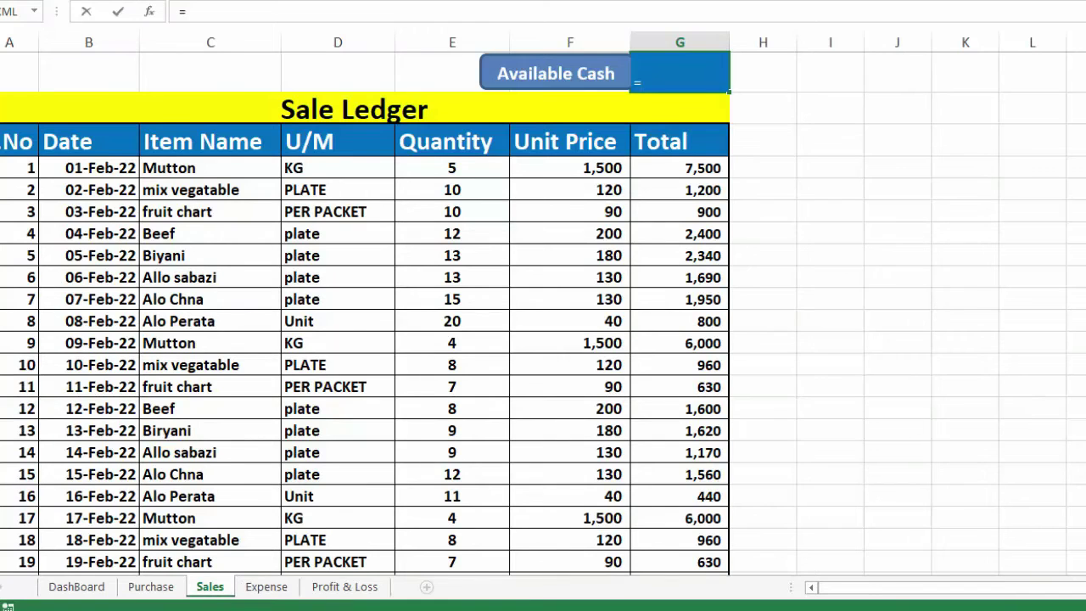
pyautogui.scroll(-8, 744, 218)
pyautogui.click(708, 219)
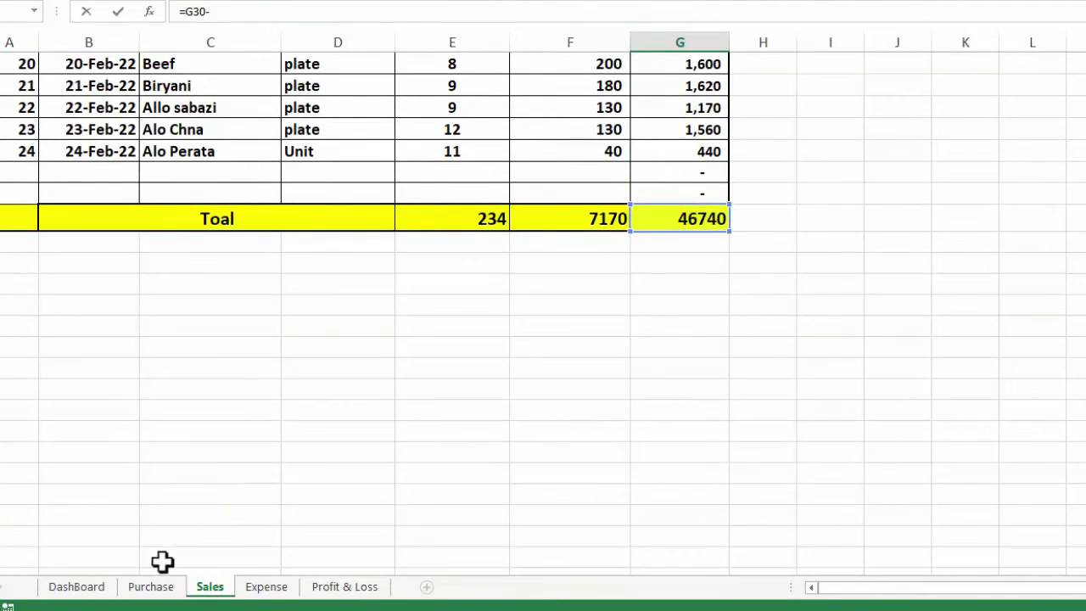
pyautogui.click(151, 587)
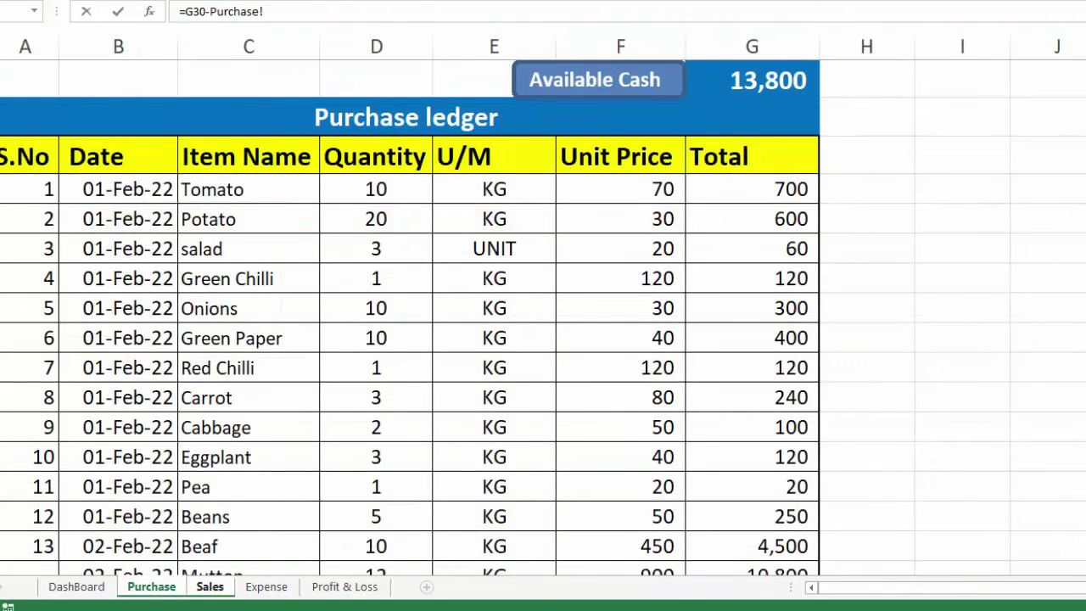
pyautogui.scroll(-6, 825, 211)
pyautogui.click(770, 168)
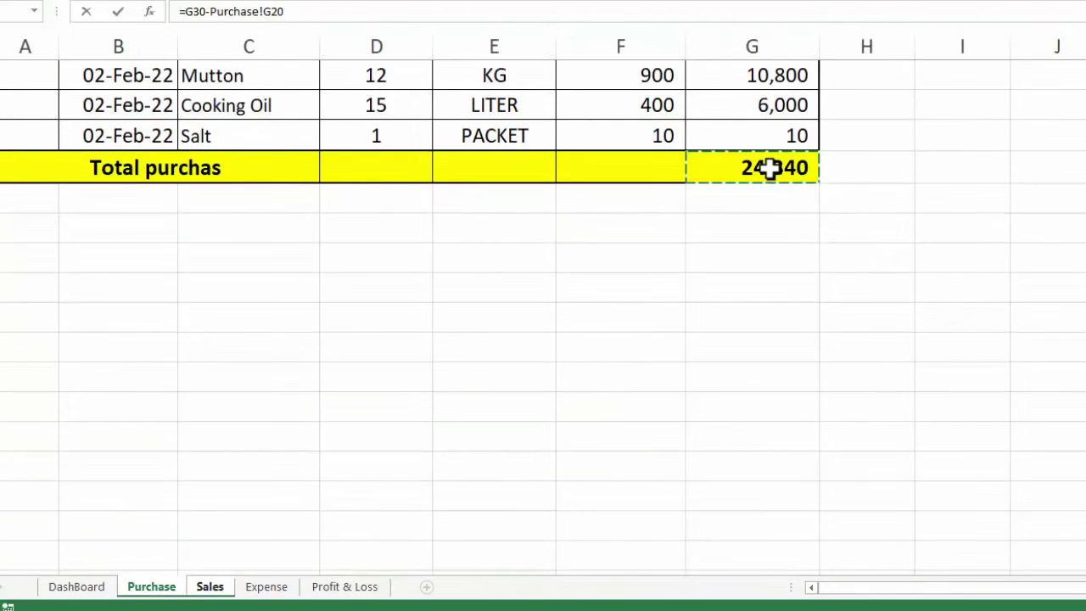
pyautogui.write('-')
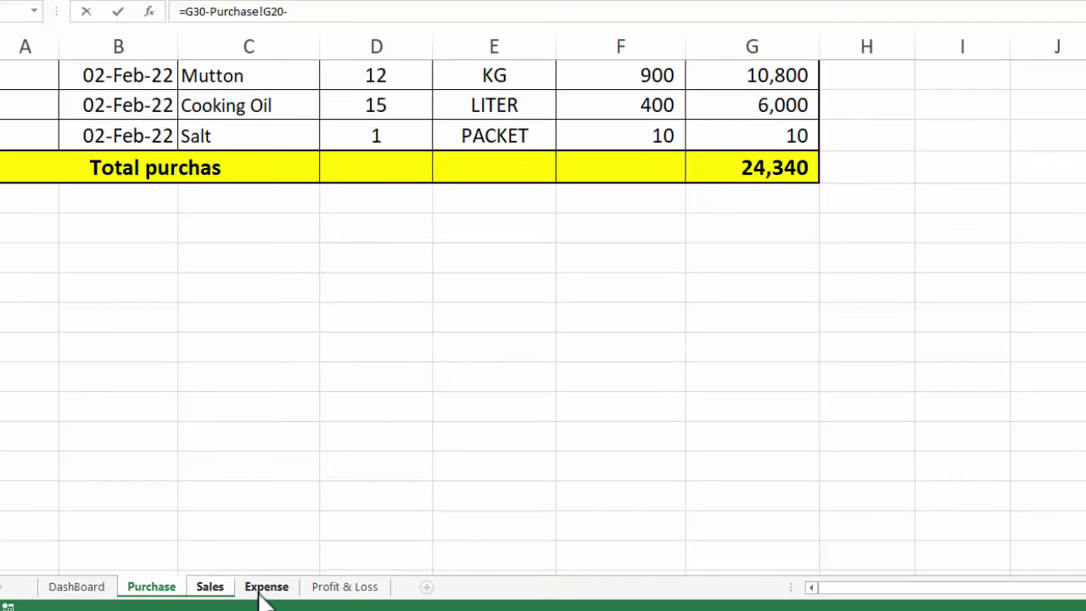
pyautogui.click(263, 593)
pyautogui.click(325, 488)
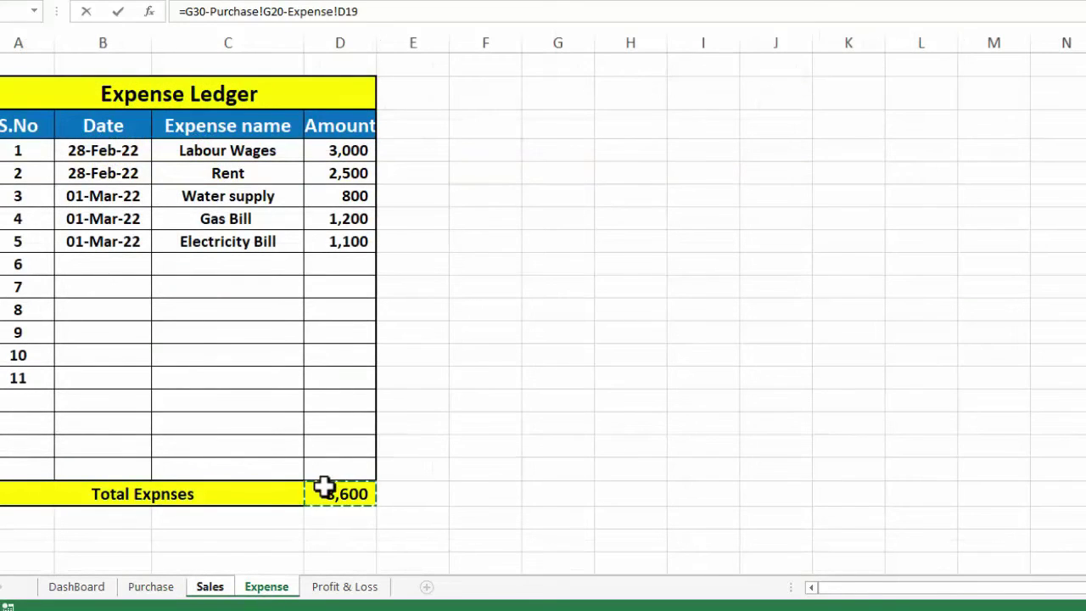
pyautogui.press('Return')
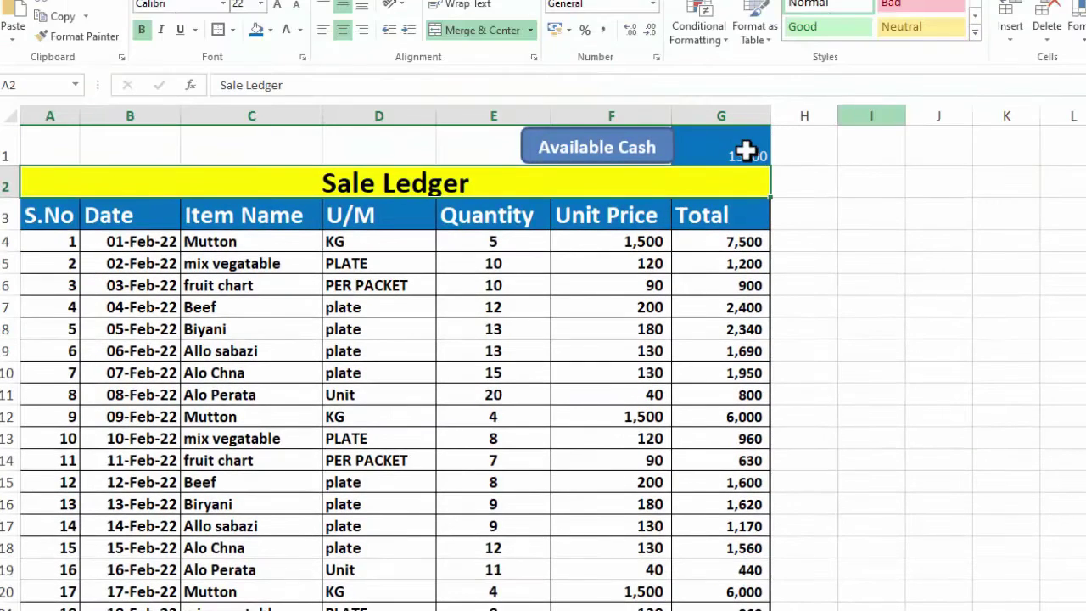
# Step: Make the 13800 Available Cash value in G1 size 18, centred and bold
pyautogui.click(746, 151)
pyautogui.click(277, 5)
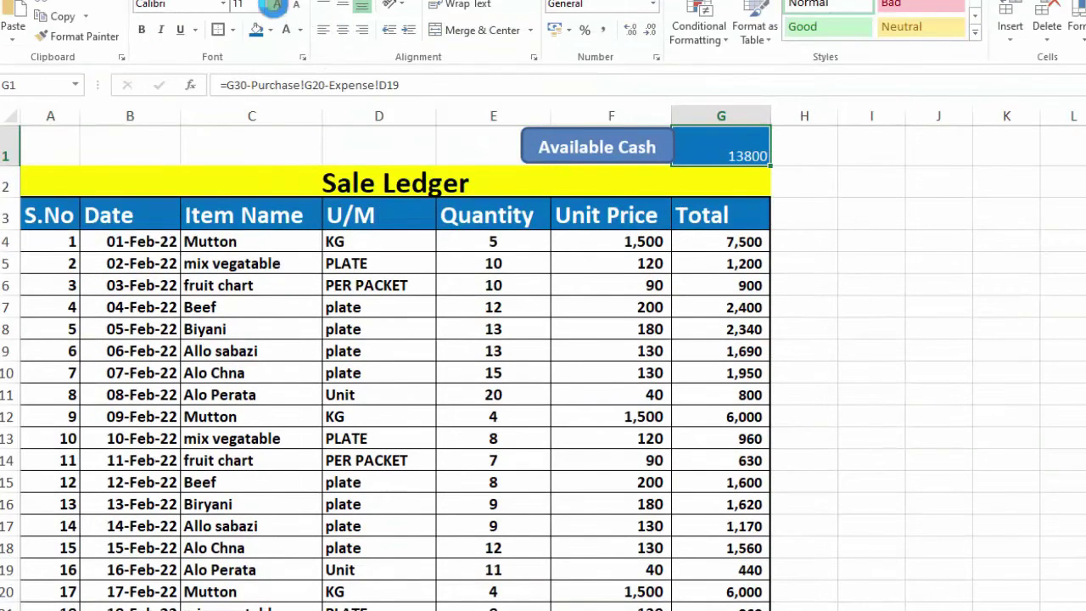
pyautogui.click(278, 5)
pyautogui.click(278, 5)
pyautogui.click(277, 5)
pyautogui.click(345, 32)
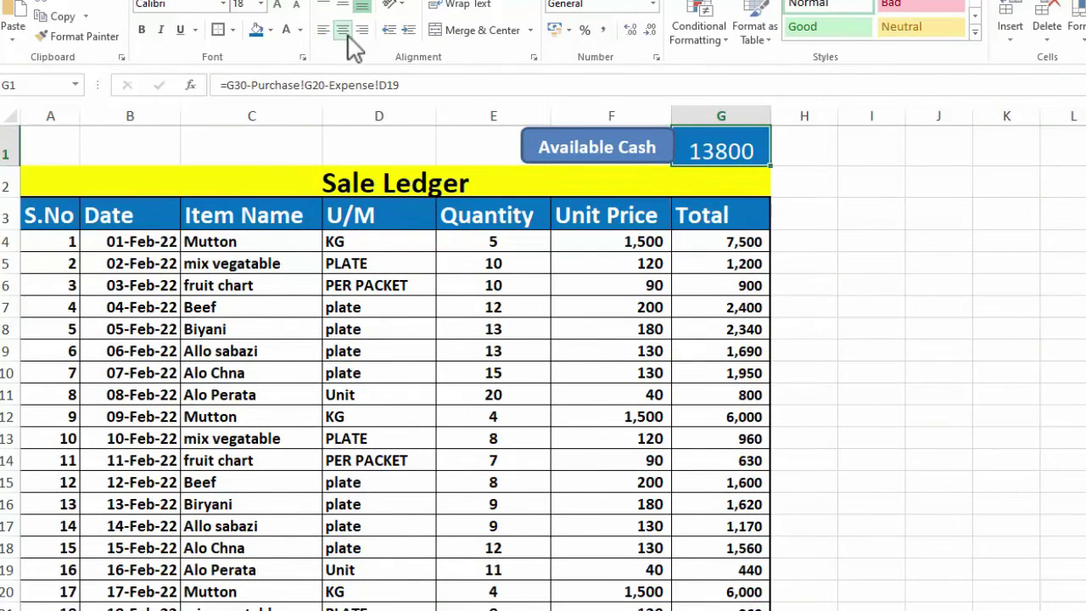
pyautogui.click(158, 32)
pyautogui.click(158, 32)
pyautogui.click(142, 33)
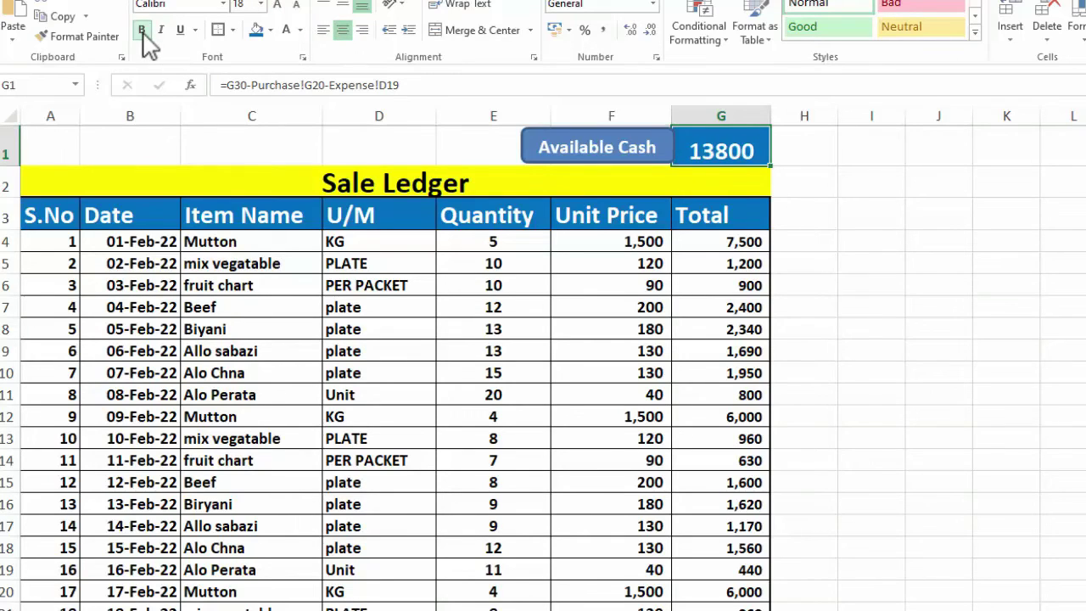
pyautogui.click(938, 262)
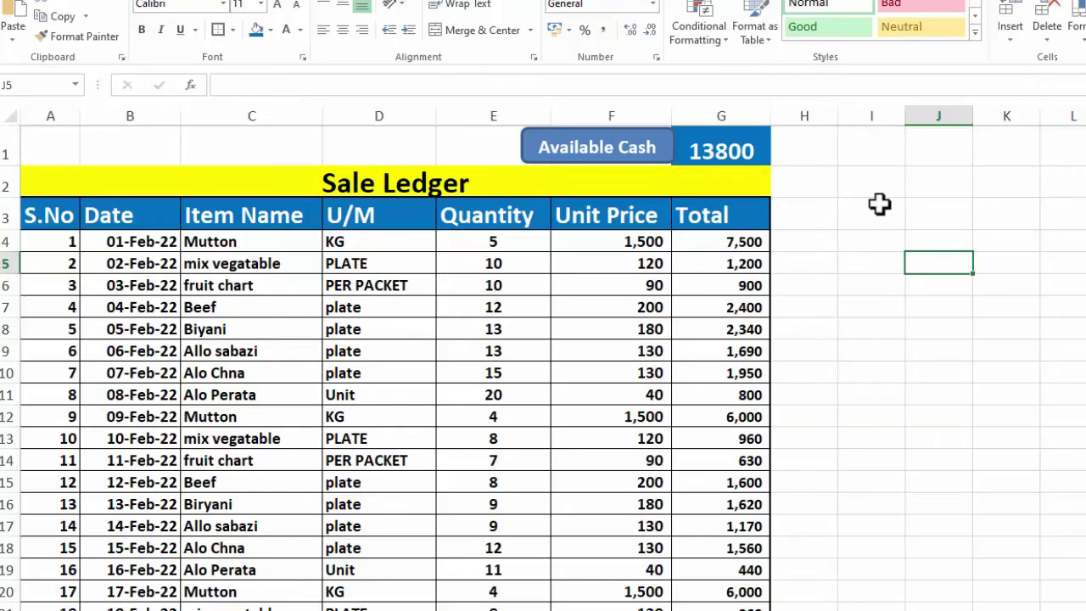
# Step: Give the Available Cash shape a blue shape style and move it slightly higher
pyautogui.click(626, 161)
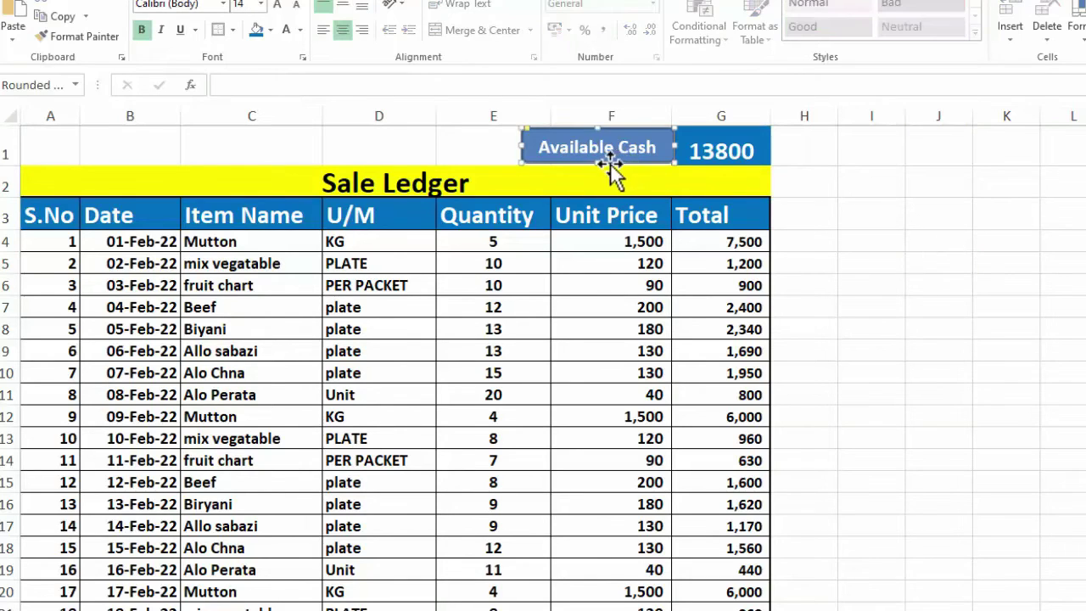
pyautogui.moveTo(599, 165); pyautogui.dragTo(600, 165)
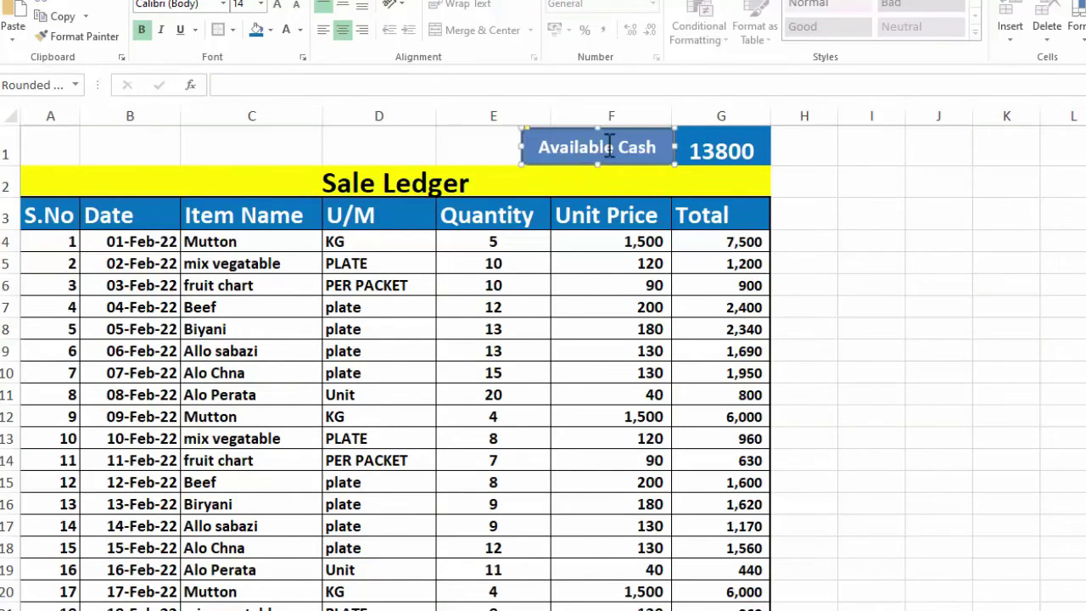
pyautogui.click(509, 0)
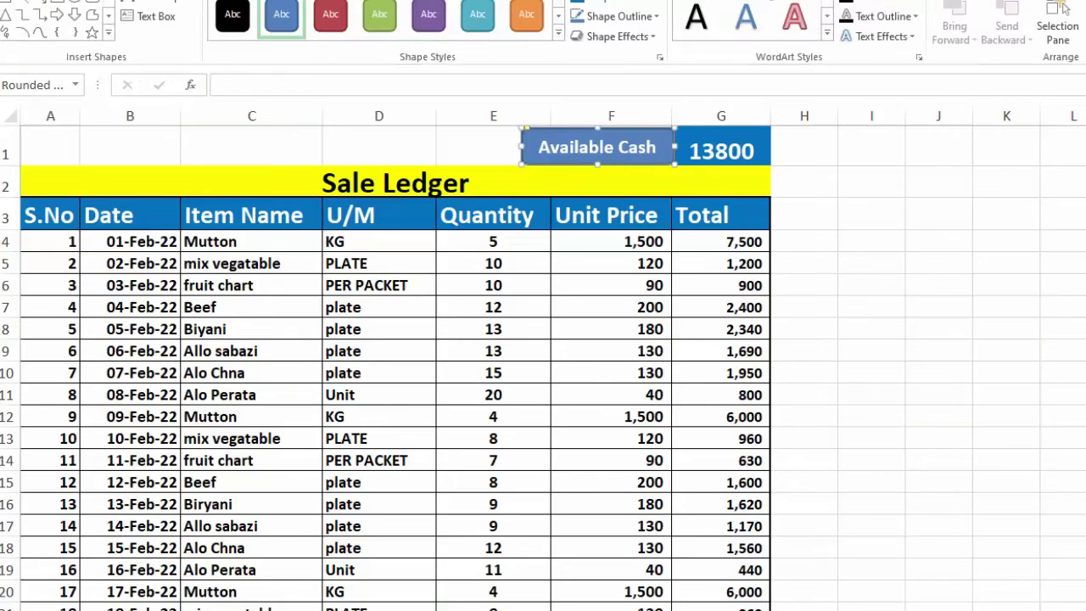
pyautogui.click(558, 34)
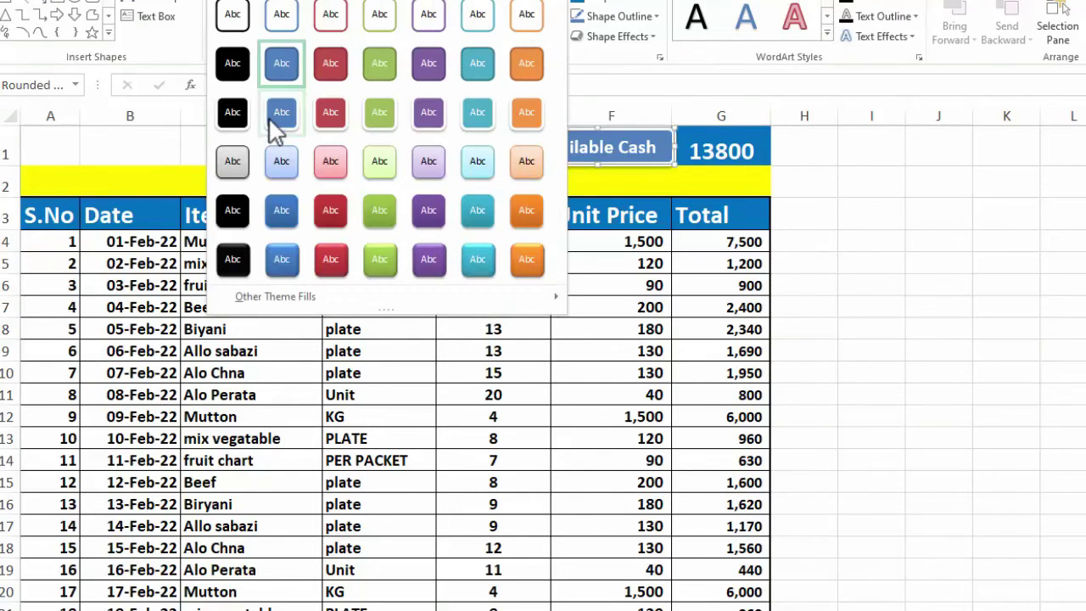
pyautogui.click(282, 212)
pyautogui.click(1004, 218)
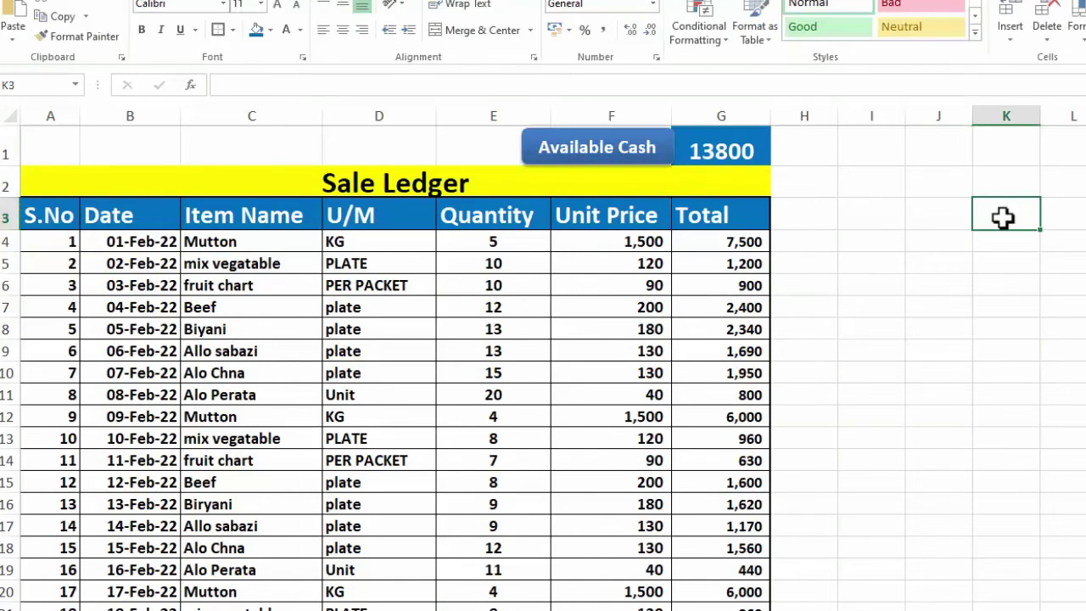
pyautogui.click(612, 129)
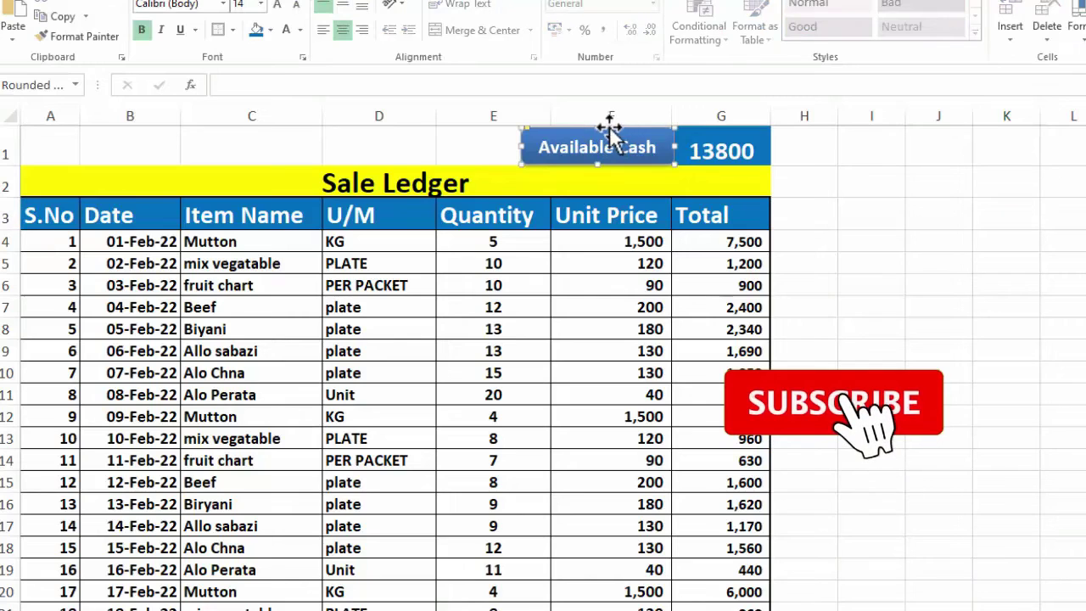
pyautogui.moveTo(598, 133); pyautogui.dragTo(594, 118)
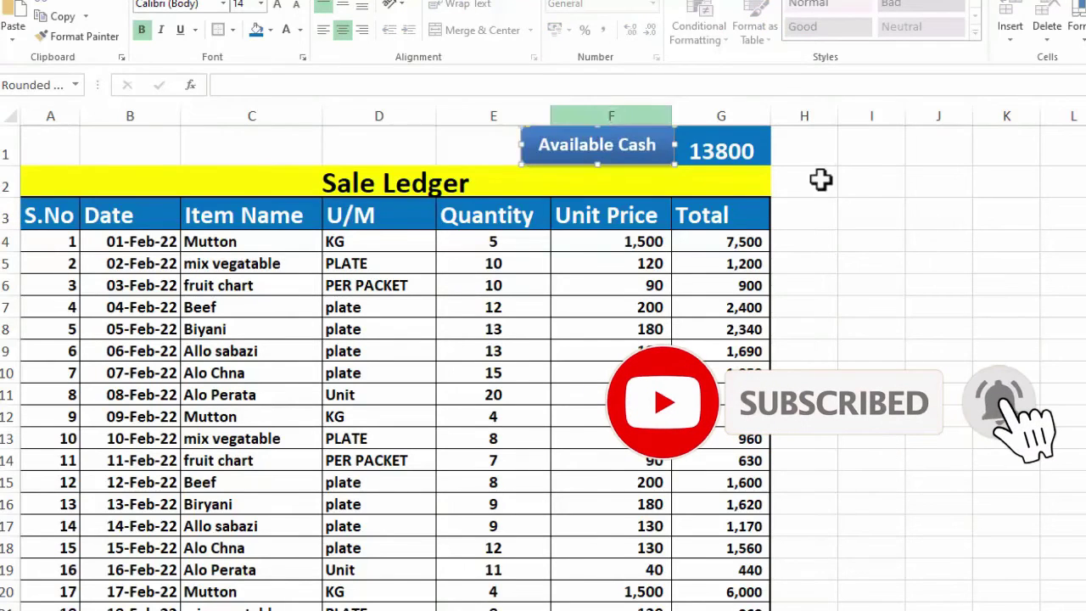
pyautogui.click(952, 235)
# Step: On the Profit & Loss sheet, draw a rounded rectangle over A1:A2 and resize it
pyautogui.hotkey('ctrl', 'pageup')
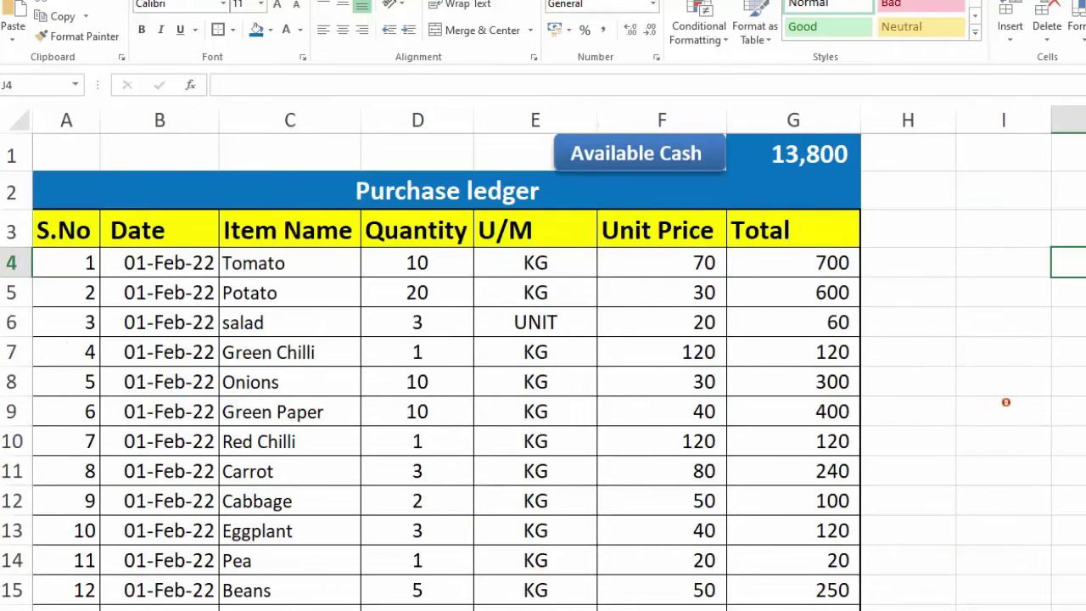
pyautogui.hotkey('ctrl', 'pageup')
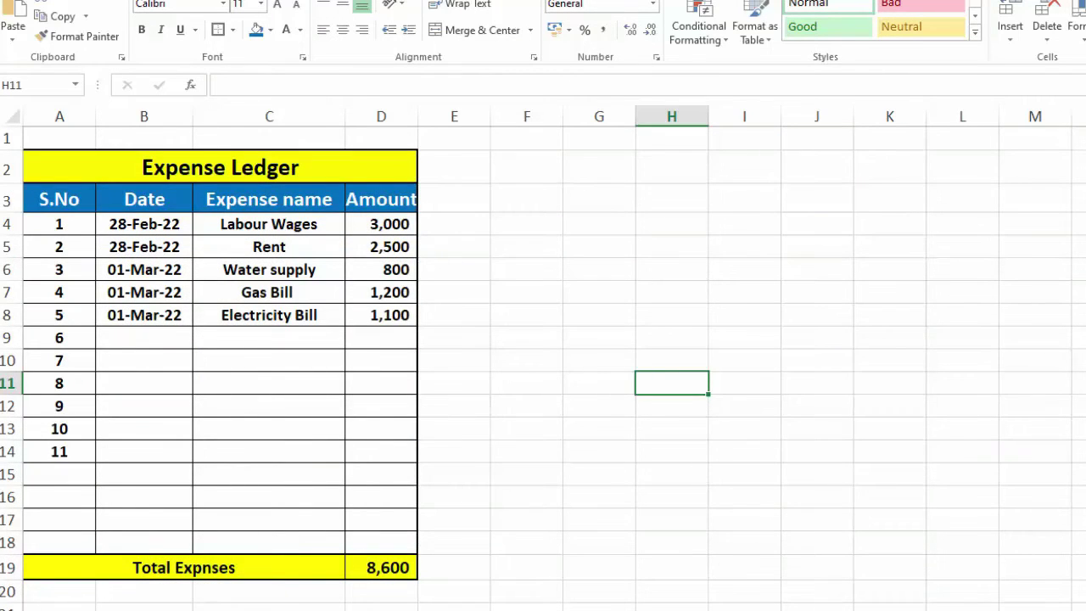
pyautogui.hotkey('ctrl', 'pageup')
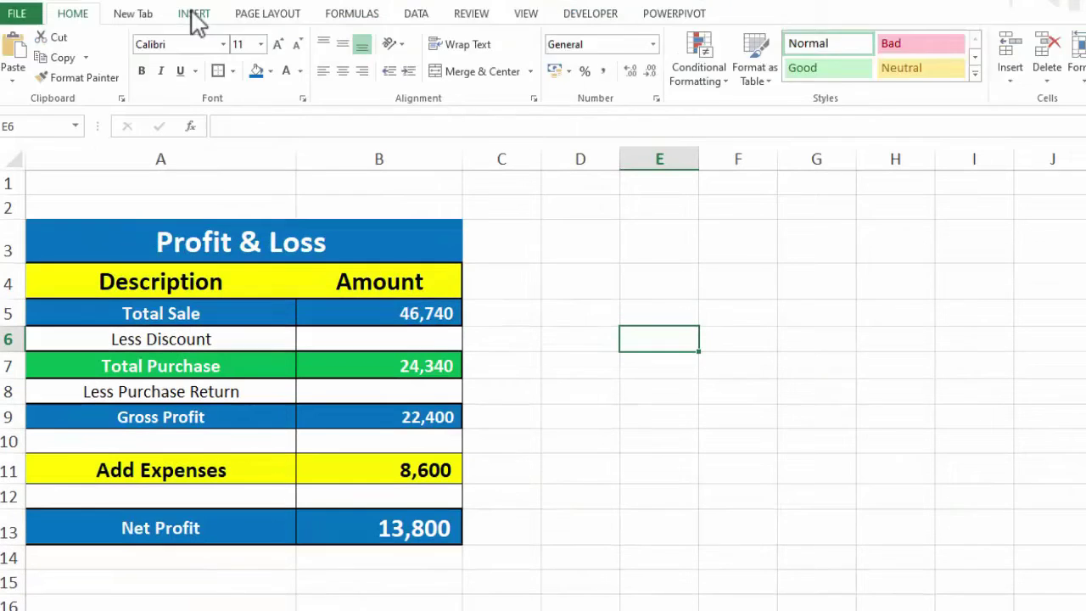
pyautogui.click(192, 13)
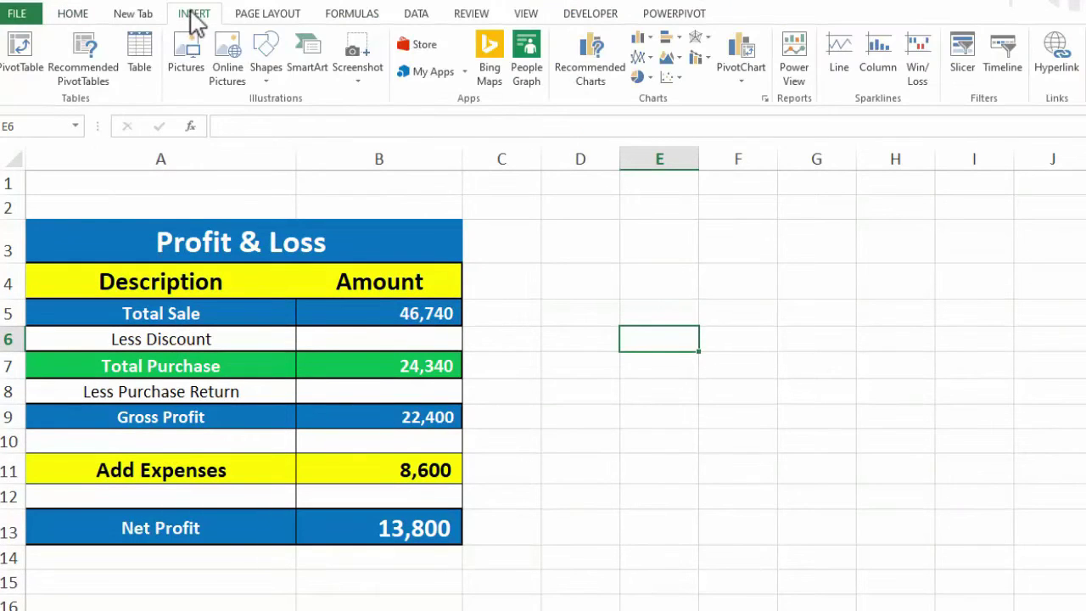
pyautogui.click(272, 73)
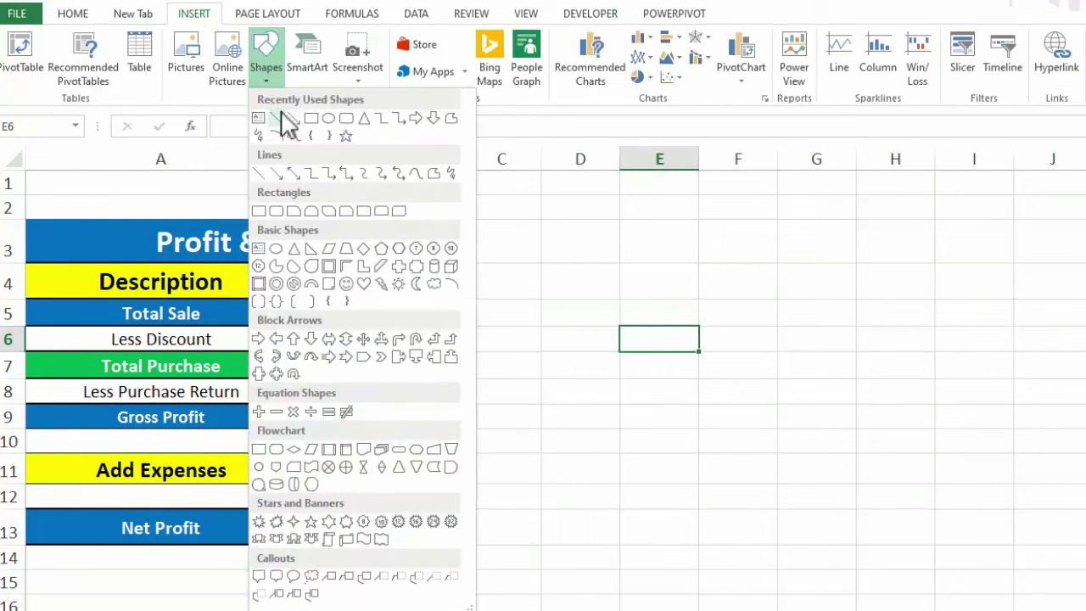
pyautogui.click(347, 119)
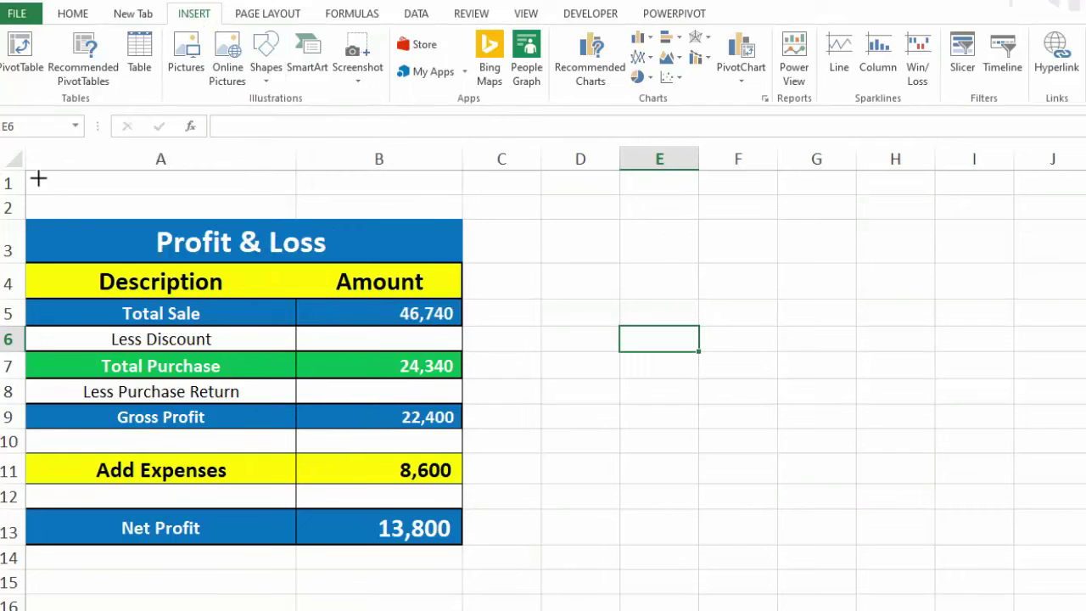
pyautogui.moveTo(34, 178); pyautogui.dragTo(174, 212)
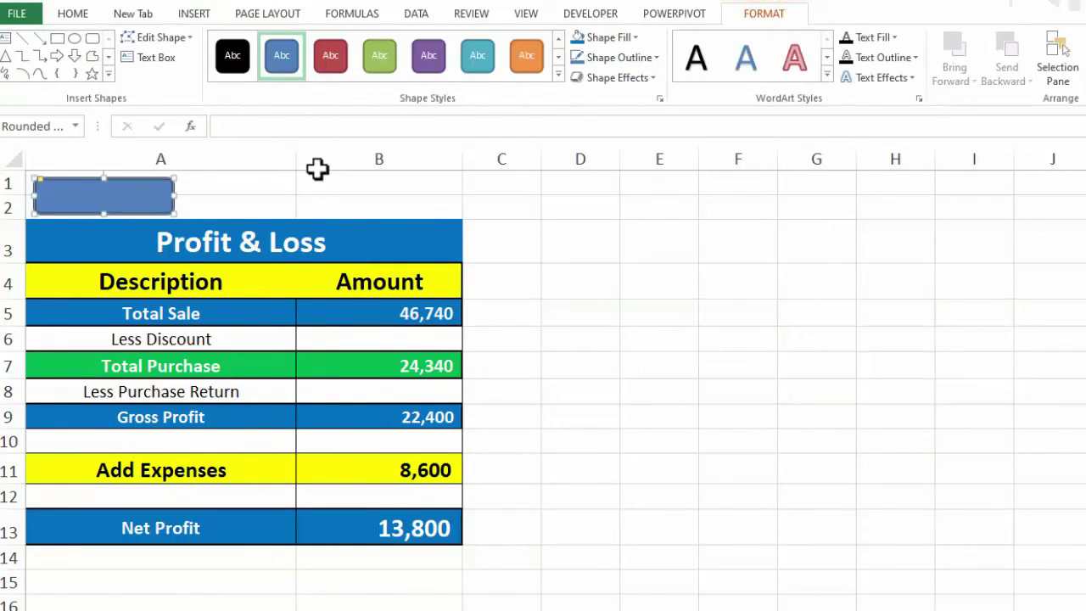
pyautogui.click(560, 75)
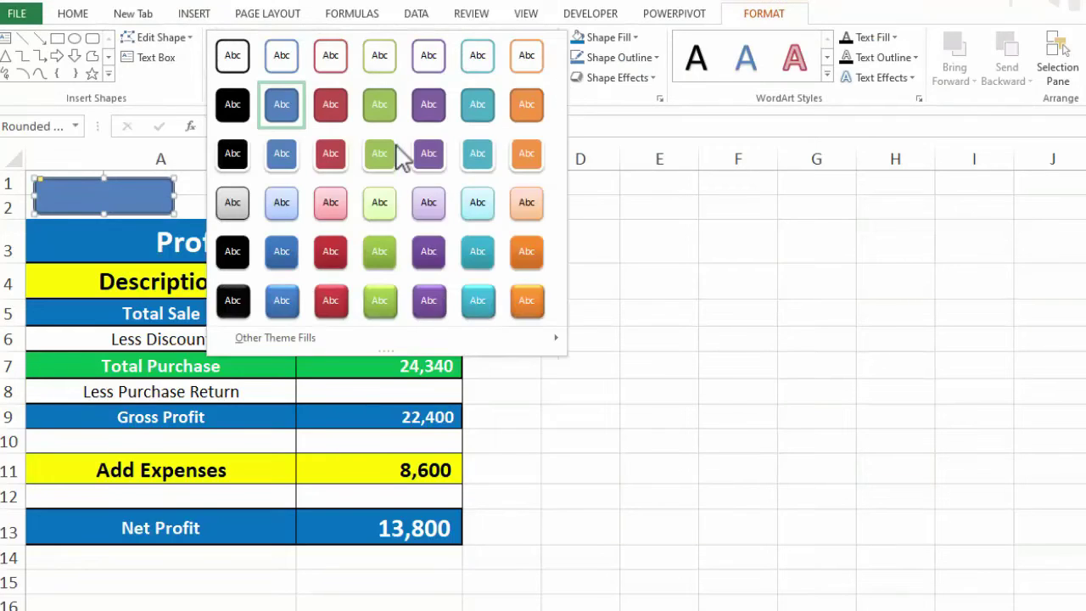
pyautogui.click(184, 216)
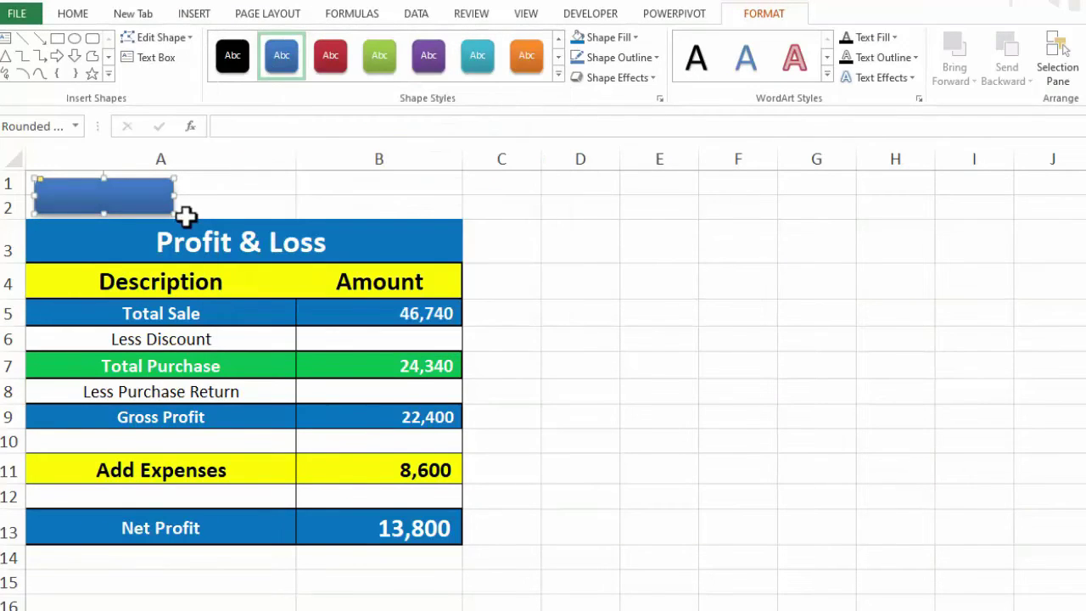
pyautogui.moveTo(184, 195); pyautogui.dragTo(204, 193)
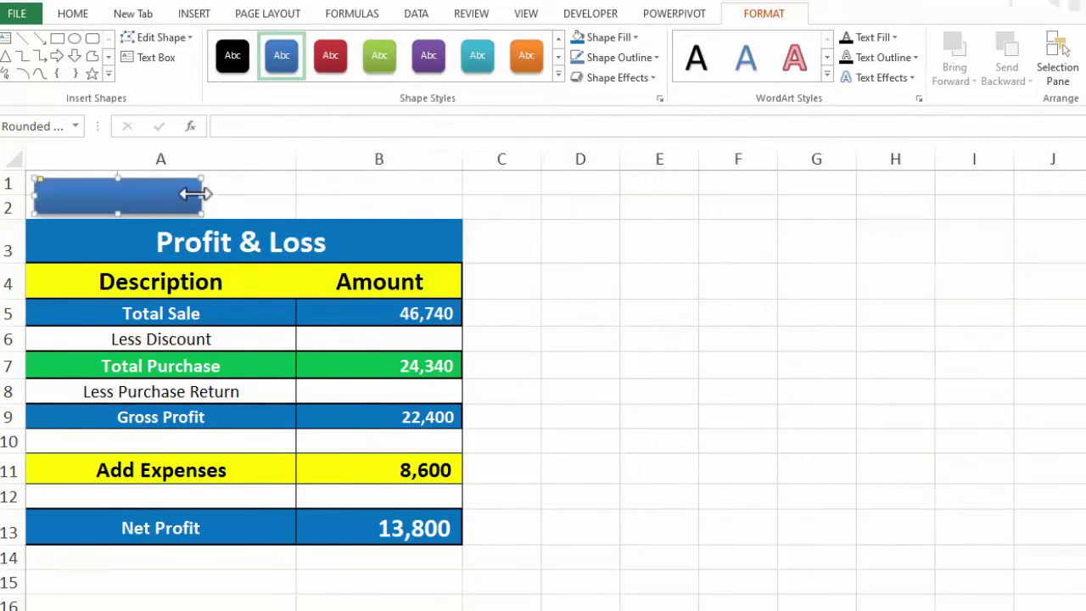
pyautogui.moveTo(116, 170); pyautogui.dragTo(98, 189)
# Step: Label the shape 'Dash Board' with centred, bold 16-point text
pyautogui.click(148, 59)
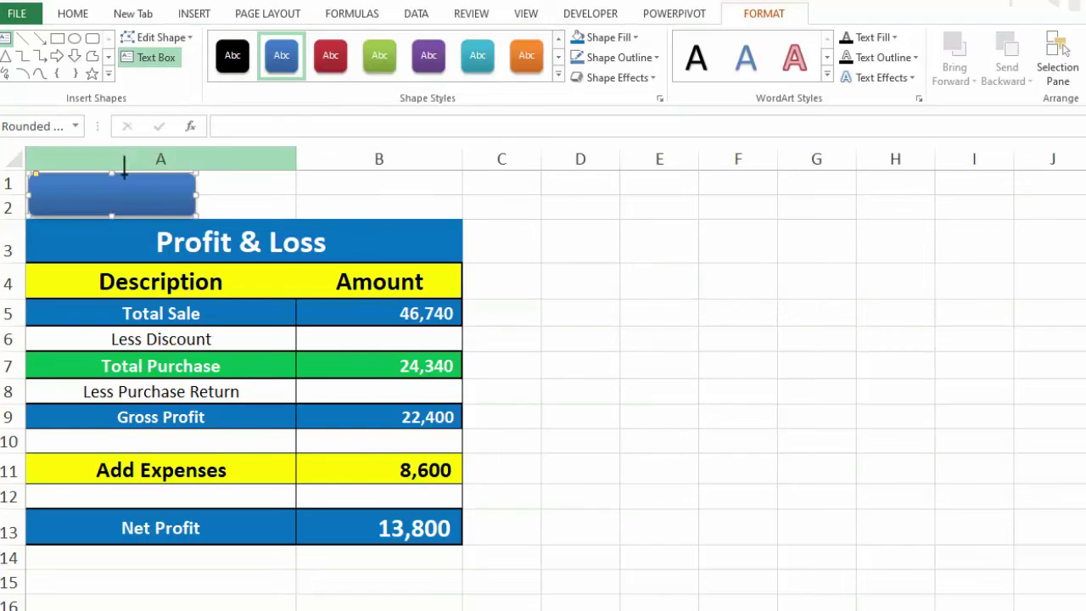
pyautogui.click(124, 192)
pyautogui.write('Dash Board')
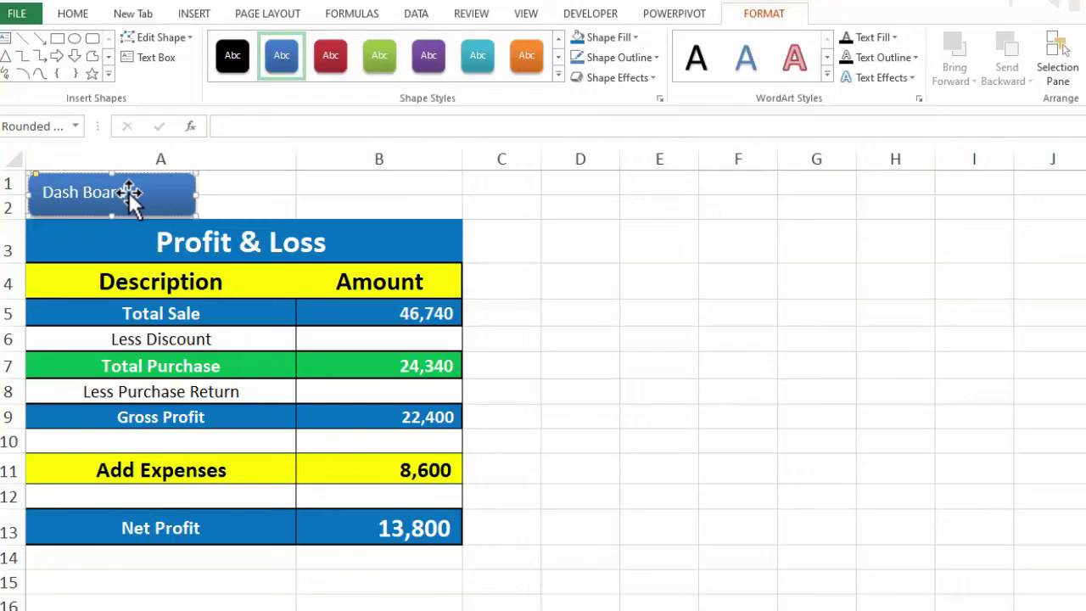
pyautogui.moveTo(117, 200); pyautogui.dragTo(61, 202)
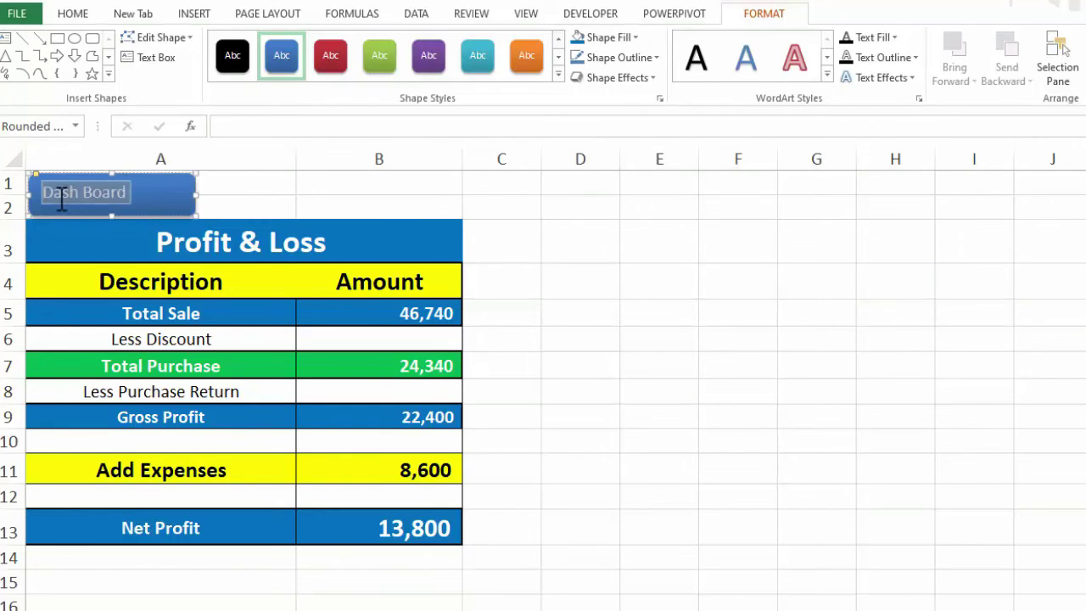
pyautogui.click(71, 14)
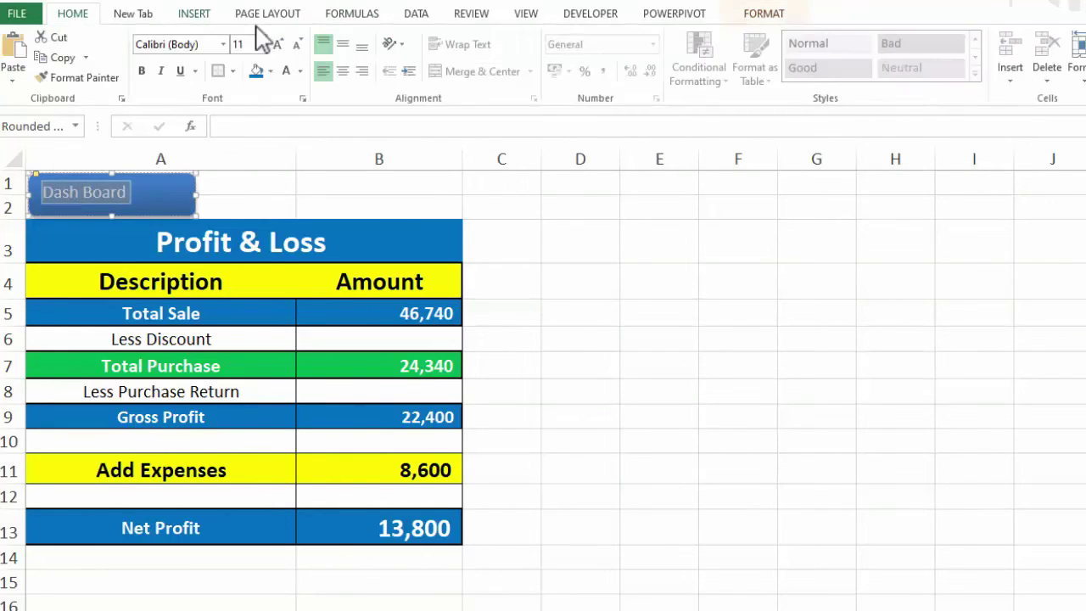
pyautogui.click(342, 43)
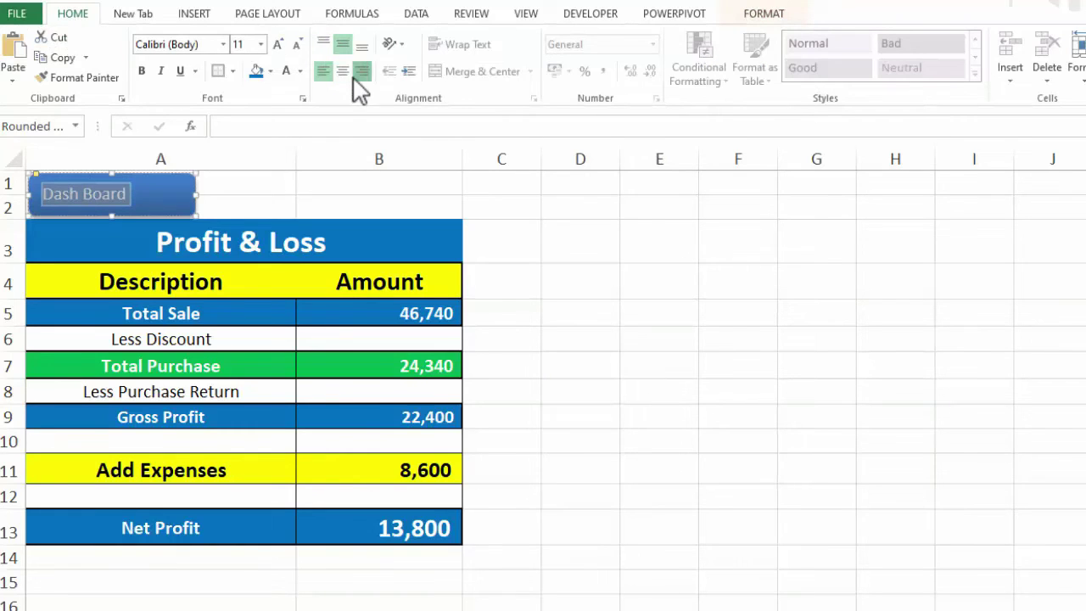
pyautogui.click(362, 71)
pyautogui.click(342, 72)
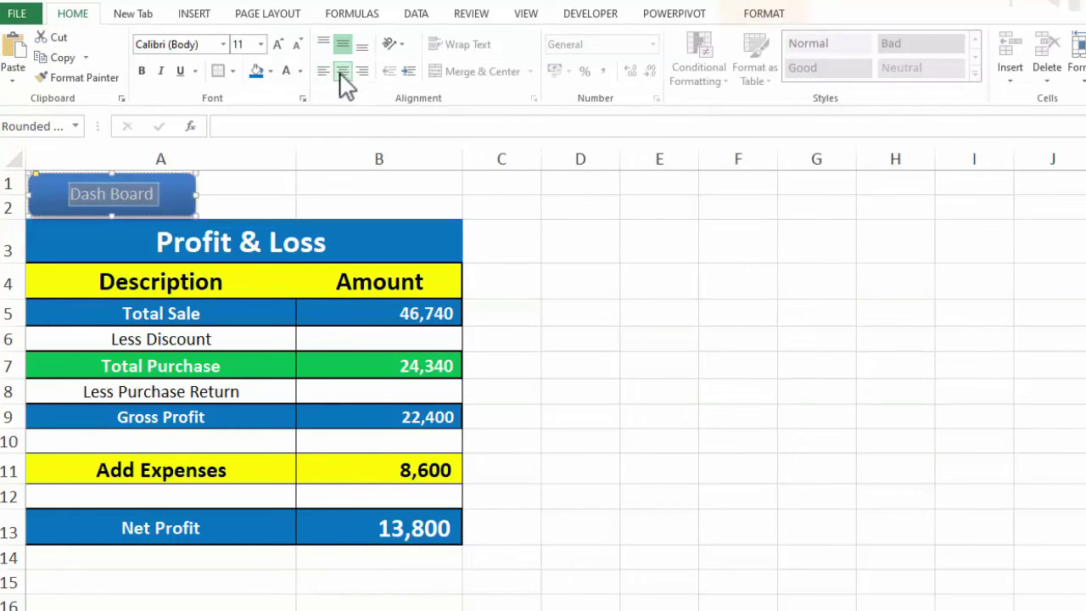
pyautogui.click(276, 45)
pyautogui.click(276, 45)
pyautogui.click(276, 45)
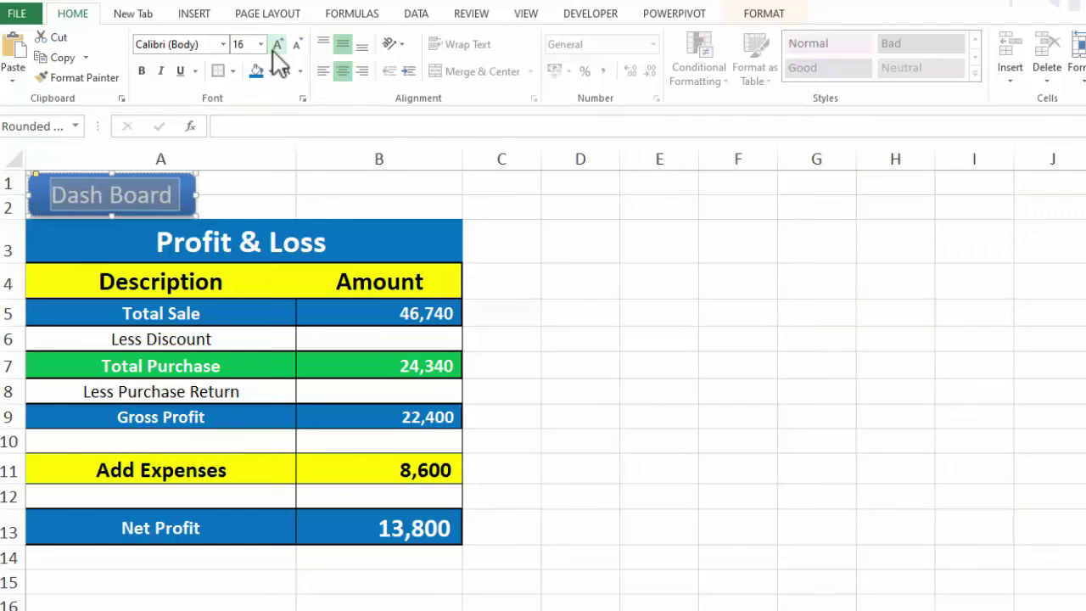
pyautogui.click(143, 71)
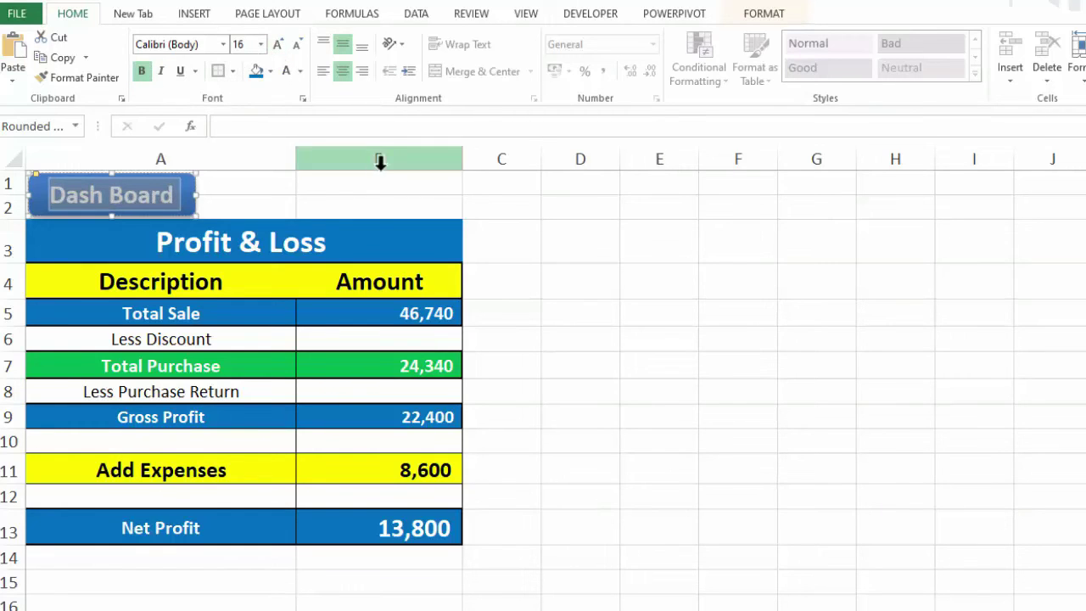
pyautogui.click(583, 321)
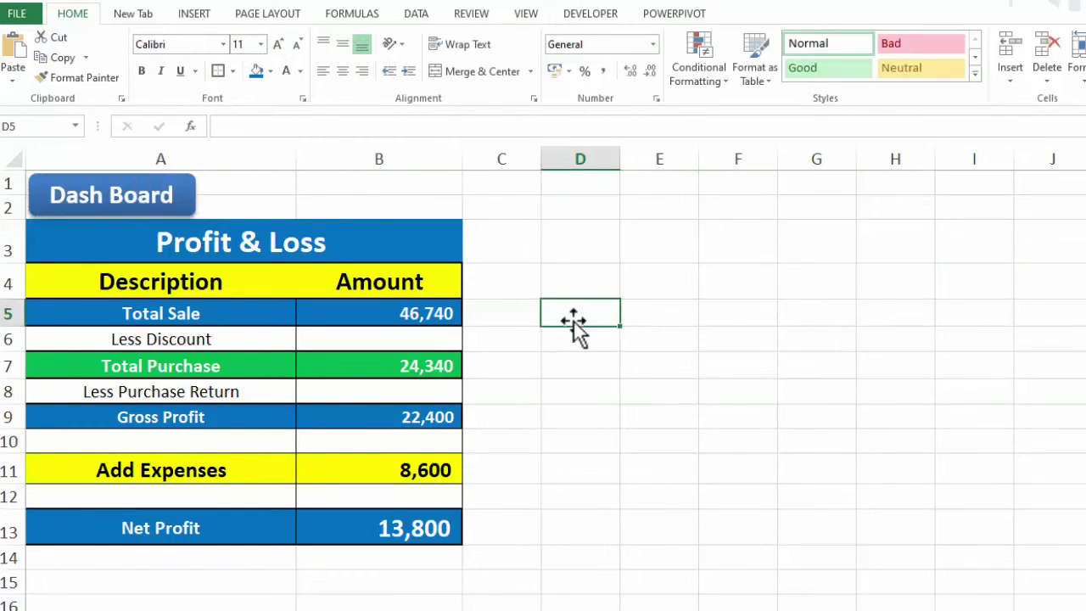
pyautogui.click(140, 203)
# Step: Hyperlink the Profit & Loss Dash Board shape to the DashBoard sheet and test the link
pyautogui.rightClick(140, 204)
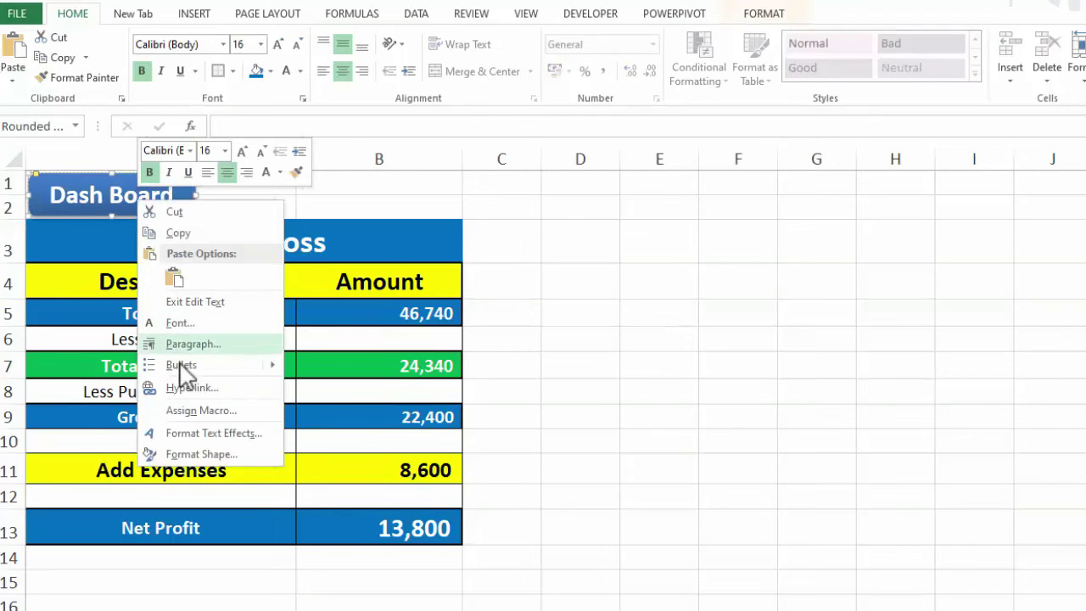
pyautogui.click(186, 387)
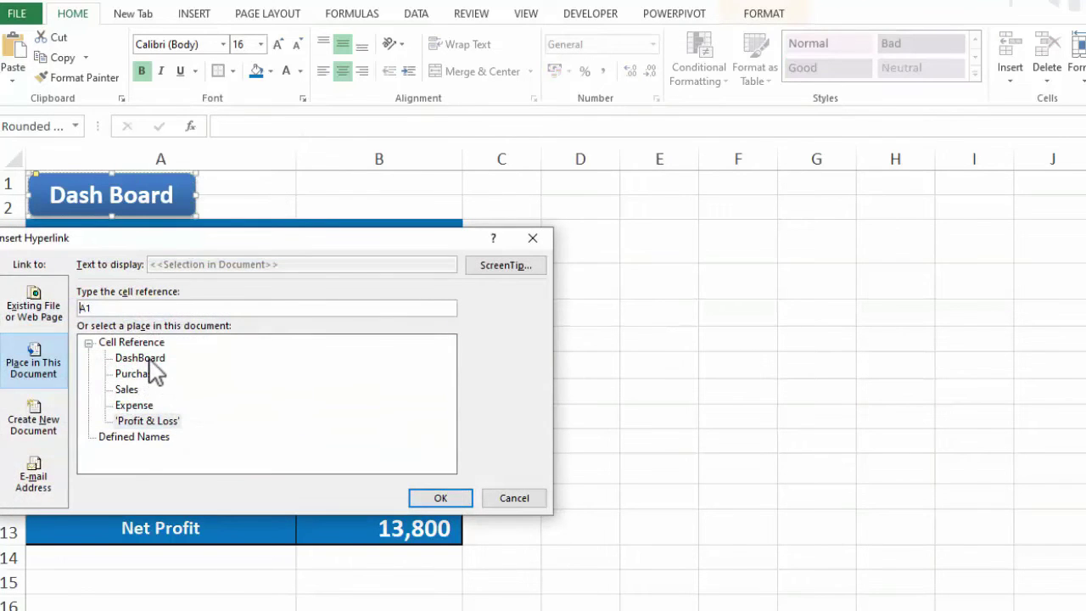
pyautogui.click(149, 358)
pyautogui.click(437, 499)
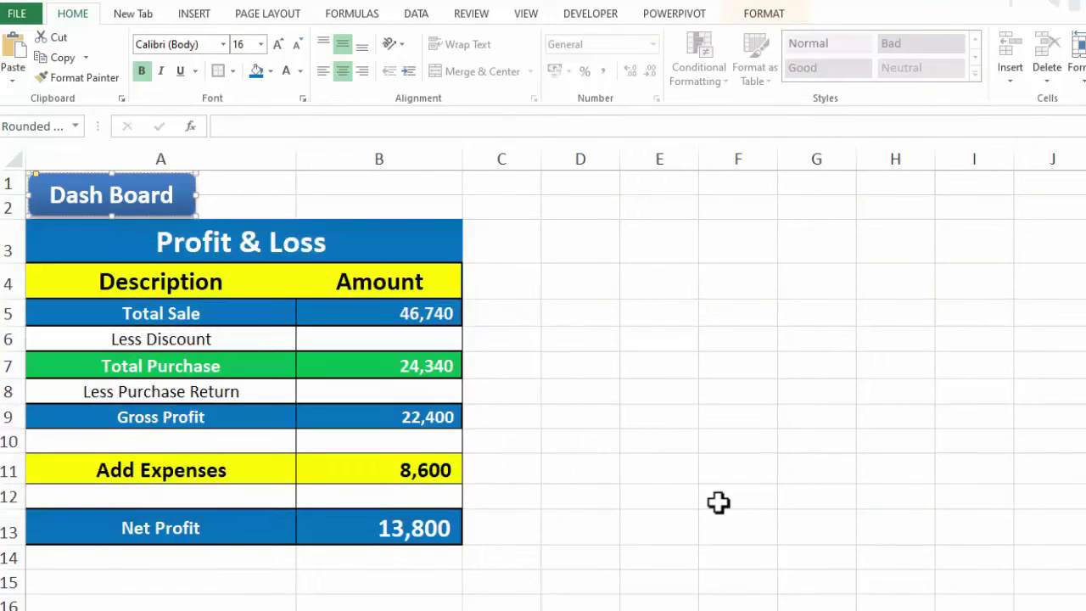
pyautogui.click(719, 502)
pyautogui.click(165, 208)
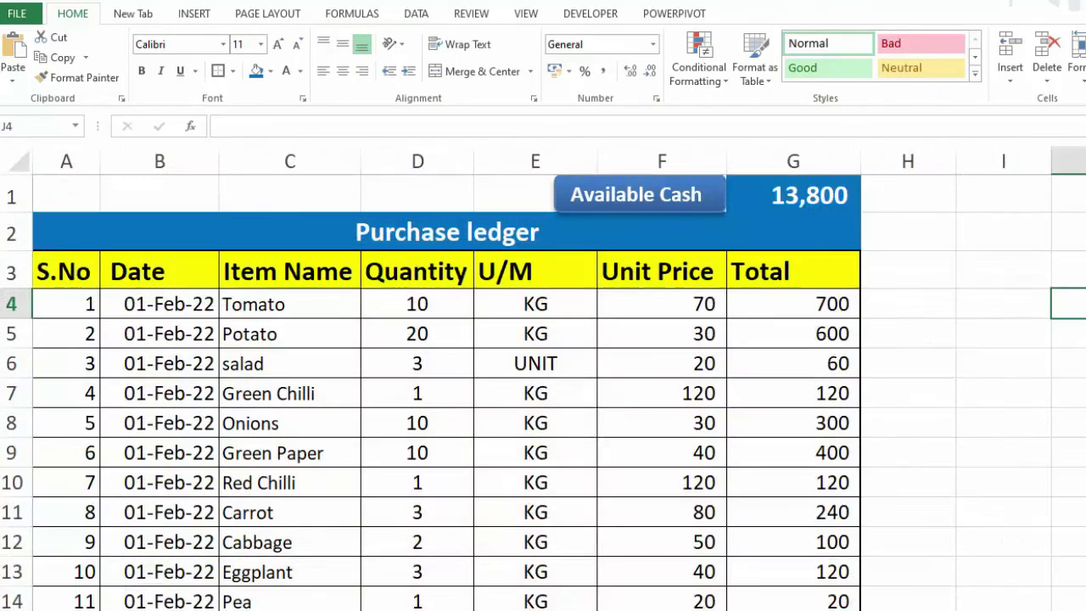
# Step: Draw a rounded rectangle across A1:B1 above the Purchase ledger
pyautogui.click(138, 194)
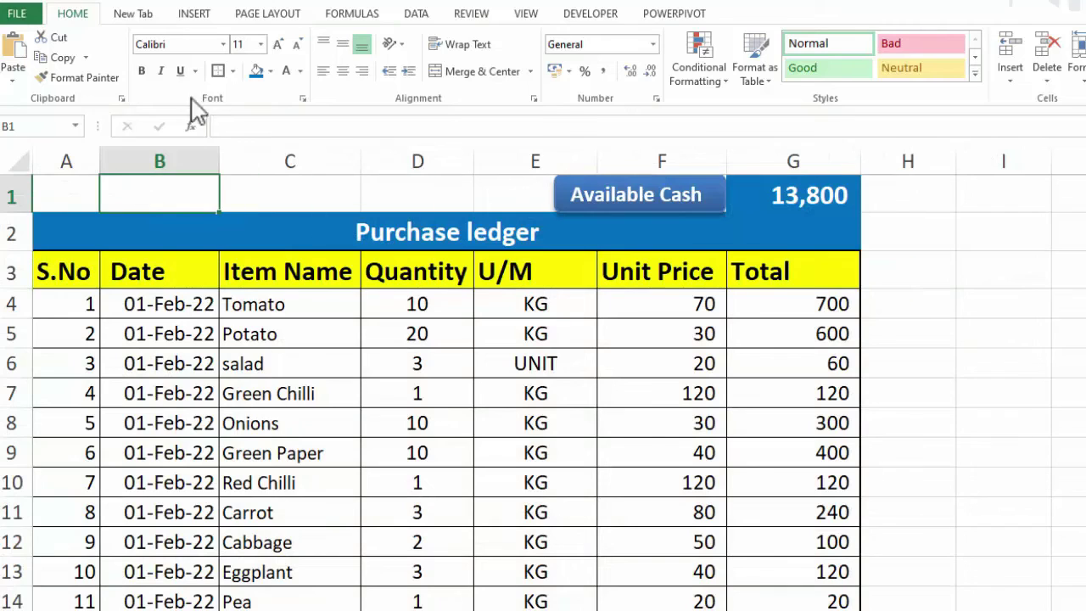
pyautogui.click(194, 15)
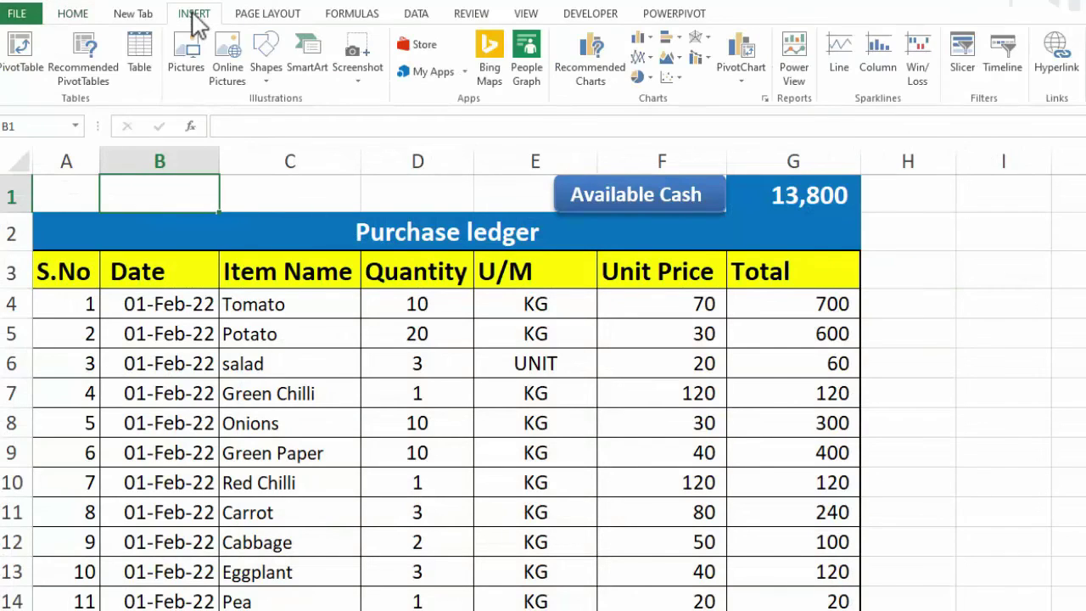
pyautogui.click(265, 68)
pyautogui.click(345, 120)
pyautogui.moveTo(47, 179); pyautogui.dragTo(229, 217)
pyautogui.moveTo(187, 190); pyautogui.dragTo(184, 186)
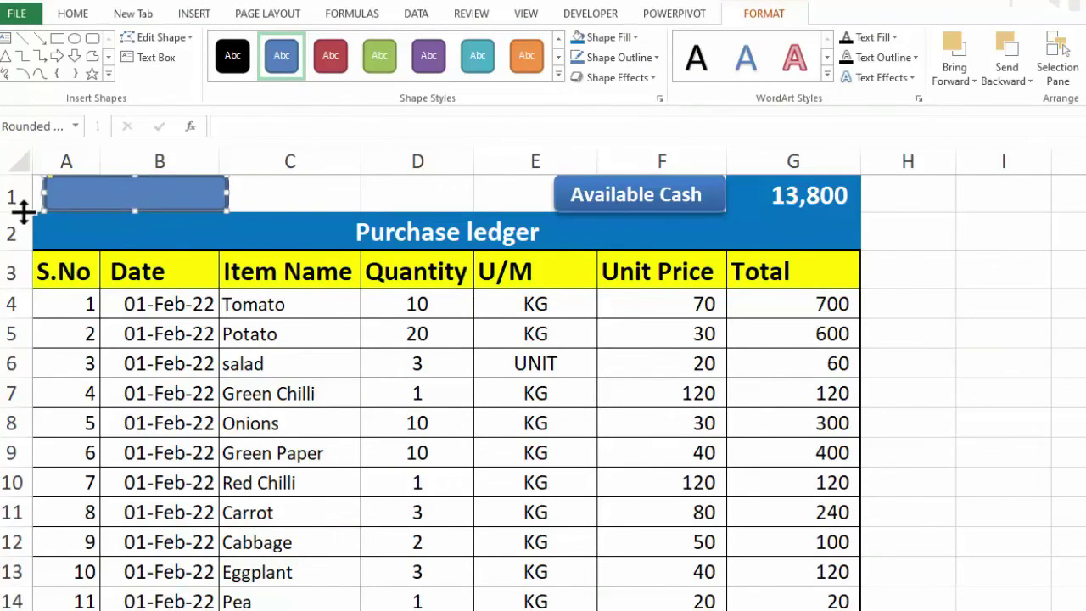
# Step: Type the 'Dash Board' label, centred both ways, with a larger bold font
pyautogui.click(151, 57)
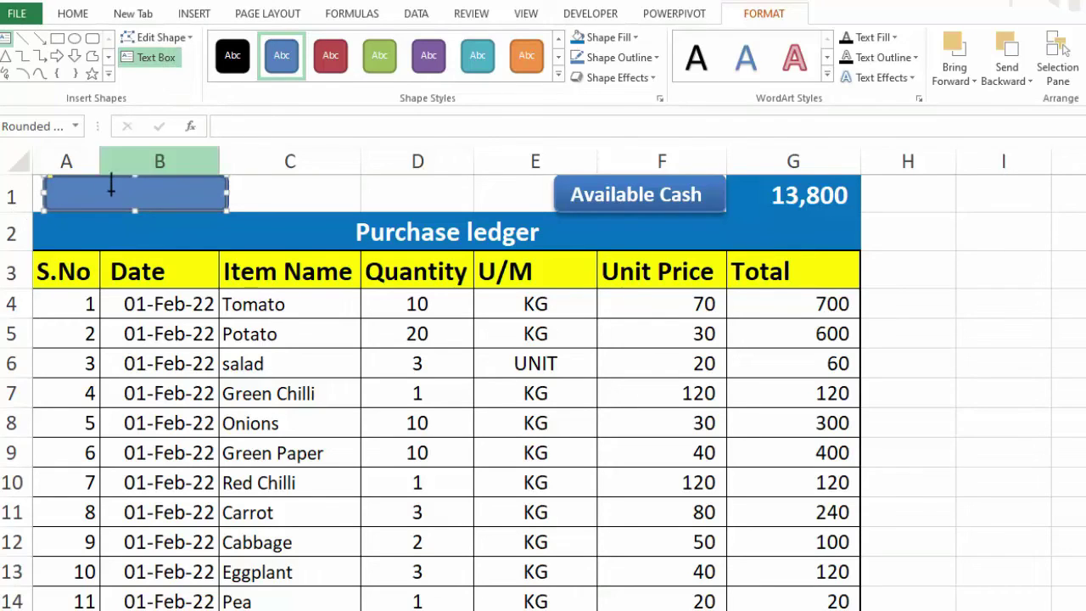
pyautogui.click(111, 188)
pyautogui.write('Dash Board')
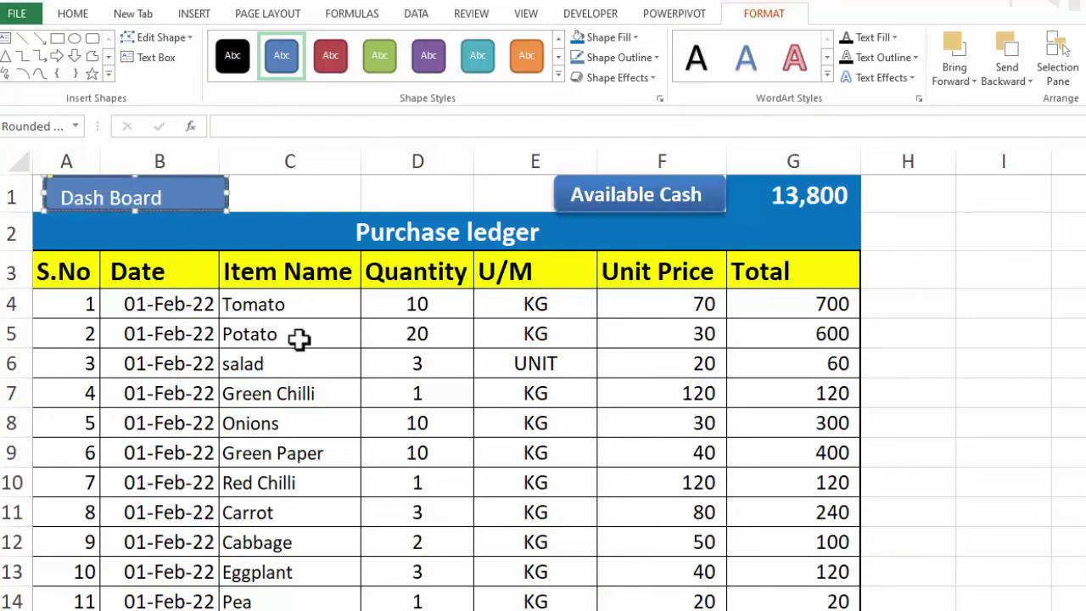
pyautogui.click(296, 338)
pyautogui.click(141, 200)
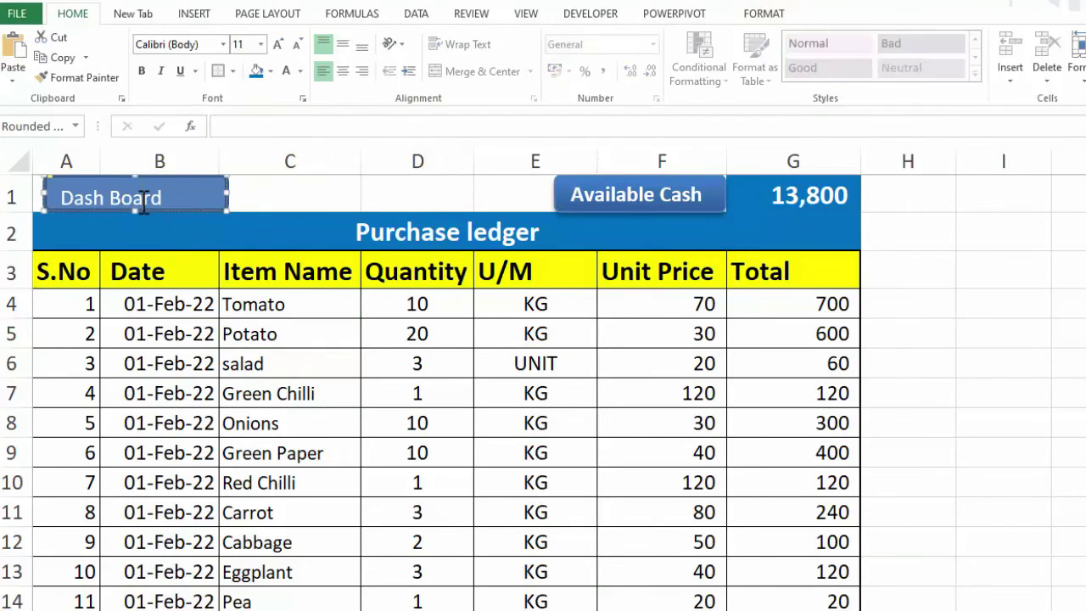
pyautogui.click(342, 44)
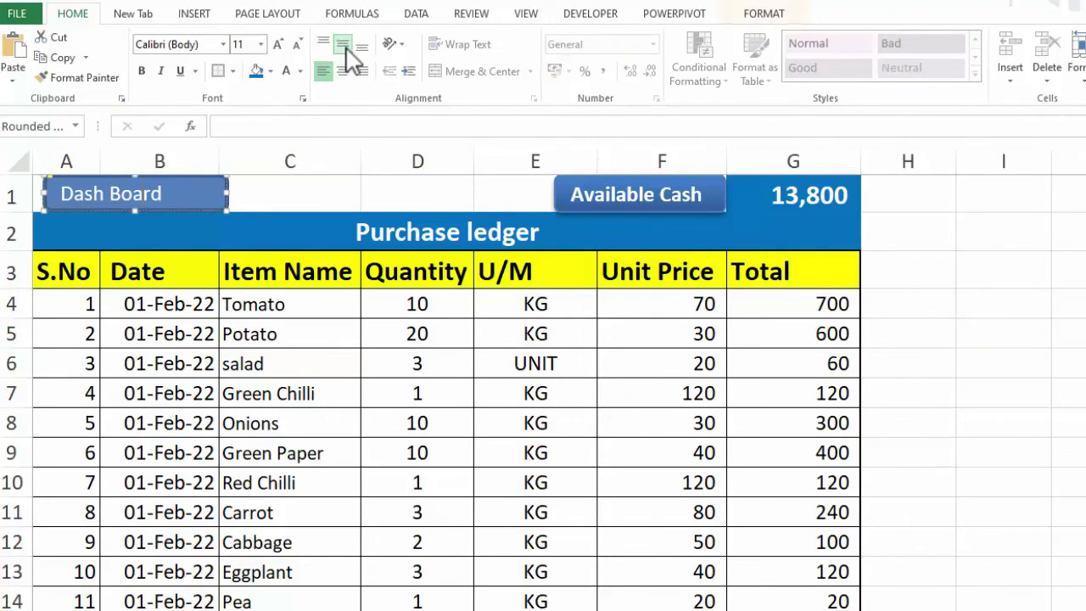
pyautogui.click(342, 71)
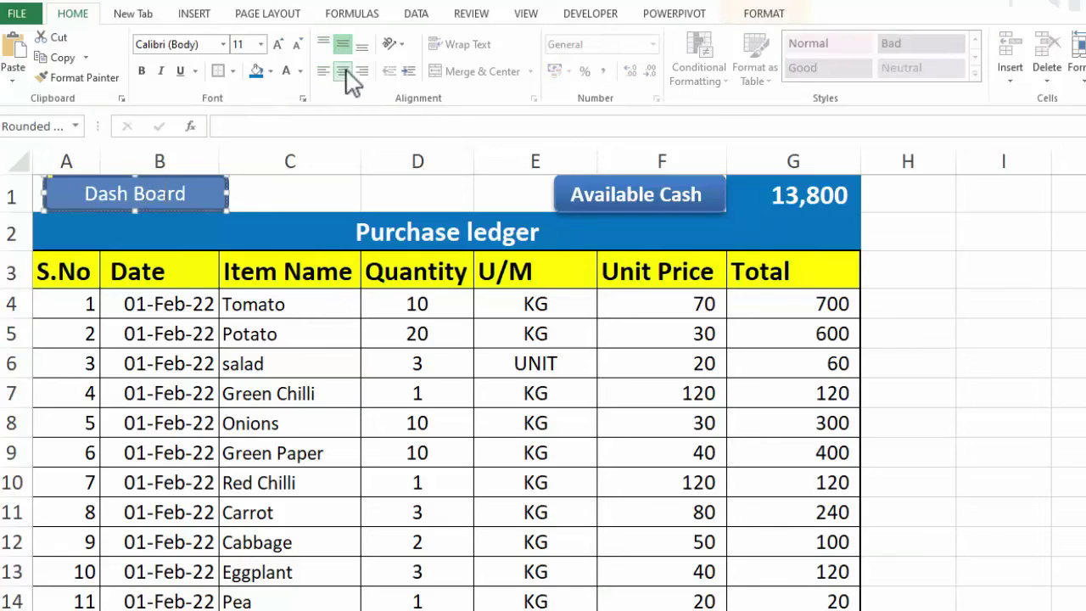
pyautogui.click(277, 45)
pyautogui.click(280, 45)
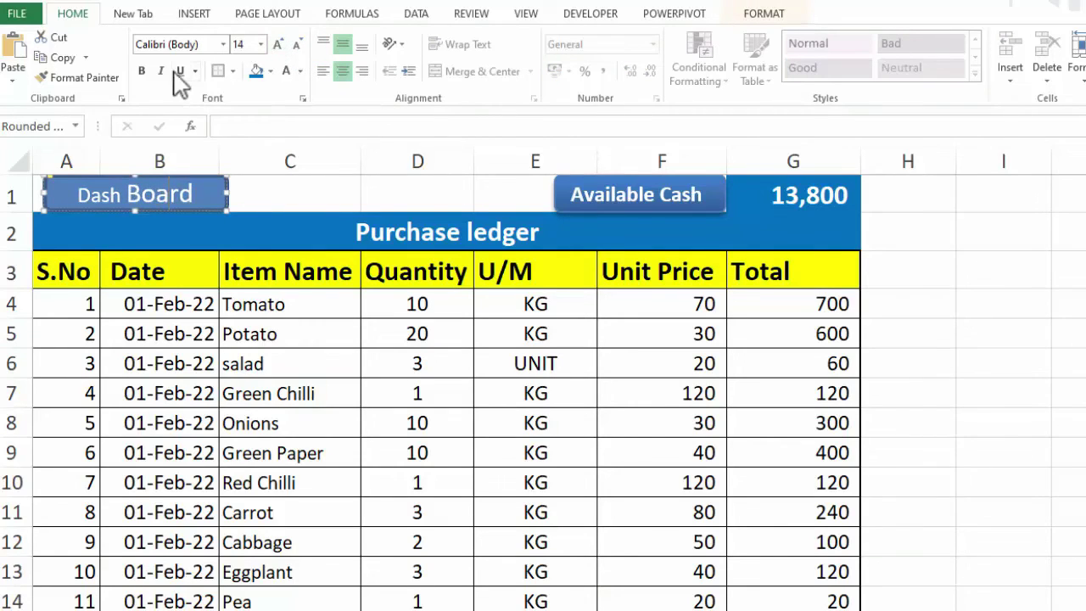
pyautogui.click(141, 71)
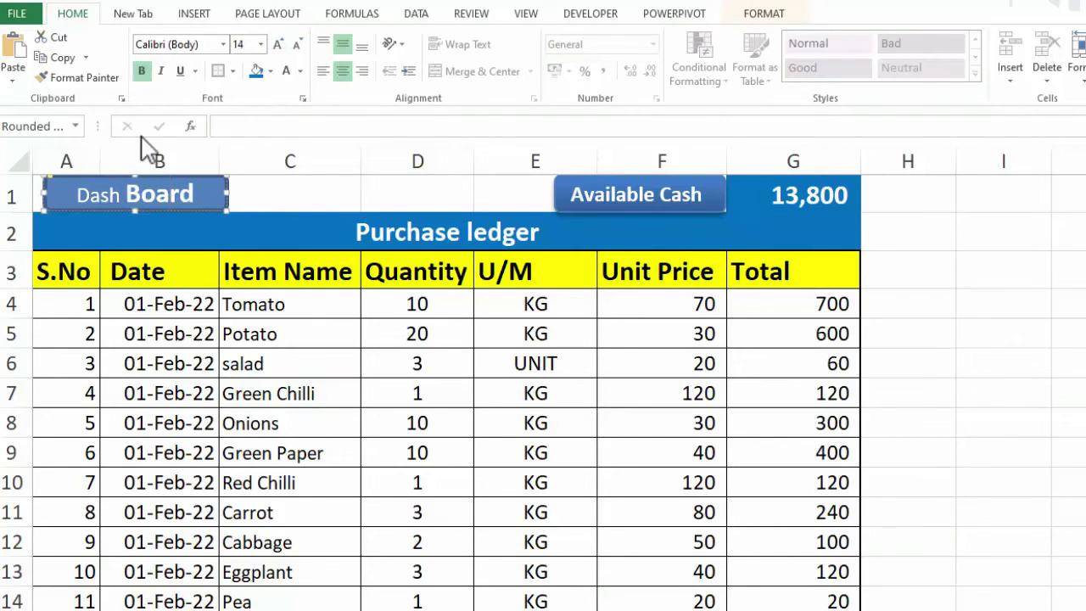
# Step: Make the whole Dash Board label bold and enlarge both words to the same size
pyautogui.moveTo(195, 194); pyautogui.dragTo(93, 195)
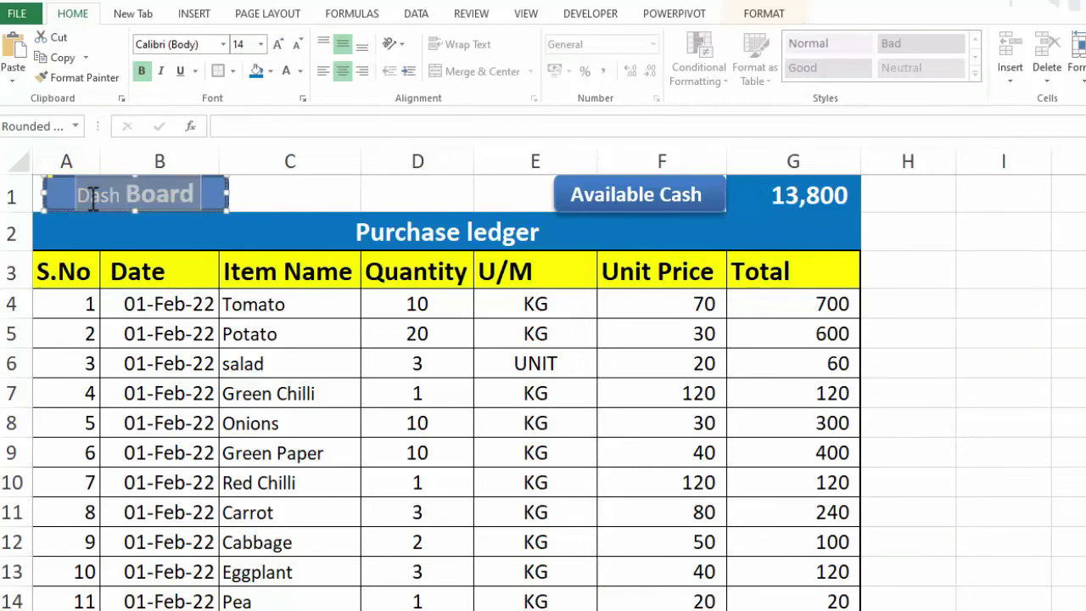
pyautogui.click(141, 80)
pyautogui.click(141, 72)
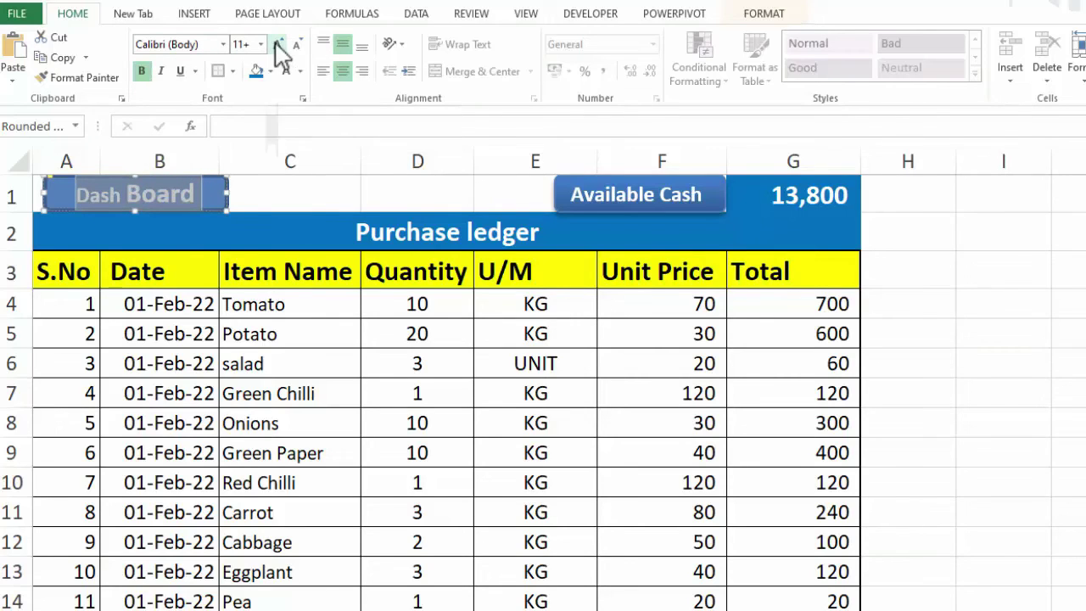
pyautogui.click(277, 46)
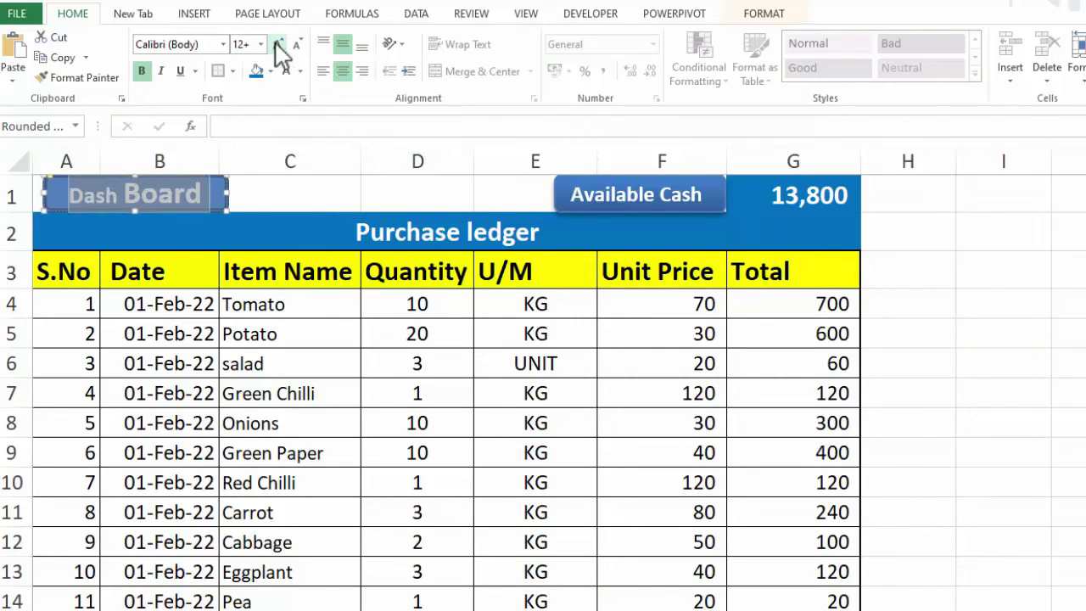
pyautogui.click(252, 194)
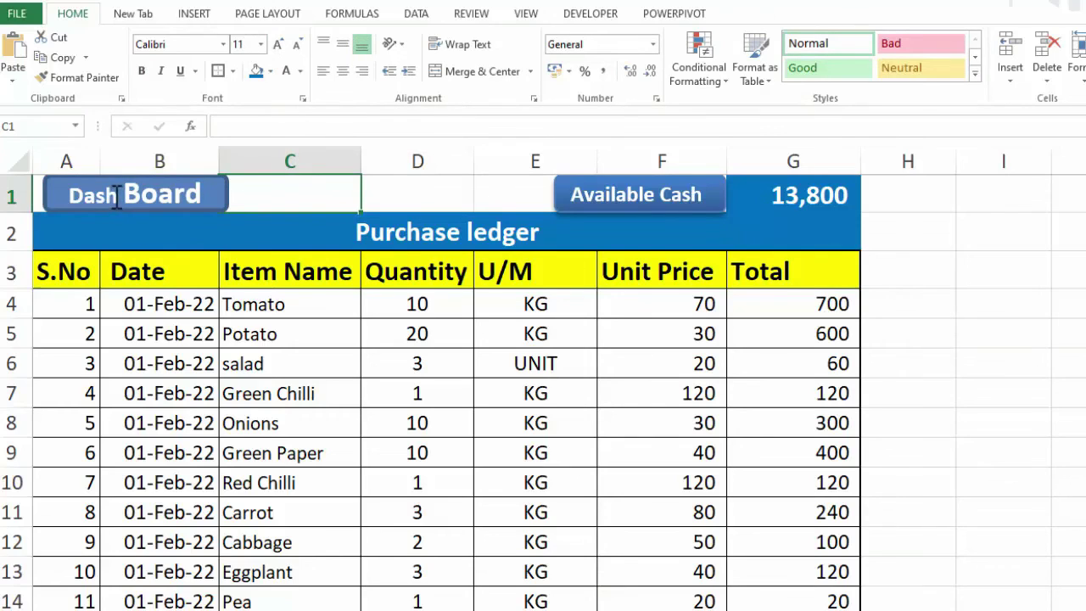
pyautogui.moveTo(116, 196); pyautogui.dragTo(75, 196)
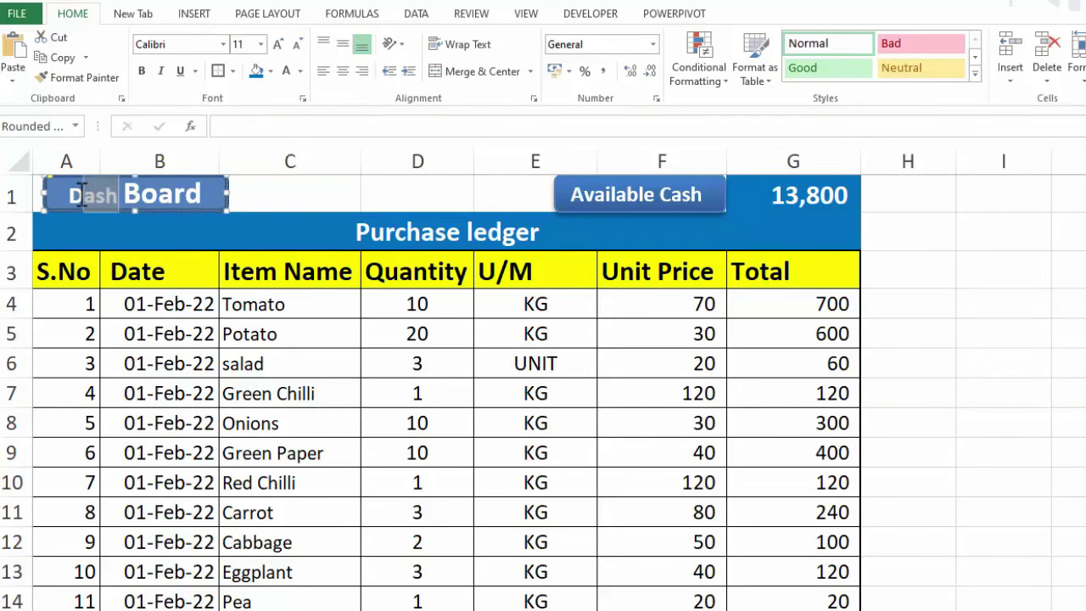
pyautogui.click(278, 46)
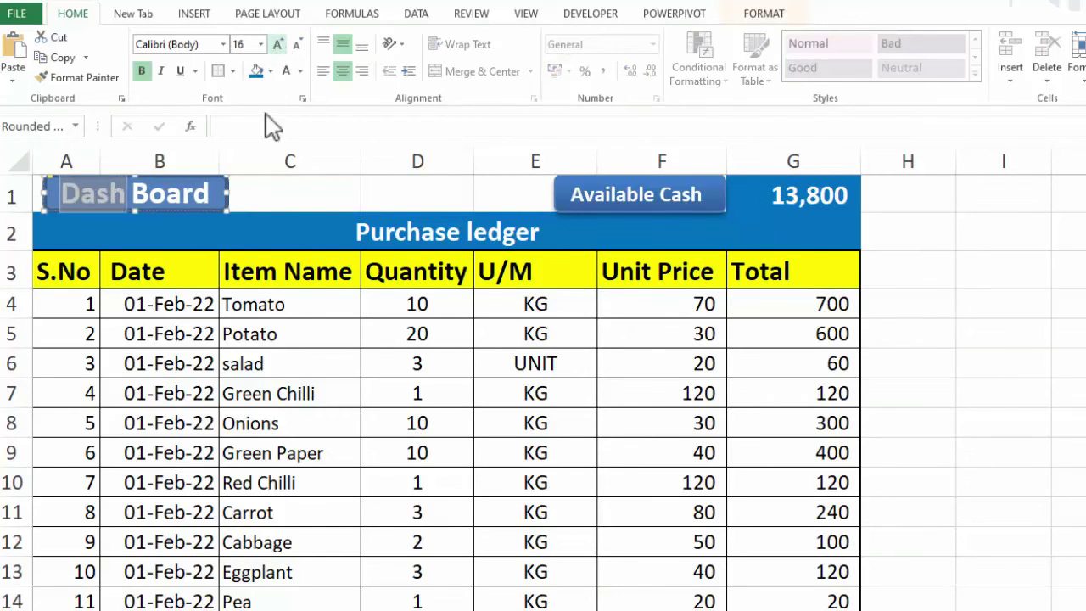
pyautogui.click(275, 204)
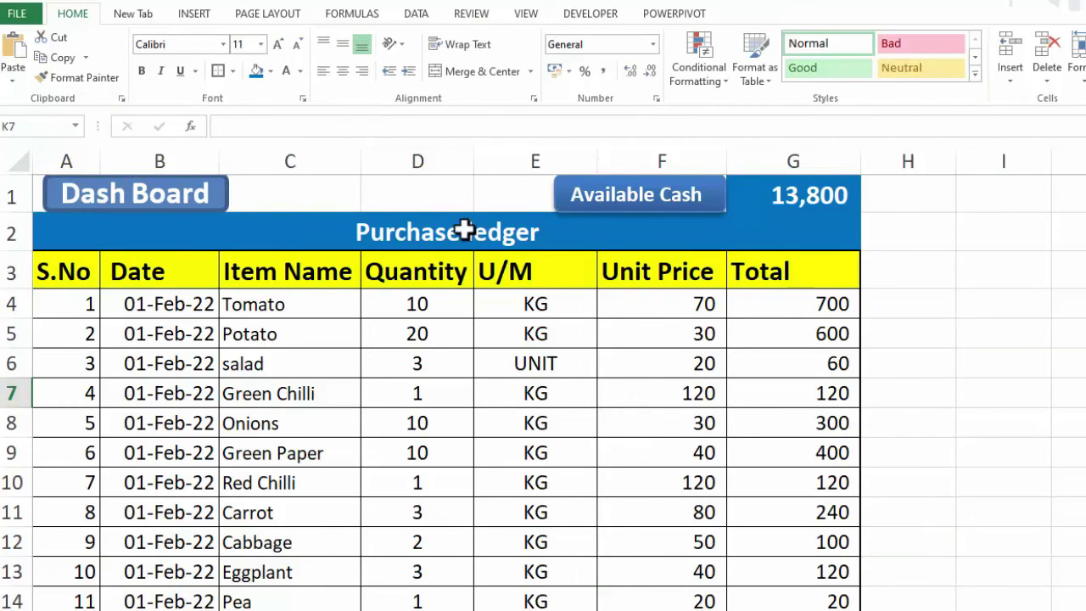
# Step: Hyperlink the Purchase ledger's Dash Board button to the DashBoard sheet
pyautogui.rightClick(223, 200)
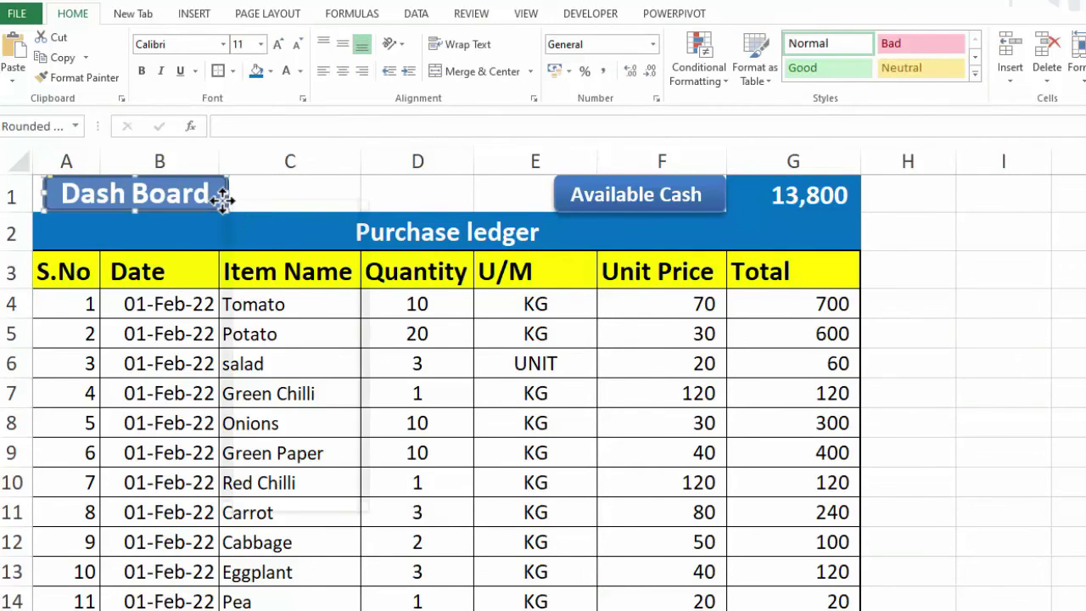
pyautogui.click(255, 410)
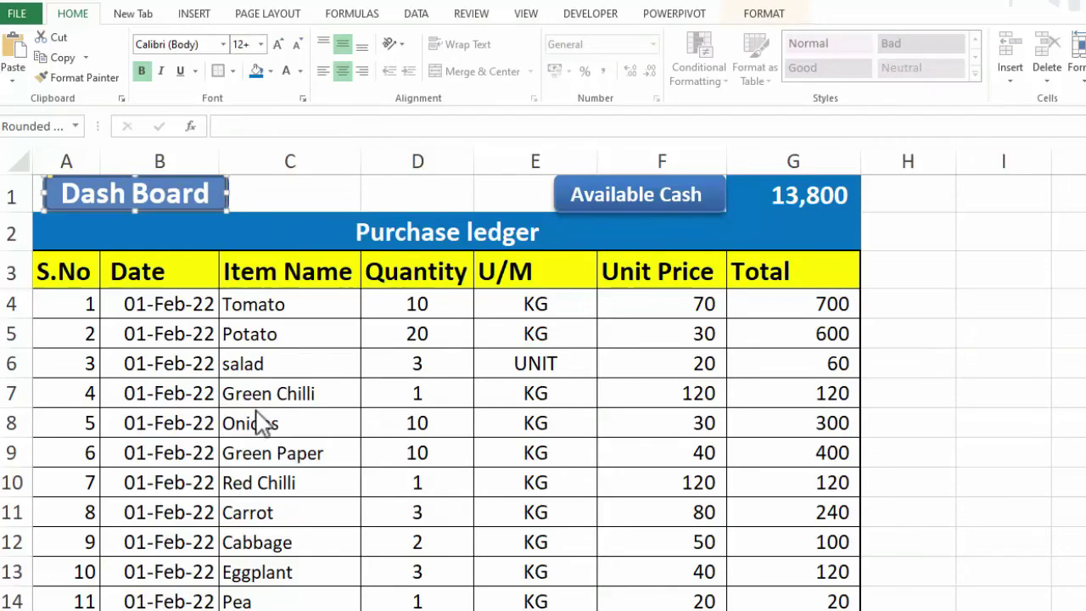
pyautogui.click(151, 387)
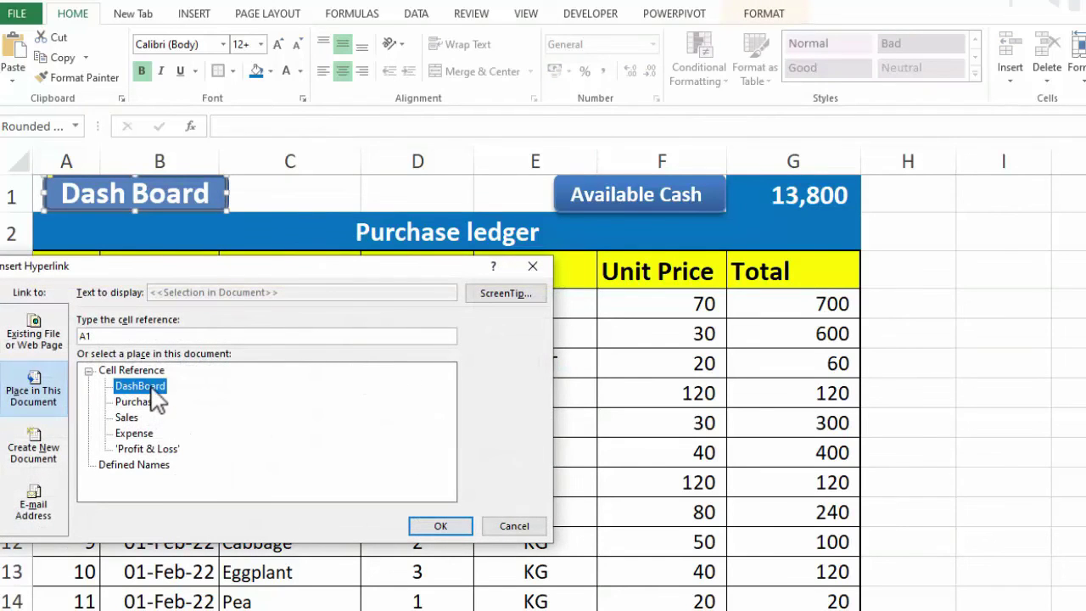
pyautogui.click(440, 527)
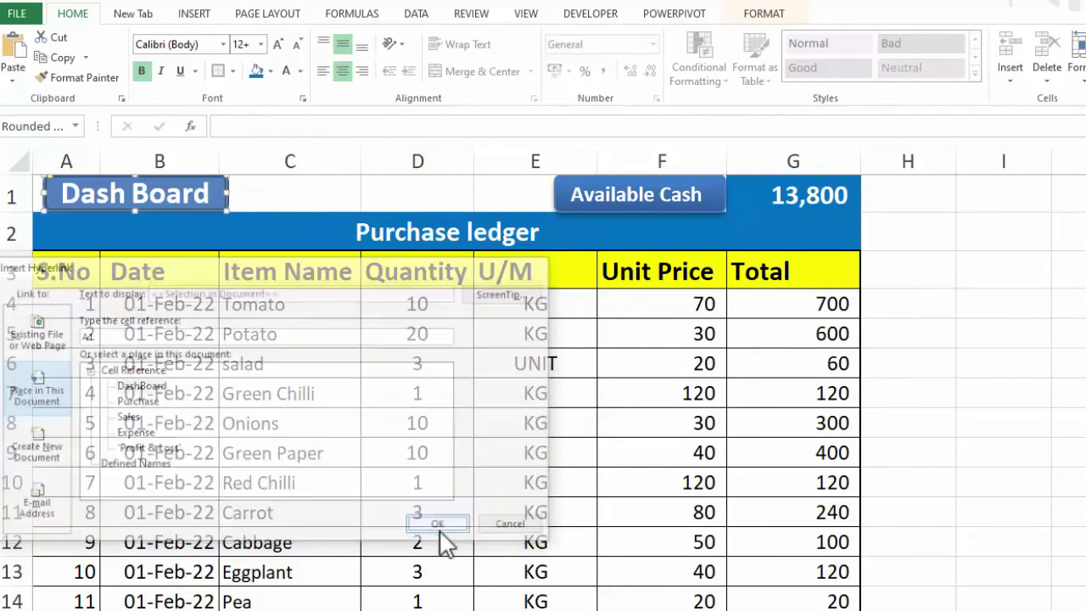
pyautogui.click(1071, 514)
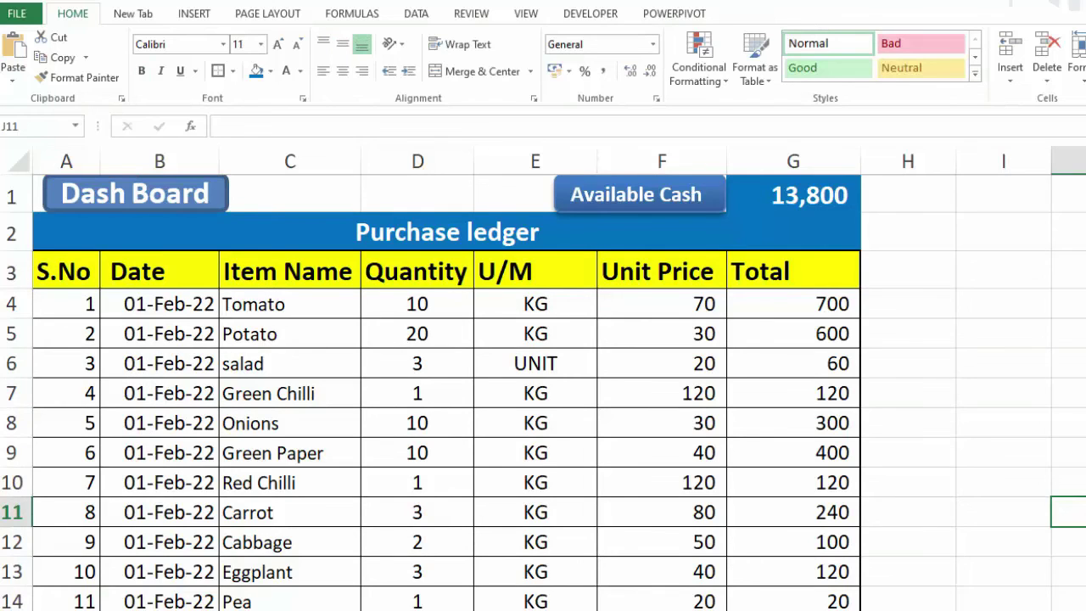
# Step: Reach the Purchase ledger via the dashboard and nudge the Available Cash box slightly right
pyautogui.hotkey('ctrl', 'pagedown')
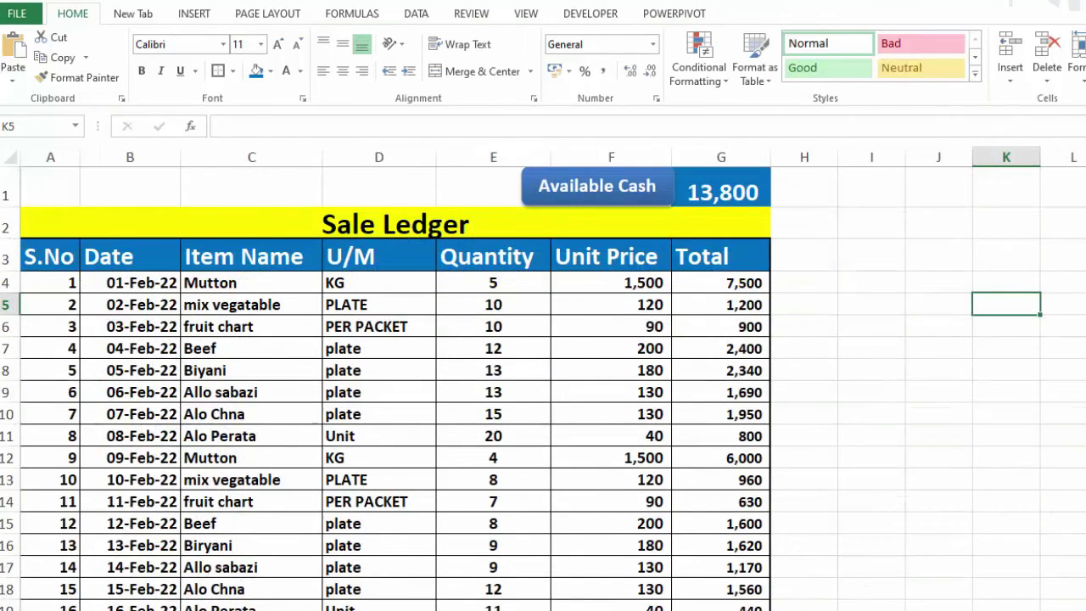
pyautogui.hotkey('ctrl', 'pagedown')
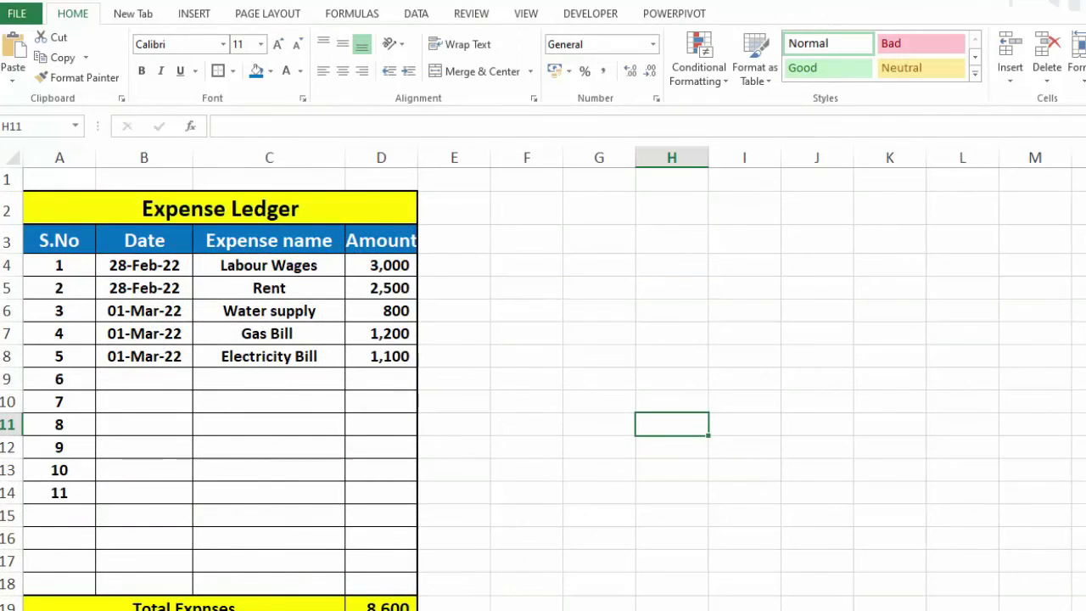
pyautogui.hotkey('ctrl', 'pagedown')
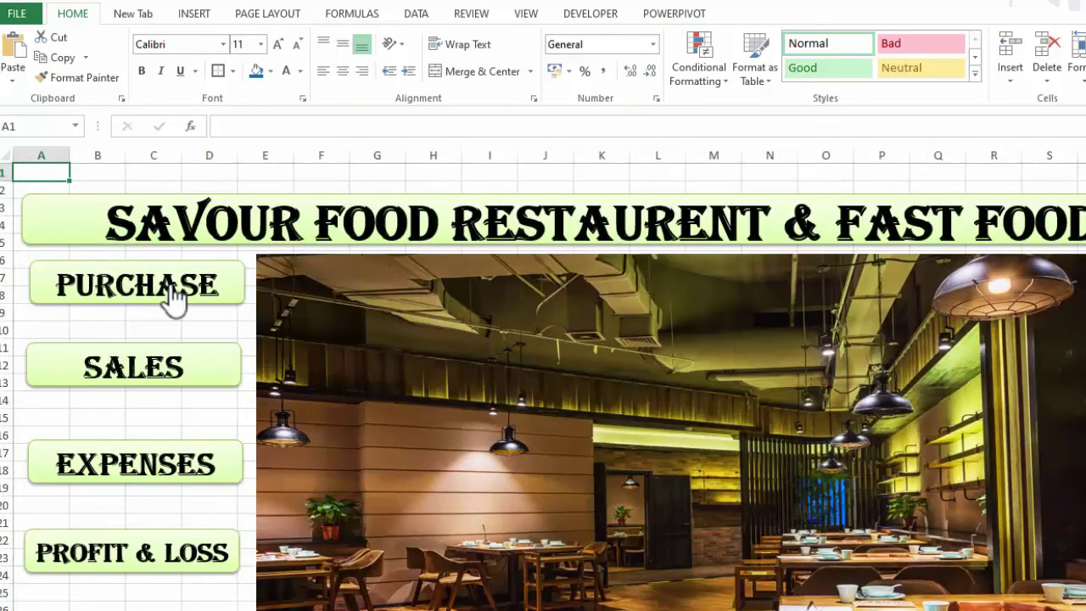
pyautogui.click(169, 288)
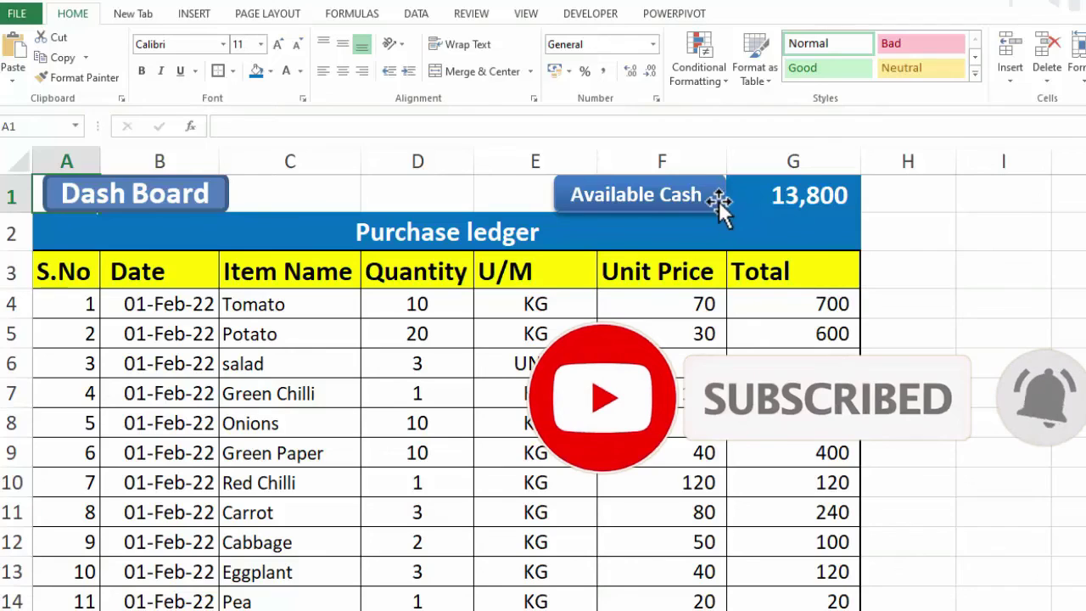
pyautogui.click(698, 208)
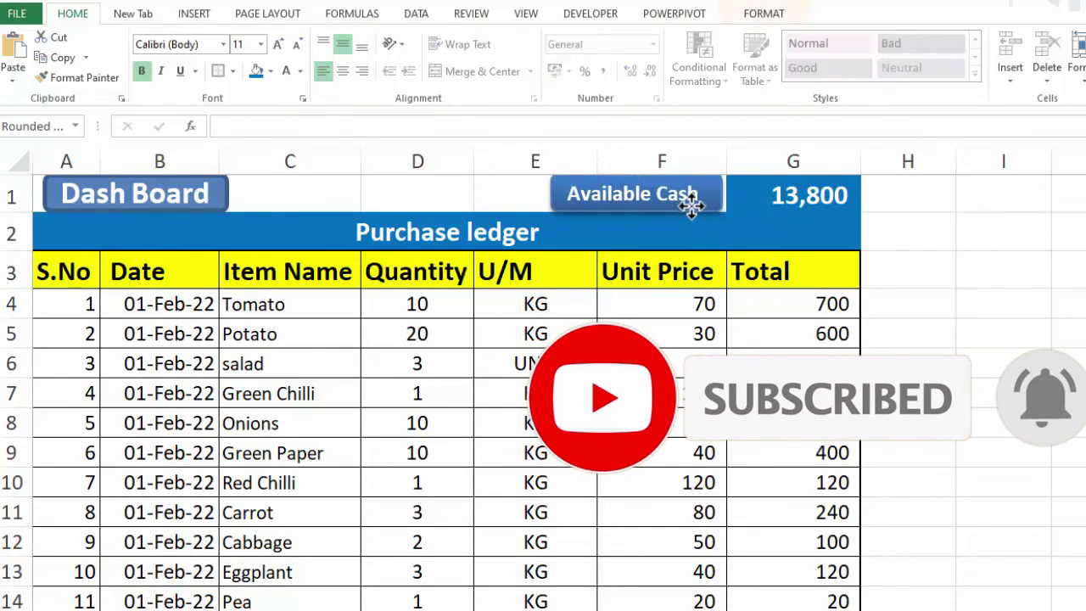
pyautogui.moveTo(693, 203); pyautogui.dragTo(697, 206)
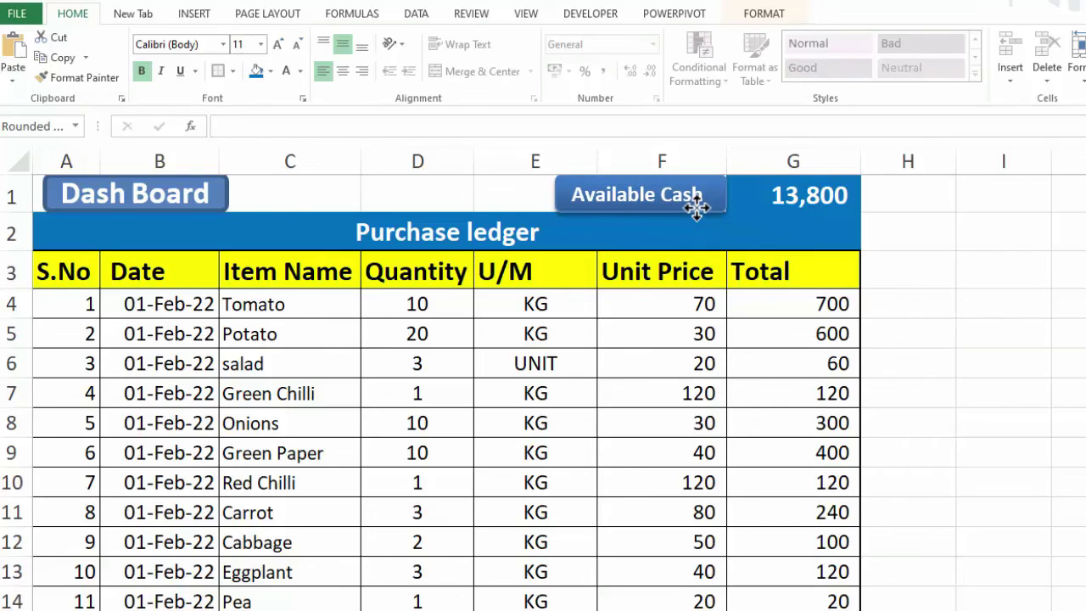
pyautogui.moveTo(697, 204); pyautogui.dragTo(697, 207)
pyautogui.click(1066, 340)
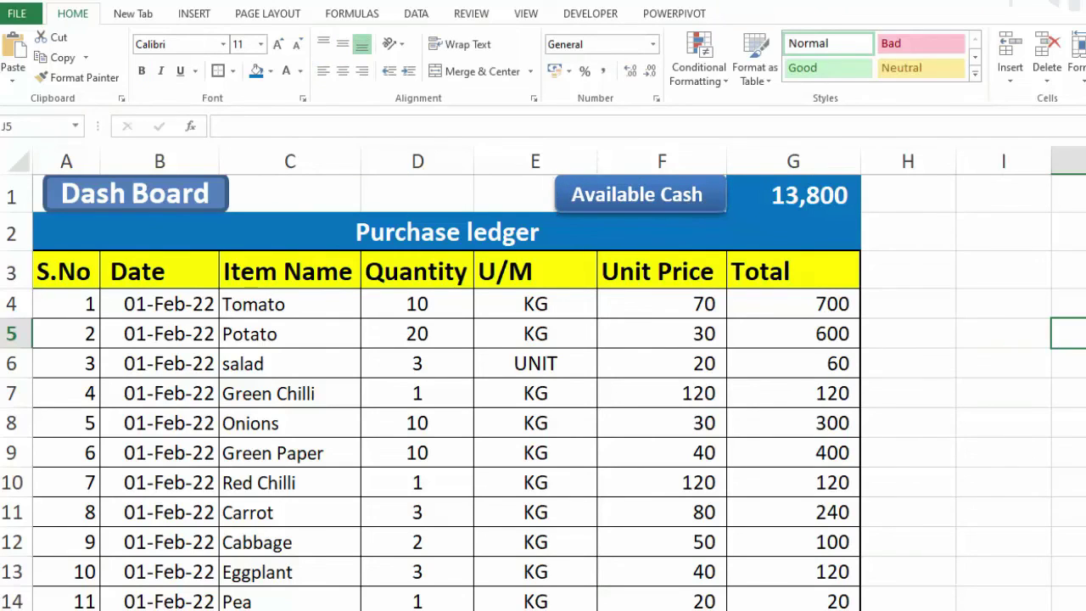
# Step: Test the Dash Board and Profit & Loss buttons, ending back on the dashboard
pyautogui.click(156, 212)
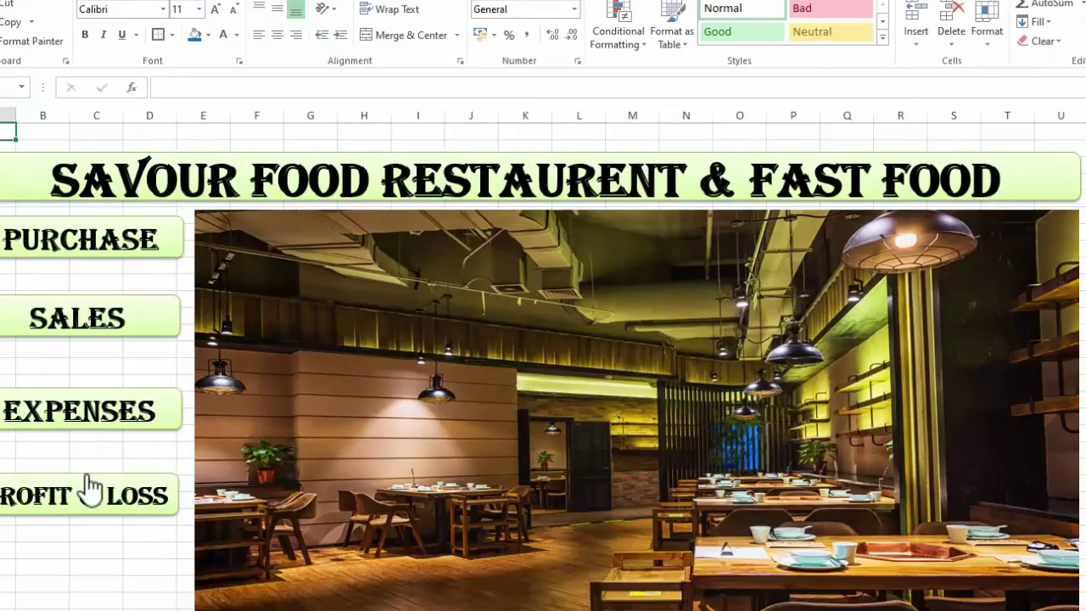
pyautogui.click(132, 552)
pyautogui.click(68, 174)
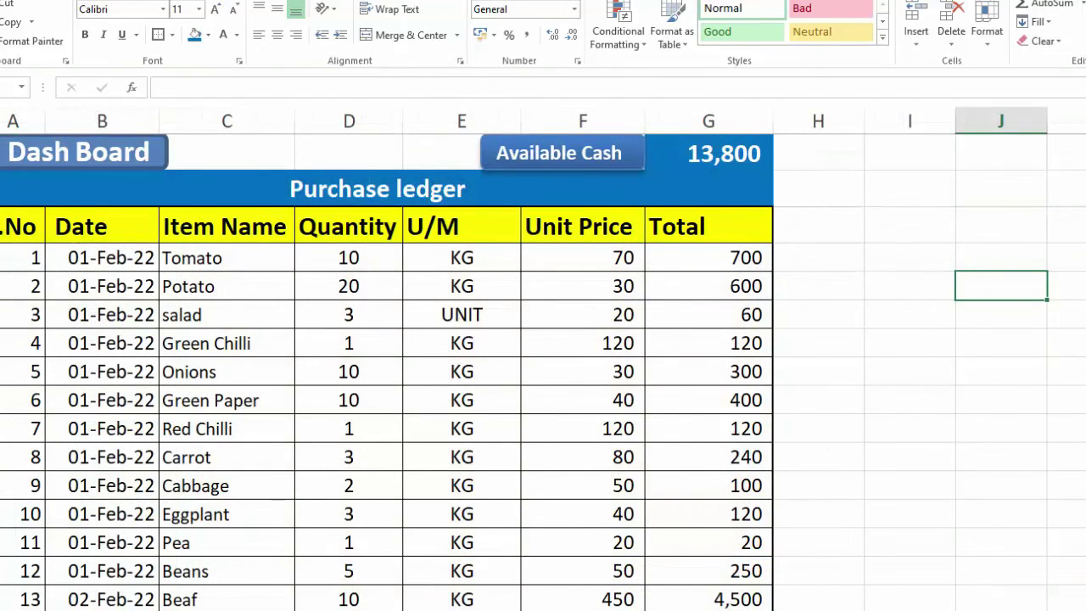
# Step: Copy the item names Tomato through Onions from C4:C8 into C19:C23
pyautogui.scroll(-5, 544, 373)
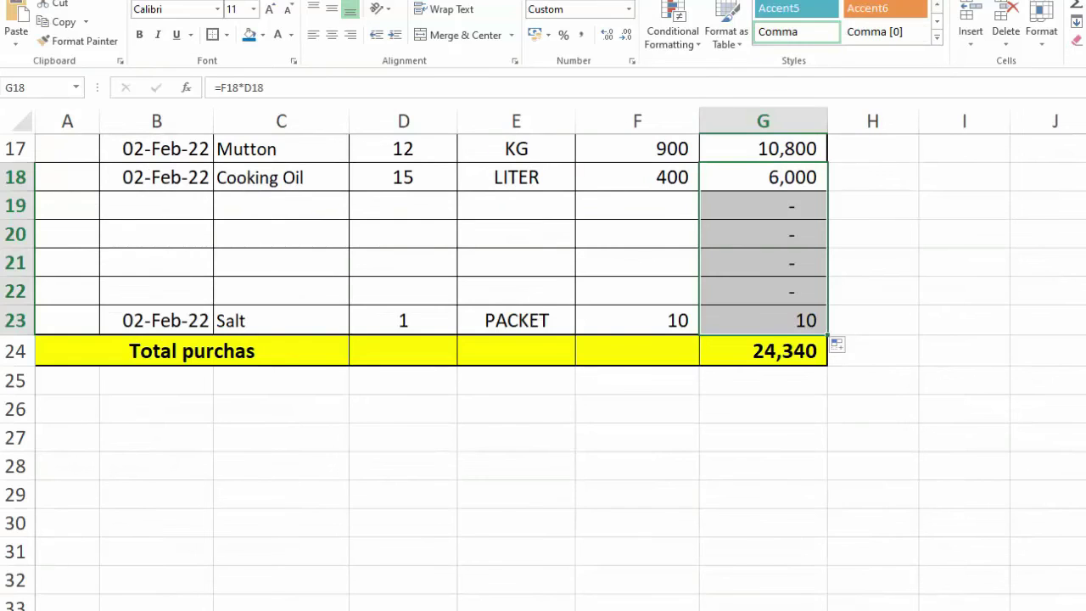
pyautogui.scroll(5, 543, 374)
pyautogui.click(280, 265)
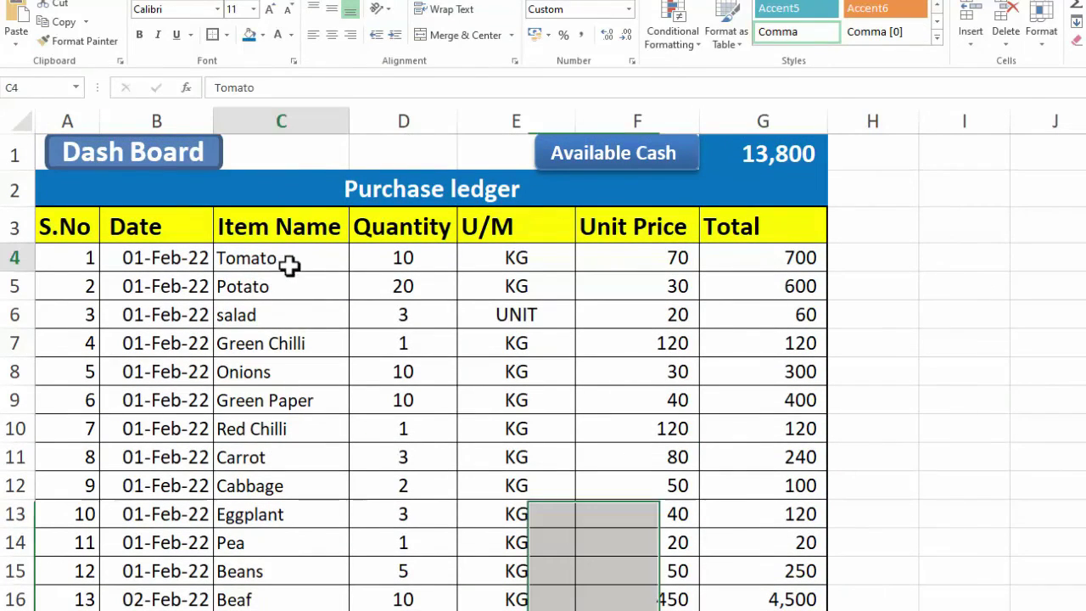
pyautogui.moveTo(289, 265); pyautogui.dragTo(292, 389)
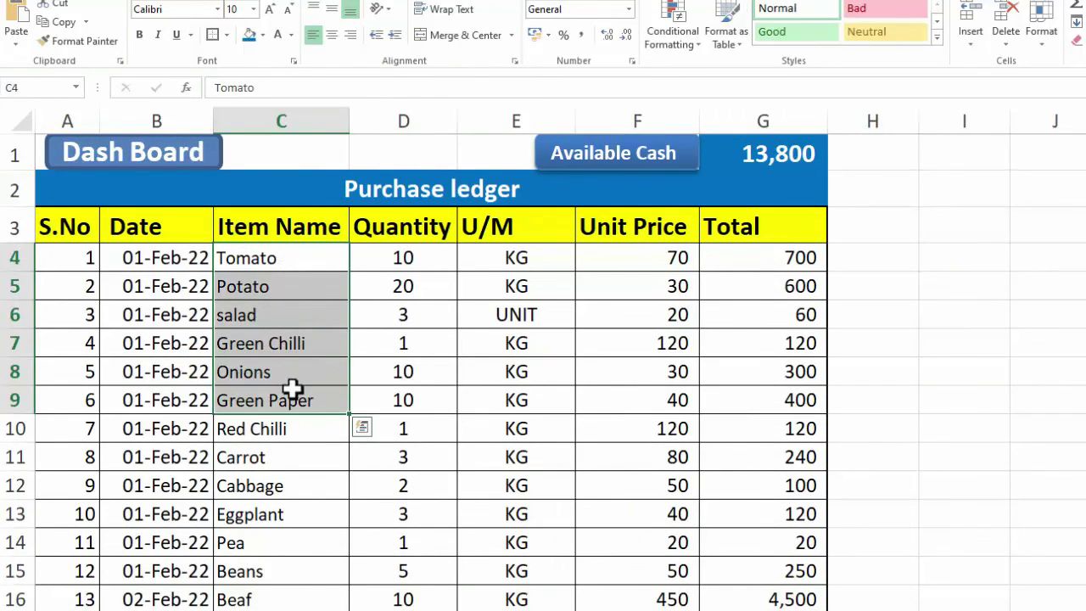
pyautogui.moveTo(291, 260); pyautogui.dragTo(294, 363)
pyautogui.hotkey('ctrl', 'c')
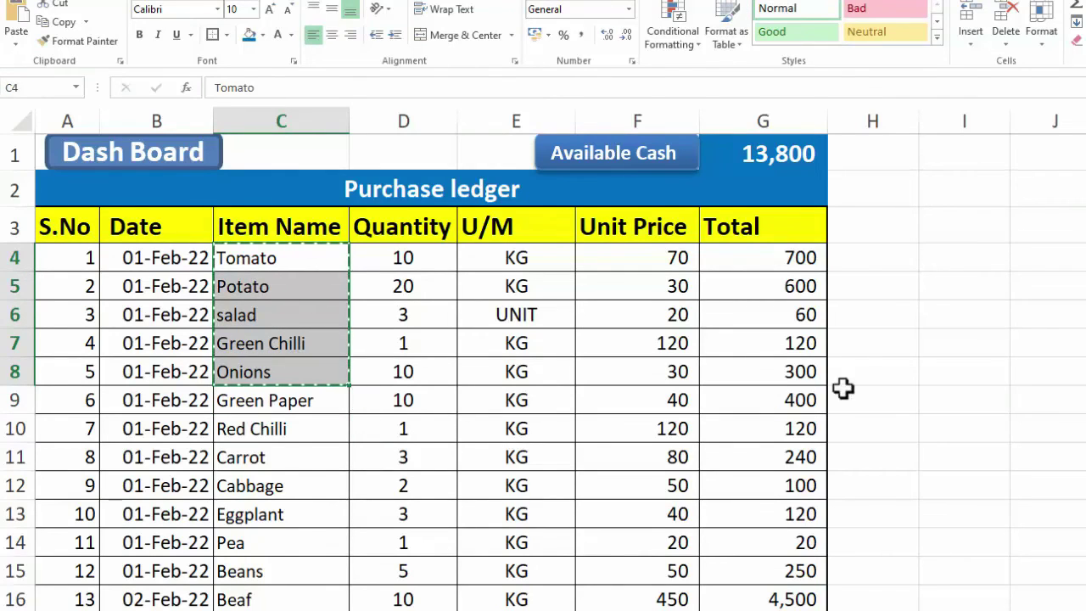
pyautogui.scroll(-4, 436, 357)
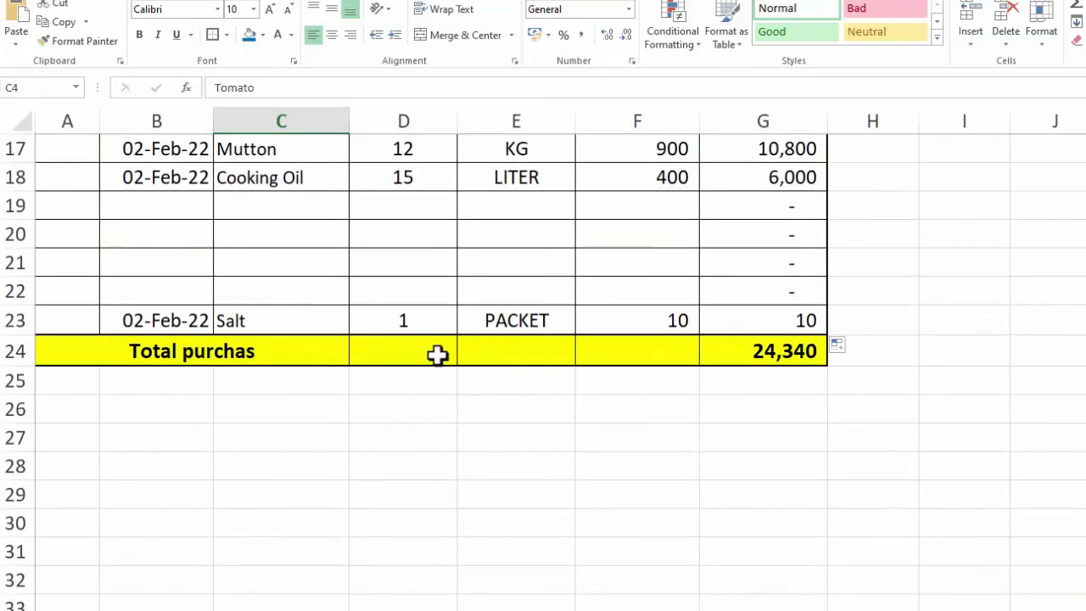
pyautogui.click(237, 207)
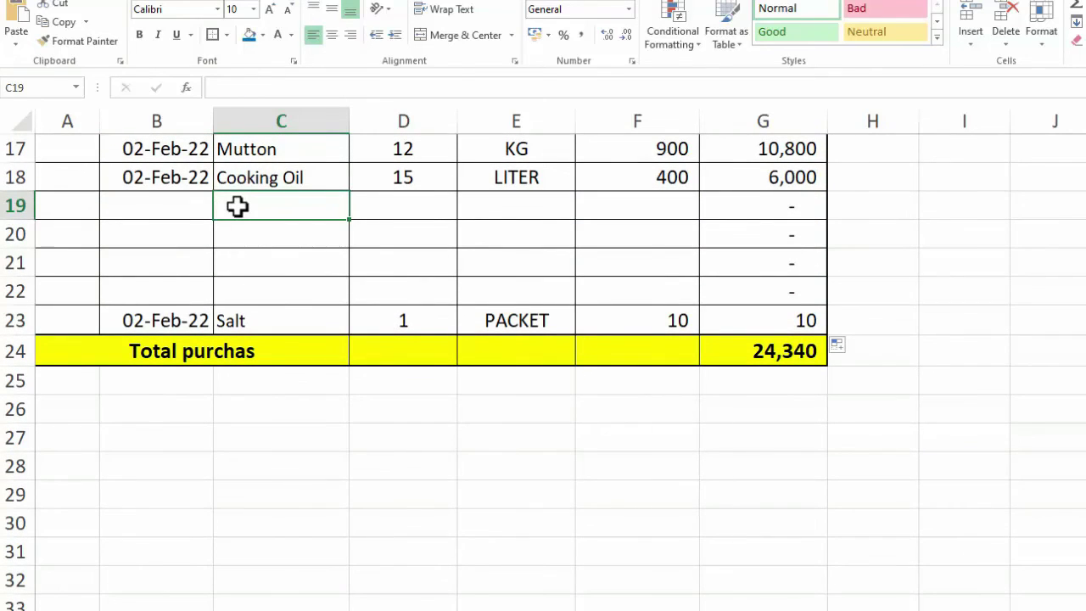
pyautogui.hotkey('ctrl', 'v')
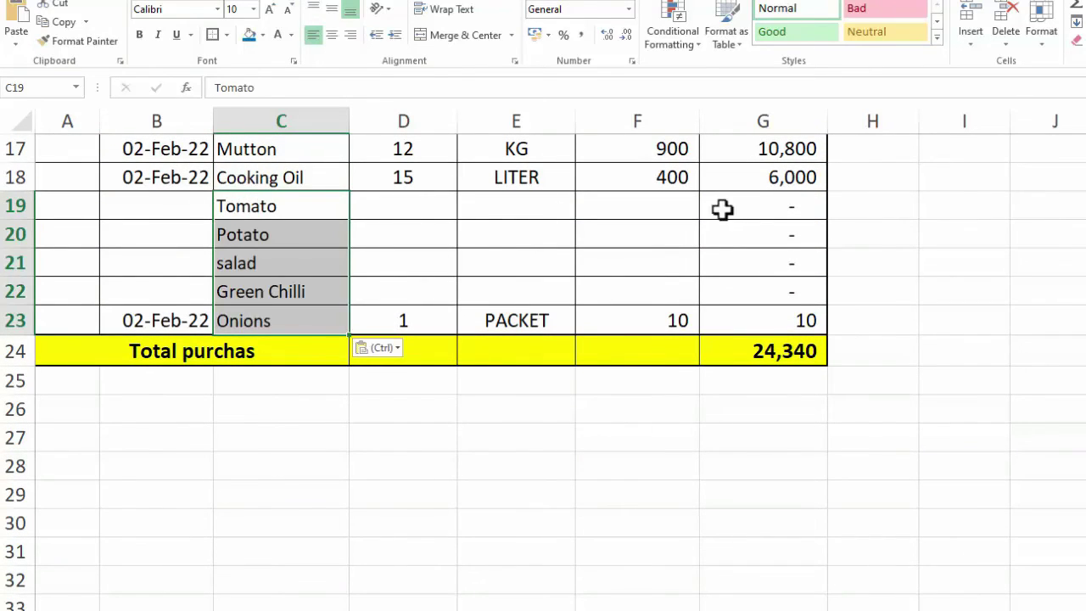
# Step: Copy the unit prices 70, 30, 20, 120, 30 from F4:F8 into F19:F23
pyautogui.scroll(5, 634, 225)
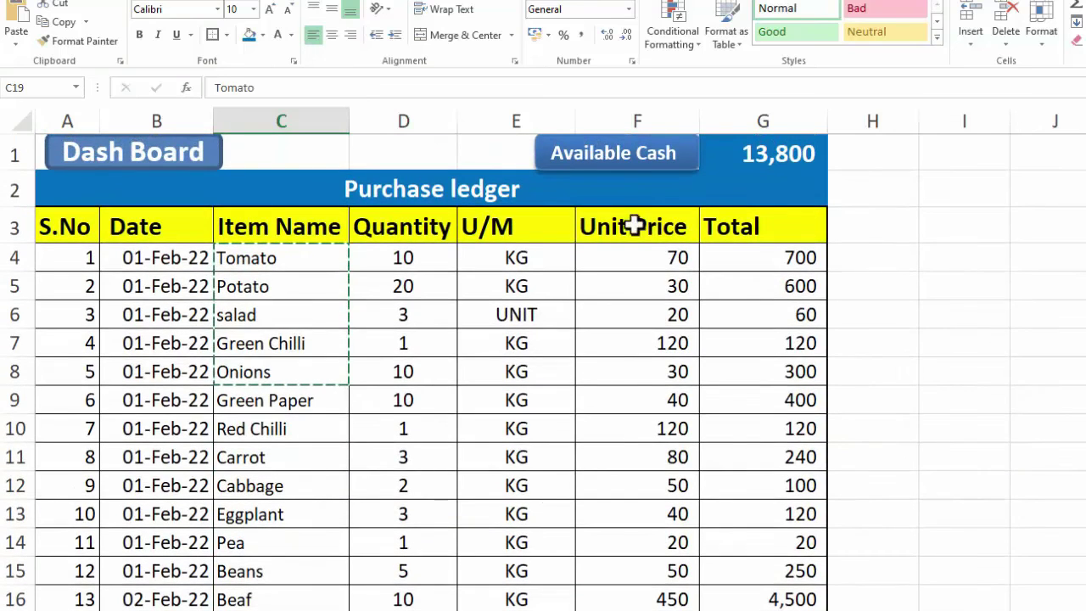
pyautogui.moveTo(662, 251); pyautogui.dragTo(658, 364)
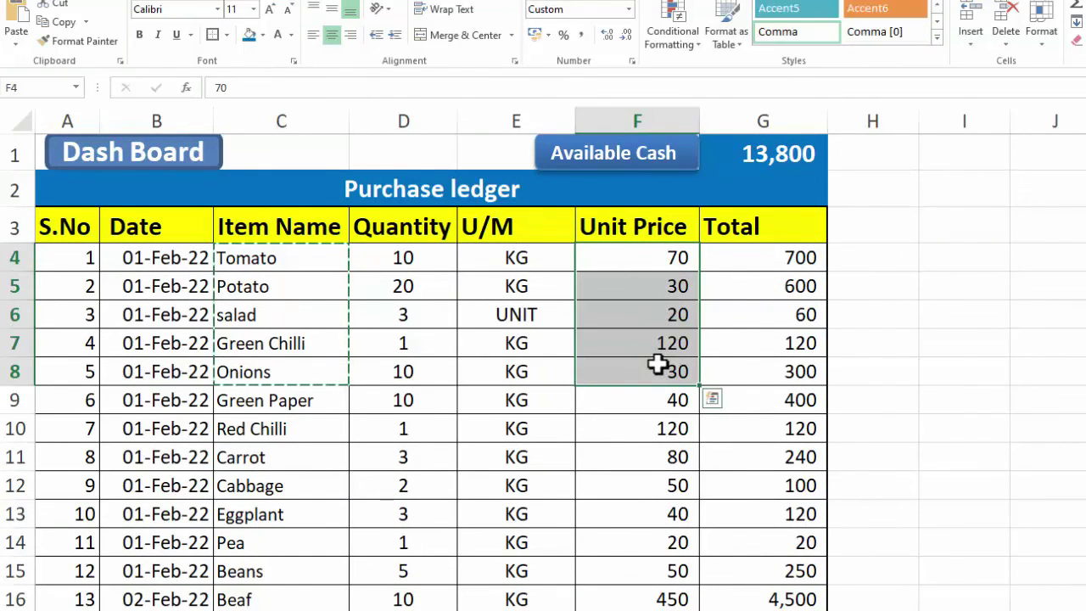
pyautogui.hotkey('ctrl', 'c')
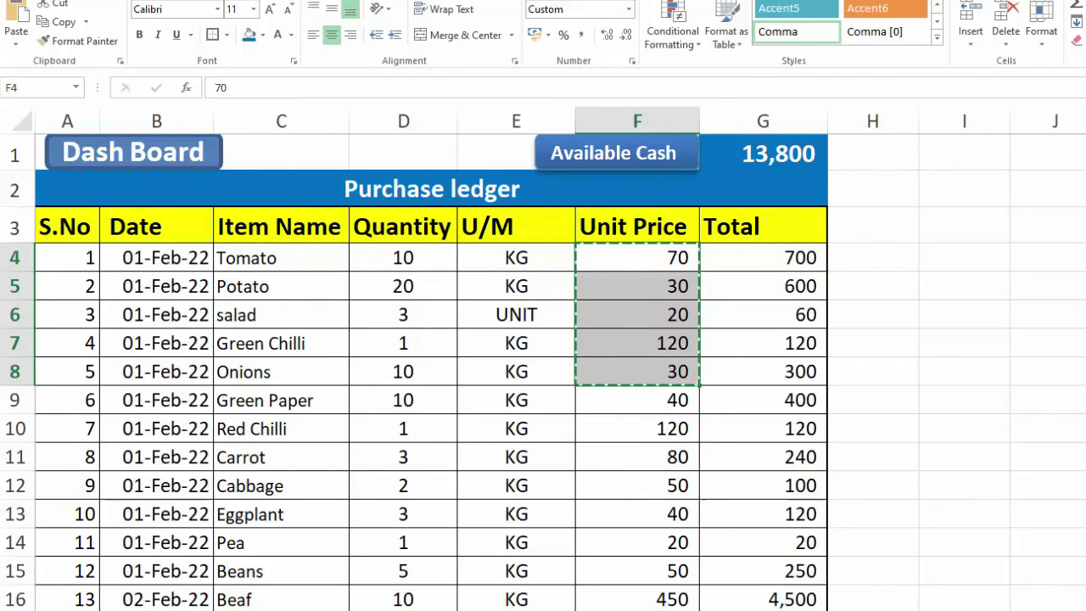
pyautogui.scroll(-5, 970, 407)
pyautogui.click(636, 202)
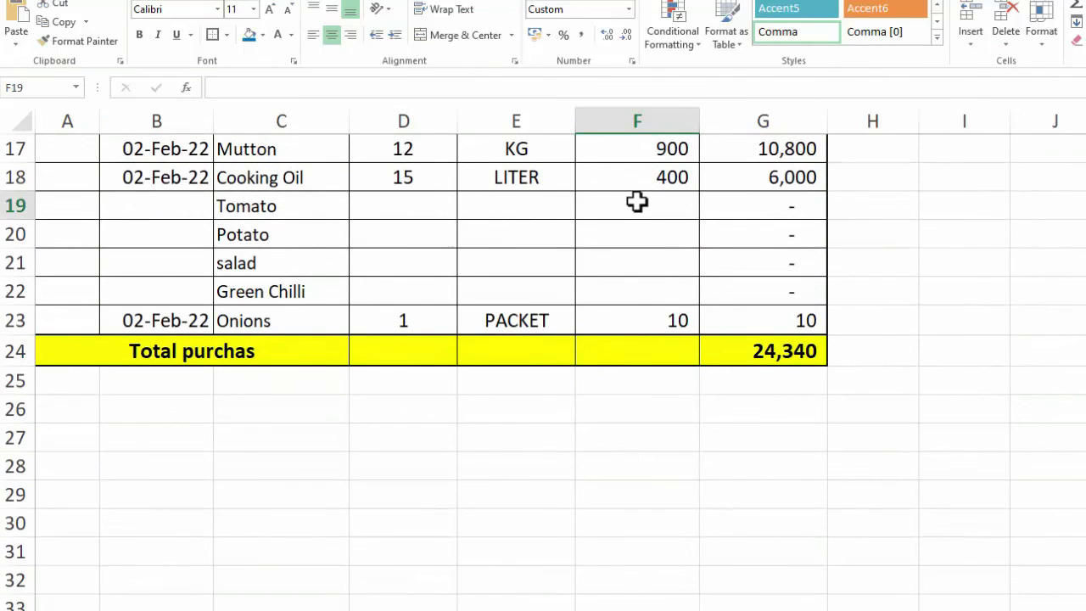
pyautogui.hotkey('ctrl', 'v')
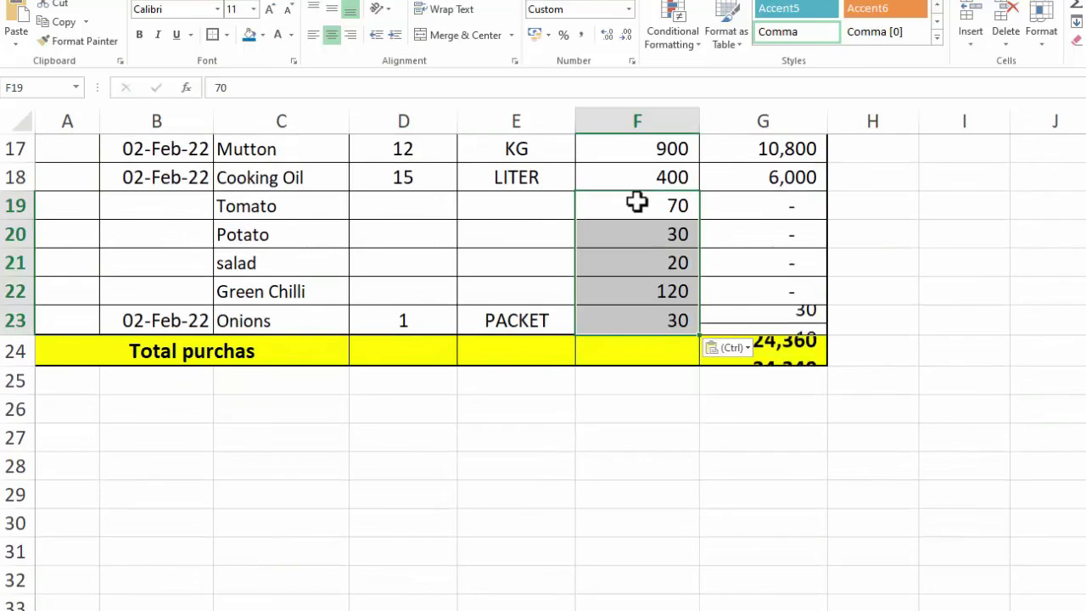
pyautogui.click(393, 214)
# Step: Enter quantities 19, 10, 12 and 4 in D19:D22, then view the Profit & Loss sheet
pyautogui.write('19')
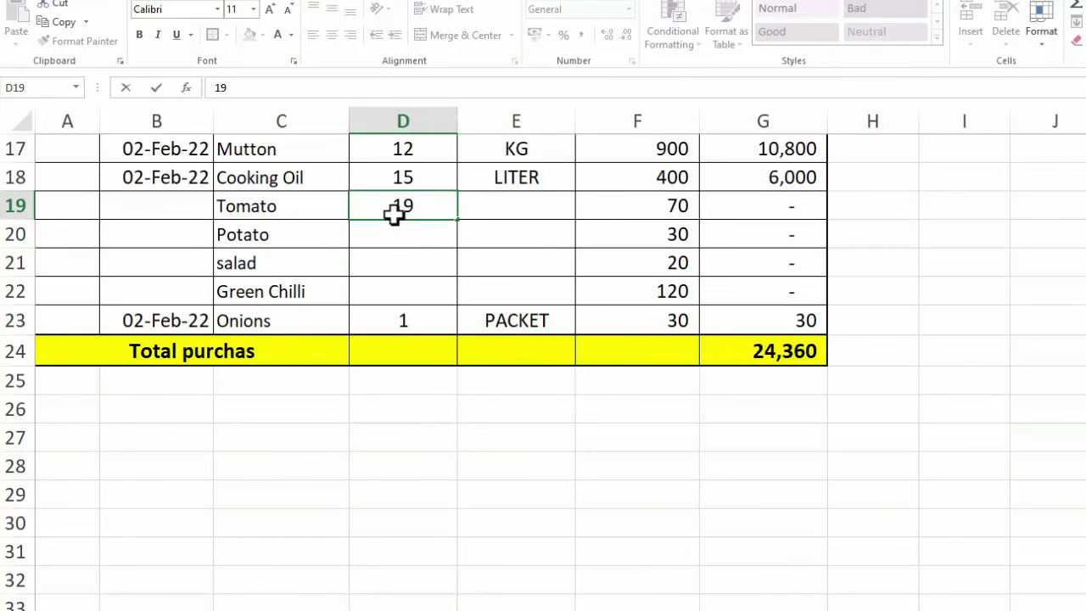
pyautogui.press('Return')
pyautogui.write('10')
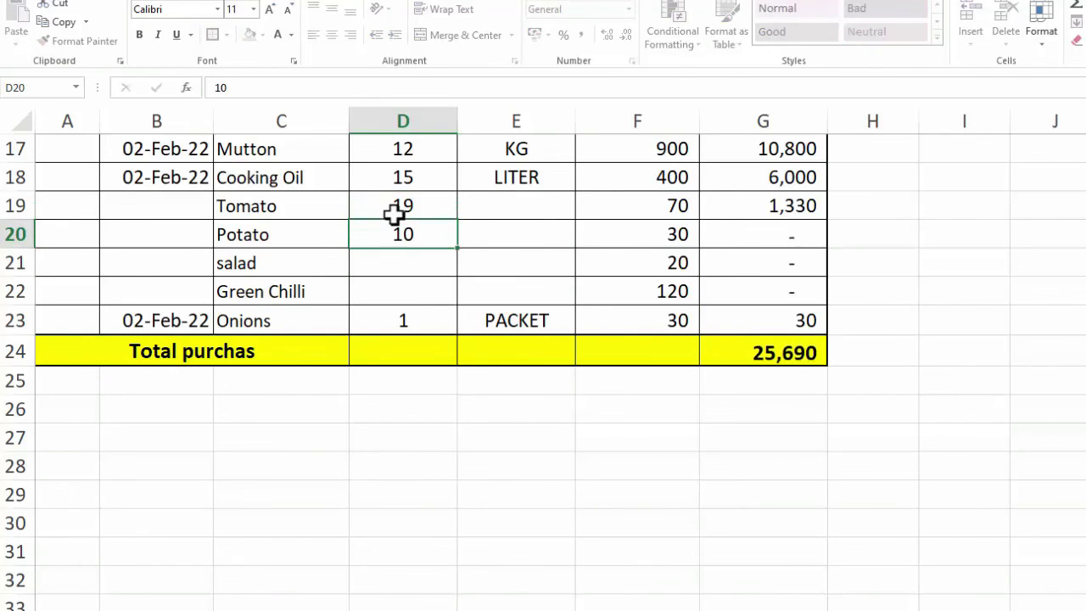
pyautogui.press('Return')
pyautogui.write('12')
pyautogui.press('Return')
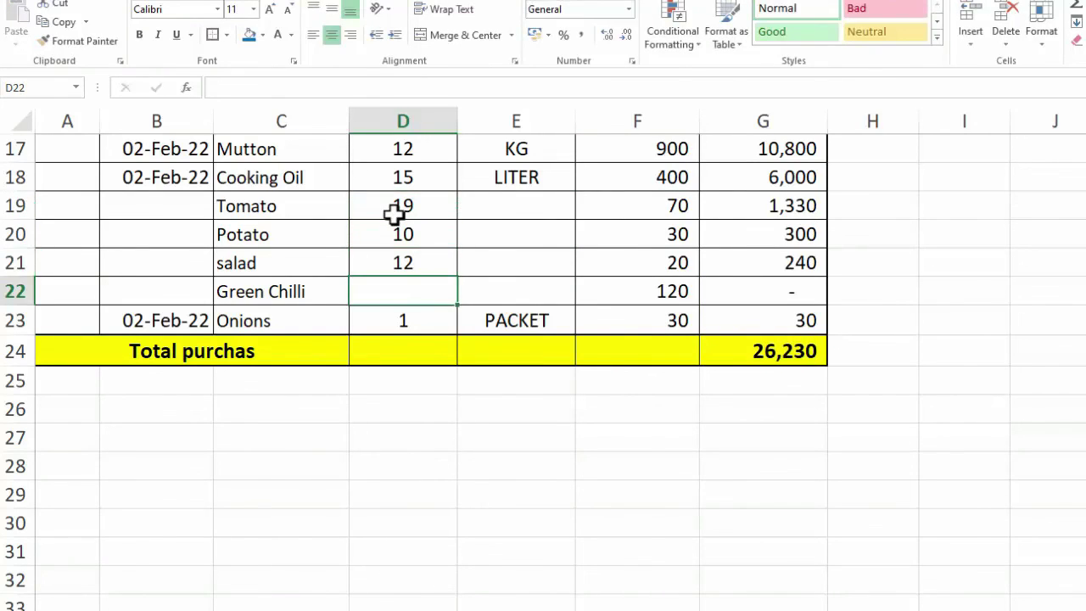
pyautogui.write('4')
pyautogui.press('Return')
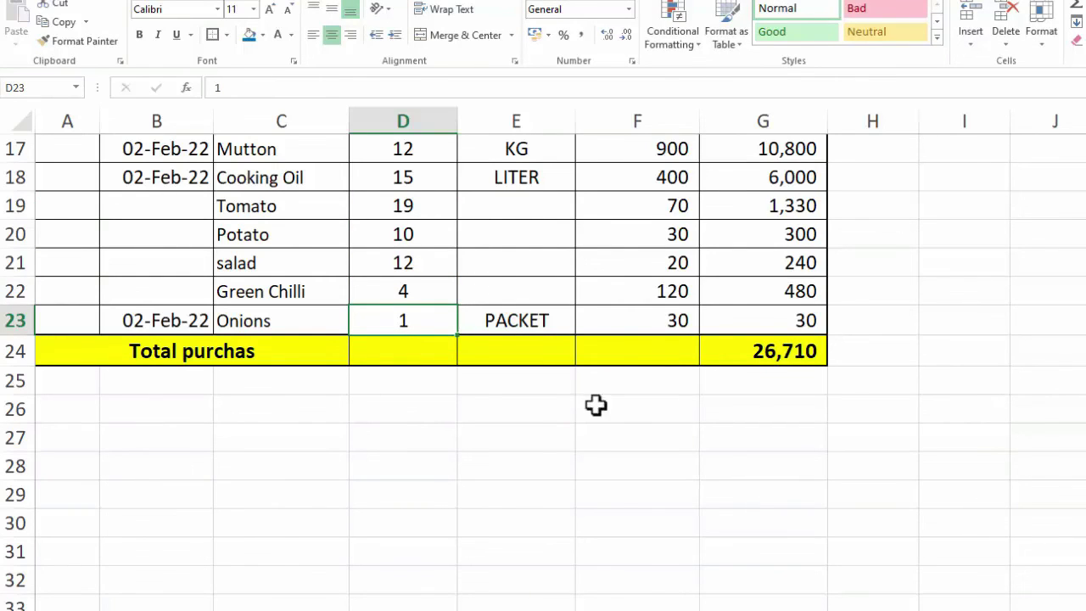
pyautogui.hotkey('ctrl', 'pageup')
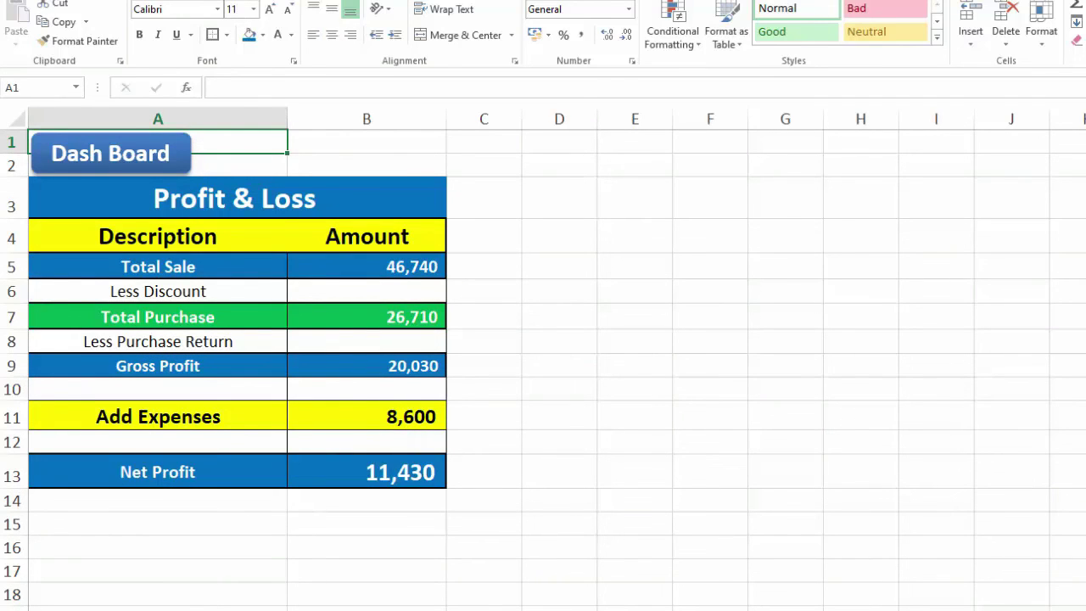
# Step: Check that Purchase and Sale Ledger Available Cash reads 11,430, then return to the dashboard
pyautogui.hotkey('ctrl', 'pagedown')
pyautogui.scroll(6, 544, 365)
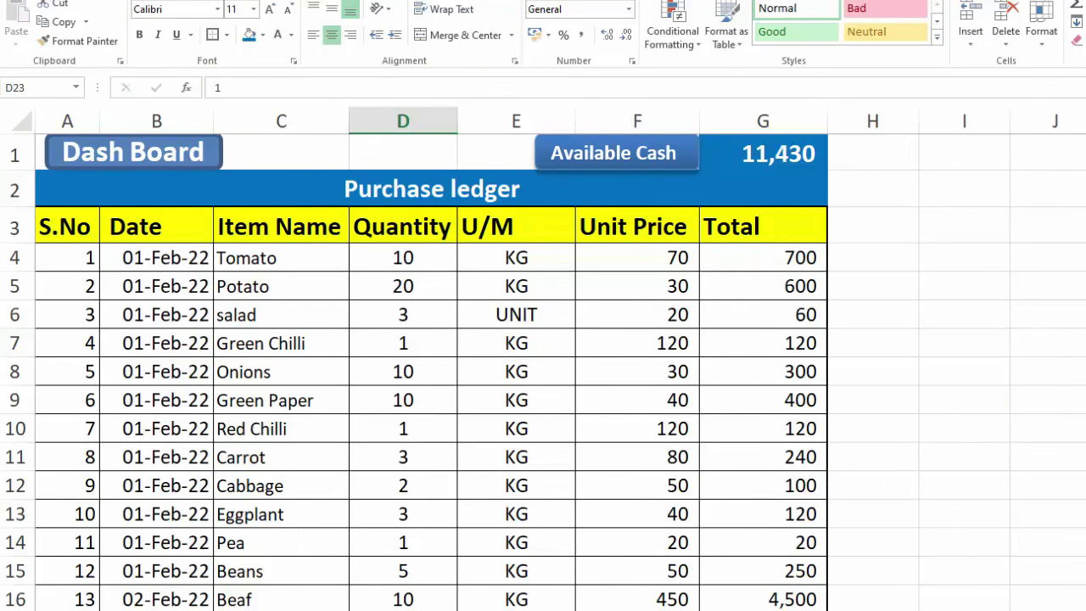
pyautogui.hotkey('ctrl', 'pagedown')
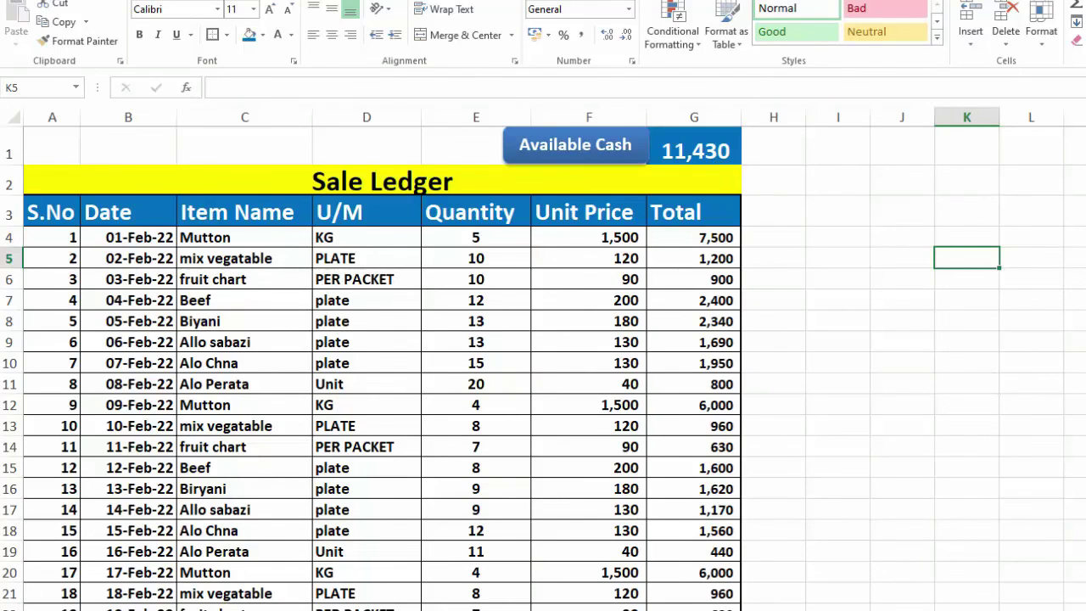
pyautogui.hotkey('ctrl', 'pagedown')
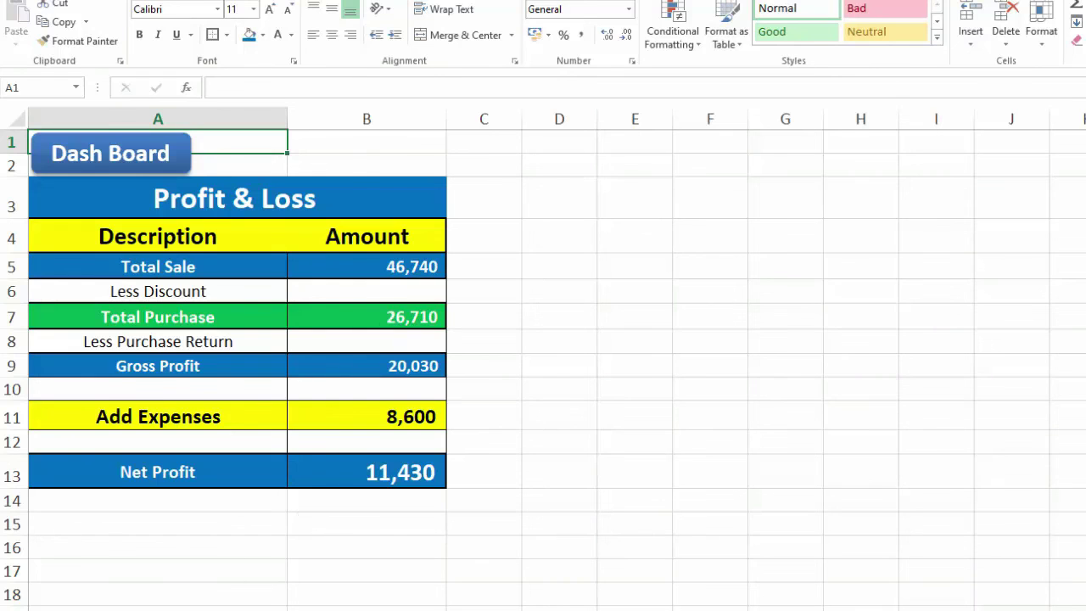
pyautogui.click(110, 153)
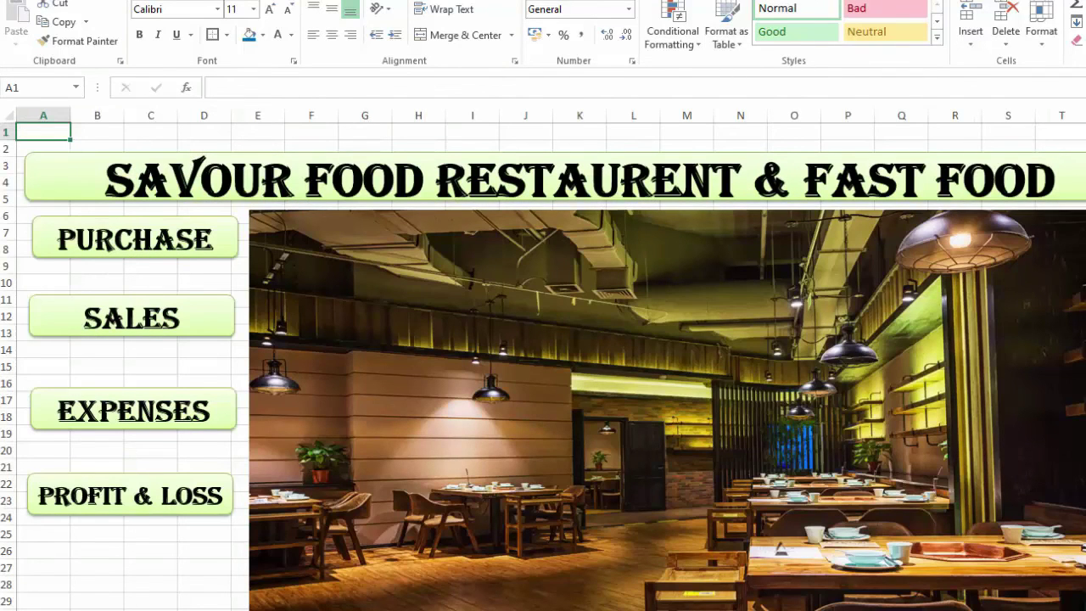